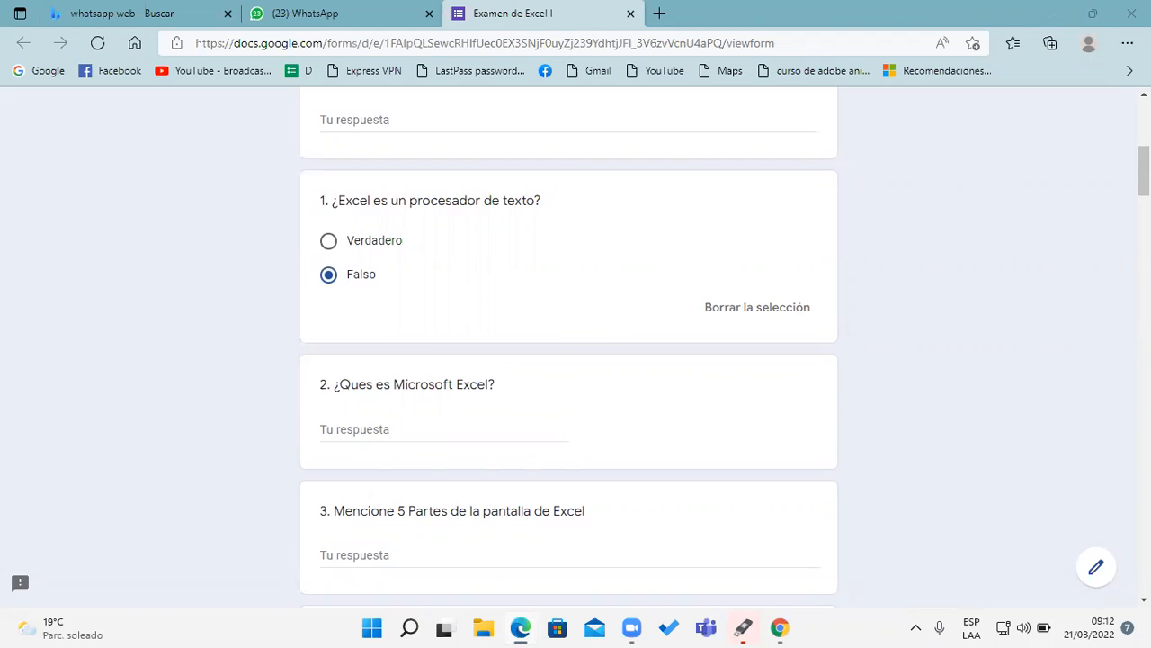
# Answer question 2, about what Microsoft Excel is, with "Hola de calculo"
pyautogui.scroll(-1, 568, 351)
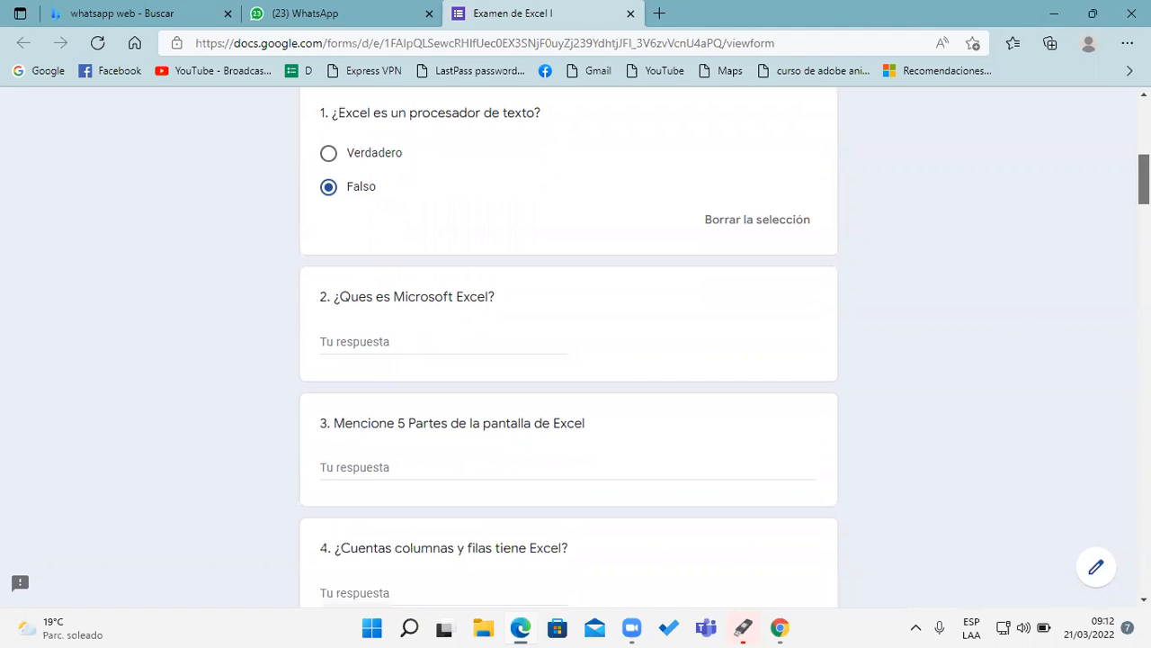
pyautogui.click(491, 348)
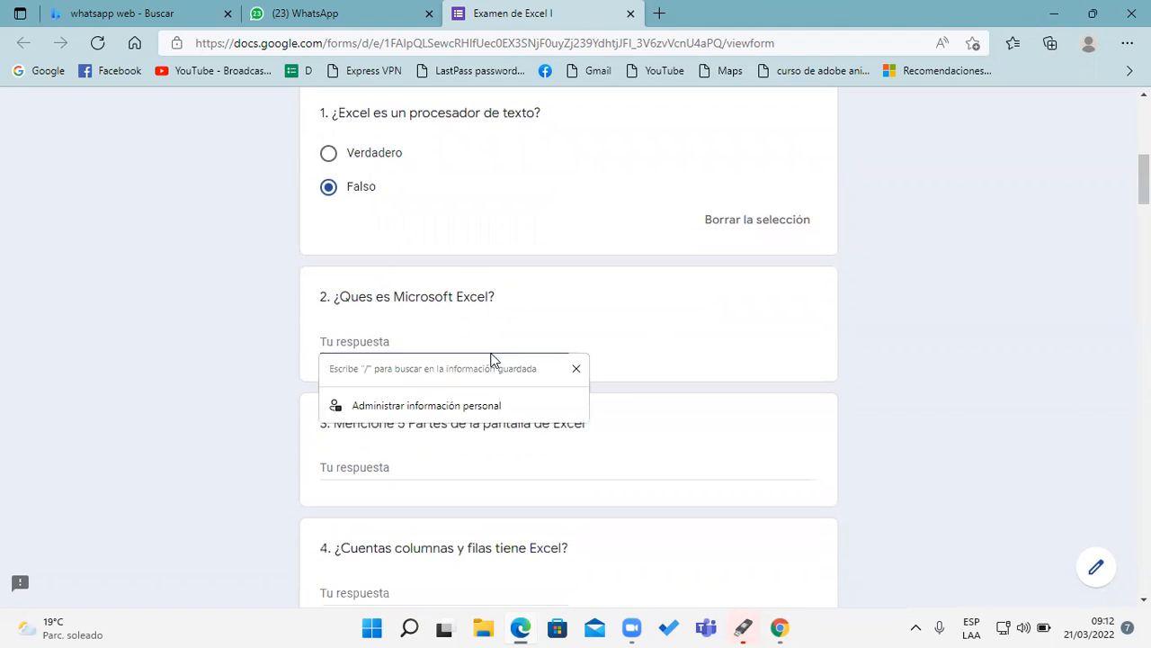
pyautogui.write('Hola')
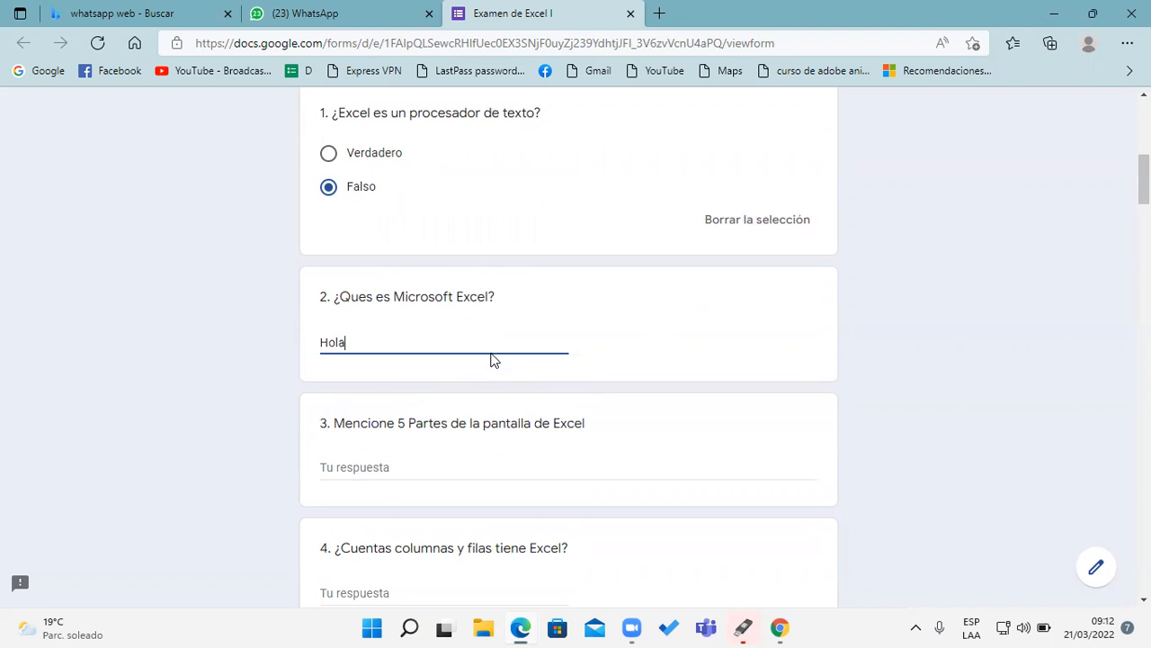
pyautogui.write(' de calculo')
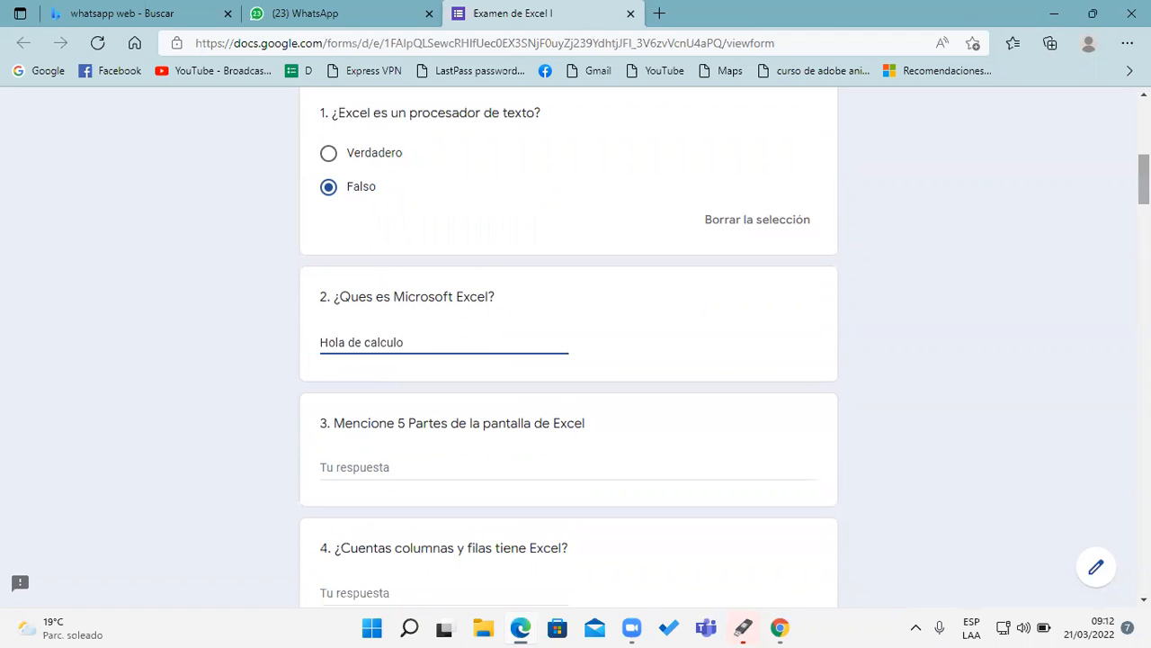
# Begin the answer to question 3, on parts of the Excel screen, with "barra formulas, nombre de celda"
pyautogui.scroll(-2, 567, 517)
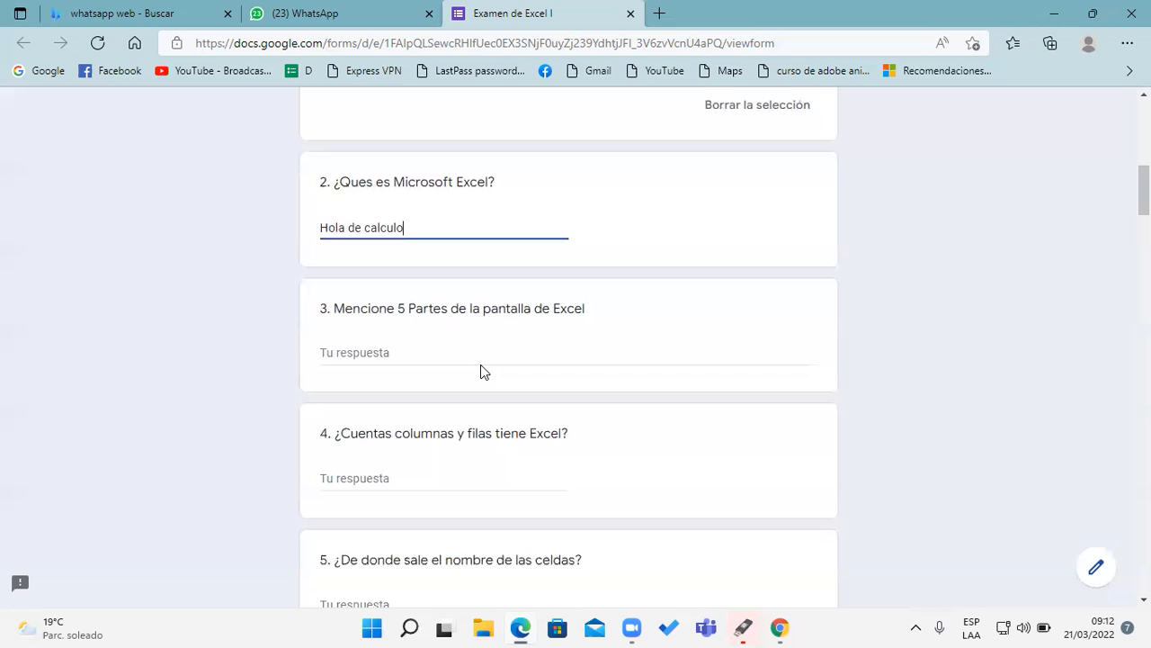
pyautogui.click(508, 357)
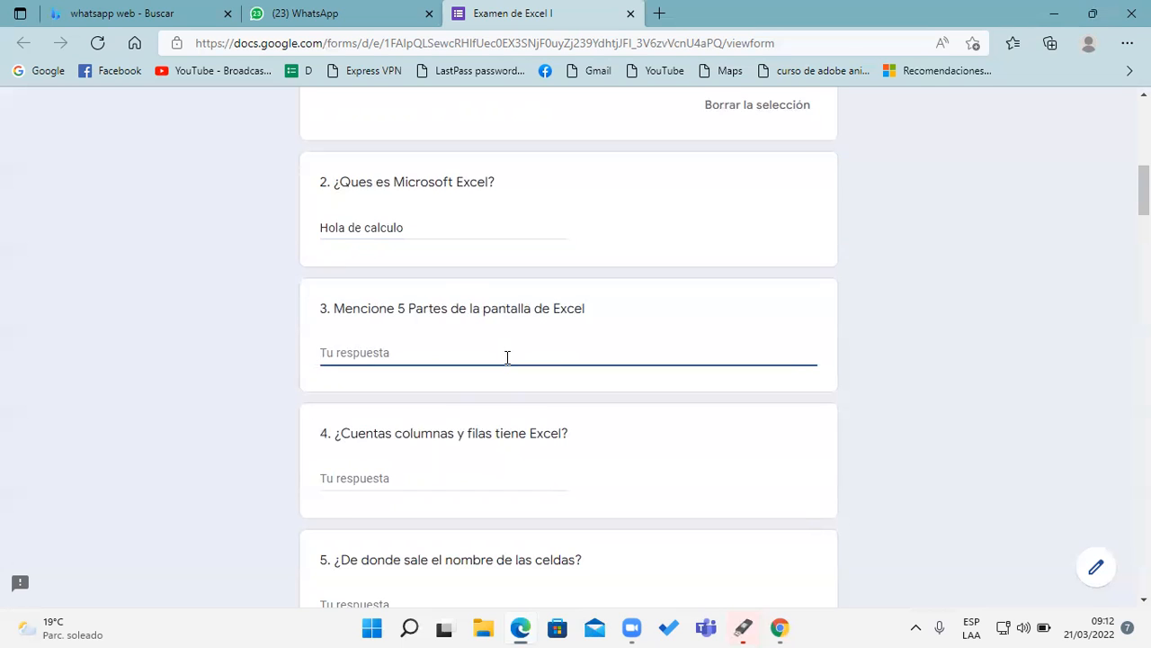
pyautogui.write('barra formukla')
pyautogui.press('BackSpace')
pyautogui.press('BackSpace')
pyautogui.press('BackSpace')
pyautogui.write('las, ')
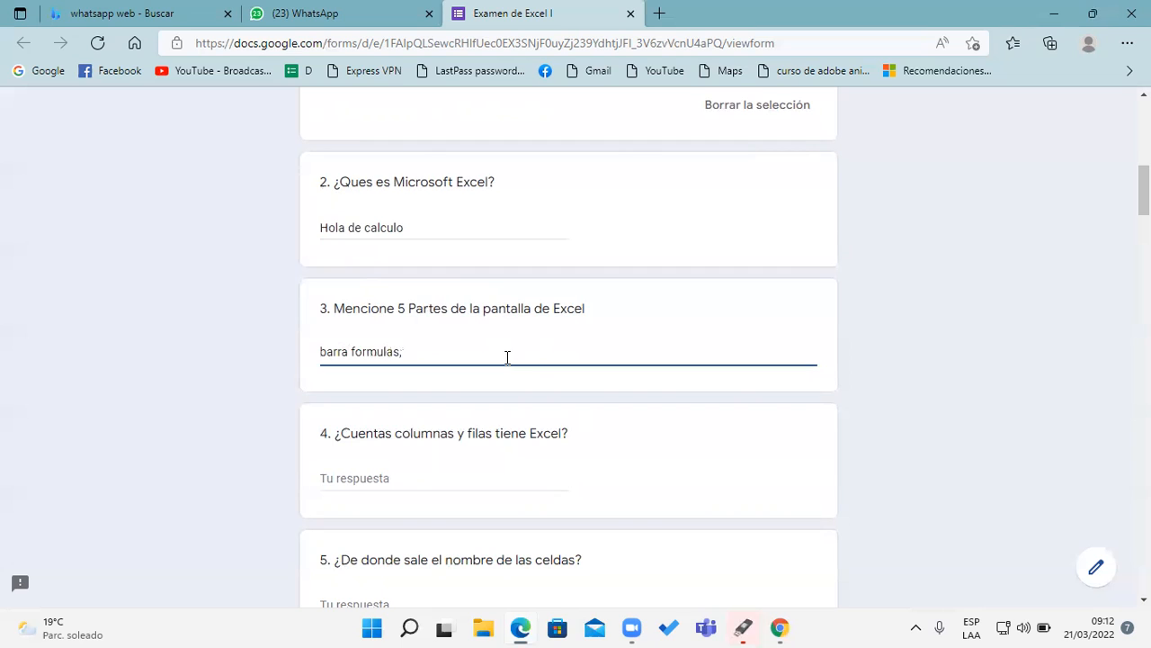
pyautogui.write('nombre de celda')
pyautogui.click(644, 125)
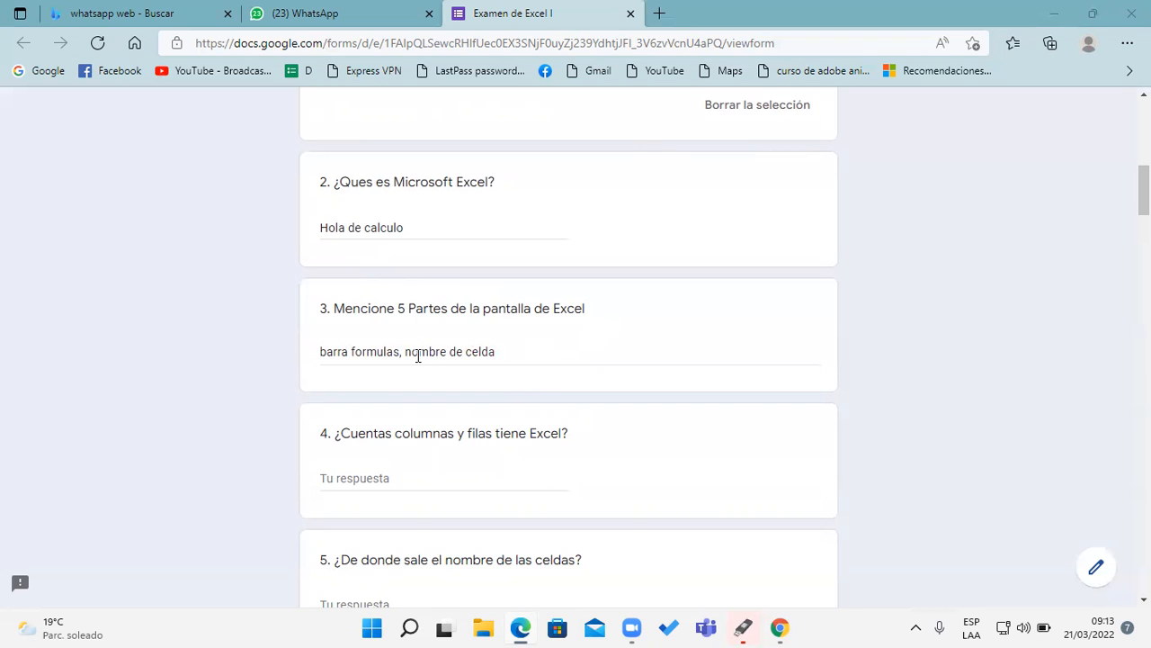
# Extend the question 3 answer with ", pestañas de las hojas, insertar función", correcting the accent in "función"
pyautogui.click(506, 352)
pyautogui.write(',')
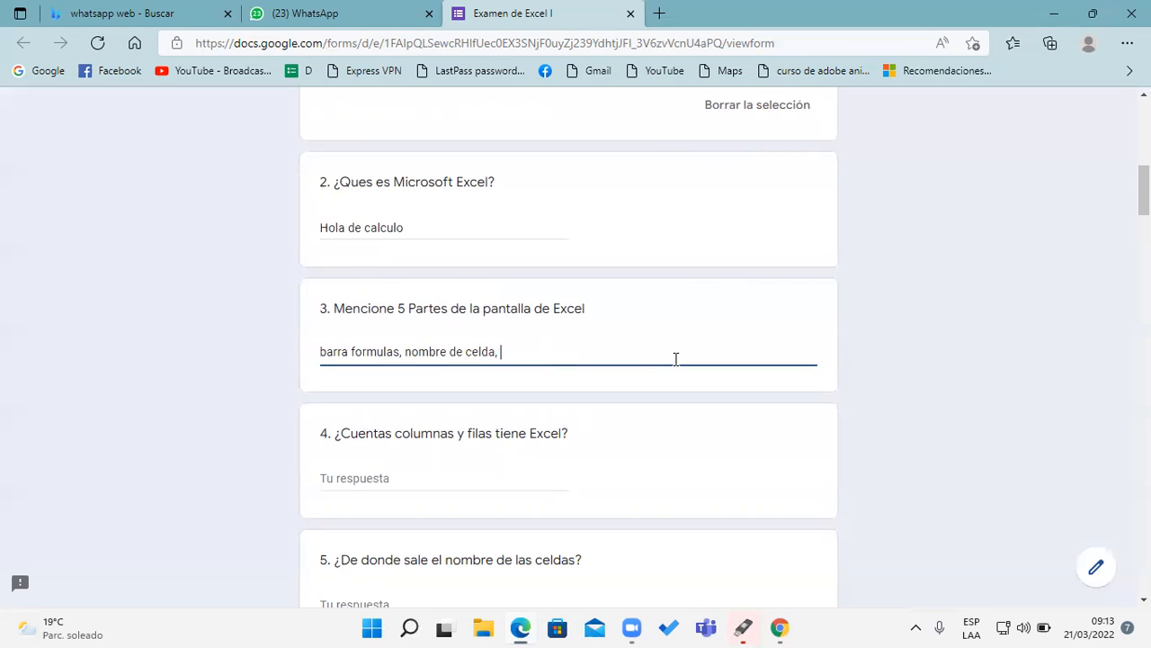
pyautogui.write(' pestañas de las hojas,')
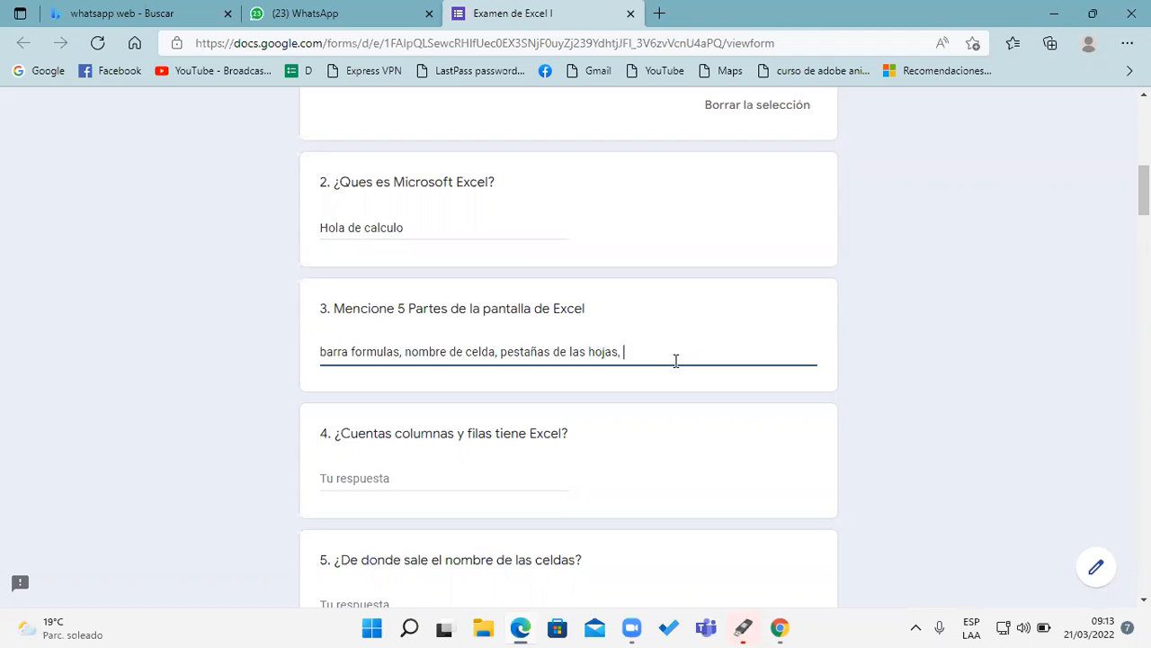
pyautogui.write(' insertar funcion')
pyautogui.rightClick(694, 362)
pyautogui.click(770, 253)
# Launch Excel with the Windows Run command and create a blank workbook
pyautogui.scroll(-2, 568, 359)
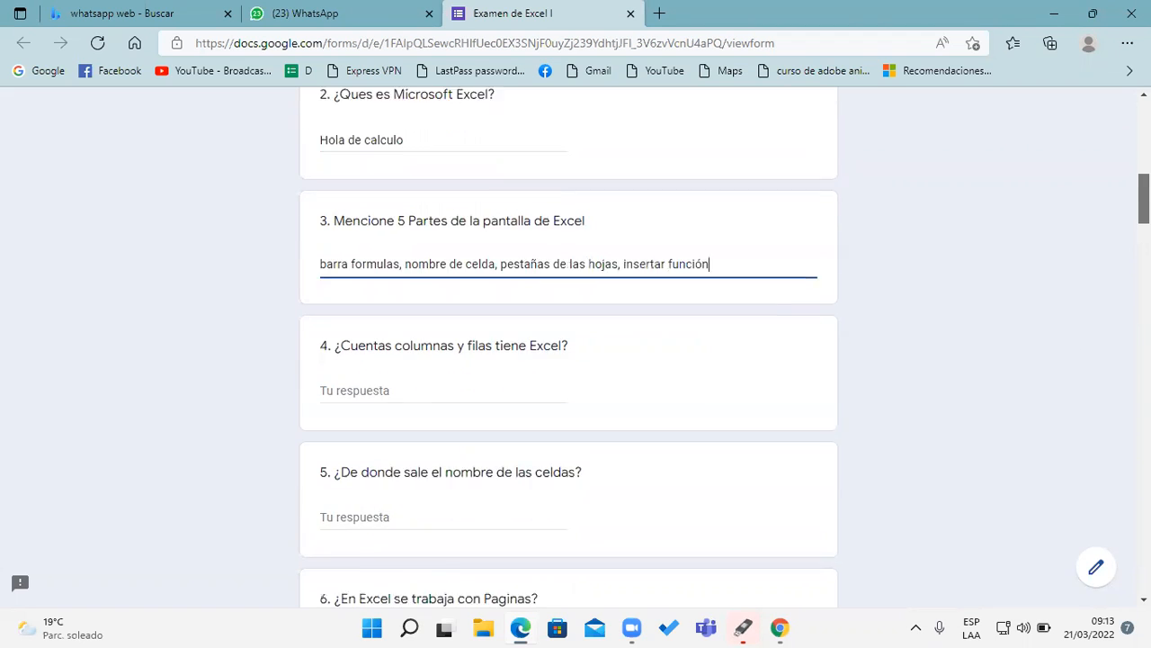
pyautogui.scroll(-1, 568, 360)
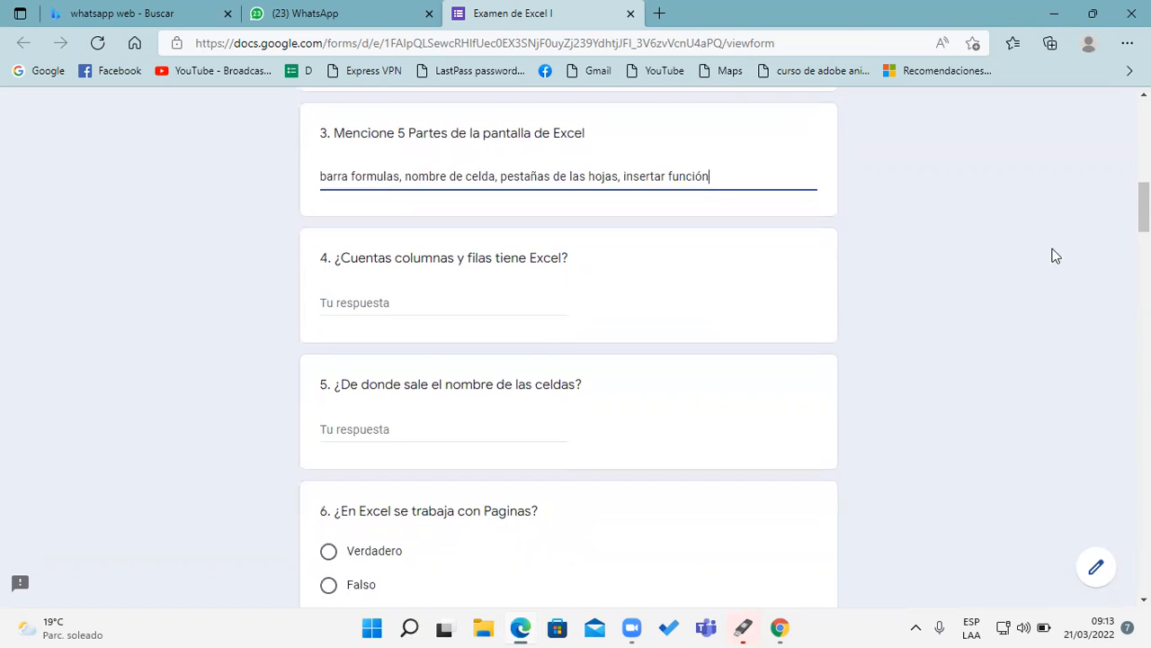
pyautogui.click(419, 303)
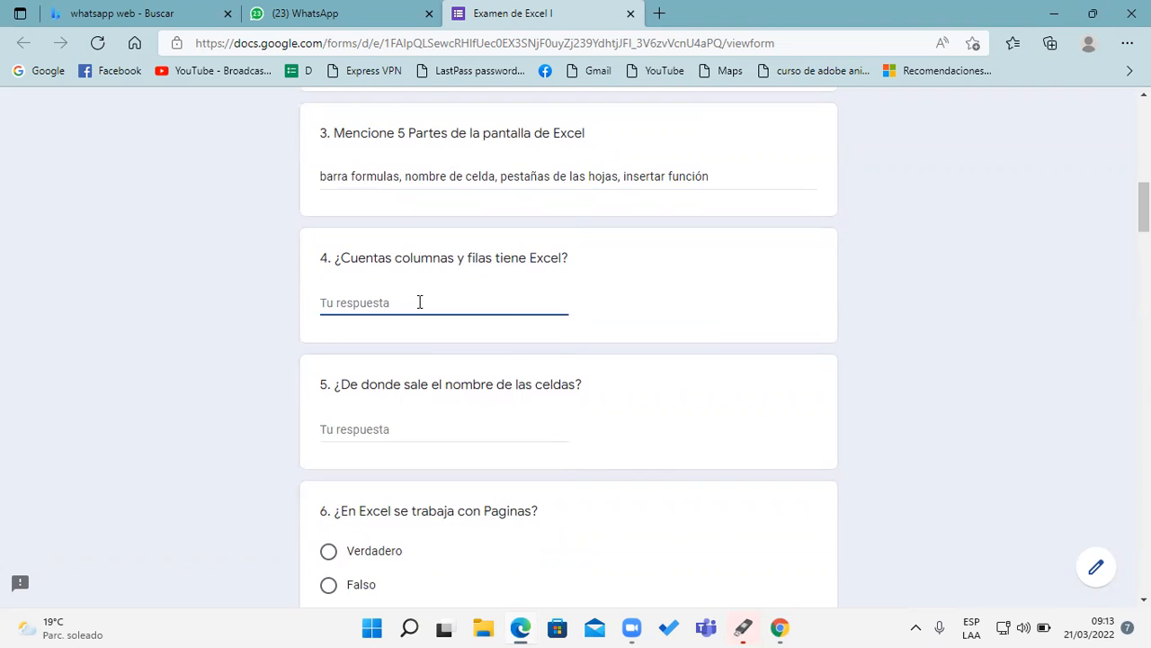
pyautogui.press('super+r')
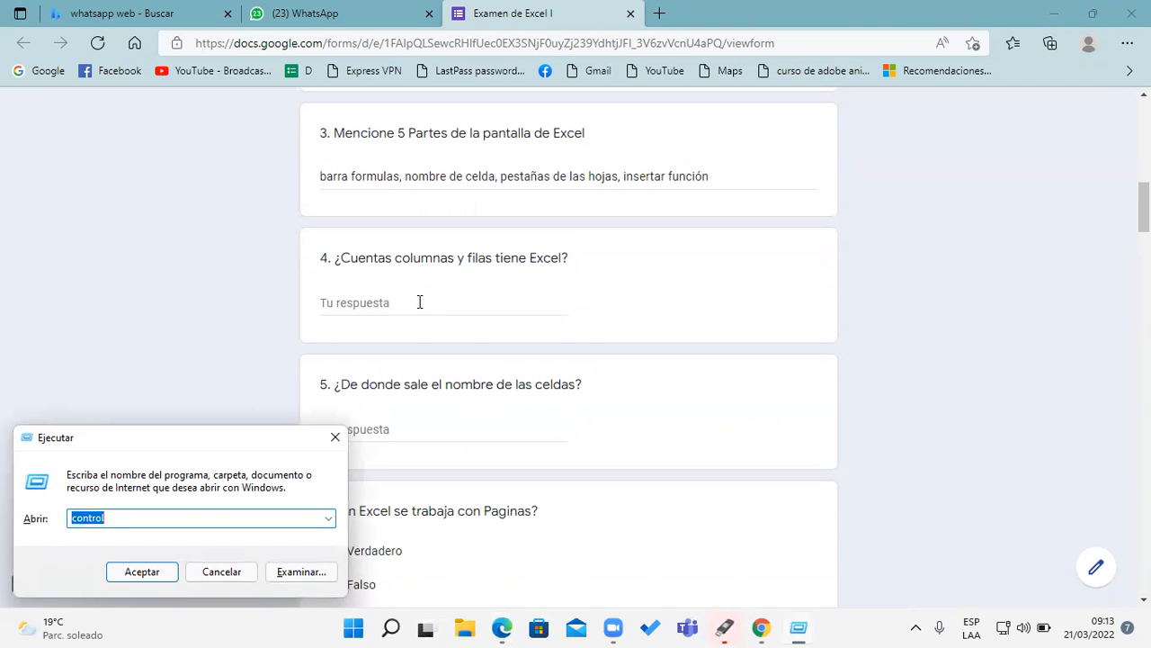
pyautogui.write('excel')
pyautogui.press('Return')
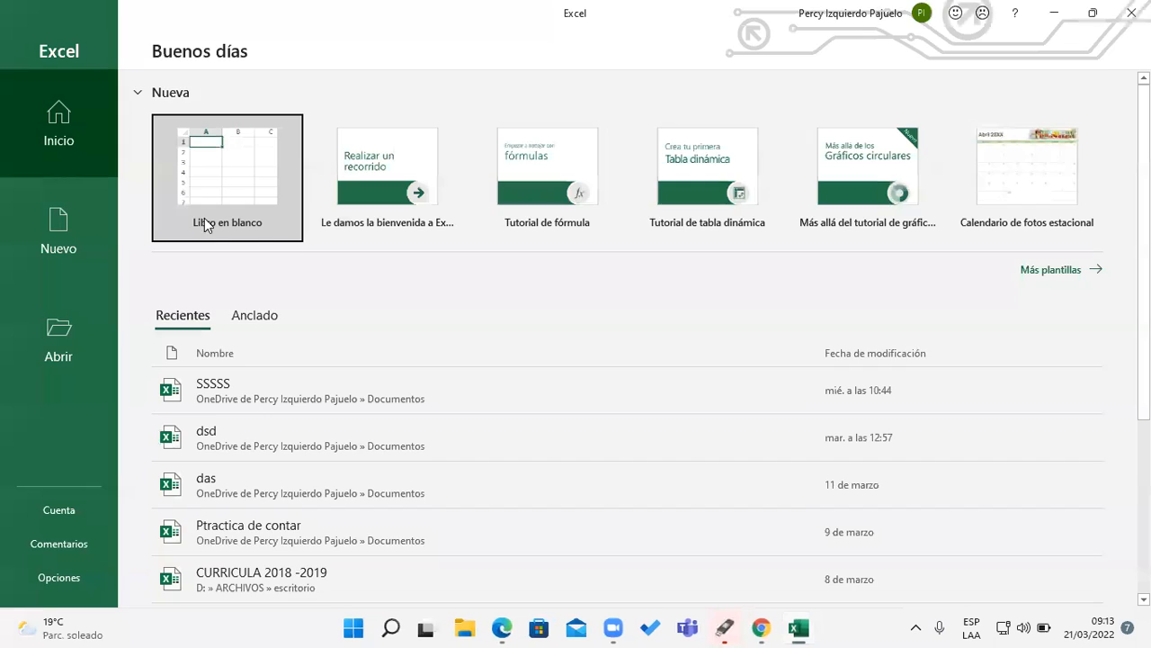
pyautogui.click(204, 218)
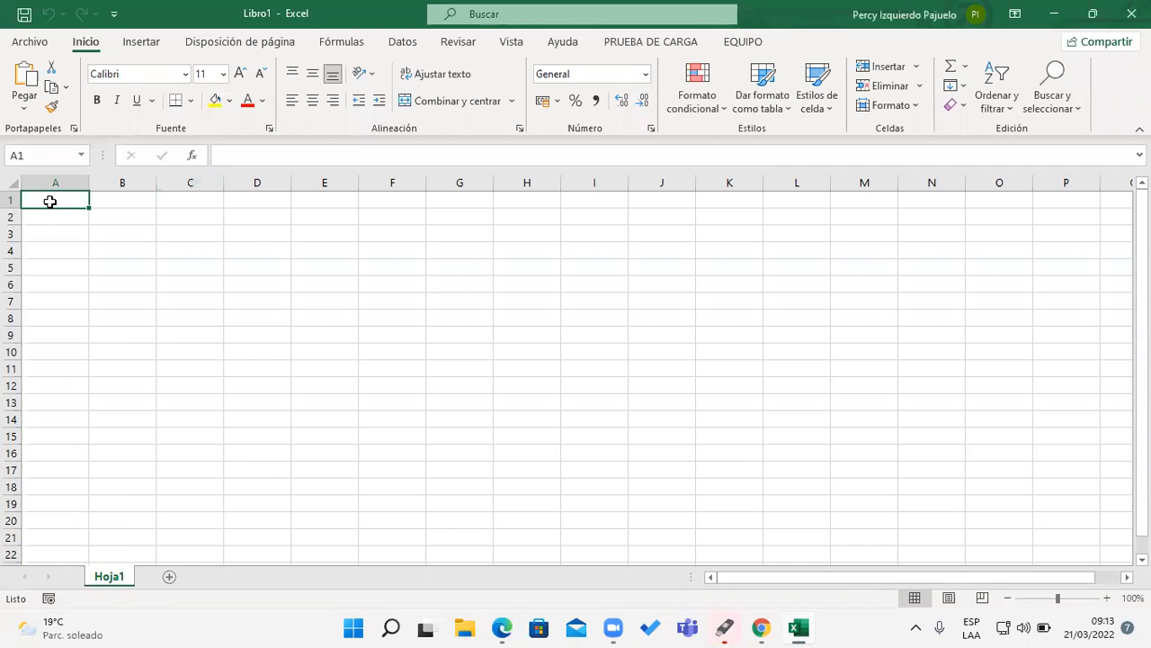
# Go to the last row and last column of the blank sheet, and return to the exam form in the browser
pyautogui.hotkey('ctrl', 'Down')
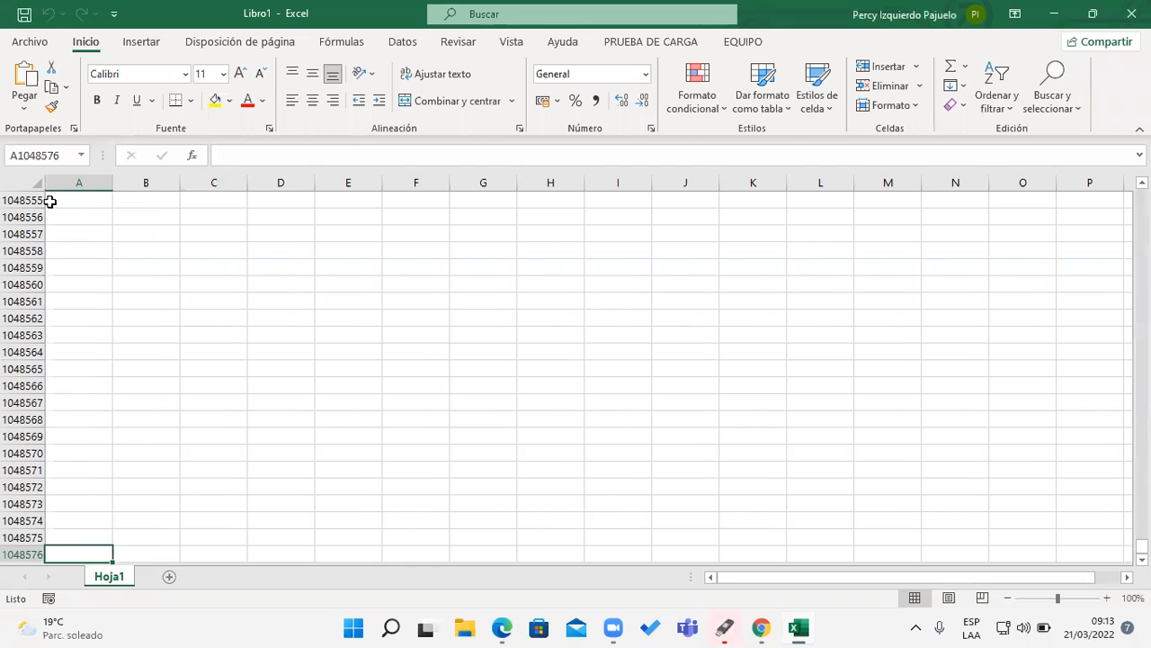
pyautogui.hotkey('ctrl', 'Right')
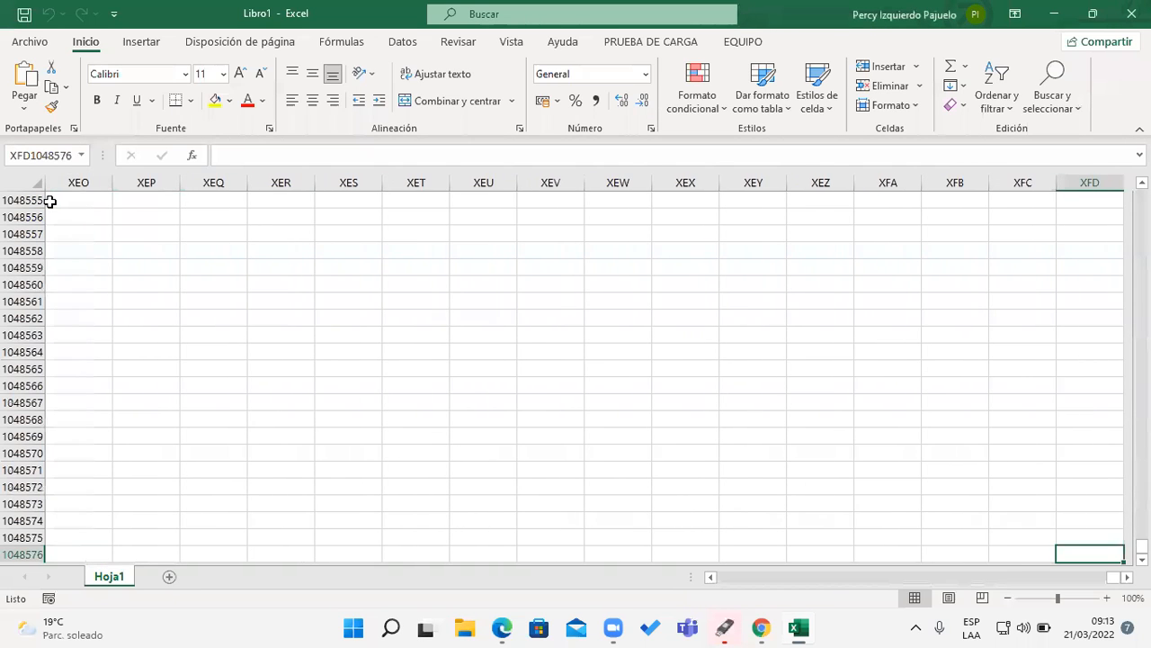
pyautogui.click(1050, 18)
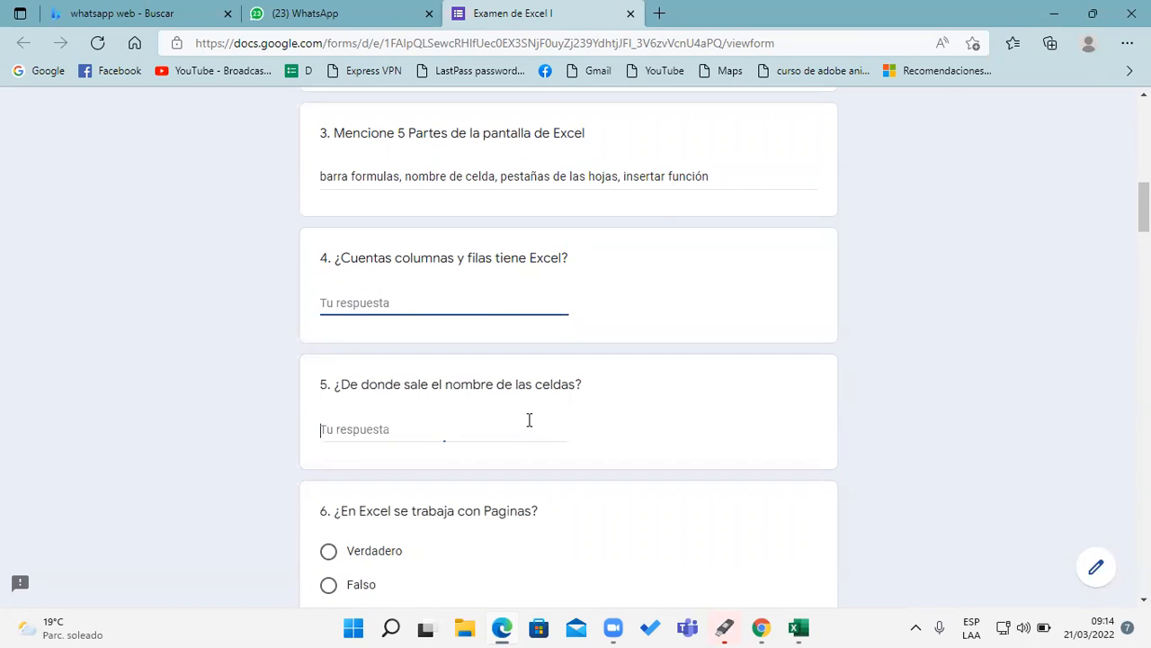
# Answer question 5, about where cell names come from, with "de la intersección de la fila y columna", correcting the spelling of "intersección"
pyautogui.scroll(1, 528, 420)
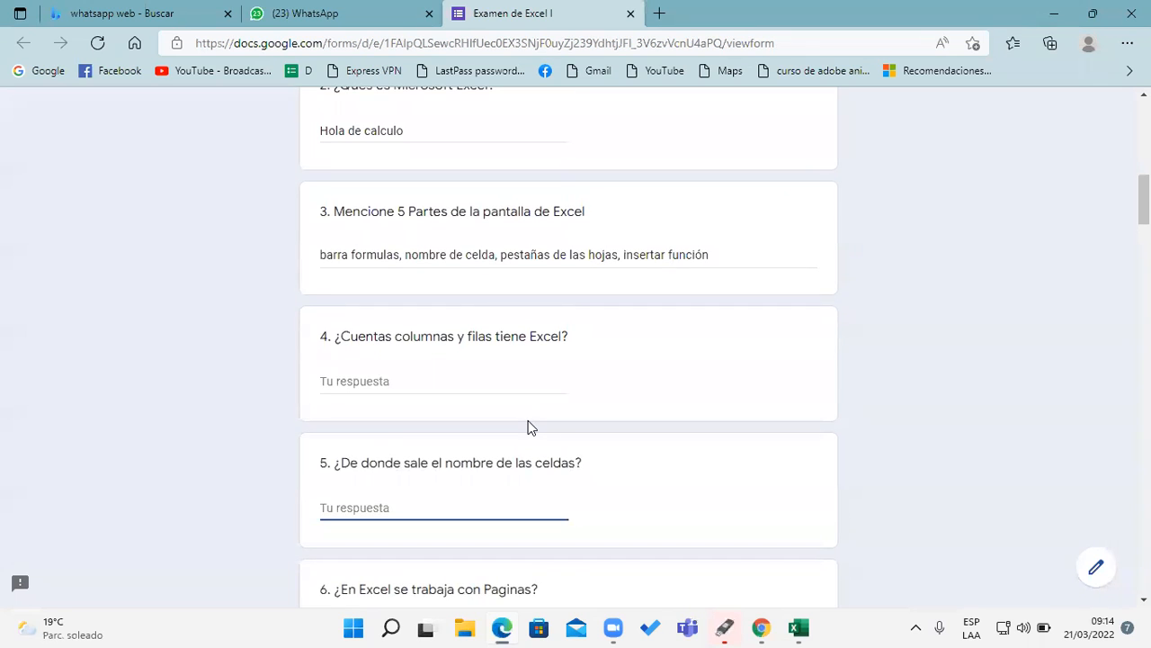
pyautogui.write('de la itersección de la')
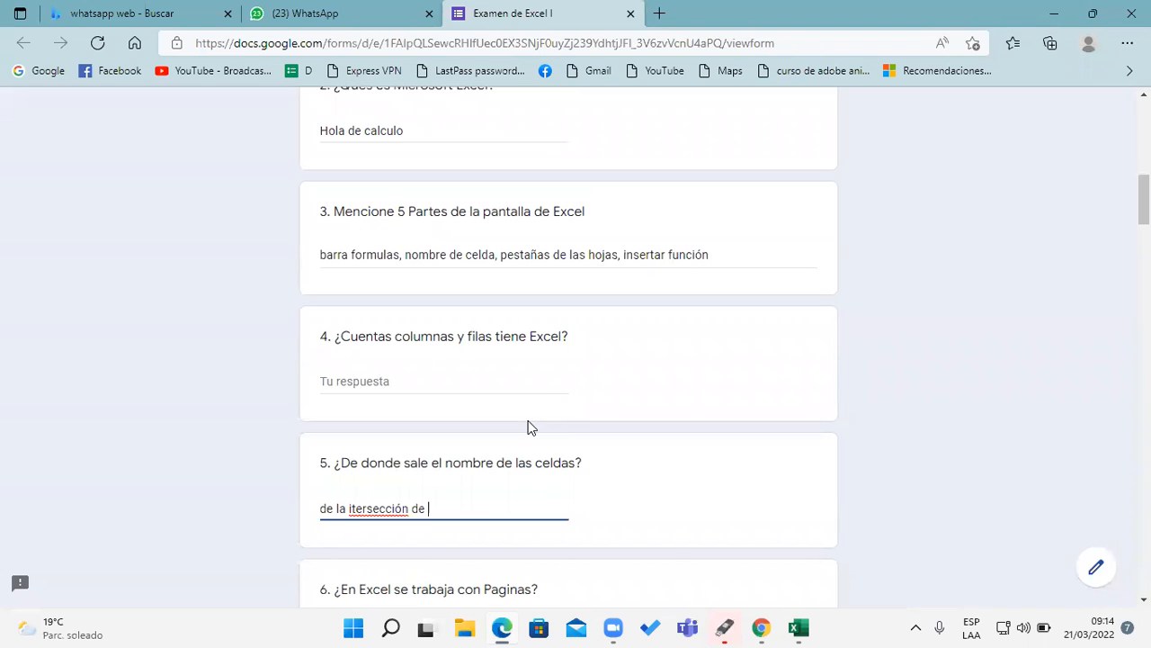
pyautogui.write(' fila us')
pyautogui.press('BackSpace')
pyautogui.press('BackSpace')
pyautogui.write('y columna')
pyautogui.rightClick(375, 510)
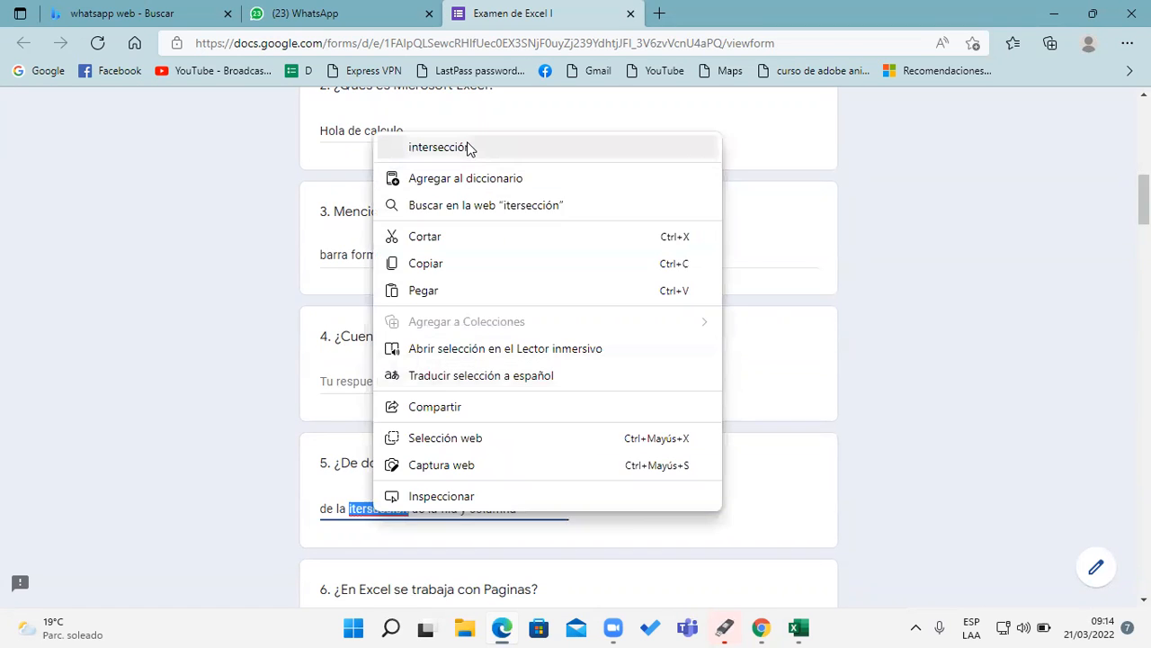
pyautogui.click(469, 150)
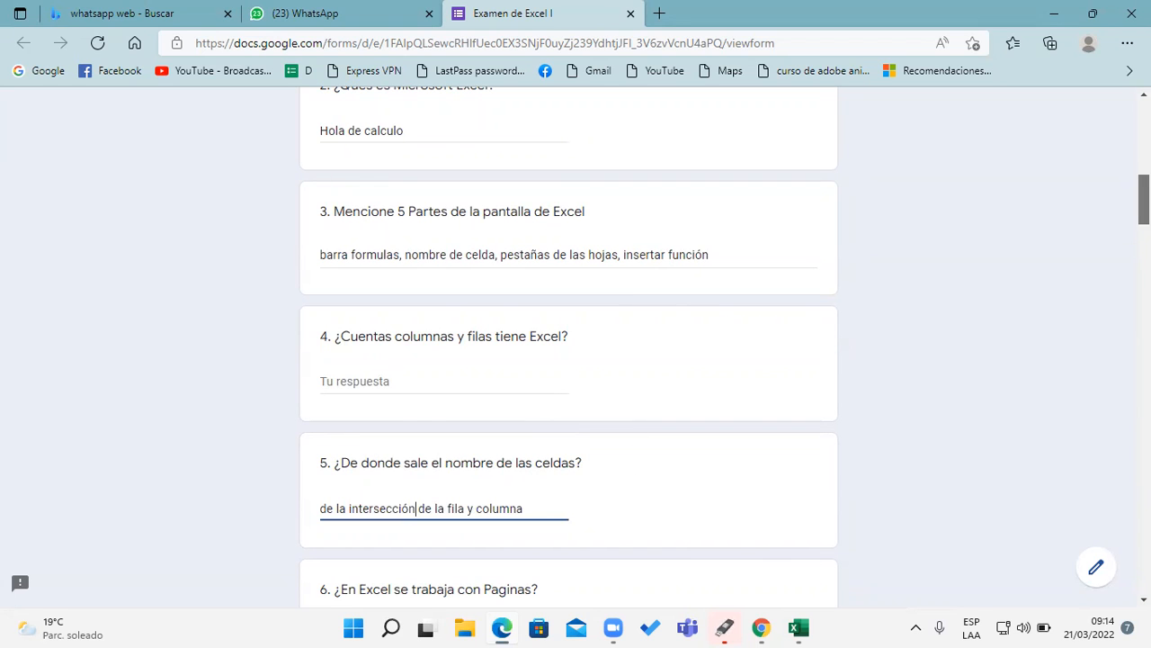
# Answer question 6, on working with pages, as Falso and question 7, on Excel being a spreadsheet, as Verdadero
pyautogui.scroll(-3, 568, 360)
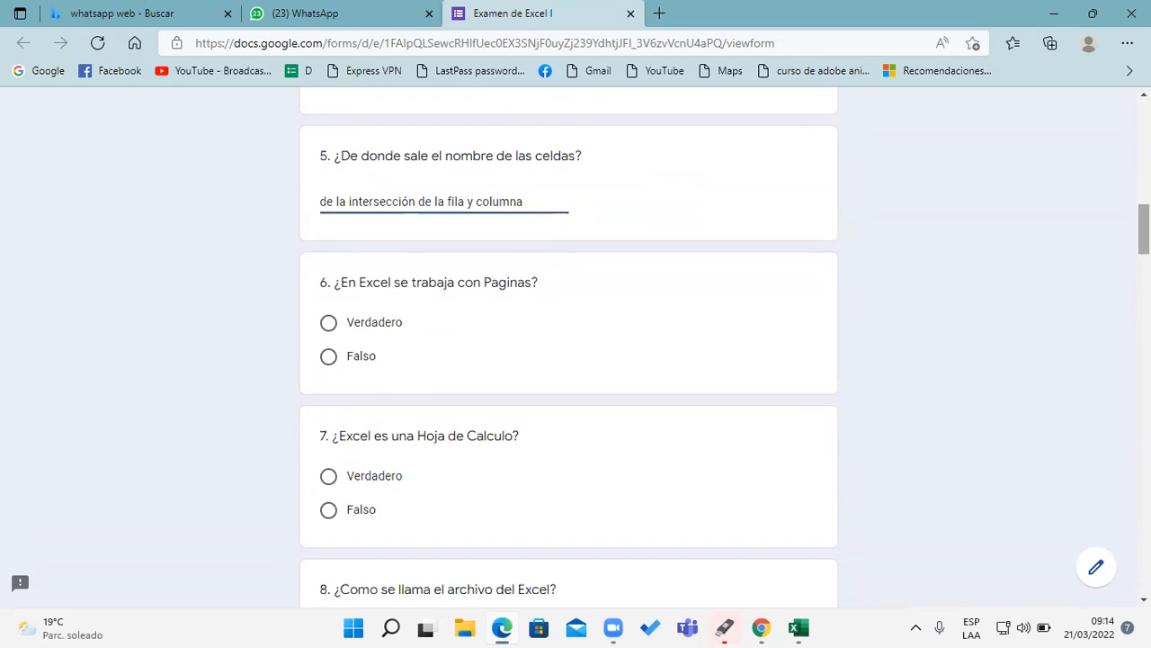
pyautogui.click(720, 138)
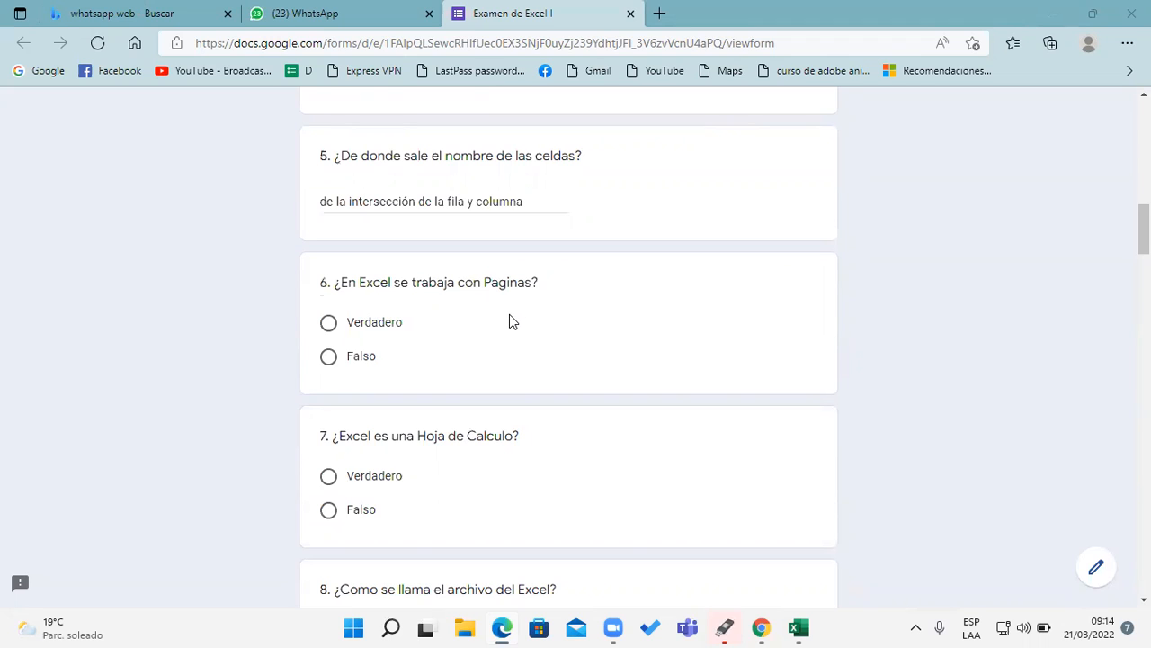
pyautogui.click(328, 358)
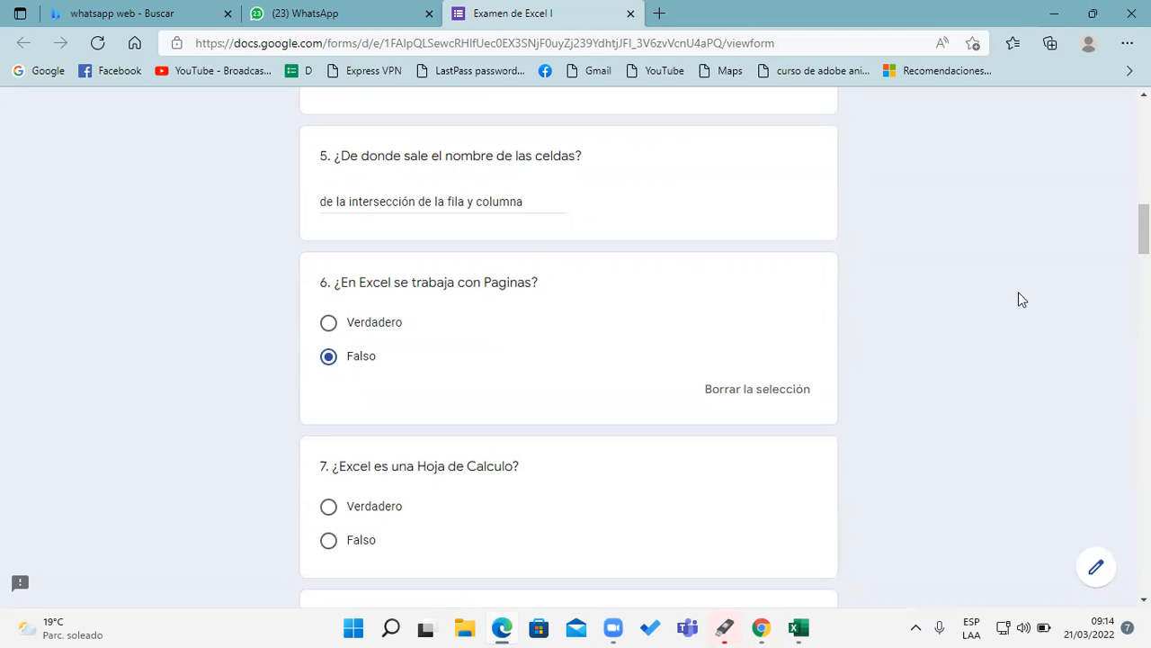
pyautogui.scroll(-2, 570, 347)
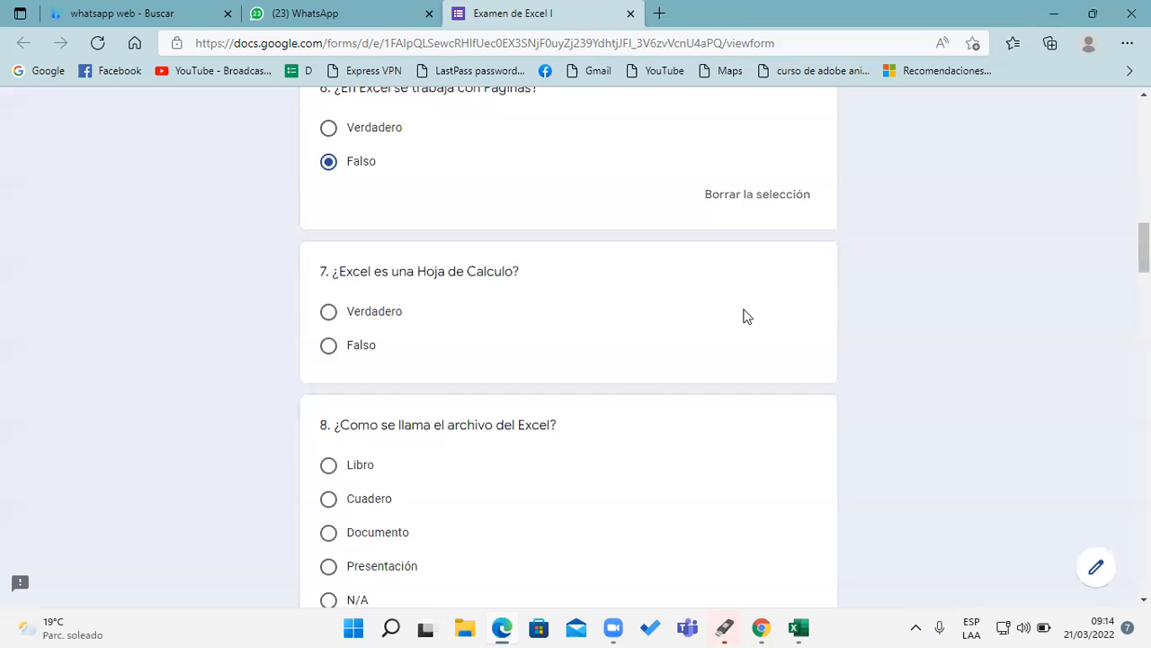
pyautogui.click(396, 313)
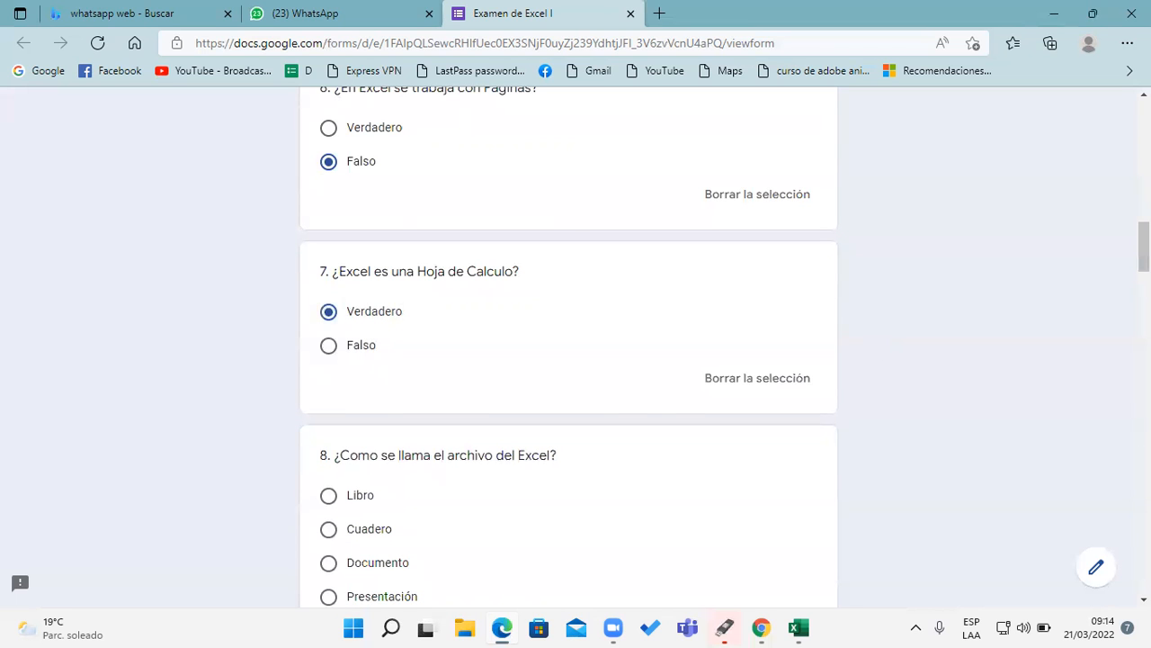
# Choose Libro for question 8 on the Excel file's name and =A1/A2 for question 9 on the division formula
pyautogui.scroll(-3, 569, 347)
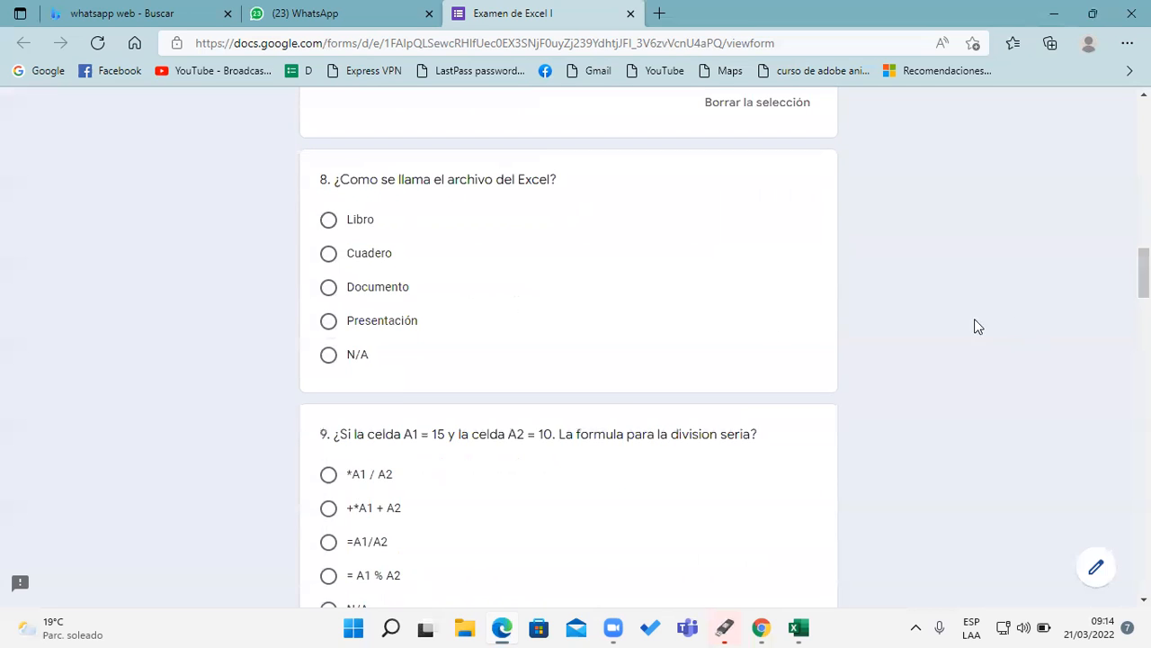
pyautogui.click(327, 223)
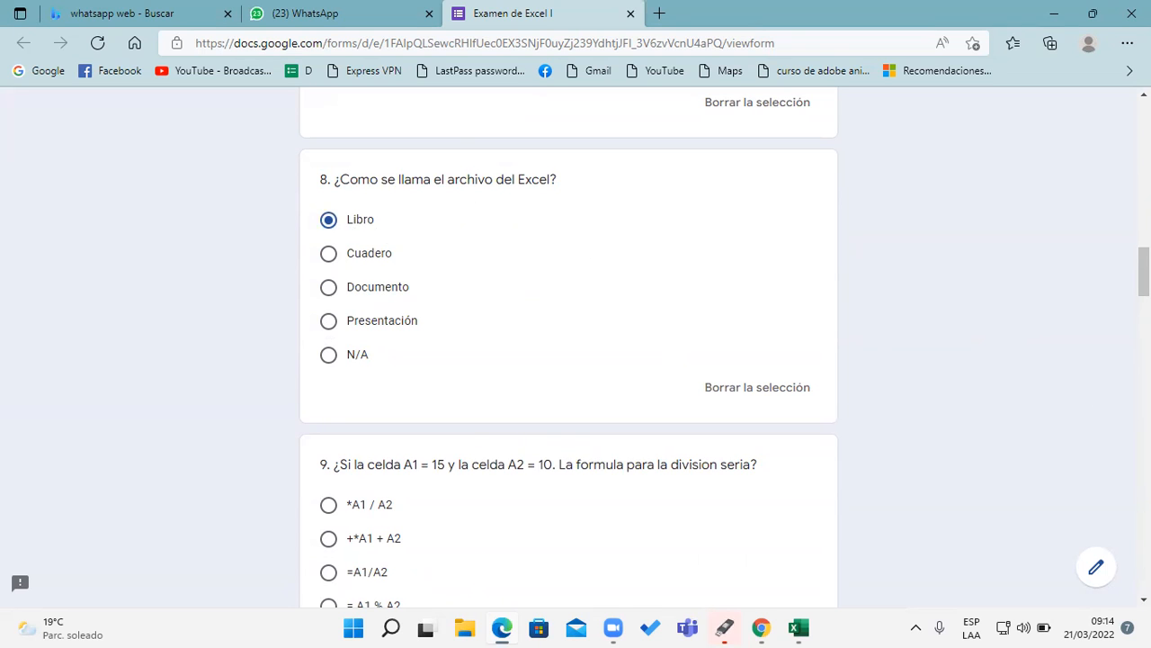
pyautogui.moveTo(1144, 272); pyautogui.dragTo(1144, 251)
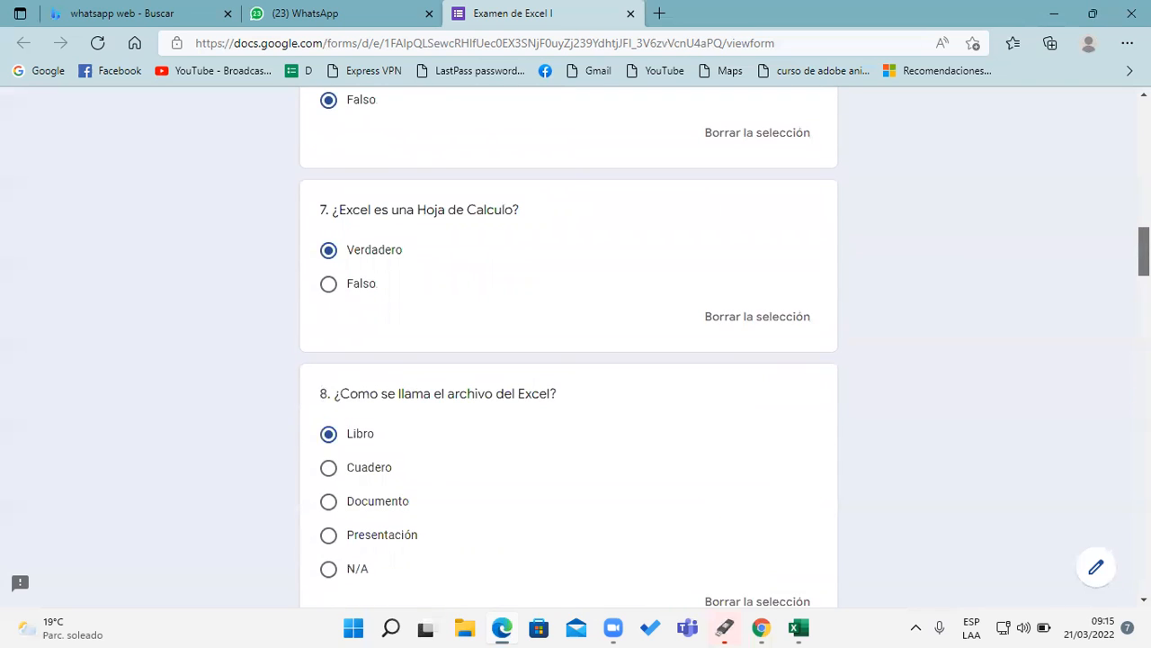
pyautogui.scroll(-2, 569, 360)
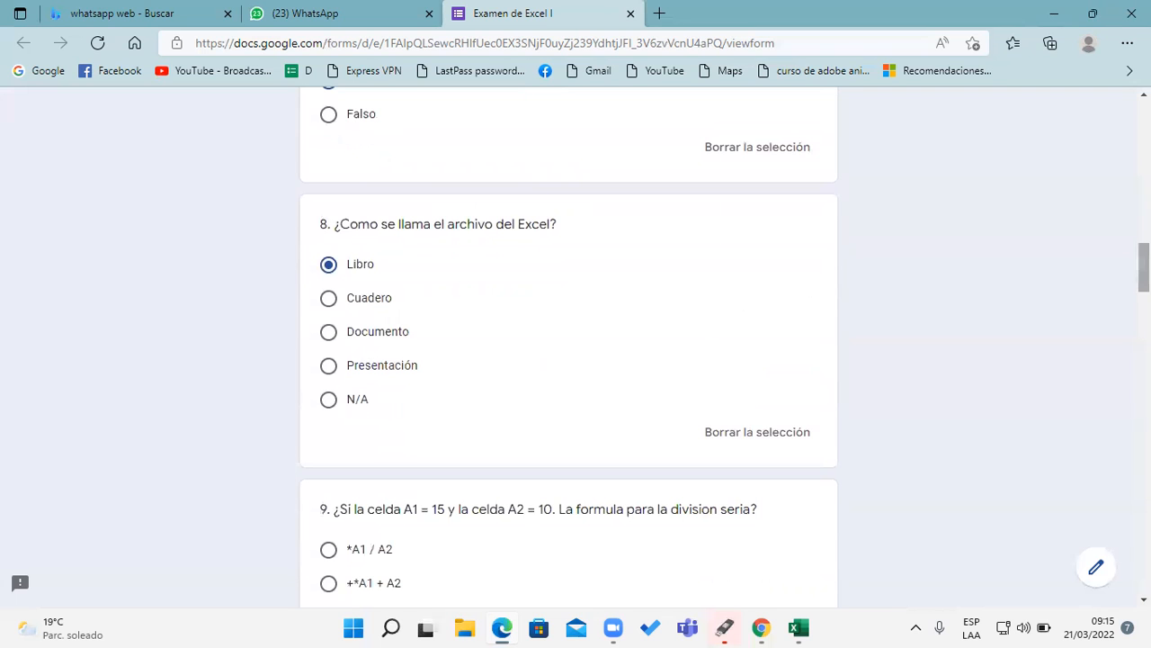
pyautogui.scroll(-3, 568, 359)
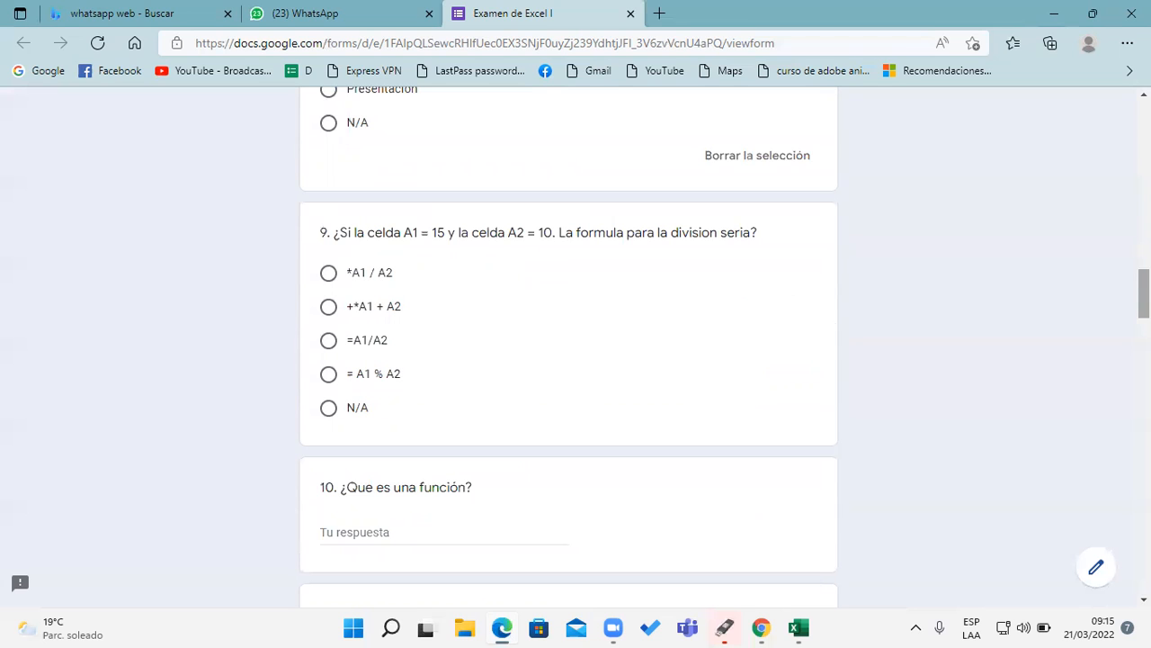
pyautogui.click(329, 343)
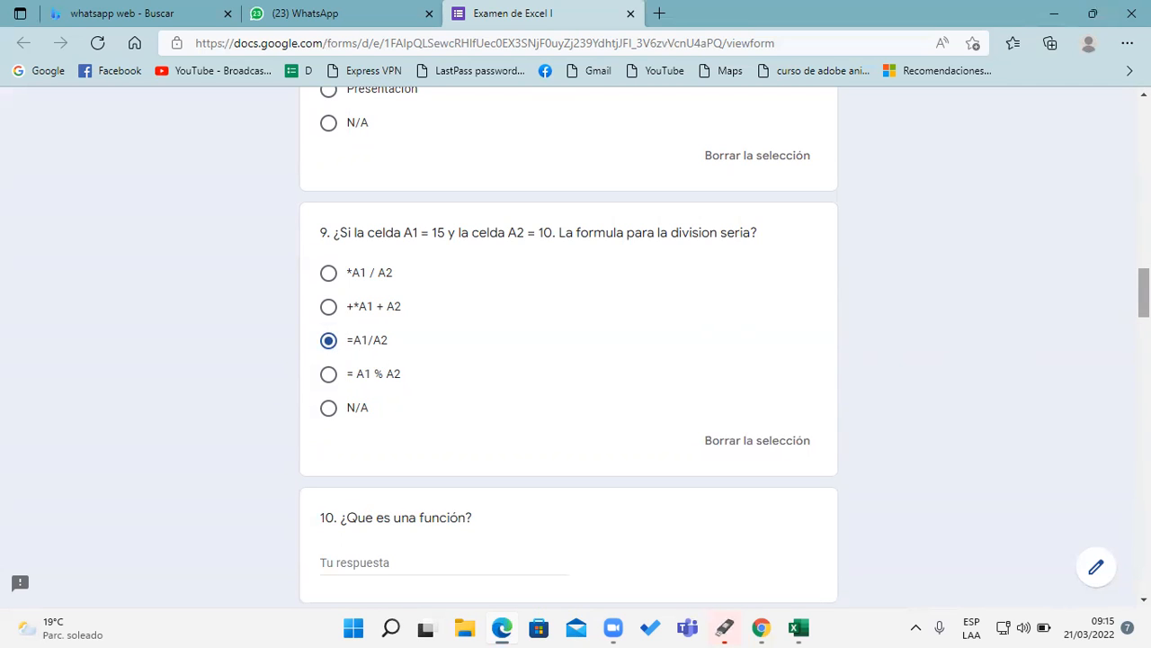
pyautogui.scroll(-2, 568, 360)
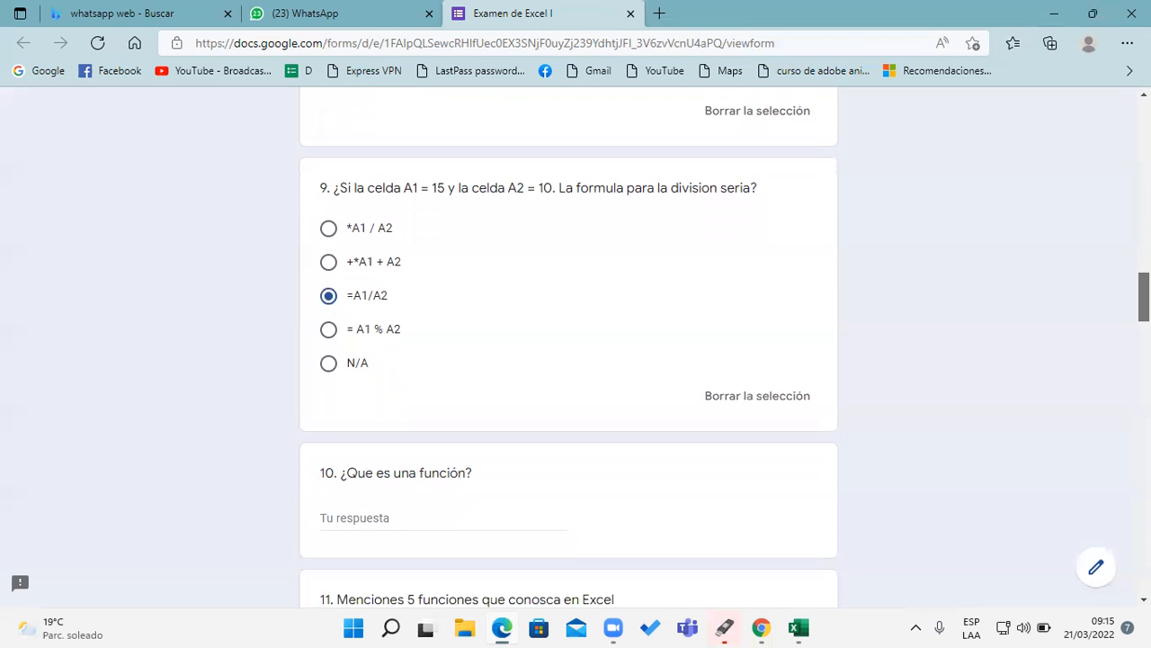
pyautogui.scroll(-2, 568, 360)
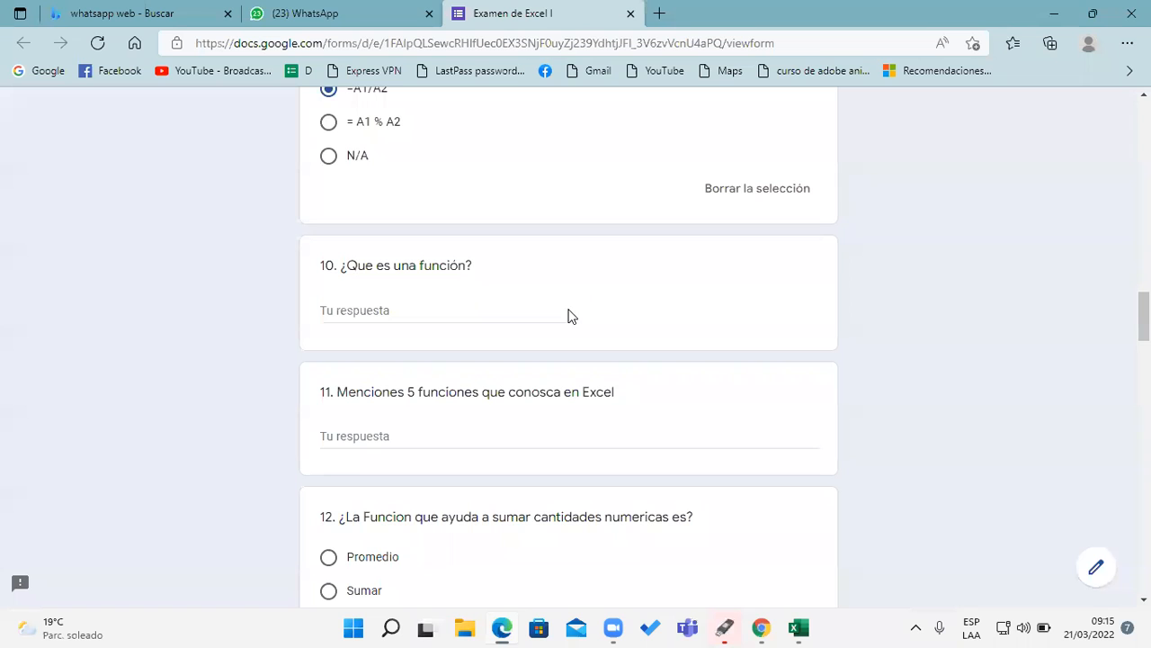
pyautogui.click(438, 321)
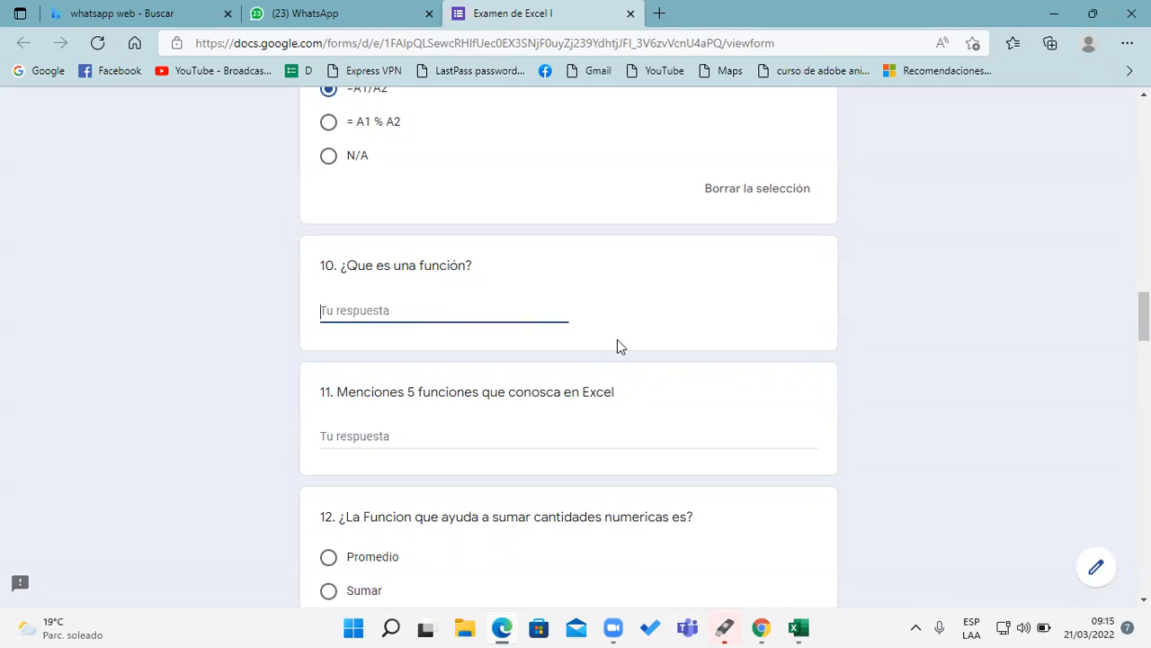
pyautogui.scroll(-1, 1144, 317)
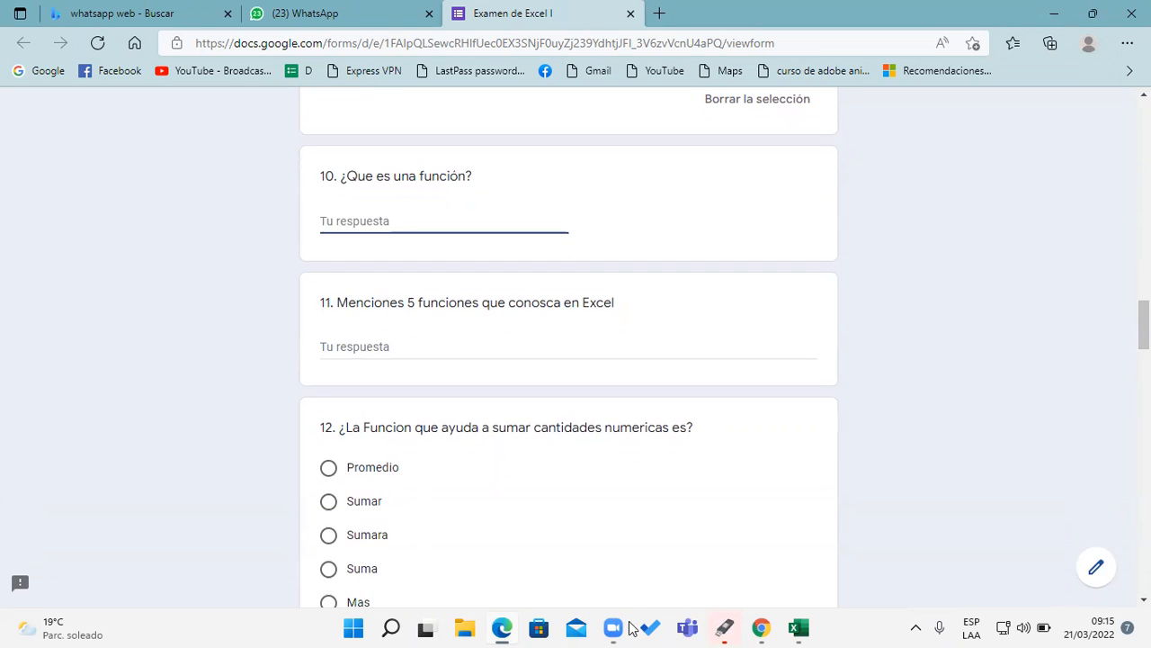
pyautogui.click(607, 353)
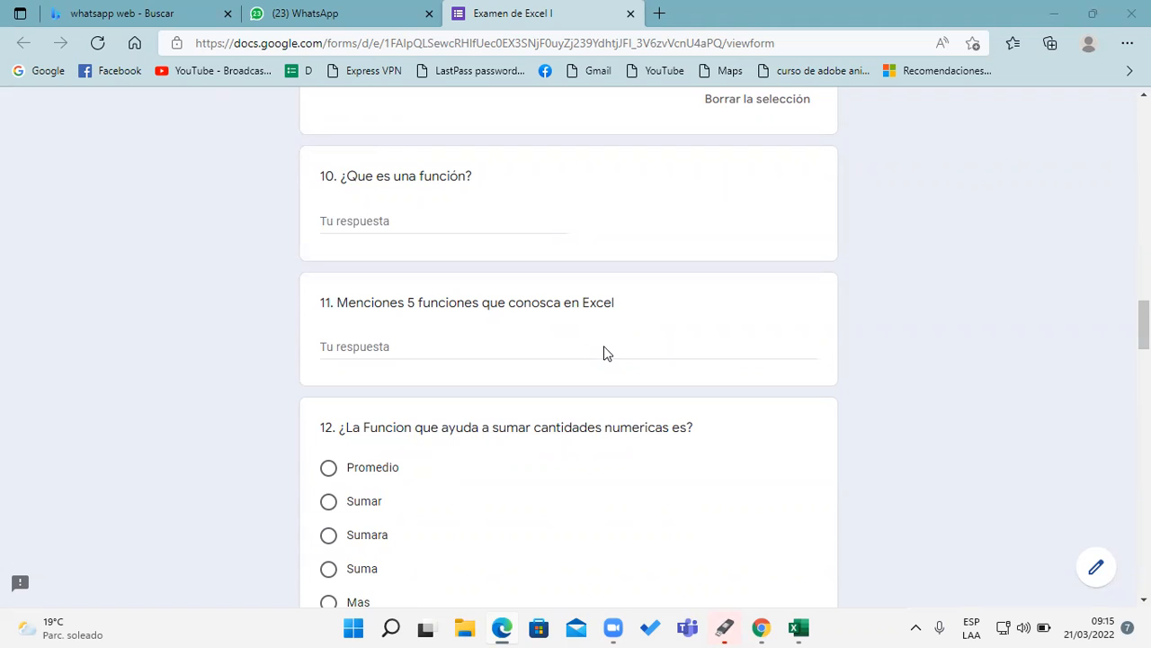
pyautogui.click(414, 223)
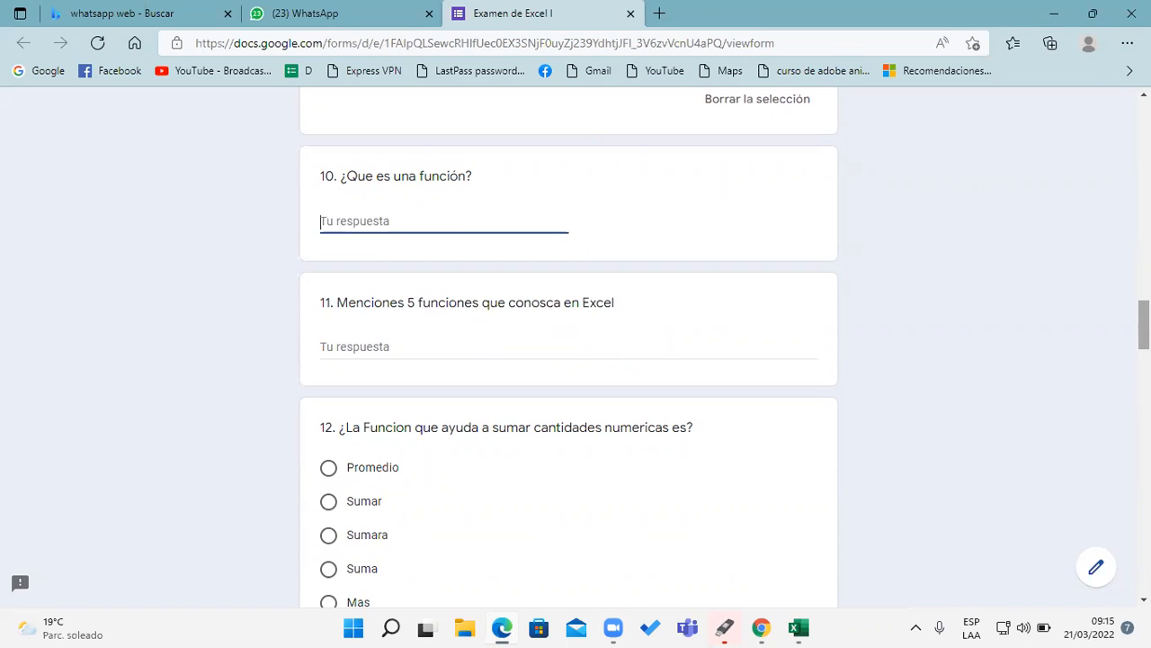
pyautogui.scroll(-1, 576, 360)
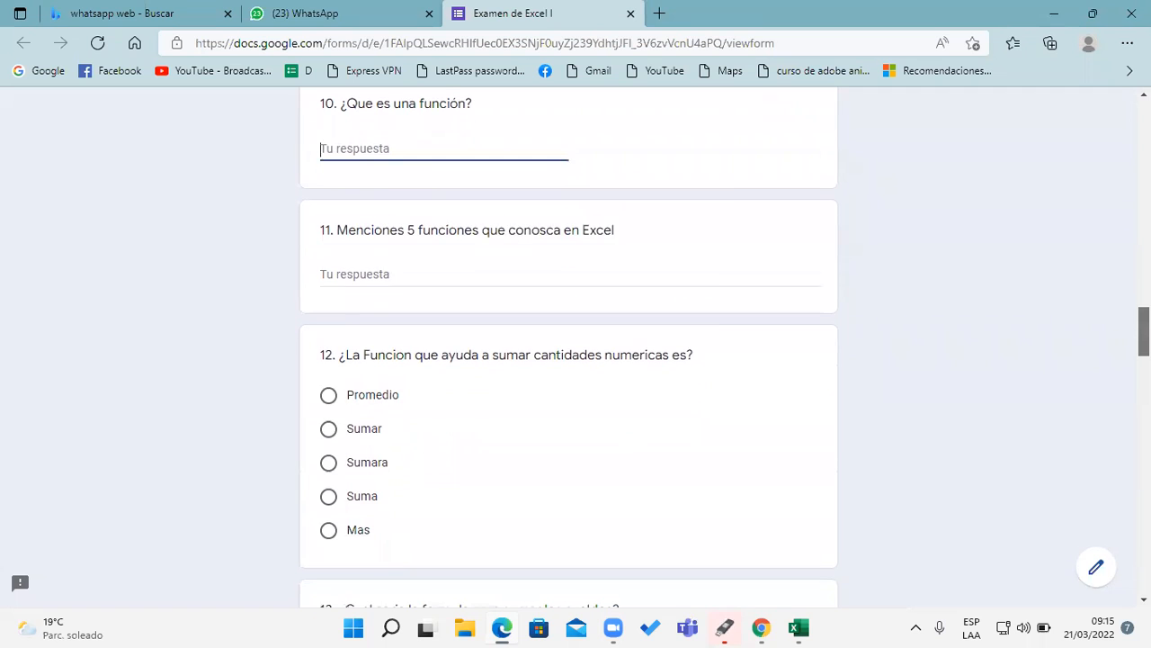
# Answer question 11, on five known Excel functions, with "suma, promedio, max, min, contar, cotara"
pyautogui.click(708, 276)
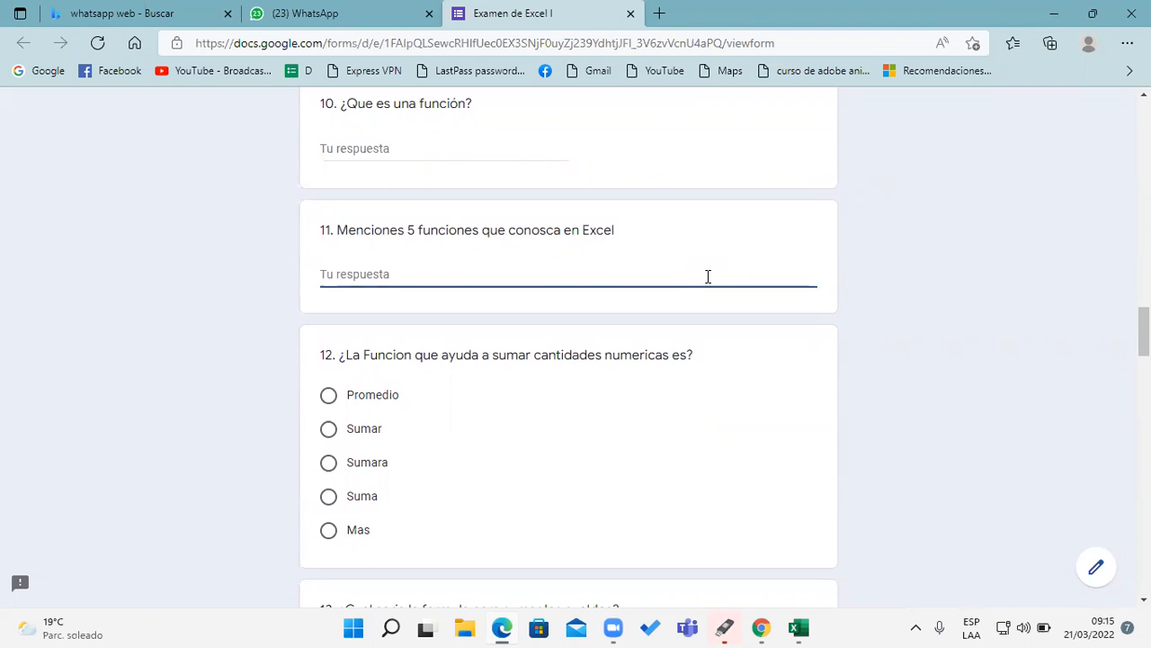
pyautogui.write('uma, promedio')
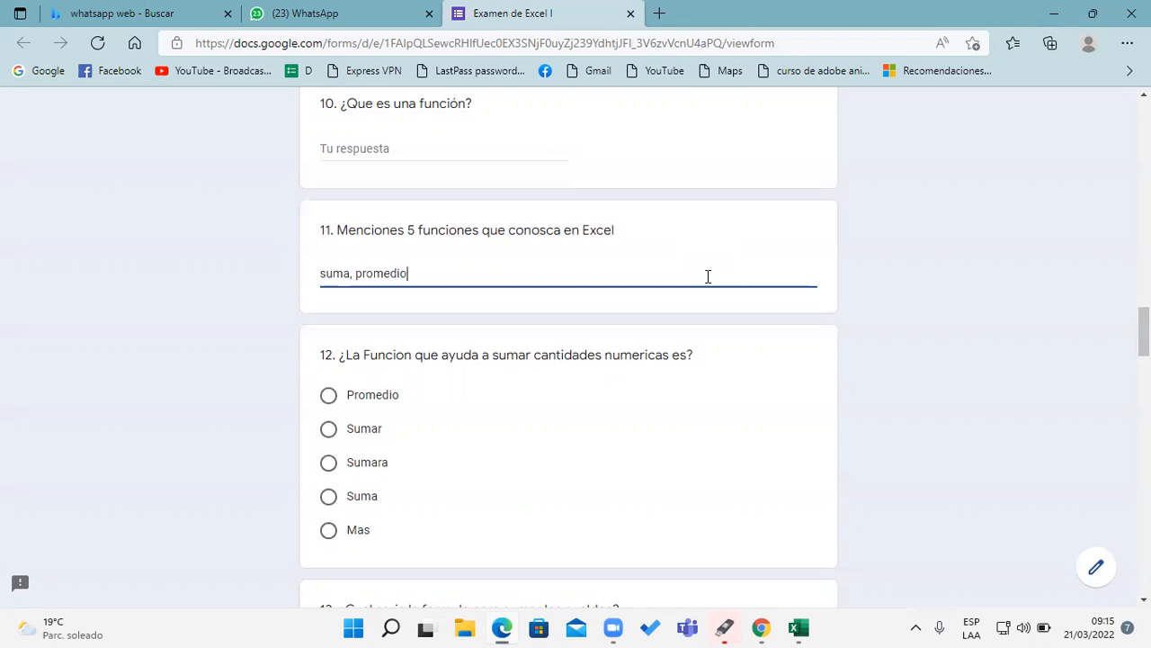
pyautogui.write(', max, min, contar')
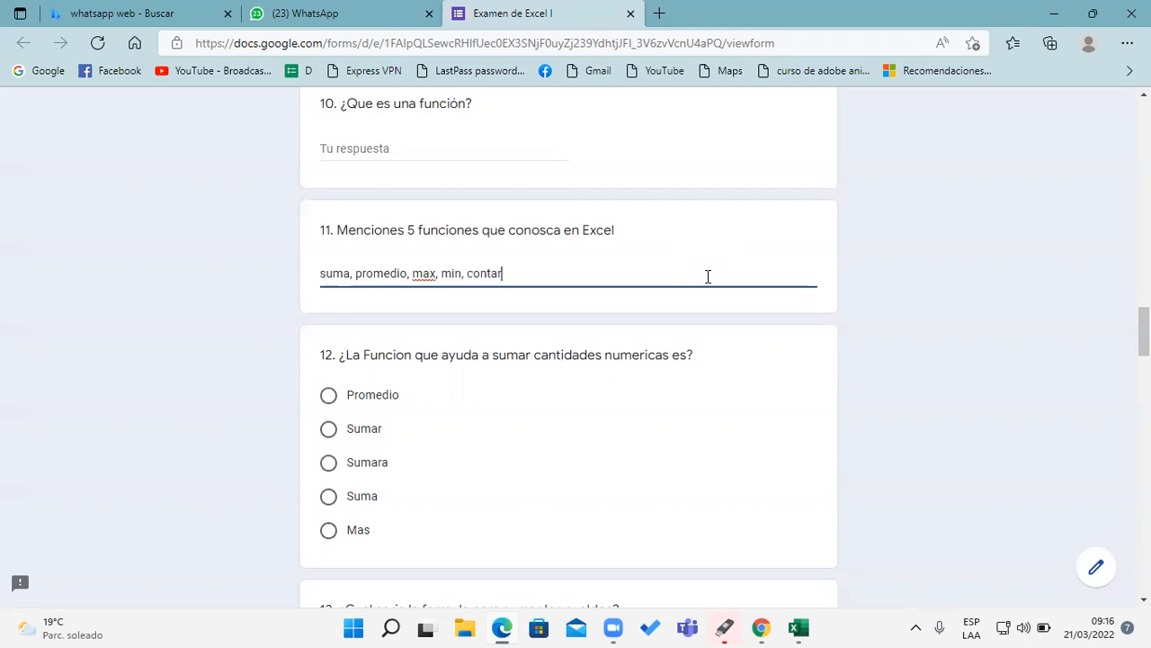
pyautogui.write(', cotara')
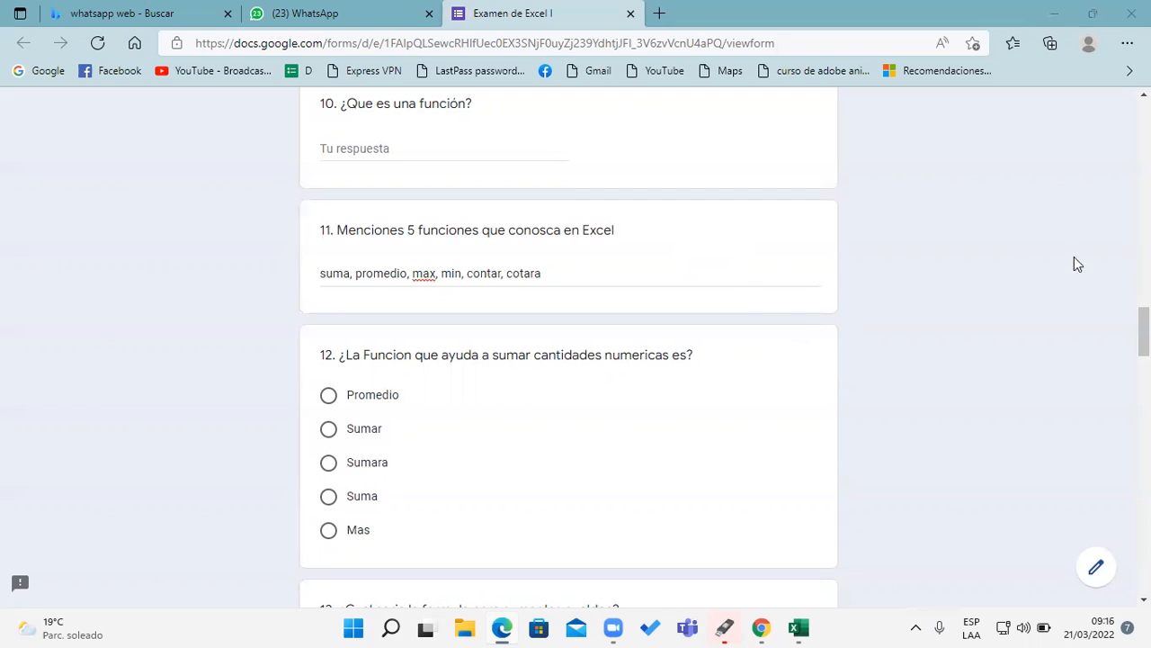
pyautogui.moveTo(1144, 331); pyautogui.dragTo(1144, 342)
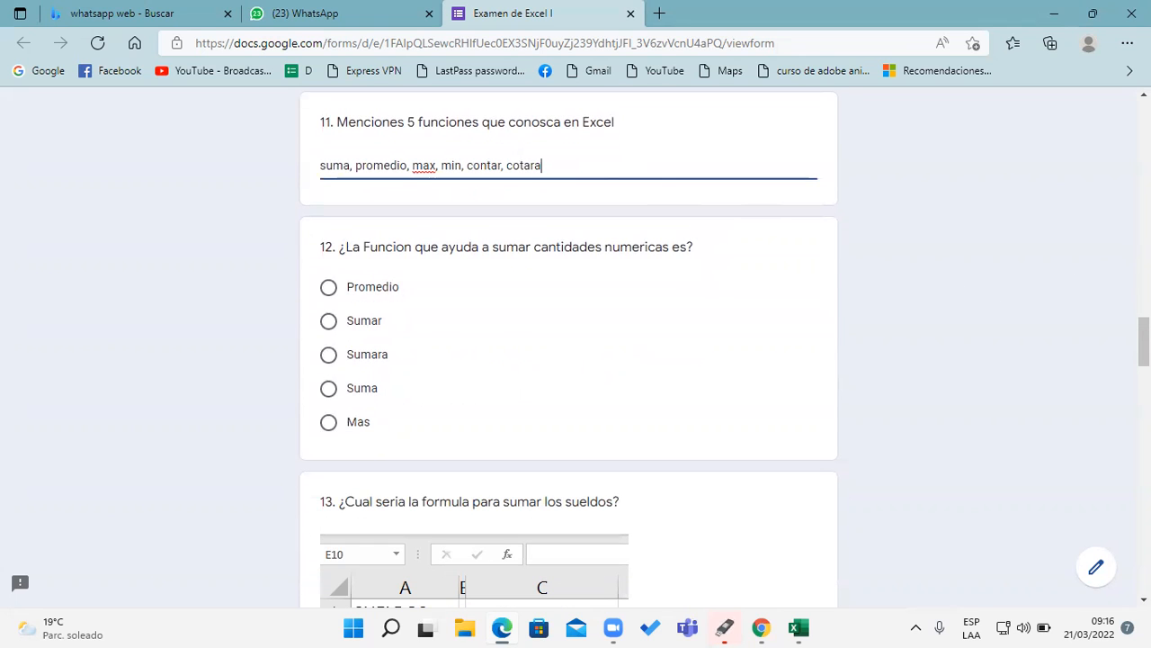
pyautogui.hotkey('ctrl', 'a')
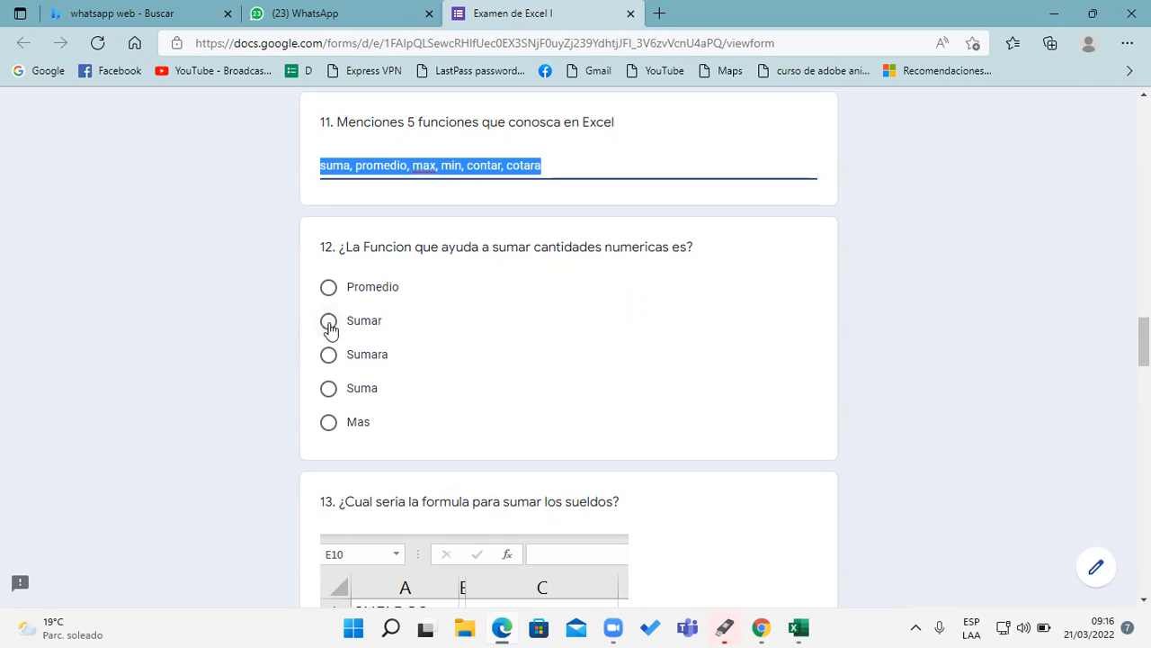
# Choose Suma for question 12, on the function that adds numeric amounts
pyautogui.click(330, 391)
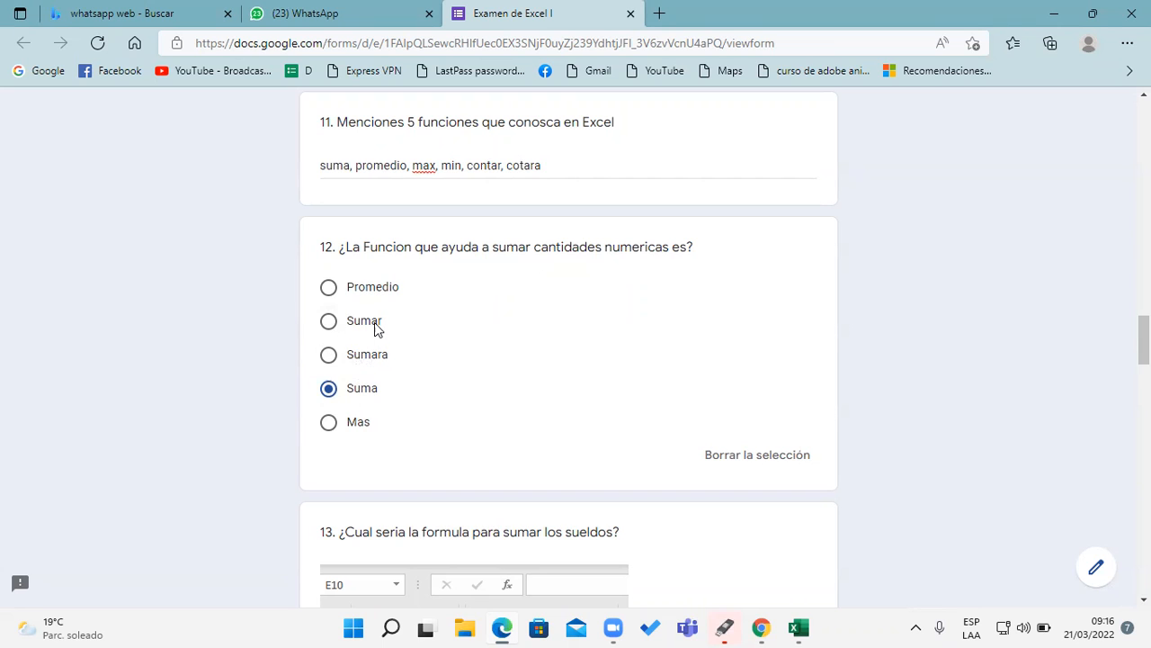
pyautogui.click(328, 324)
pyautogui.click(330, 389)
pyautogui.scroll(-1, 568, 347)
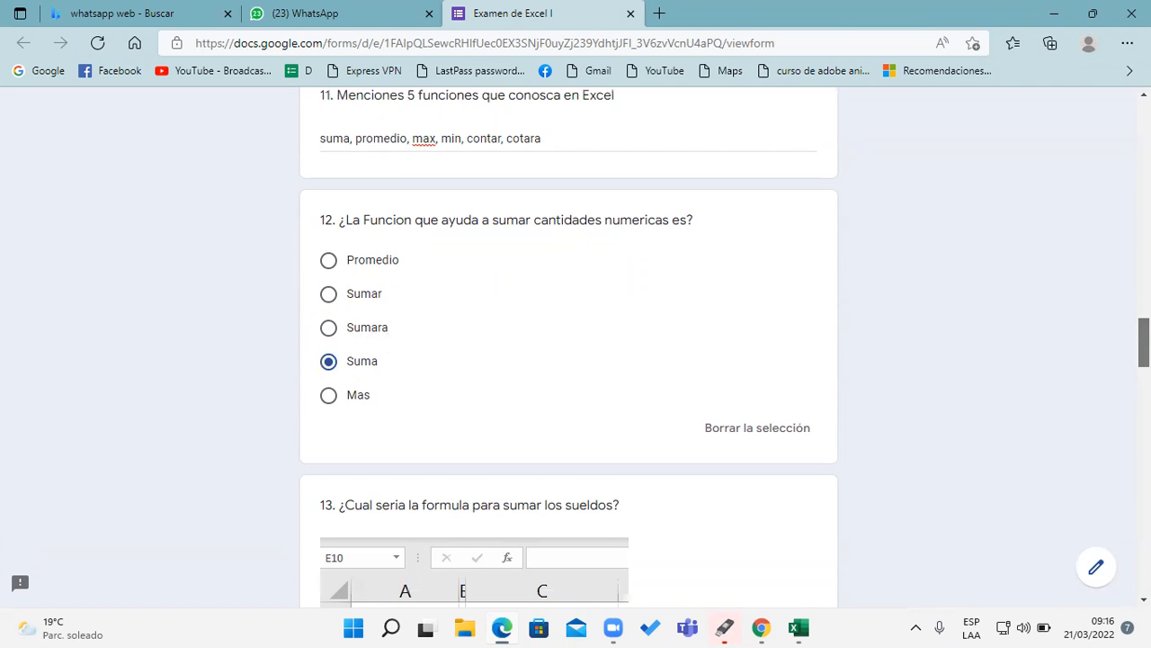
# Answer question 13, on the formula to add up the salaries, with =suma(A2:A9)
pyautogui.scroll(-5, 568, 347)
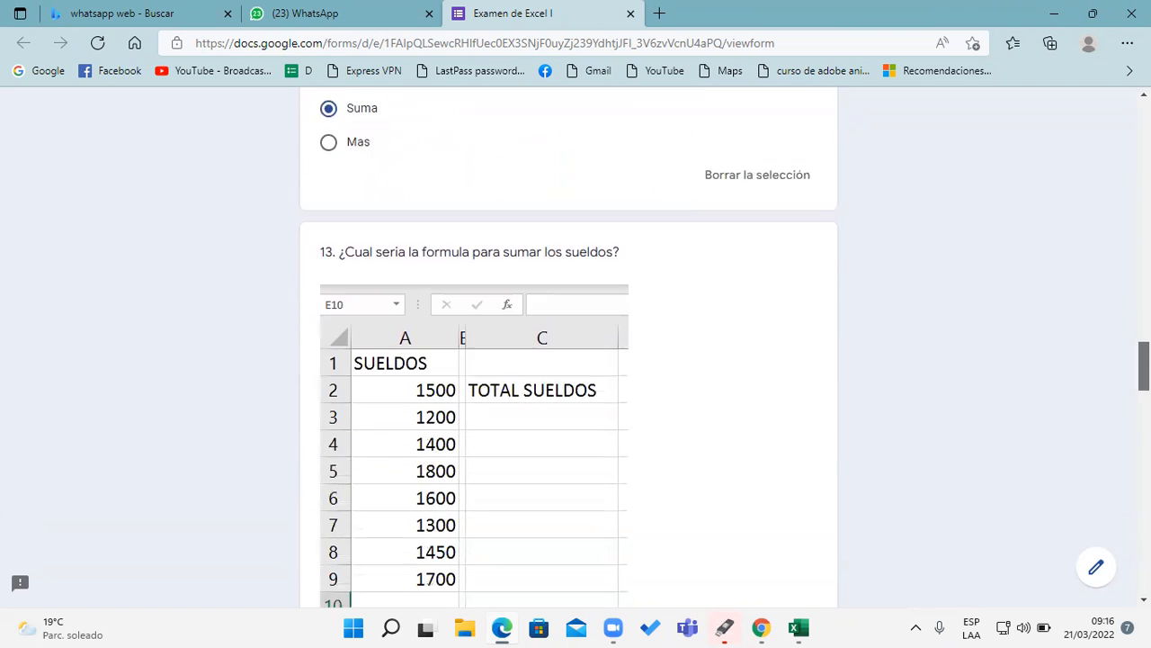
pyautogui.scroll(-1, 569, 347)
pyautogui.scroll(1, 568, 347)
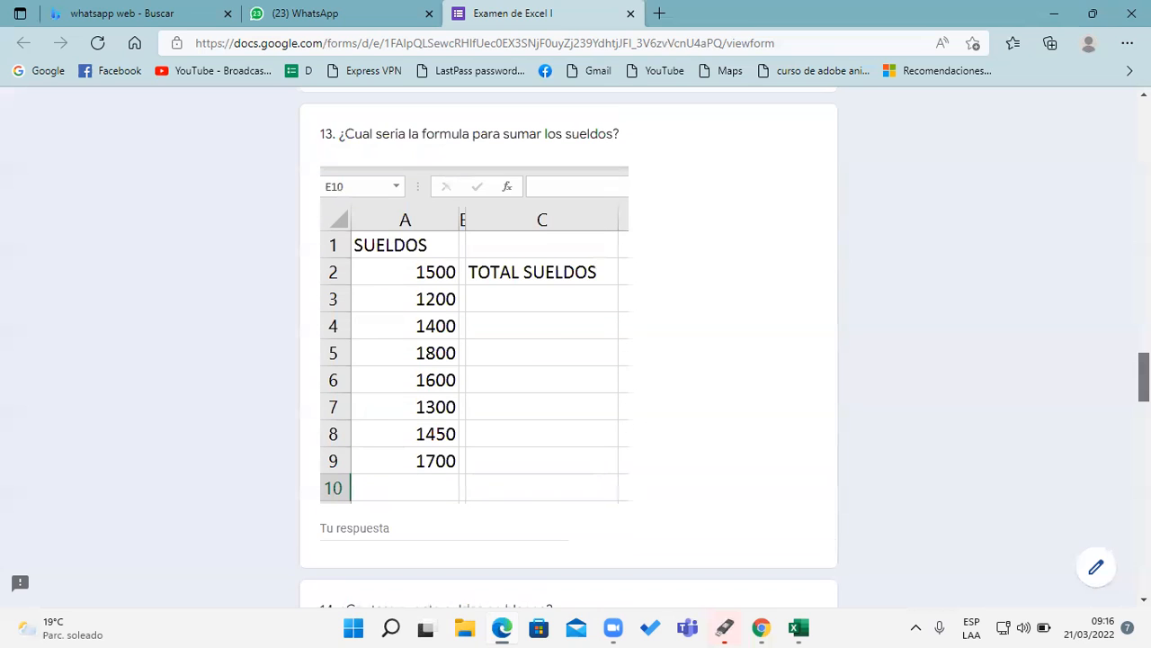
pyautogui.scroll(-1, 568, 347)
pyautogui.click(439, 525)
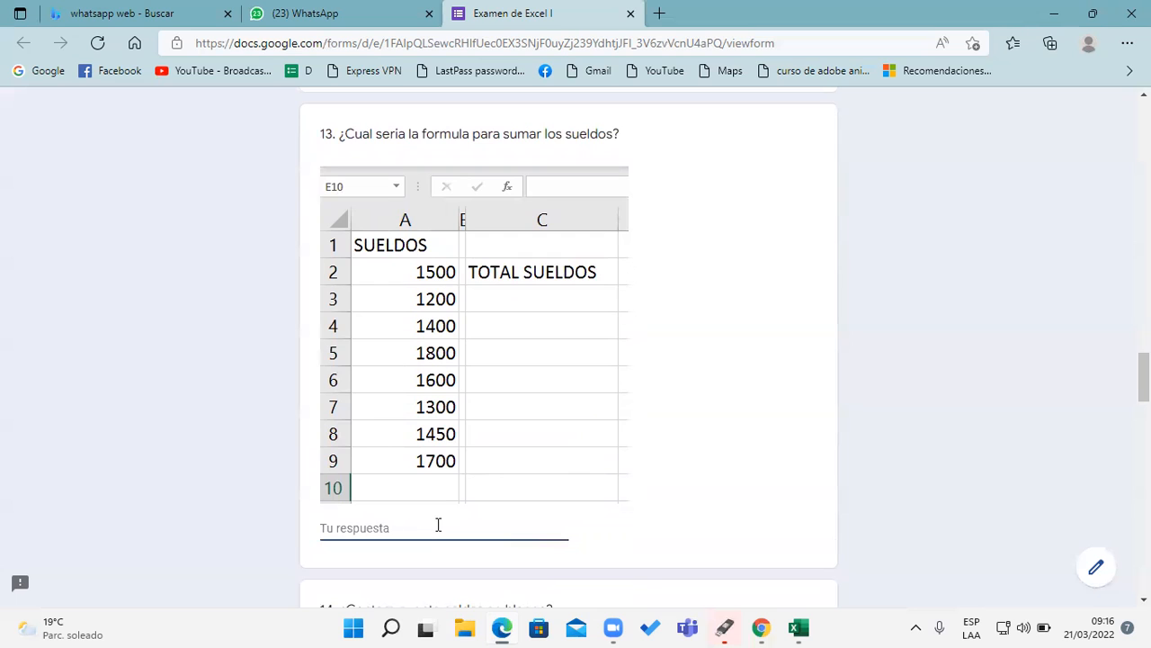
pyautogui.write('=suma(A2:A9)')
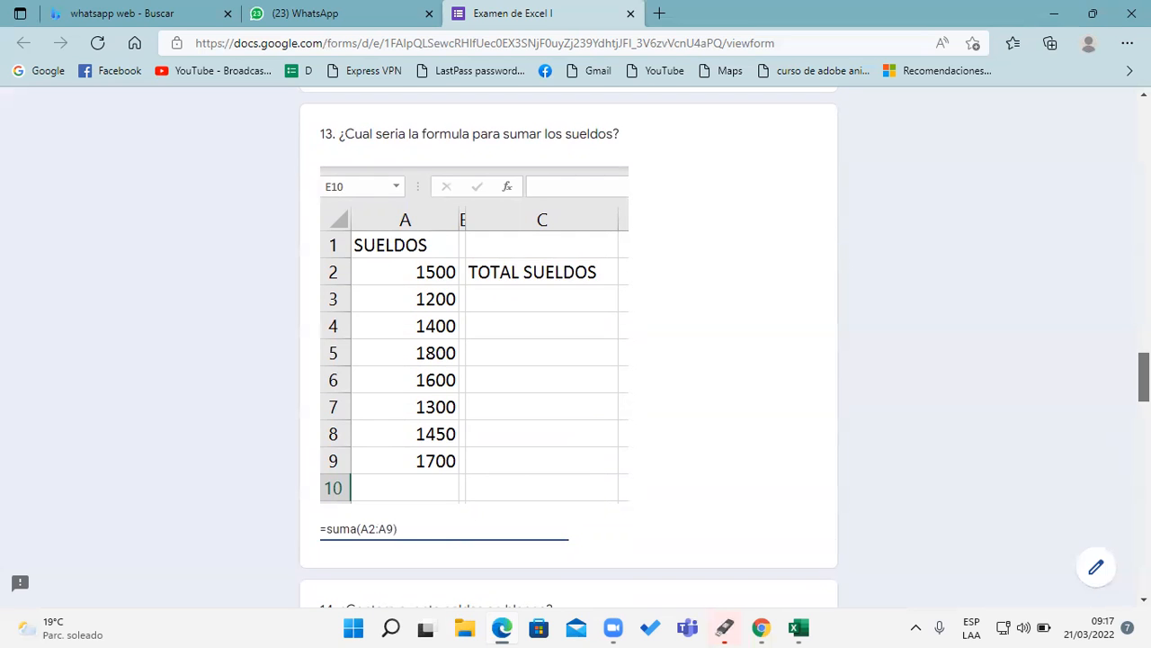
# Answer Falso to question 14, on Contara counting blank cells, and to question 15, on Promediar being the average function
pyautogui.scroll(-1, 575, 359)
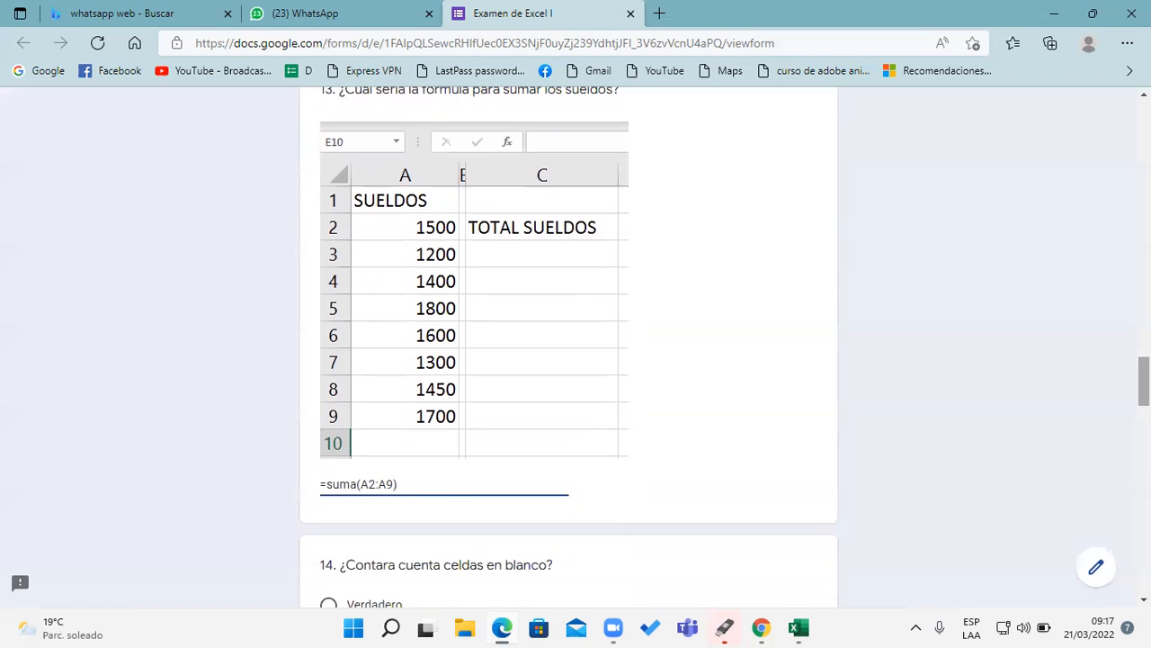
pyautogui.scroll(-1, 568, 342)
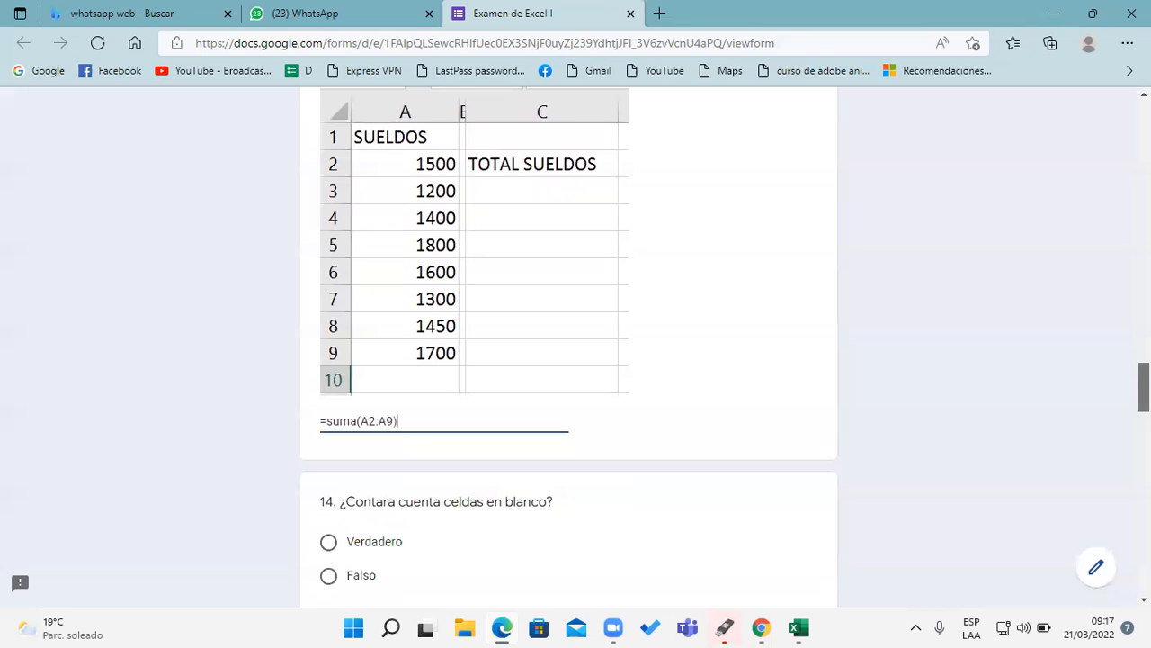
pyautogui.scroll(-1, 966, 380)
pyautogui.scroll(2, 966, 381)
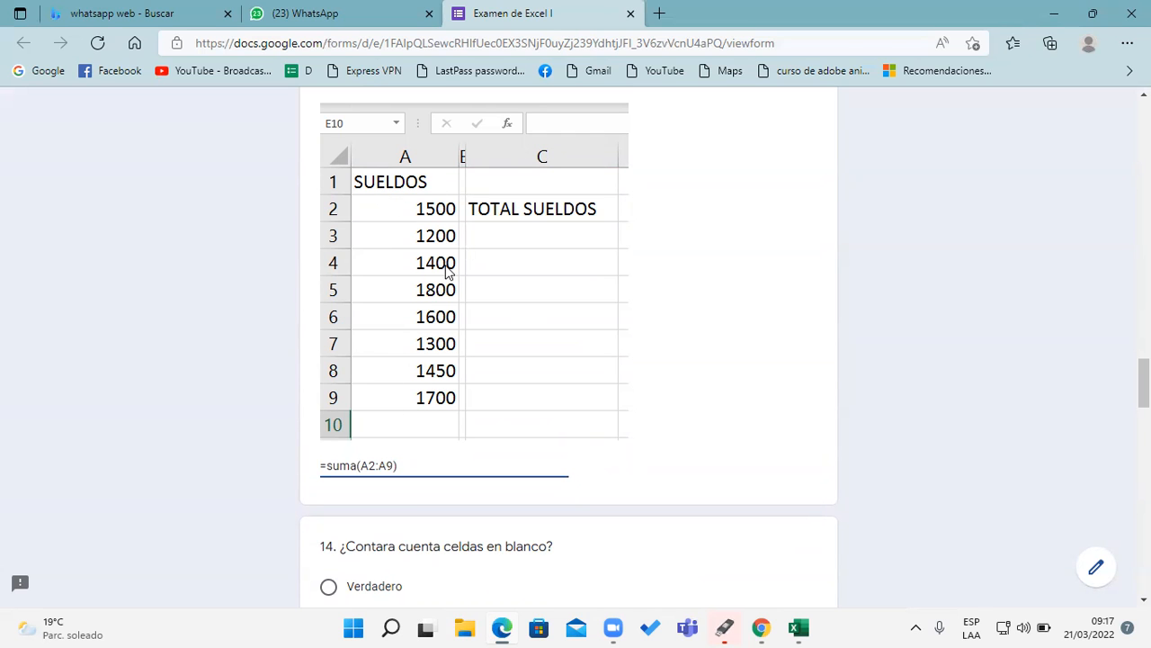
pyautogui.scroll(-2, 576, 360)
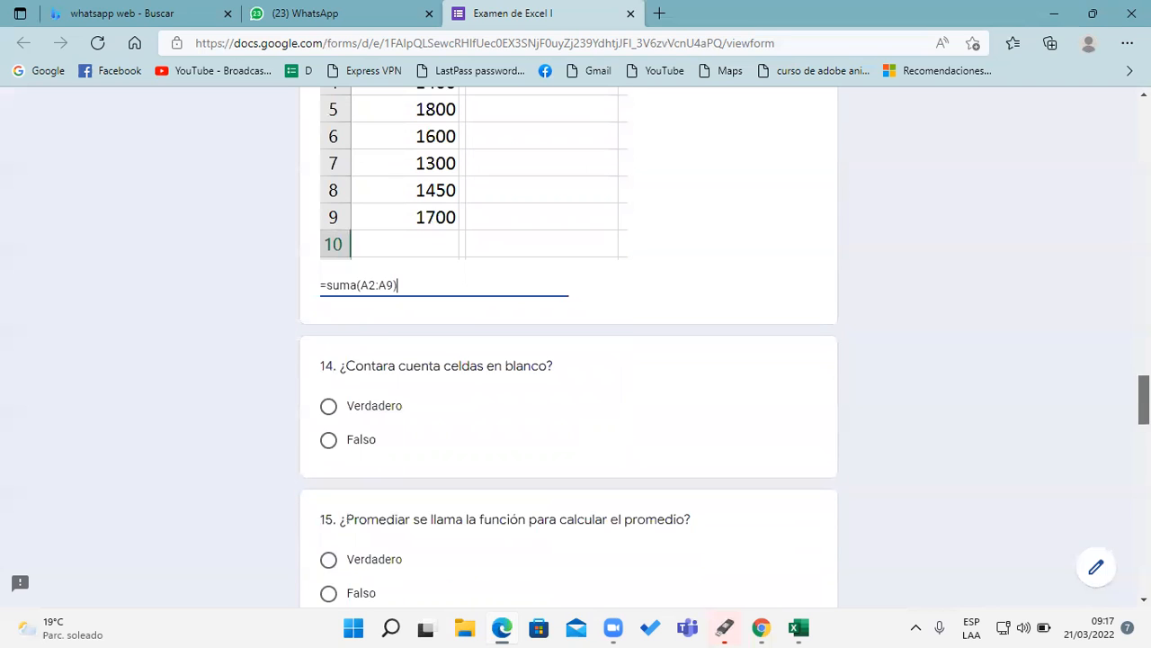
pyautogui.scroll(-1, 867, 405)
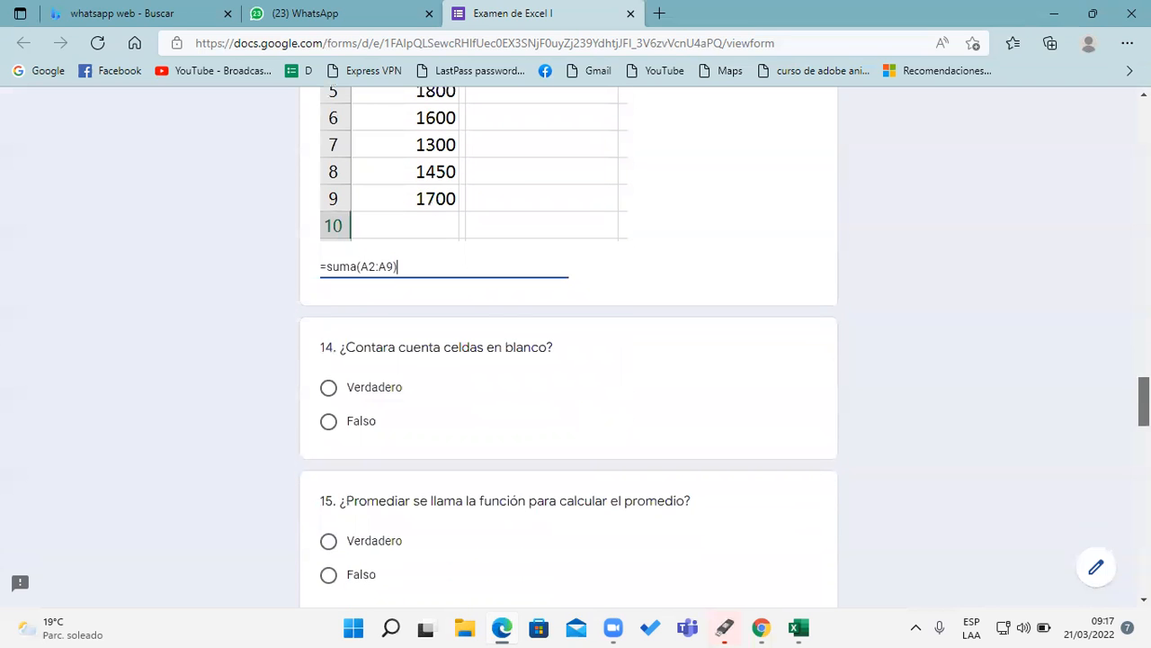
pyautogui.click(329, 422)
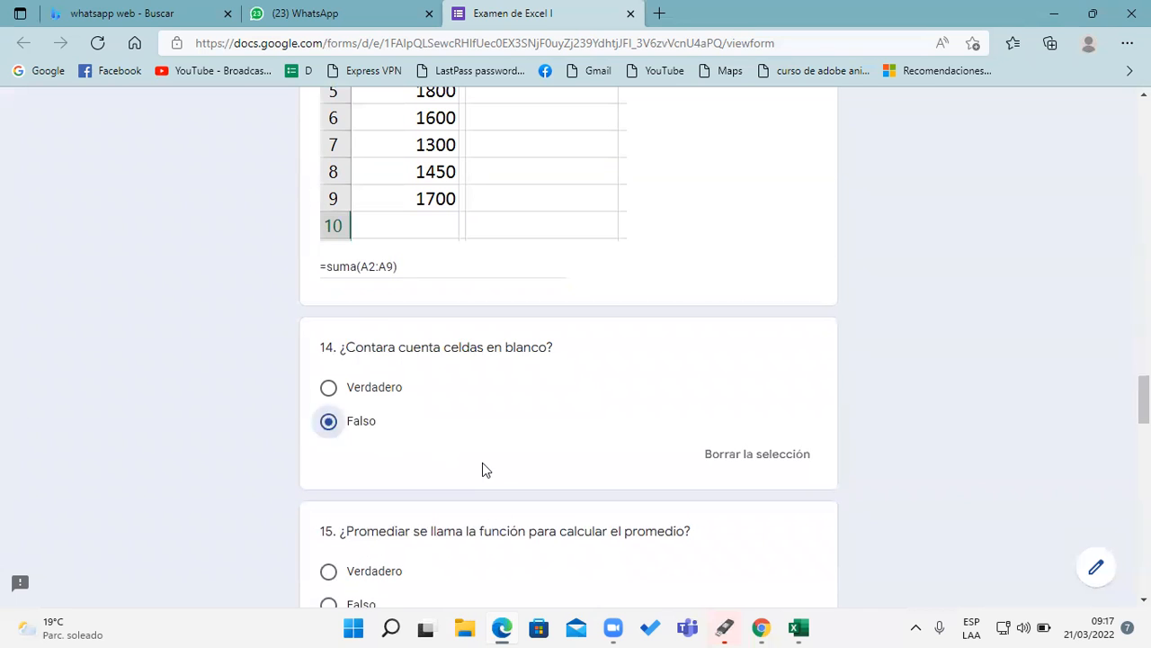
pyautogui.moveTo(1144, 400); pyautogui.dragTo(1144, 405)
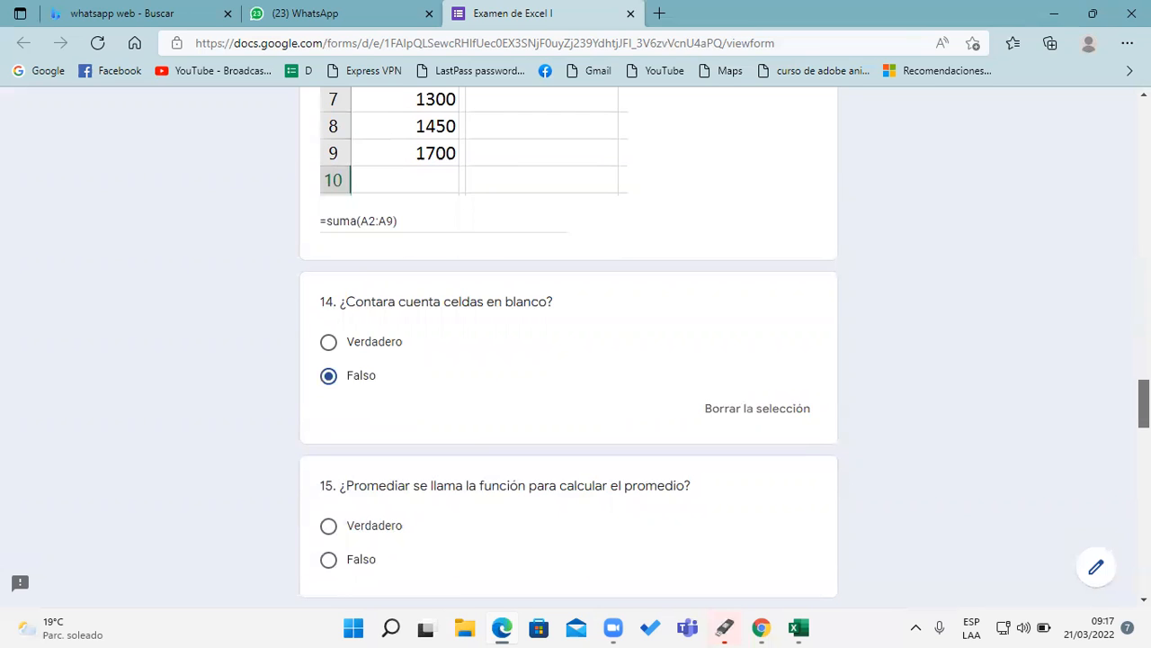
pyautogui.moveTo(1144, 405); pyautogui.dragTo(1144, 423)
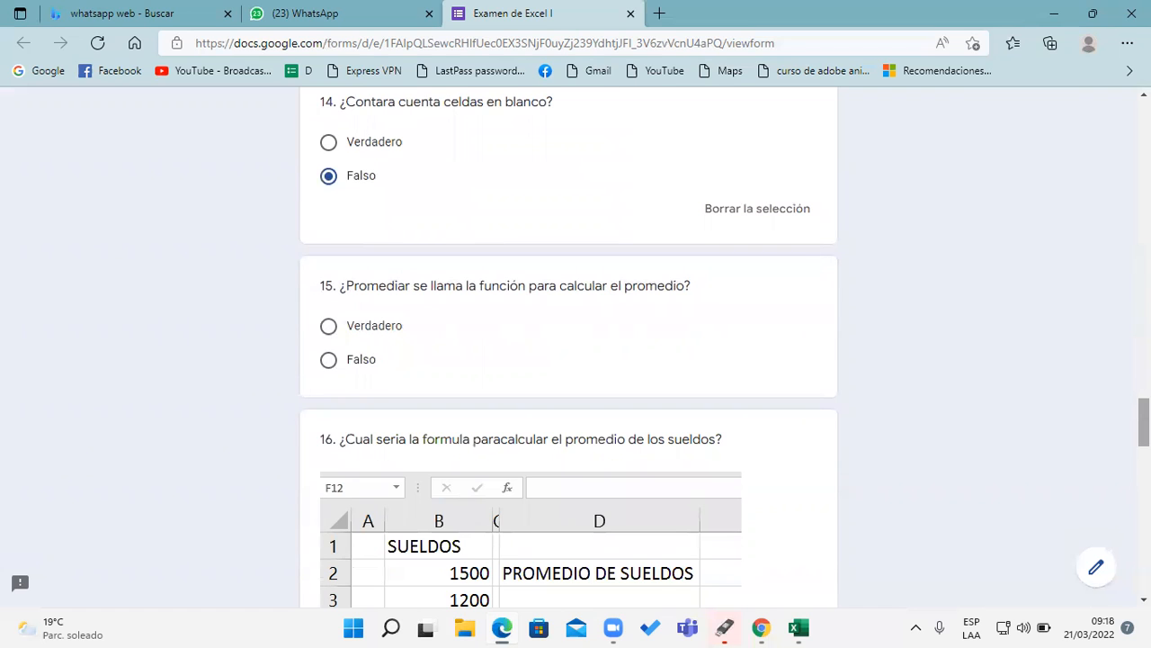
pyautogui.click(328, 361)
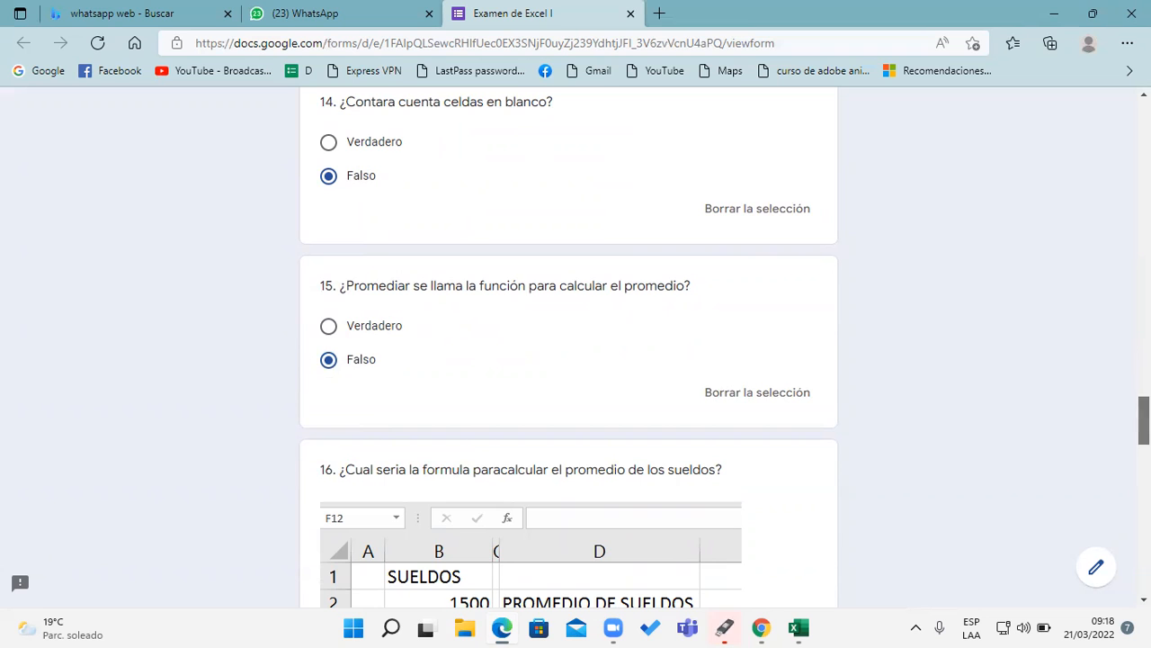
# Answer question 16, on the formula for the average of the salaries, with =PROMEDIO(B2:B9)
pyautogui.scroll(-1, 569, 342)
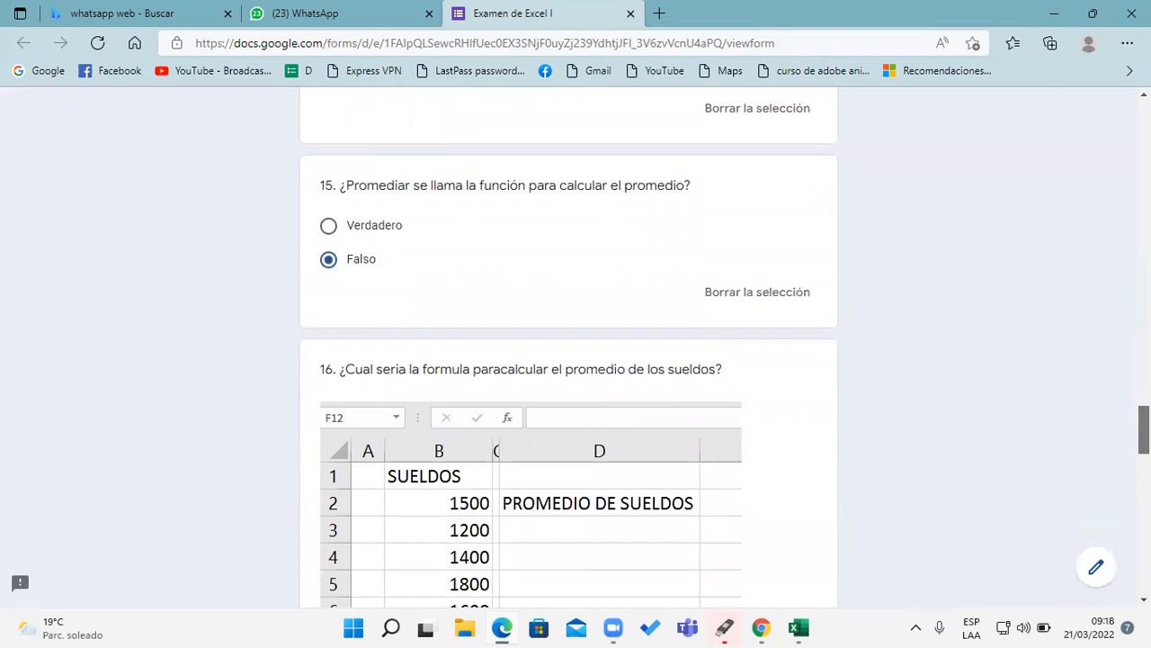
pyautogui.scroll(1, 568, 351)
pyautogui.scroll(-3, 568, 350)
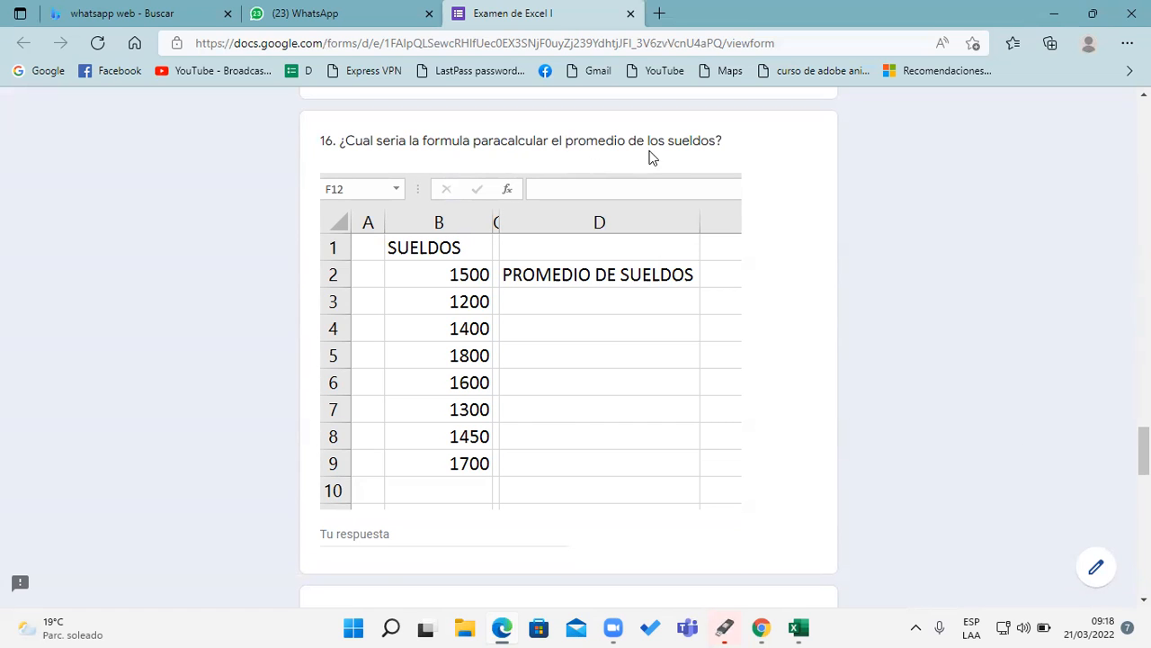
pyautogui.click(435, 541)
pyautogui.write('=PROMEDIO(')
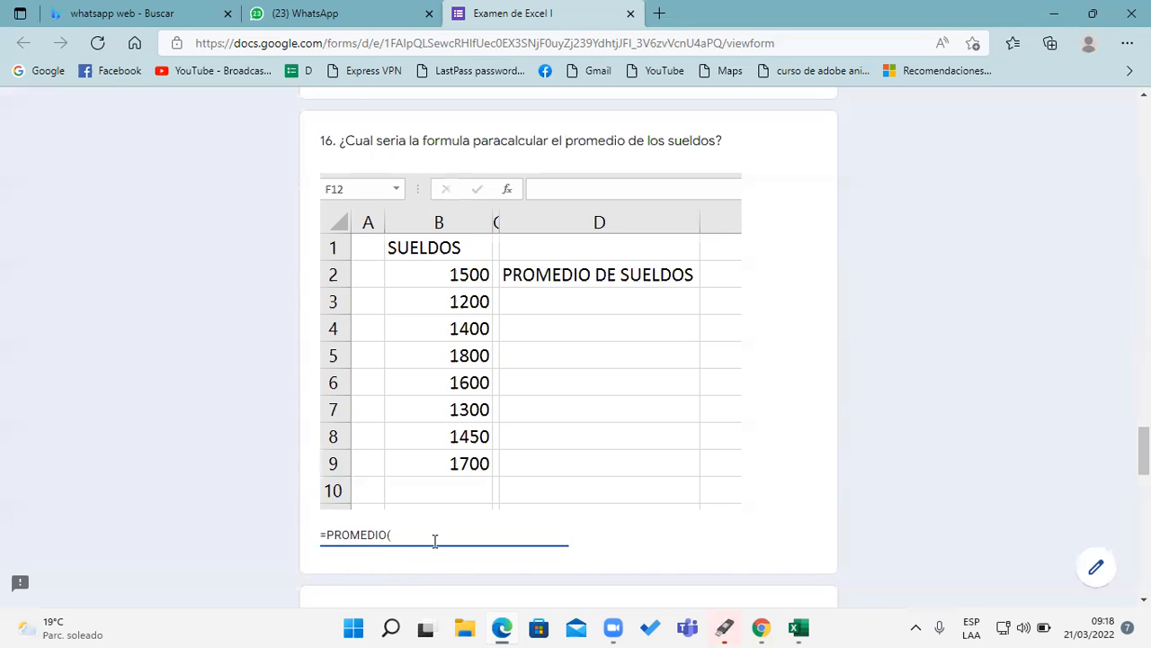
pyautogui.write('B2:B9)')
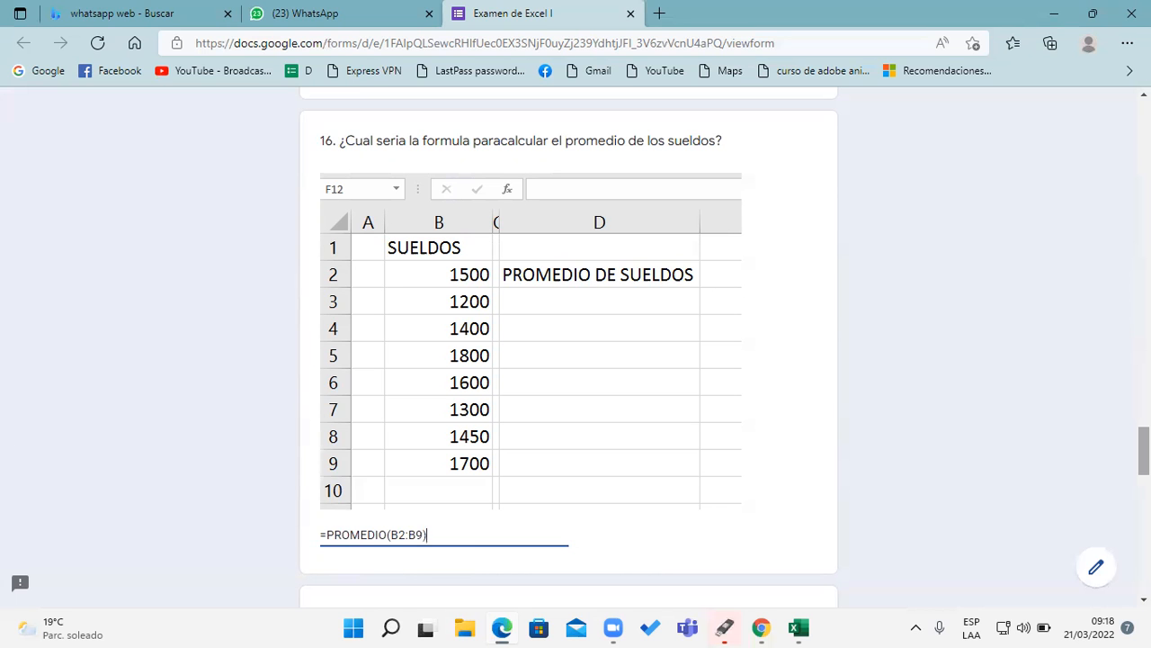
# Answer question 17, on Maximo being the function that finds the maximum value, as Falso
pyautogui.scroll(-3, 1143, 450)
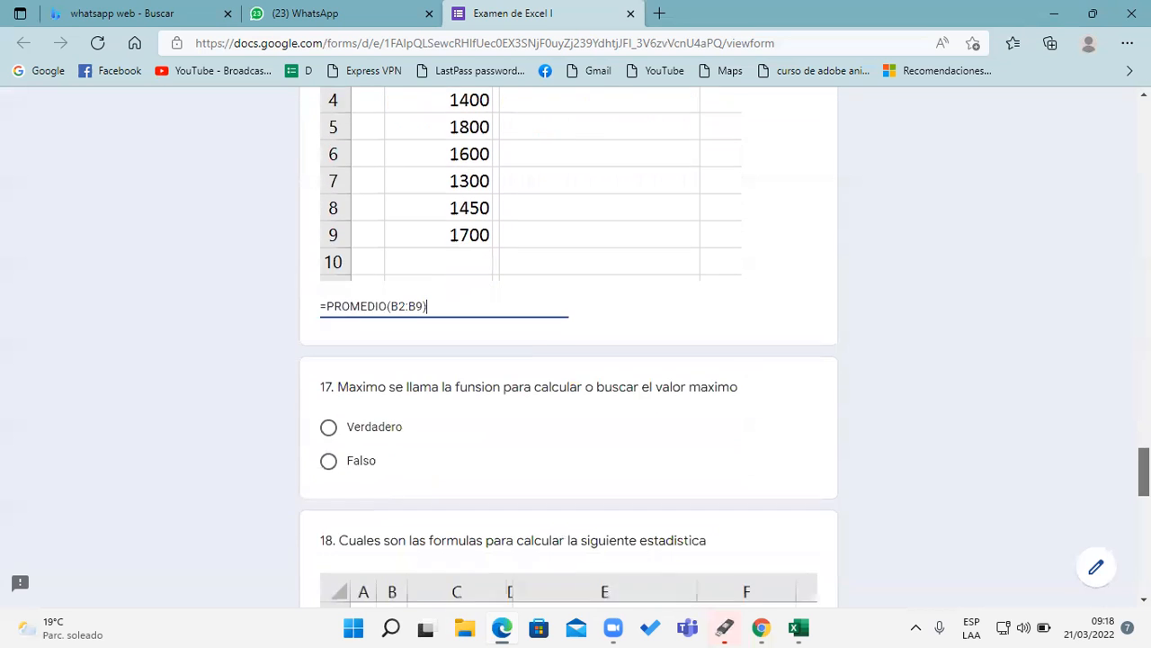
pyautogui.scroll(-1, 568, 347)
pyautogui.scroll(2, 569, 346)
pyautogui.scroll(-2, 568, 346)
pyautogui.scroll(-1, 569, 347)
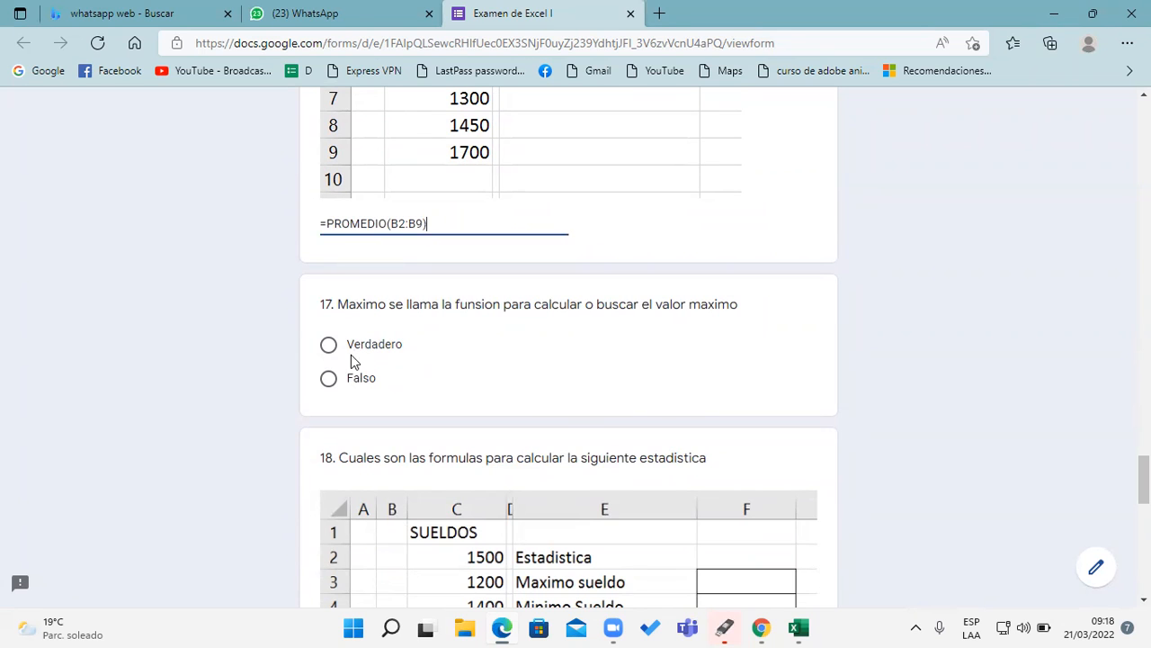
pyautogui.click(329, 377)
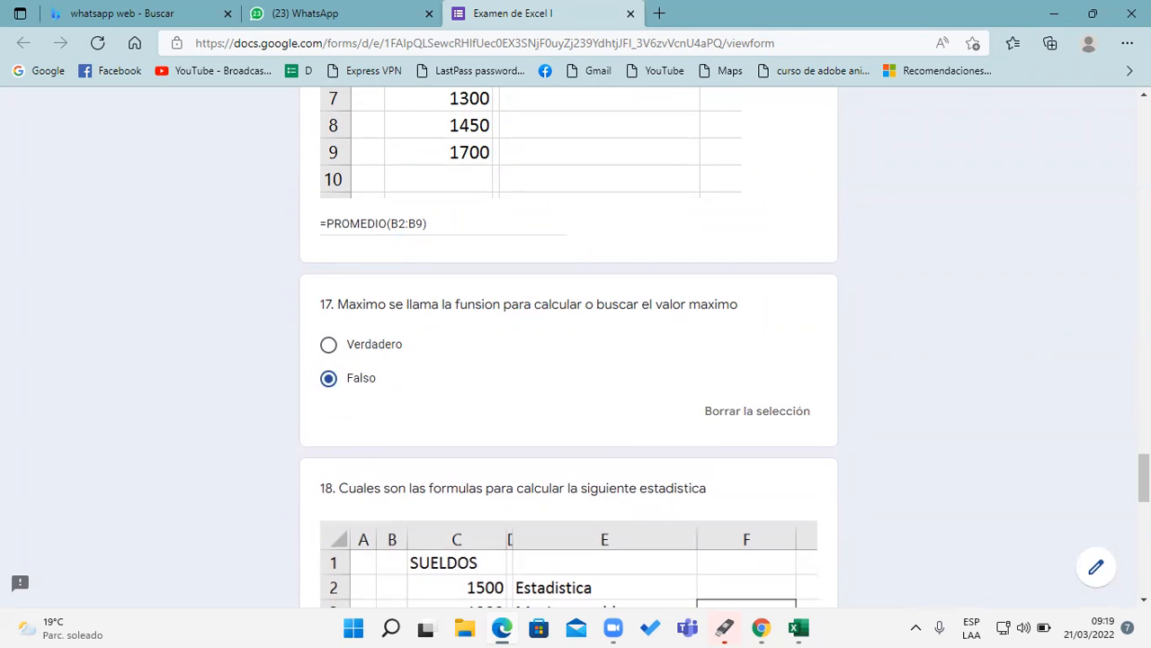
pyautogui.scroll(-2, 568, 360)
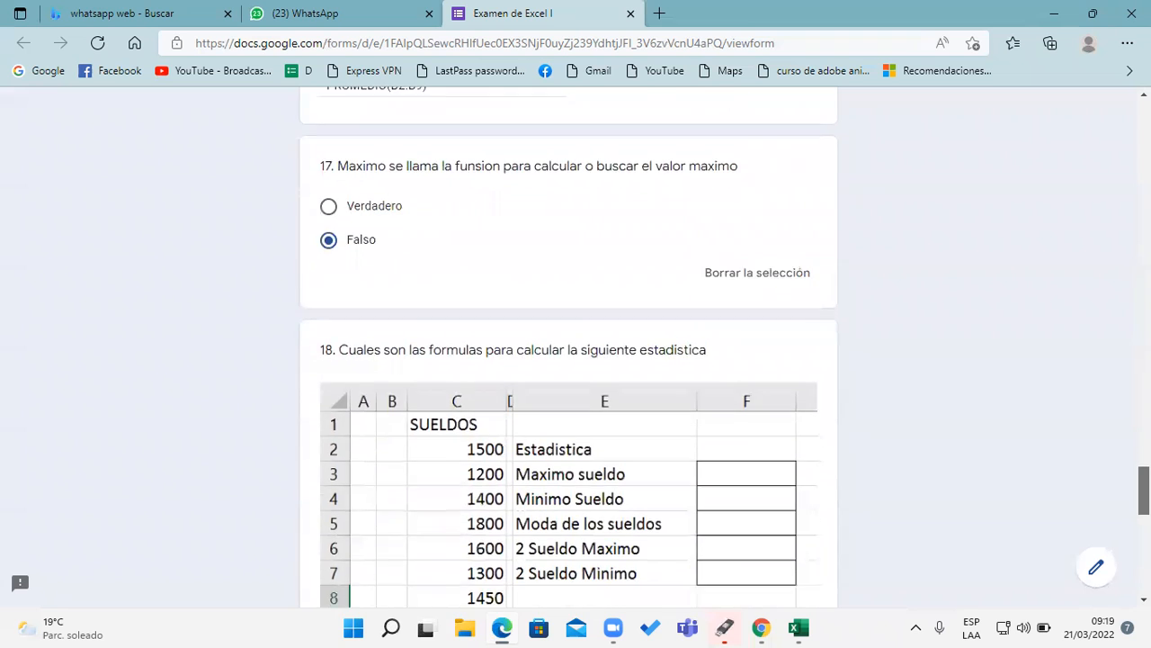
# Begin the answer to question 18 with =MAX(C2:C10), for the maximum salary
pyautogui.scroll(-3, 569, 360)
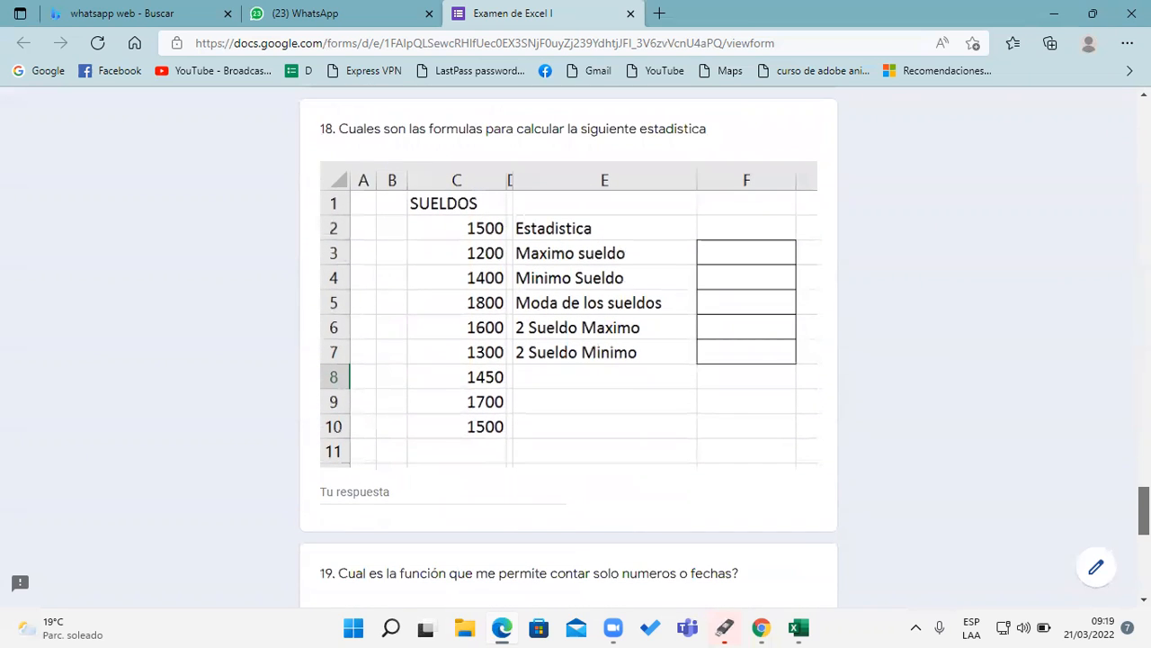
pyautogui.click(499, 499)
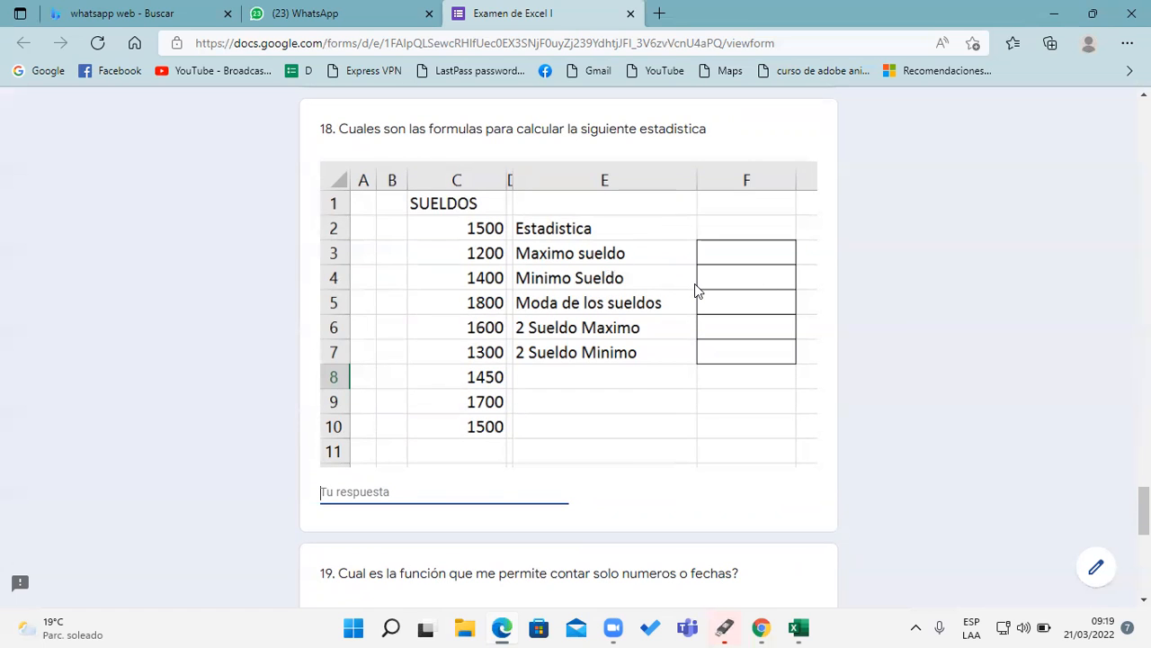
pyautogui.write('=MAX(C2:C10')
pyautogui.scroll(-2, 694, 290)
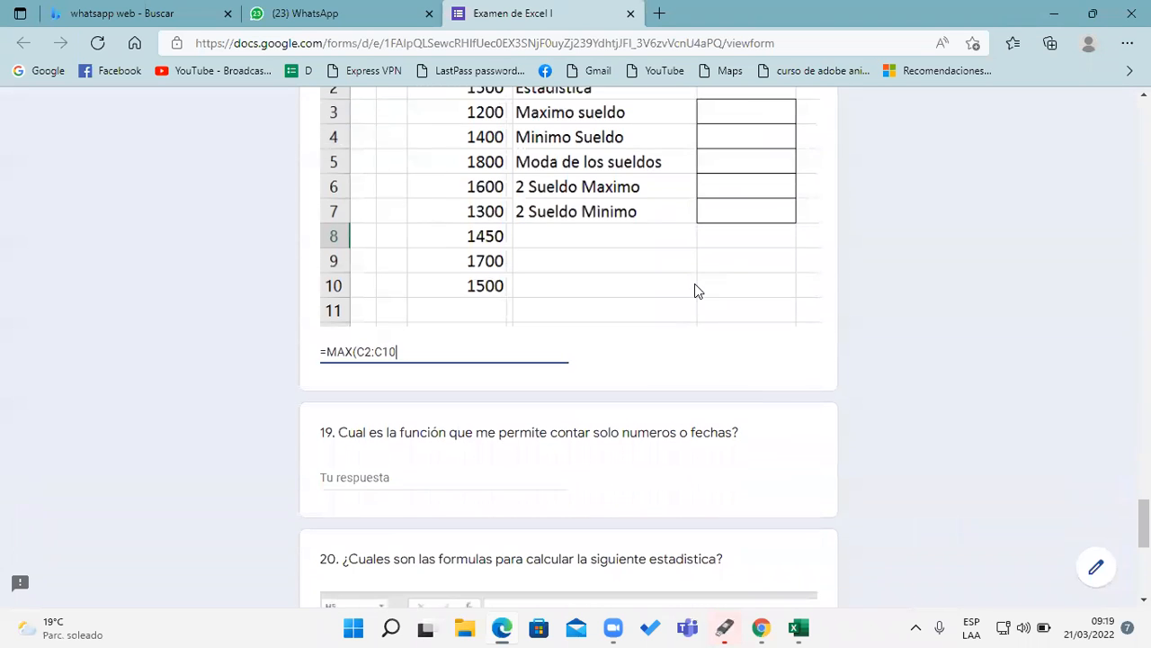
pyautogui.write('),')
pyautogui.scroll(1, 1082, 510)
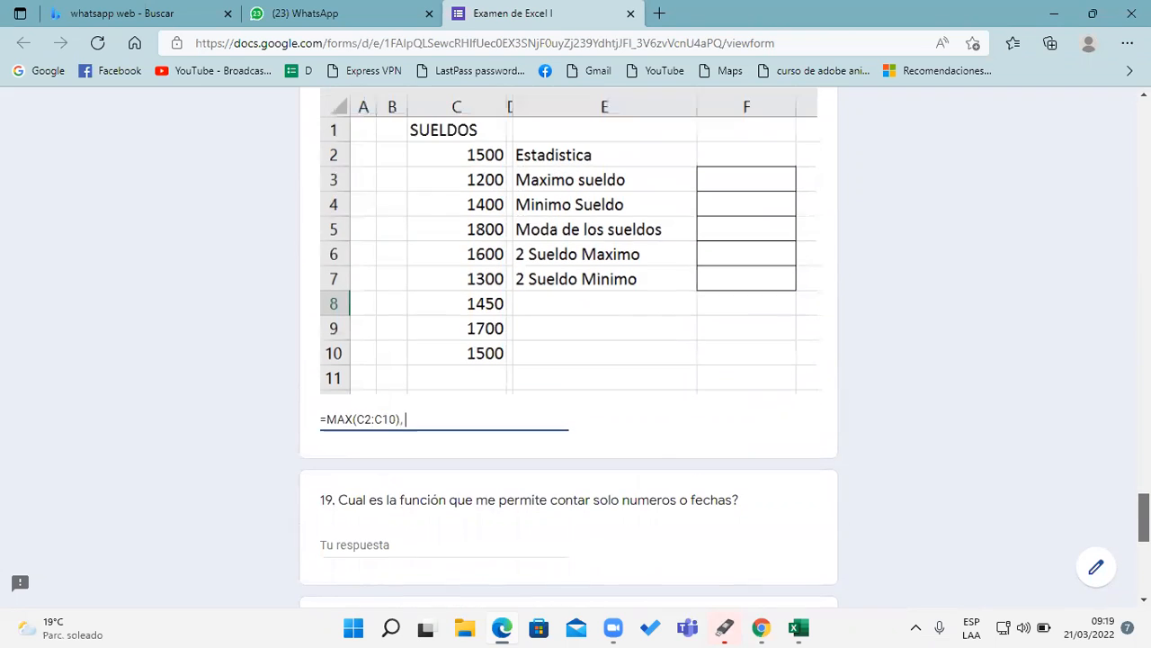
pyautogui.write('mIN')
pyautogui.press('BackSpace')
pyautogui.press('BackSpace')
pyautogui.press('BackSpace')
pyautogui.write('min')
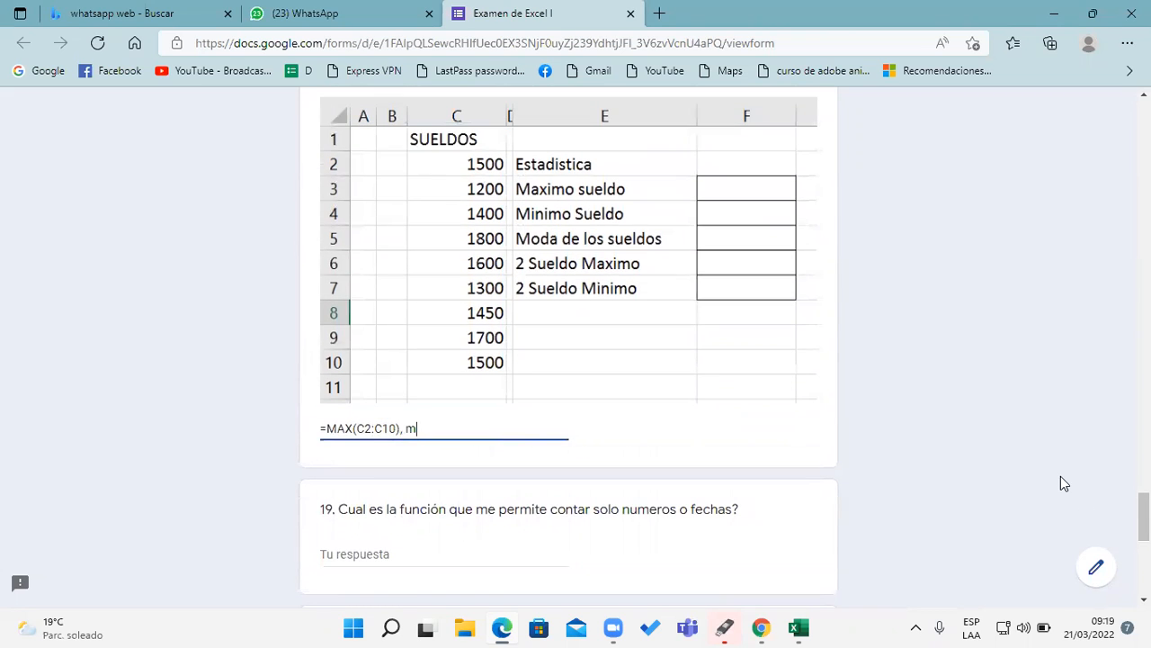
pyautogui.press('BackSpace')
pyautogui.press('BackSpace')
pyautogui.press('BackSpace')
# Add MIN(C2:C10), for the minimum salary and MODA.UNO(C2:C10), for the salary mode to the question 18 answer
pyautogui.write('MIN(C2:C10),')
pyautogui.scroll(-2, 1060, 477)
pyautogui.write('moda')
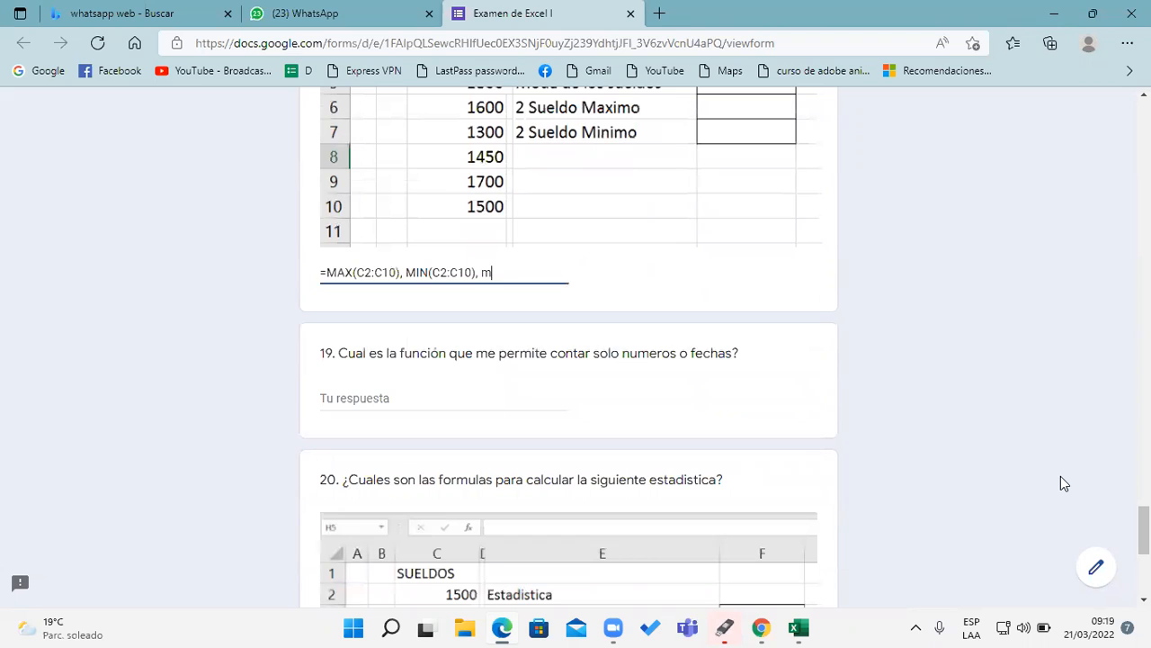
pyautogui.press('BackSpace')
pyautogui.press('BackSpace')
pyautogui.press('BackSpace')
pyautogui.press('BackSpace')
pyautogui.write('MODA.UNO(C2')
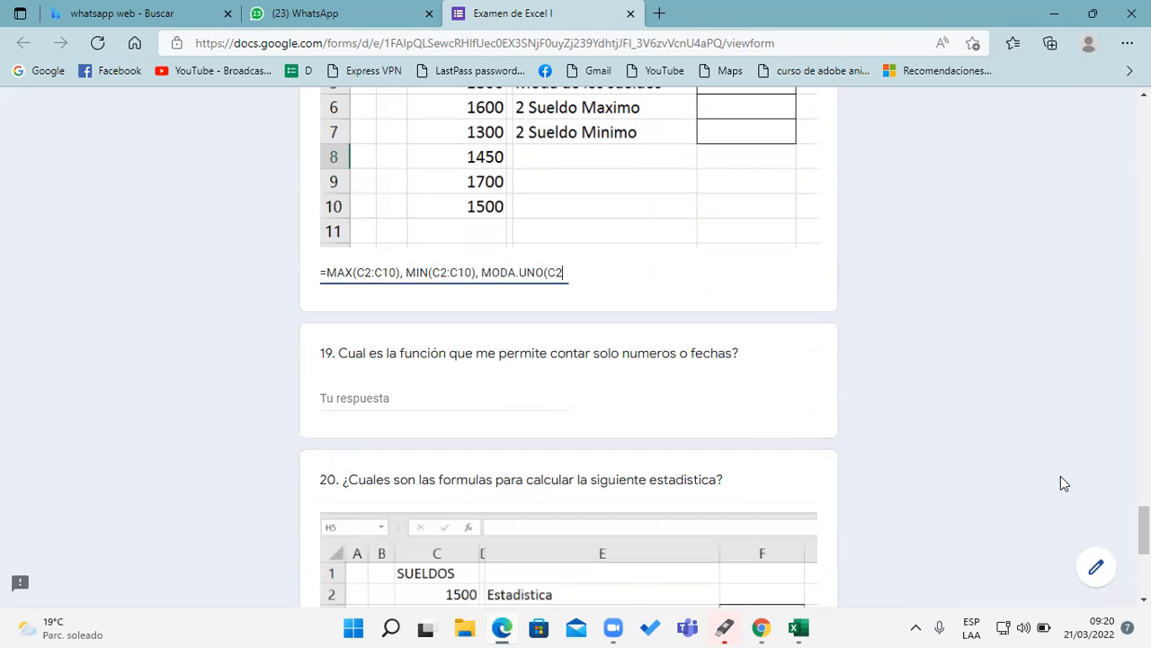
pyautogui.write(':C10')
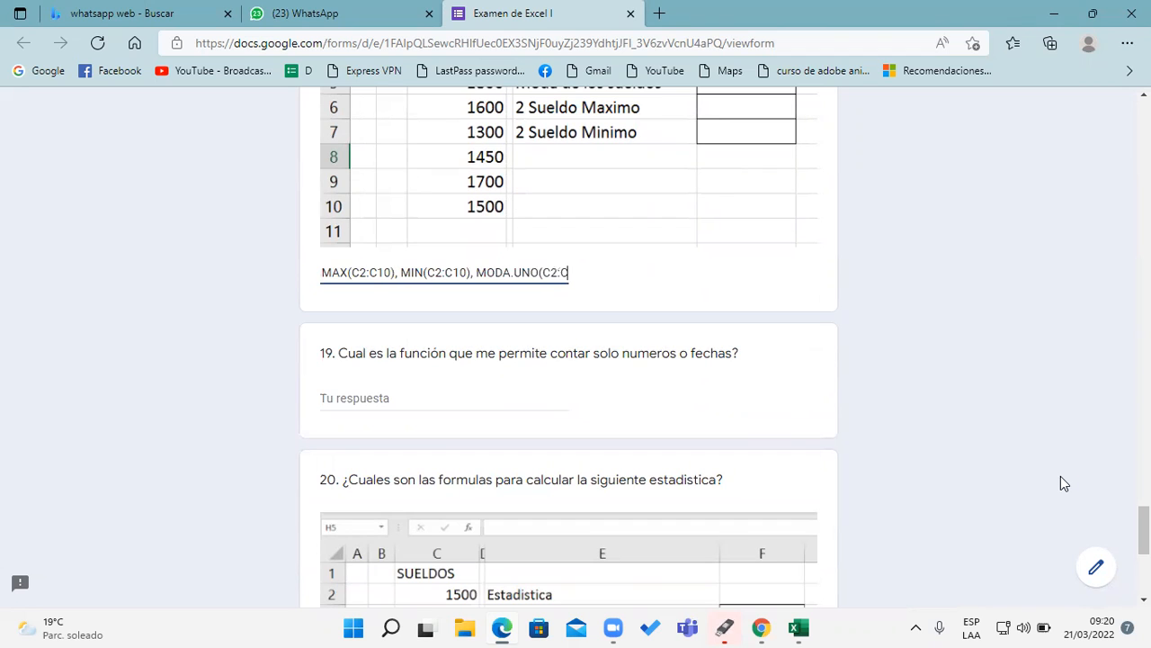
pyautogui.write('),')
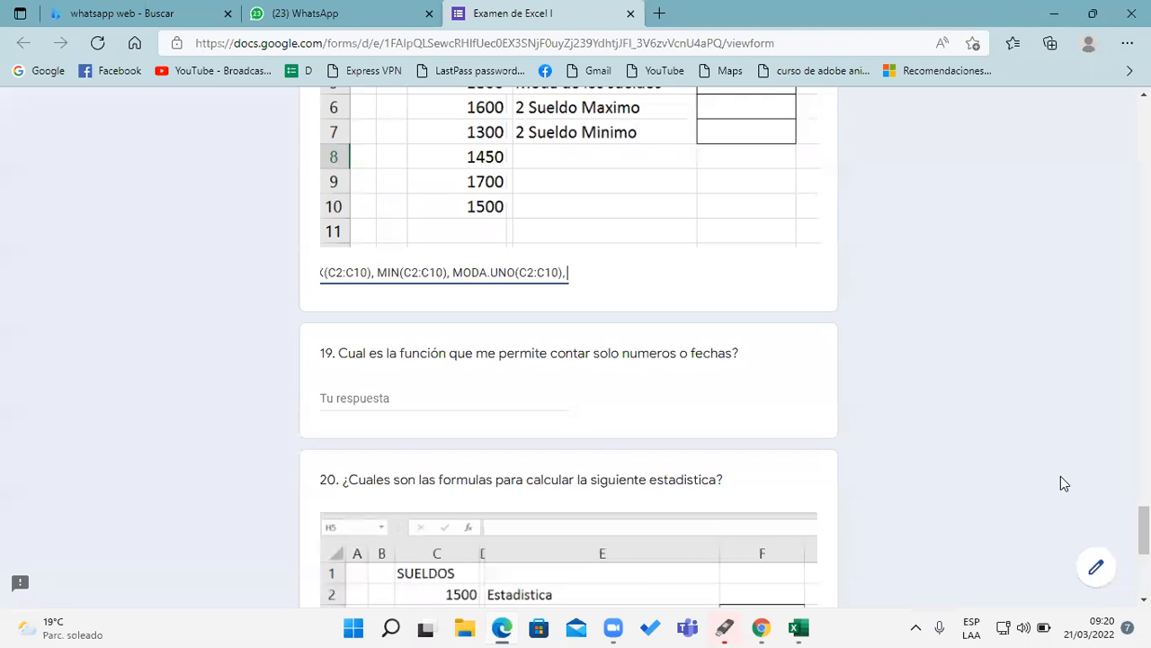
# Append K.ESIMO.MAYOR(C2:C10;2), for the second highest salary to the end of the question 18 answer
pyautogui.click(865, 21)
pyautogui.click(616, 269)
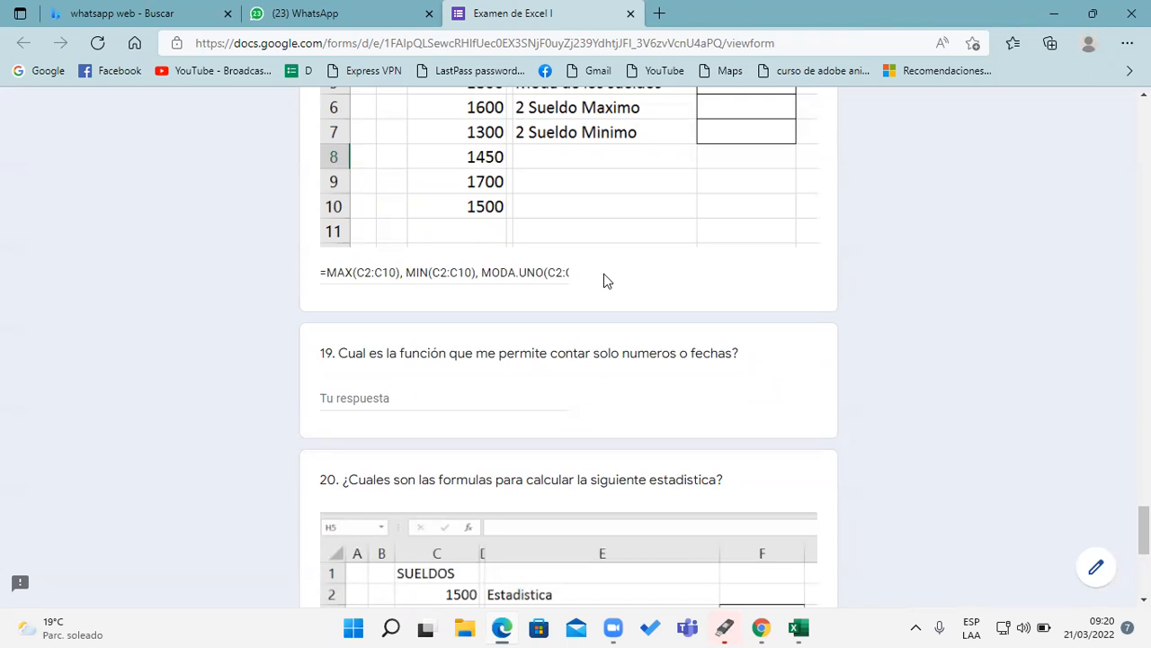
pyautogui.click(562, 273)
pyautogui.press('End')
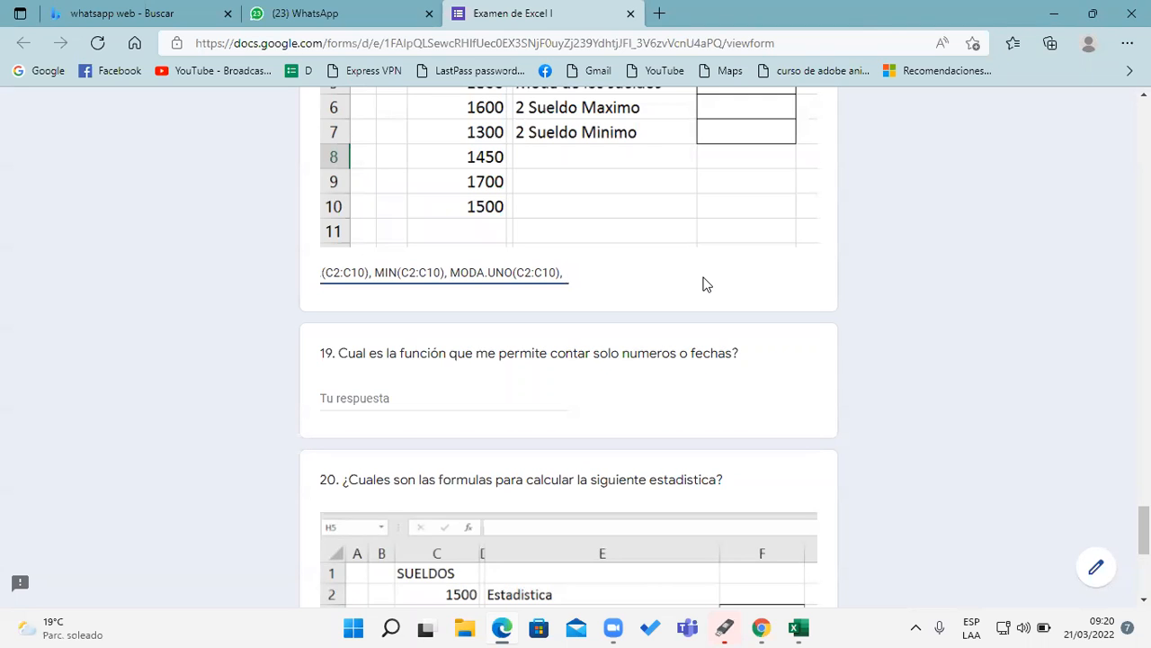
pyautogui.write('K.ESIMO.MAYIO')
pyautogui.press('BackSpace')
pyautogui.press('BackSpace')
pyautogui.write('OR(')
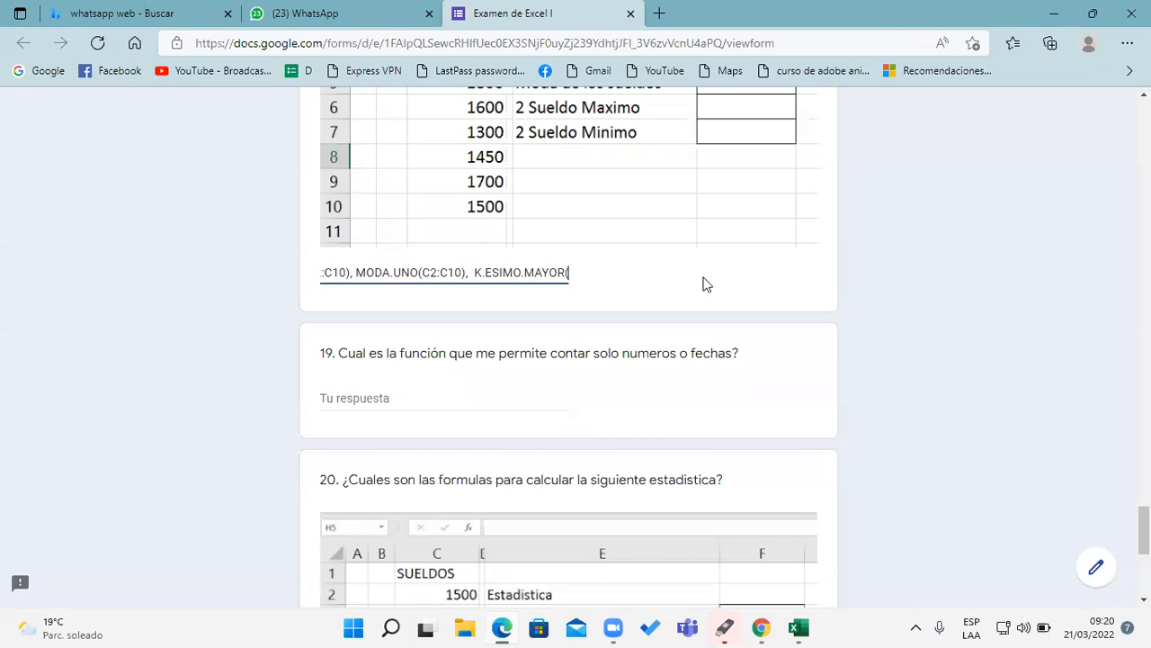
pyautogui.write('C2:')
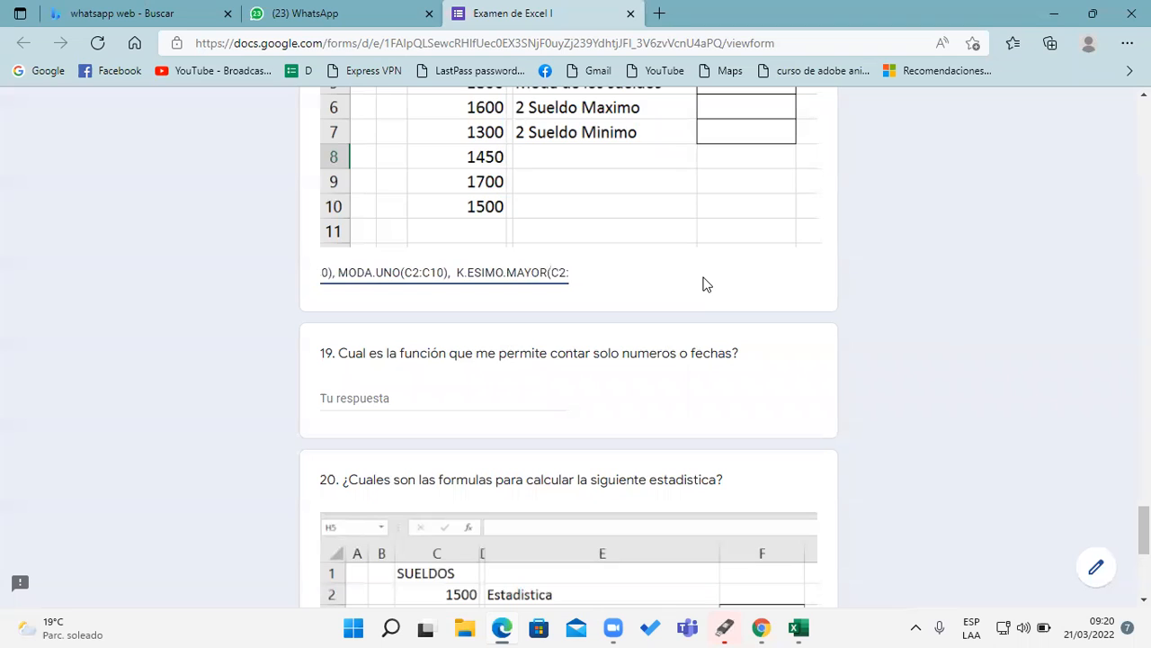
pyautogui.write('C10')
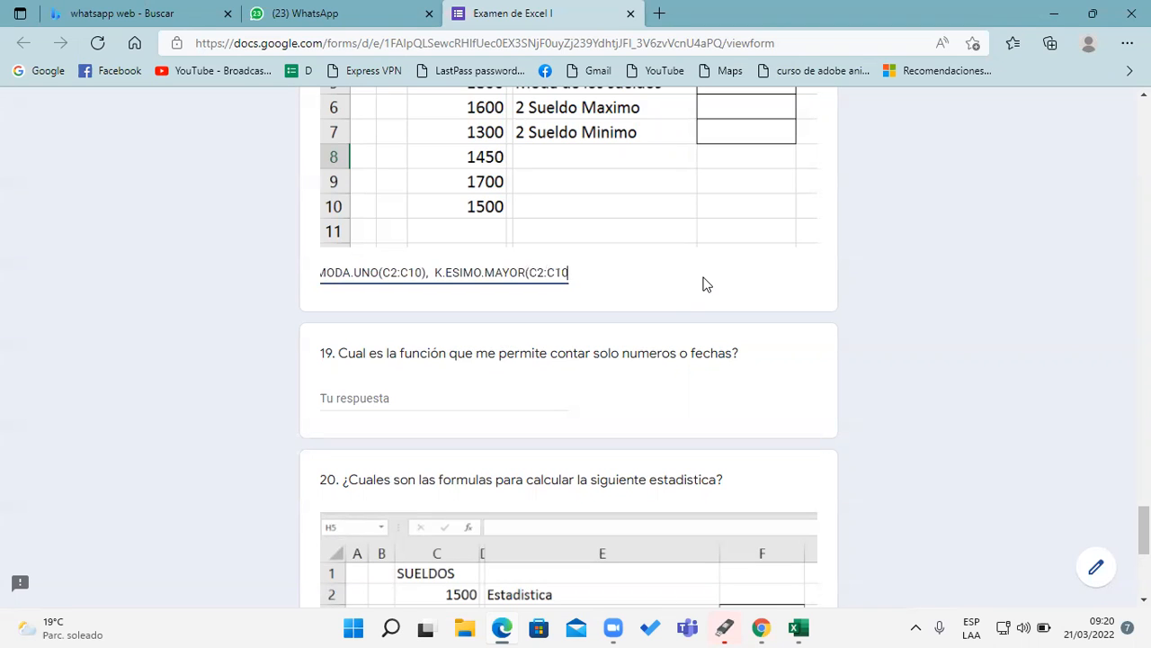
pyautogui.write(';')
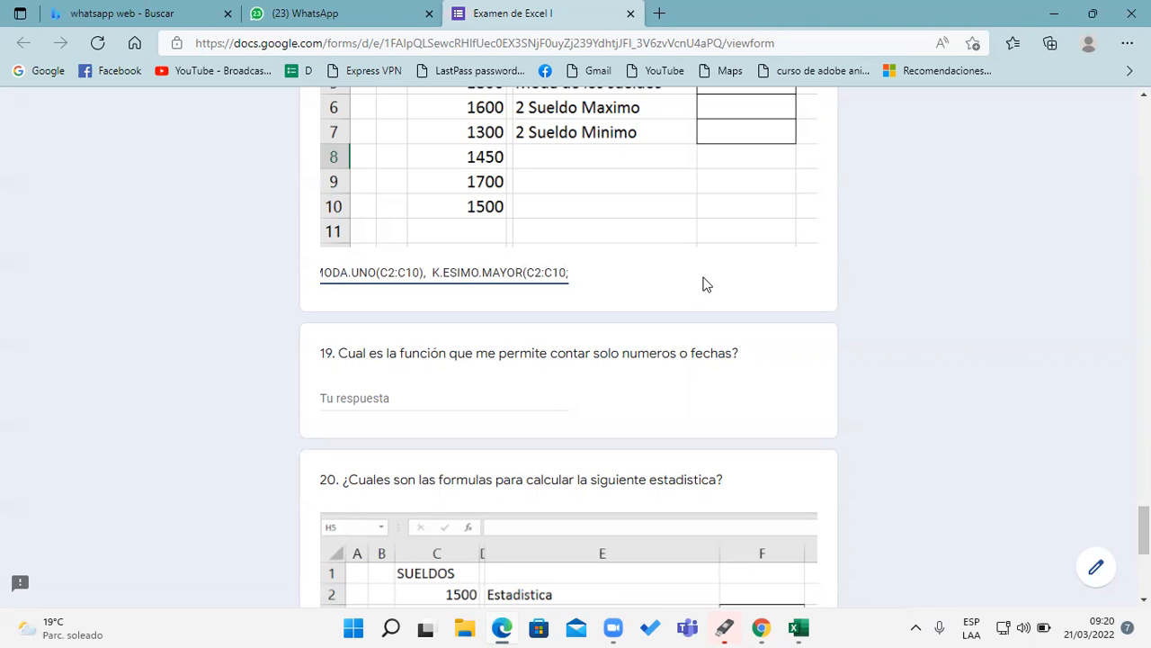
pyautogui.write('2)')
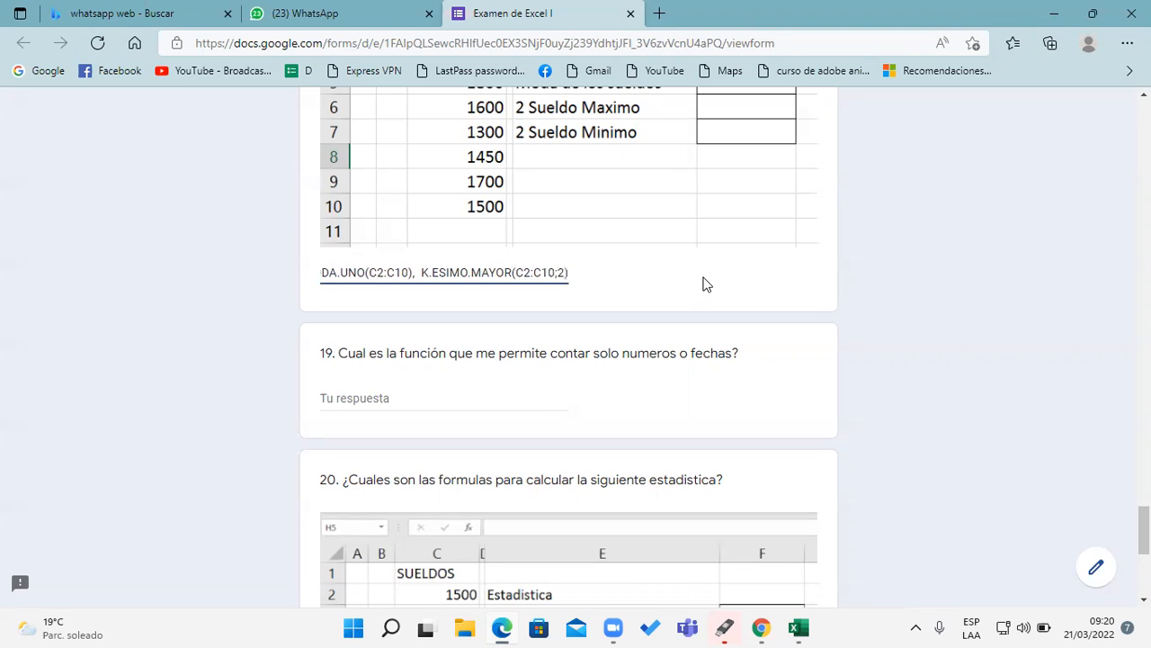
pyautogui.write(', ')
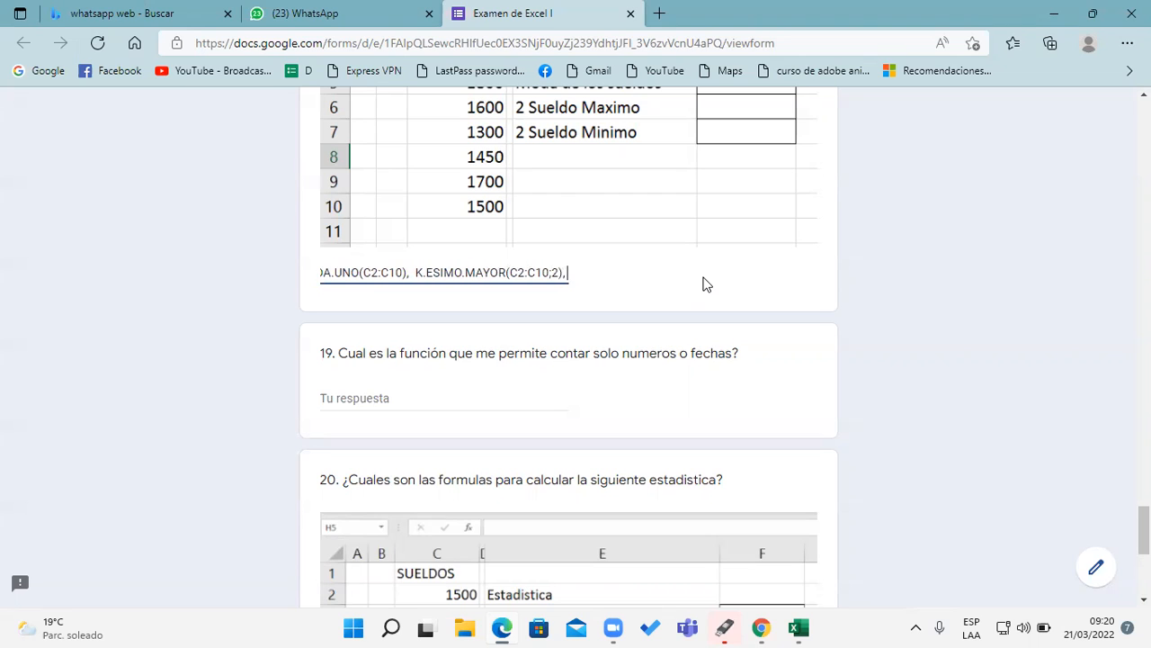
# Complete the question 18 answer with K.ESIMO.MENOR(C2:C10;2) for the second lowest salary
pyautogui.write('K.ESIMO')
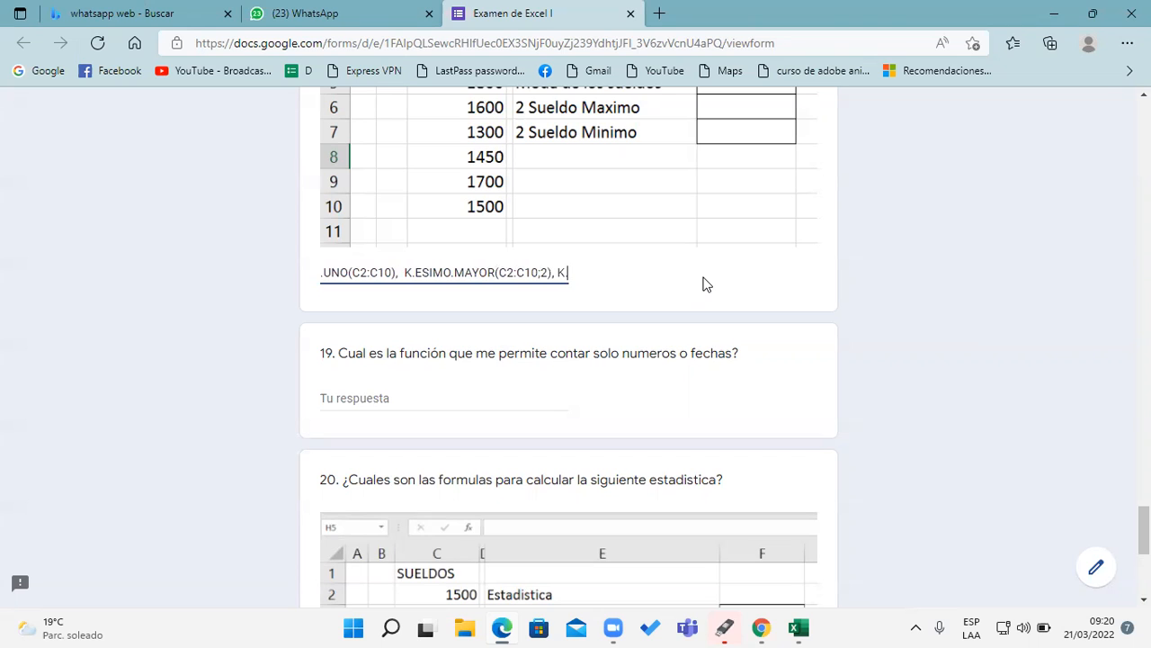
pyautogui.write('.MENOR')
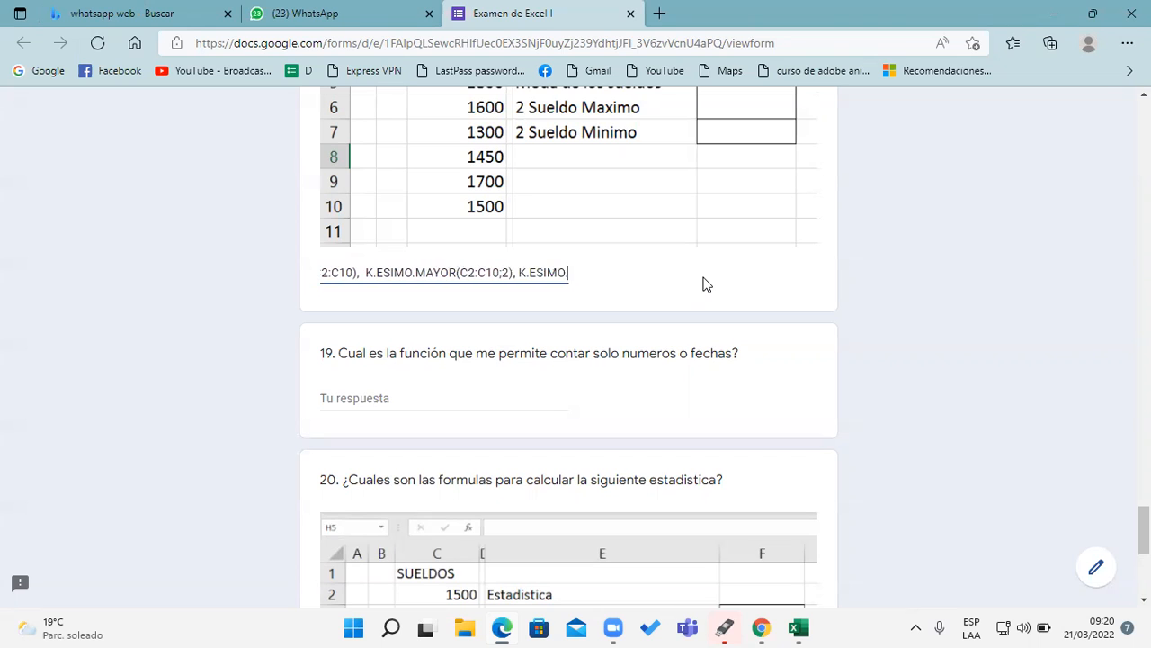
pyautogui.write('(')
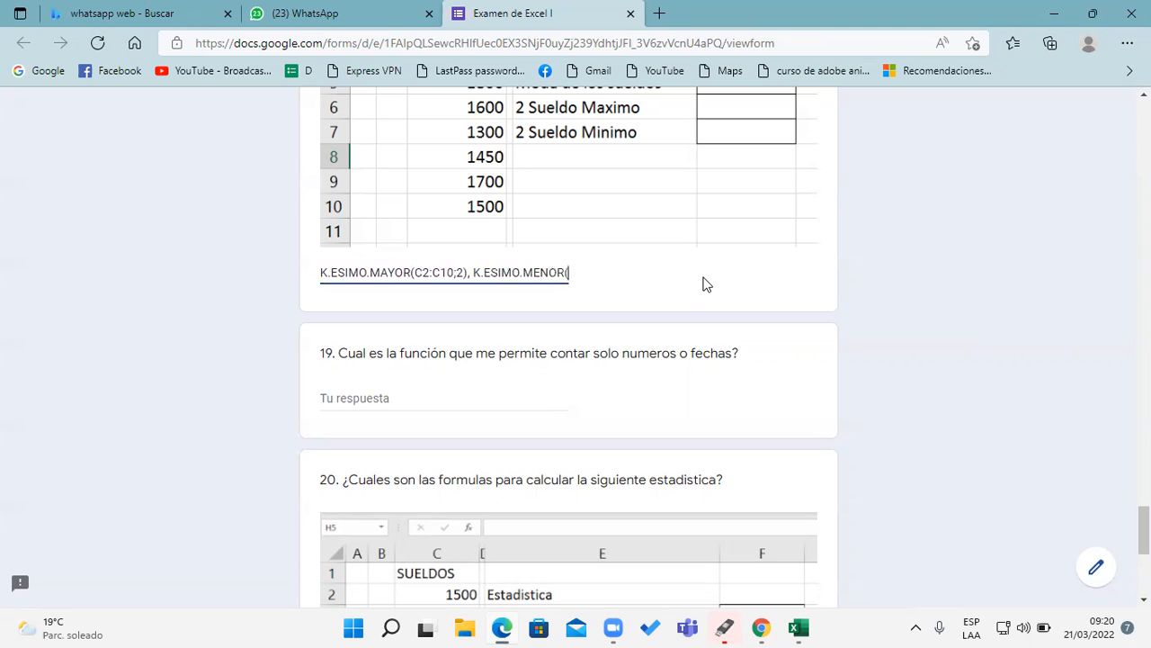
pyautogui.write('C2:C1')
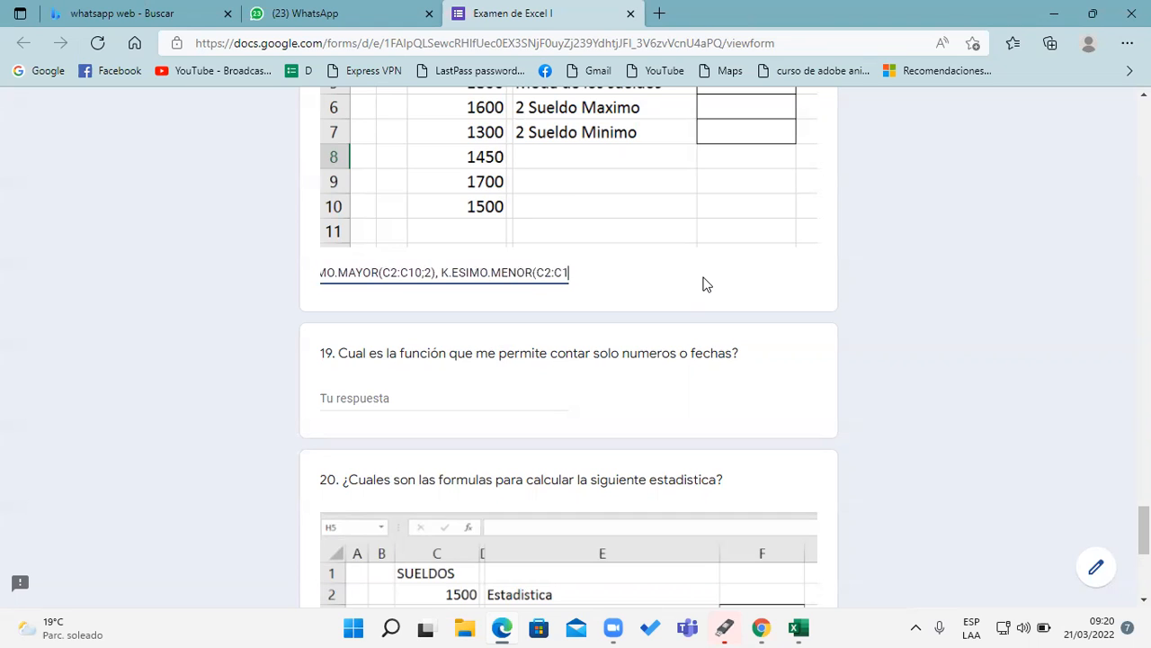
pyautogui.write('0;2)')
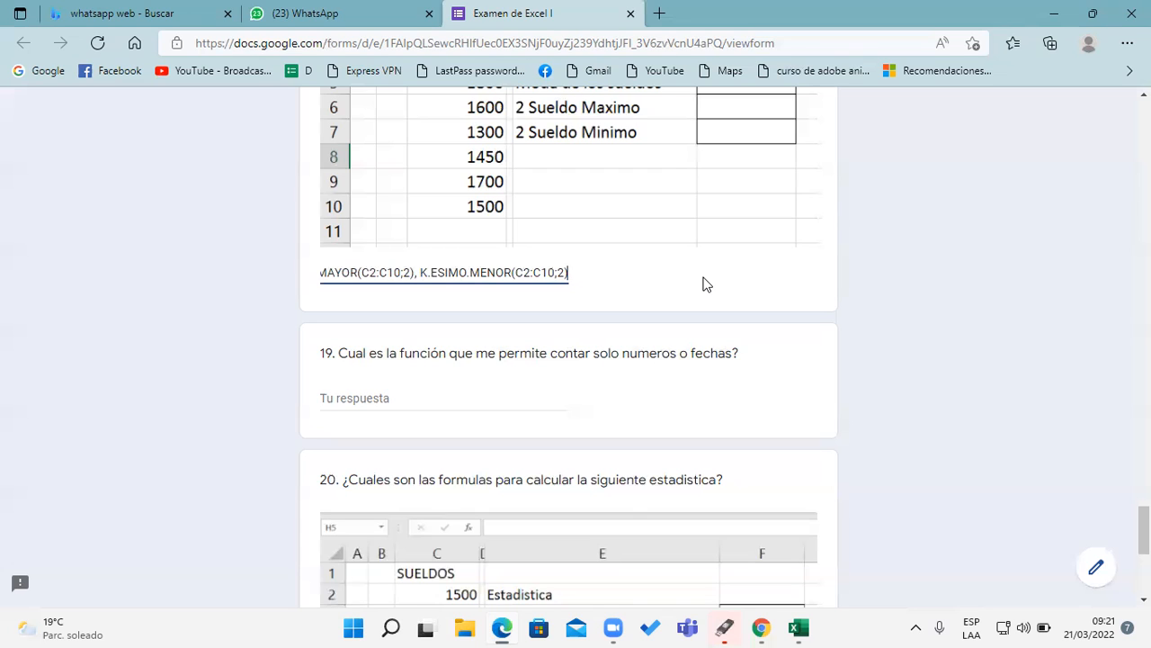
pyautogui.write('>>>>>>>>>>>>>>')
pyautogui.press('BackSpace')
pyautogui.press('BackSpace')
pyautogui.press('BackSpace')
pyautogui.press('BackSpace')
pyautogui.press('BackSpace')
pyautogui.press('BackSpace')
pyautogui.press('BackSpace')
pyautogui.press('BackSpace')
pyautogui.press('BackSpace')
pyautogui.press('BackSpace')
pyautogui.press('BackSpace')
pyautogui.press('BackSpace')
pyautogui.press('BackSpace')
pyautogui.press('BackSpace')
# Select the question 18 answer from its end back to its beginning to review the formulas
pyautogui.hotkey('shift', 'Left')
pyautogui.hotkey('shift', 'Left')
pyautogui.hotkey('shift', 'Left')
pyautogui.hotkey('shift', 'Left')
pyautogui.hotkey('shift', 'Left')
pyautogui.hotkey('shift', 'Left')
pyautogui.hotkey('shift', 'Left')
pyautogui.hotkey('shift', 'Left')
pyautogui.hotkey('shift', 'Left')
pyautogui.hotkey('shift', 'Left')
pyautogui.hotkey('shift', 'Left')
pyautogui.hotkey('shift', 'Left')
pyautogui.hotkey('shift', 'Left')
pyautogui.hotkey('shift', 'Left')
pyautogui.hotkey('shift', 'Left')
pyautogui.hotkey('shift', 'Left')
pyautogui.hotkey('shift', 'Left')
pyautogui.hotkey('shift', 'Left')
pyautogui.hotkey('shift', 'Left')
pyautogui.hotkey('shift', 'Left')
pyautogui.hotkey('shift', 'Left')
pyautogui.hotkey('shift', 'Left')
pyautogui.hotkey('shift', 'Left')
pyautogui.hotkey('shift', 'Left')
pyautogui.hotkey('shift', 'Left')
pyautogui.hotkey('shift', 'Left')
pyautogui.hotkey('shift', 'Left')
pyautogui.hotkey('shift', 'Left')
pyautogui.hotkey('shift', 'Left')
pyautogui.hotkey('shift', 'Left')
pyautogui.hotkey('shift', 'Left')
pyautogui.hotkey('shift', 'Left')
pyautogui.hotkey('shift', 'Left')
pyautogui.hotkey('shift', 'Left')
pyautogui.hotkey('shift', 'Left')
pyautogui.hotkey('shift', 'Left')
pyautogui.hotkey('shift', 'Left')
pyautogui.hotkey('shift', 'Left')
pyautogui.hotkey('shift', 'Left')
pyautogui.hotkey('shift', 'Left')
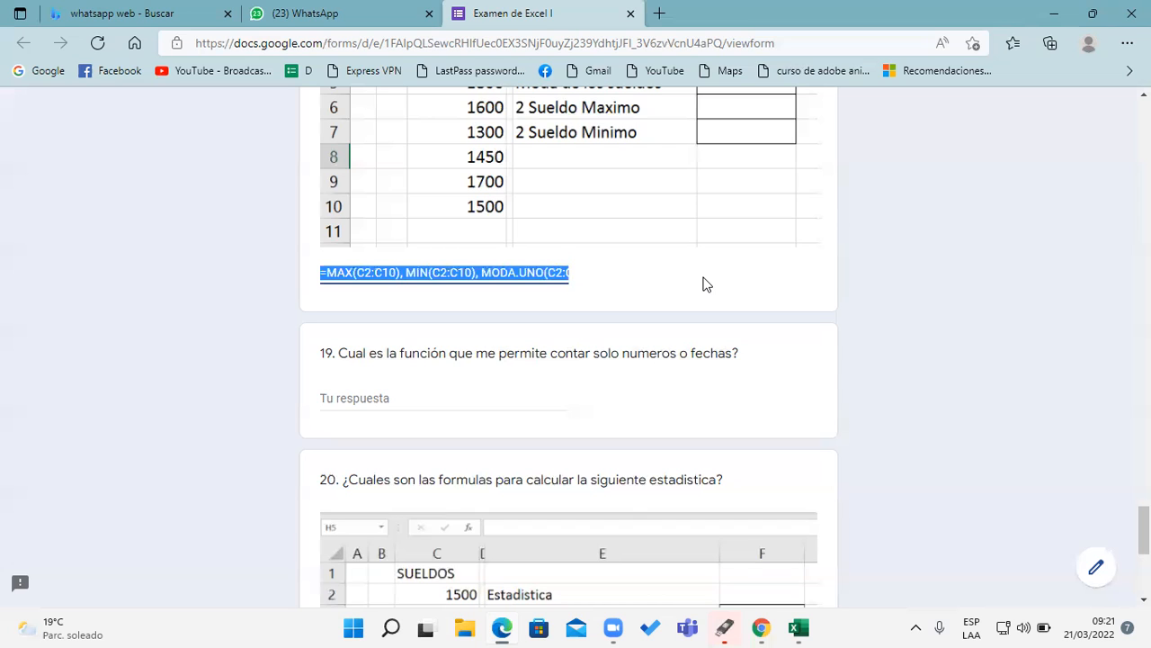
# Answer question 19, on the function that counts only numbers or dates, with =CONTAR(Rango)
pyautogui.click(515, 406)
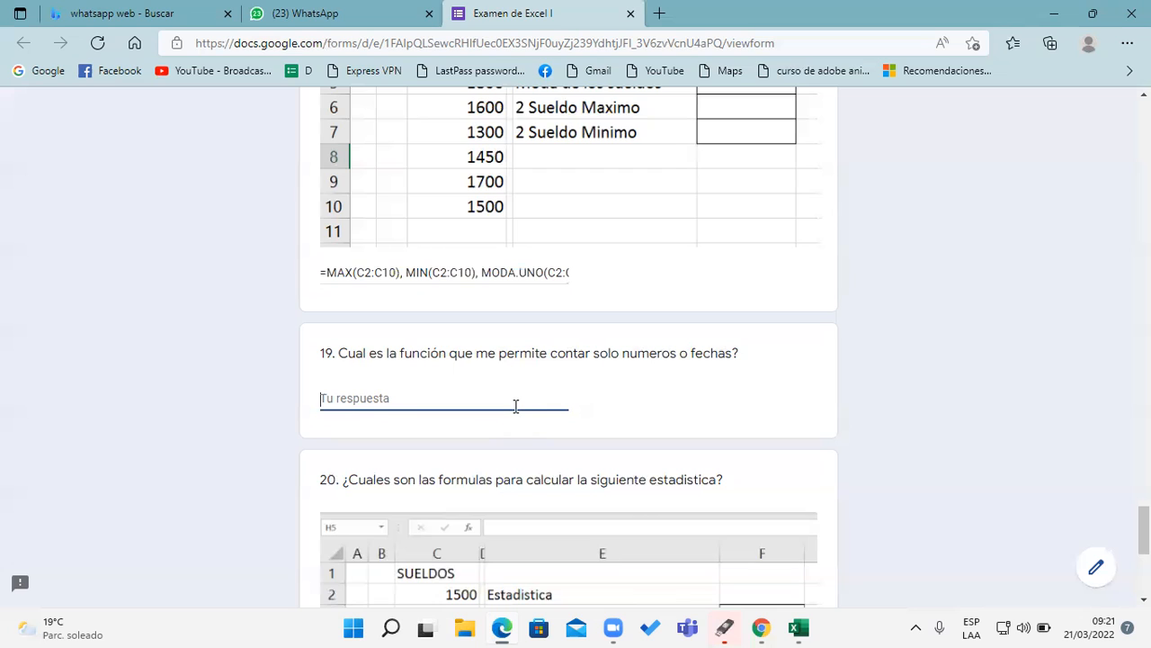
pyautogui.write('=CONTAR(')
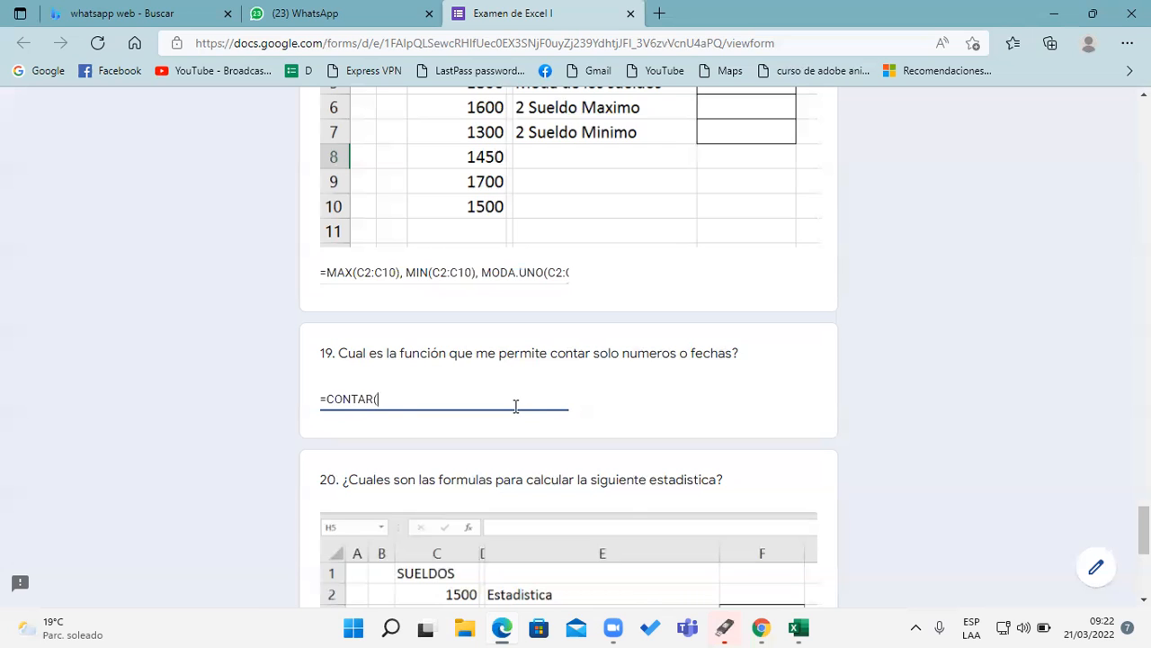
pyautogui.write('Rango)')
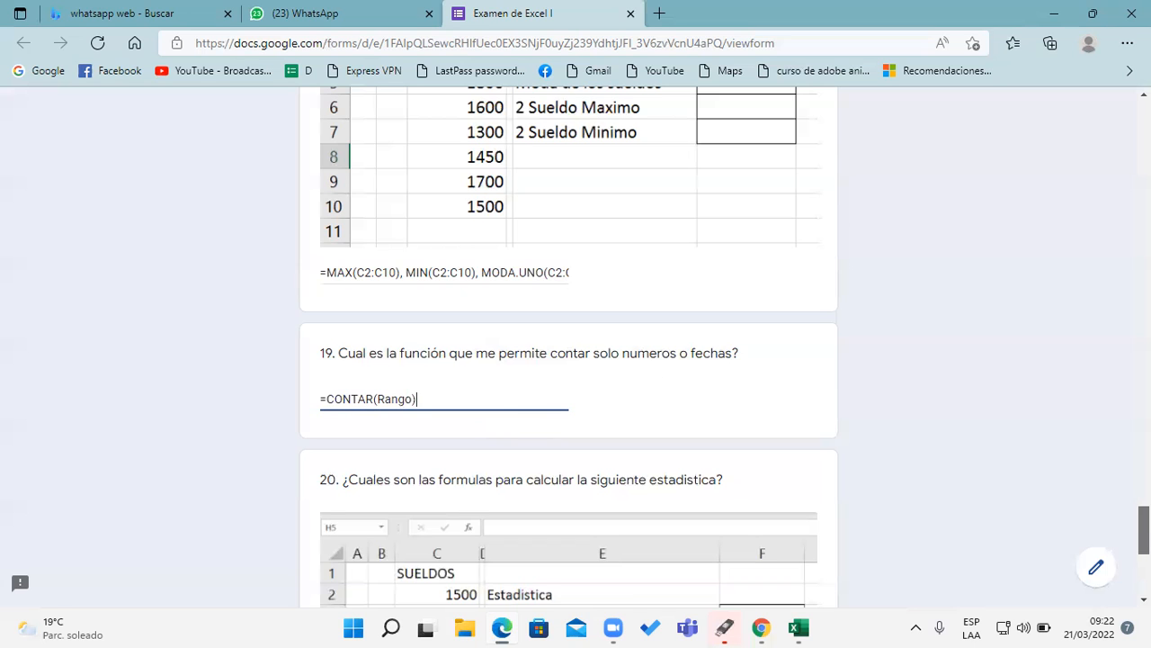
# Begin the answer to question 20, on the conditional salary statistics, with an equals sign
pyautogui.scroll(-1, 724, 345)
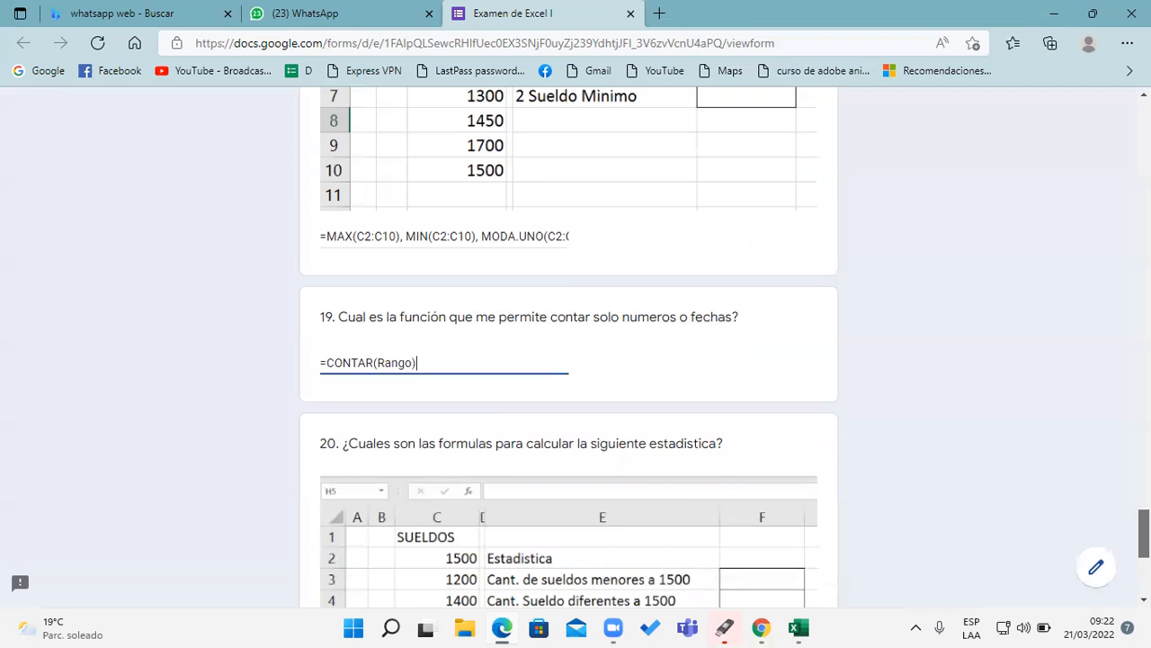
pyautogui.scroll(-3, 569, 347)
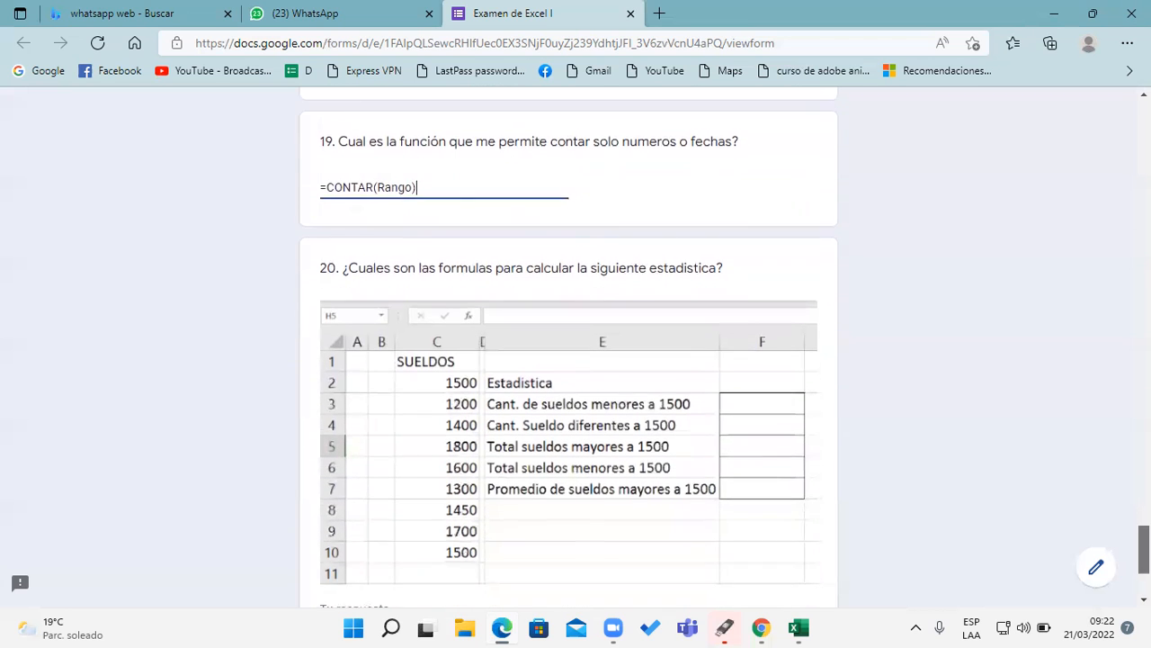
pyautogui.scroll(-1, 569, 347)
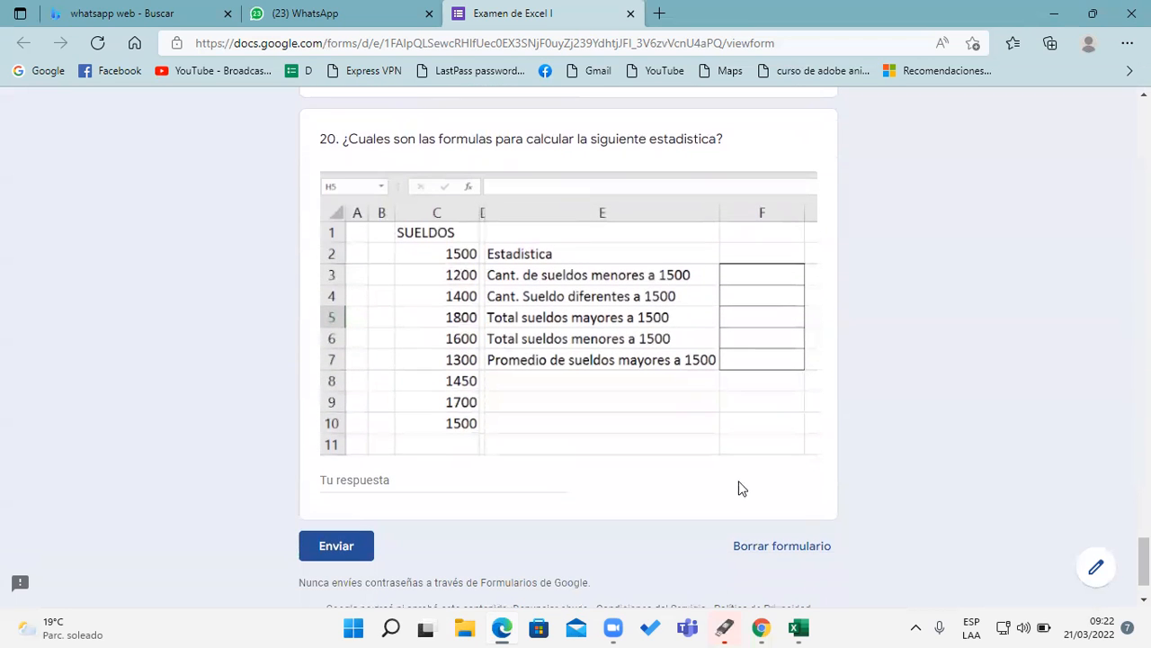
pyautogui.click(446, 476)
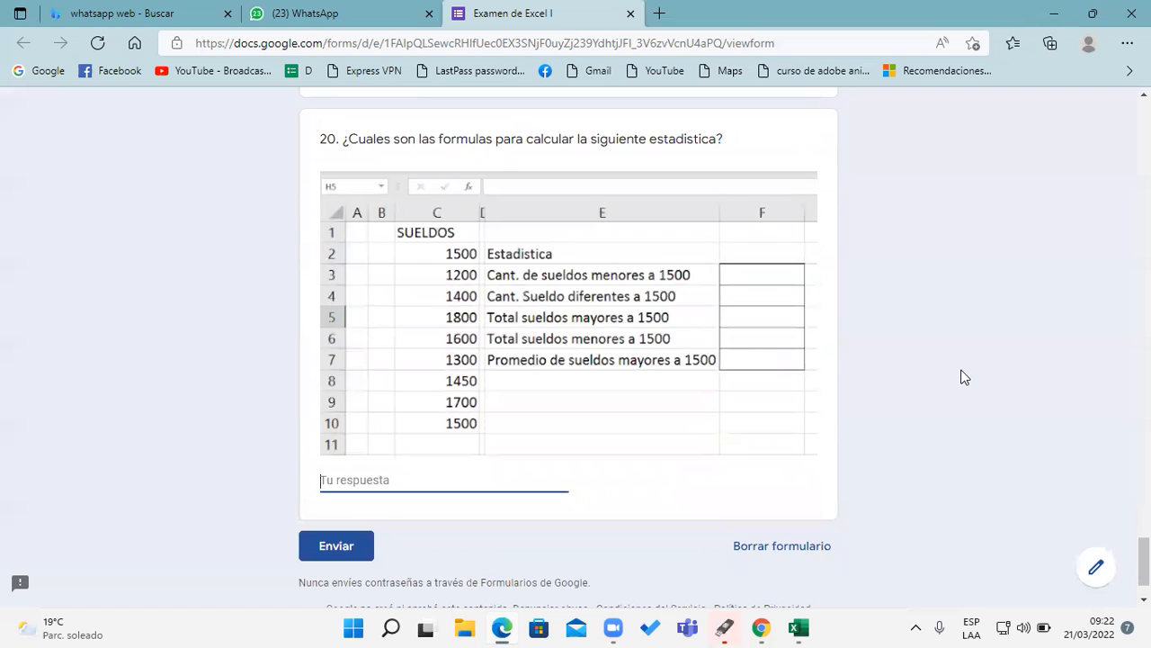
pyautogui.write('=')
pyautogui.write('contar')
pyautogui.write('.si')
pyautogui.write(',')
pyautogui.write('(')
pyautogui.press('BackSpace')
pyautogui.press('BackSpace')
pyautogui.press('BackSpace')
pyautogui.press('BackSpace')
pyautogui.press('BackSpace')
pyautogui.press('BackSpace')
pyautogui.press('BackSpace')
pyautogui.press('BackSpace')
pyautogui.press('BackSpace')
pyautogui.press('BackSpace')
# Enter CONTAR.SI(C2:C10;"<1500"), in the question 20 answer to count the salaries below 1500
pyautogui.write('CONTAR.SI(C3:C10)')
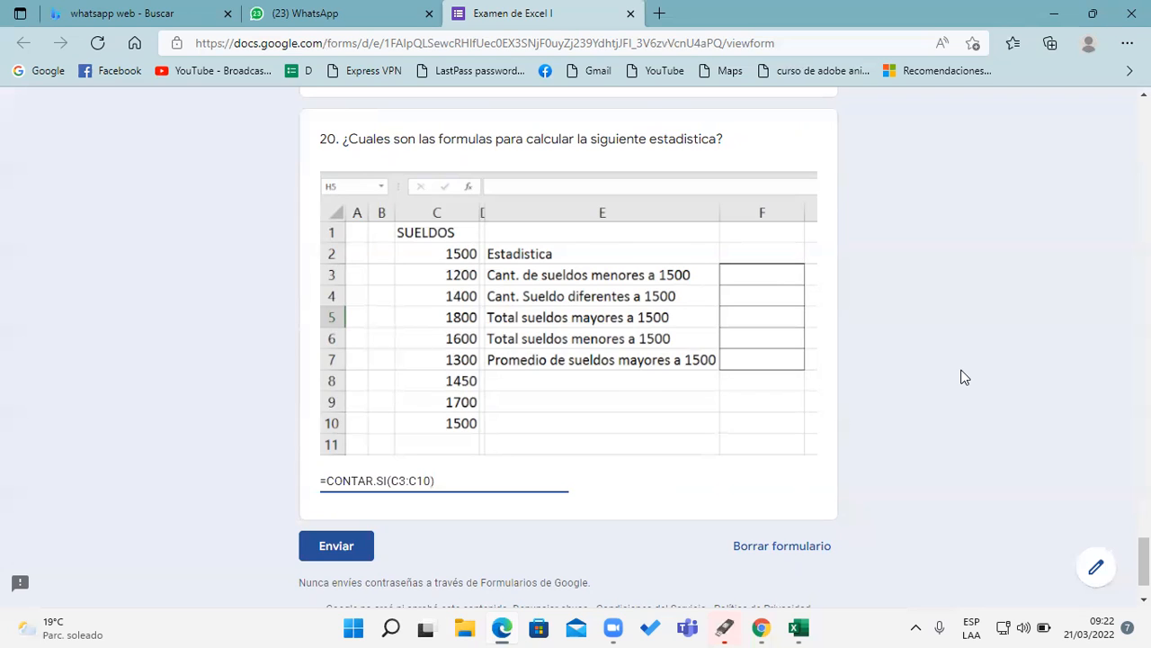
pyautogui.press('BackSpace')
pyautogui.write(';')
pyautogui.click(406, 476)
pyautogui.press('BackSpace')
pyautogui.write('2')
pyautogui.press('End')
pyautogui.write('"<1500"),')
# Append CONTAR.SI(C2:C10;"<>1500"), to the question 20 answer to count the salaries different from 1500
pyautogui.write('CONTAR.SI(C2')
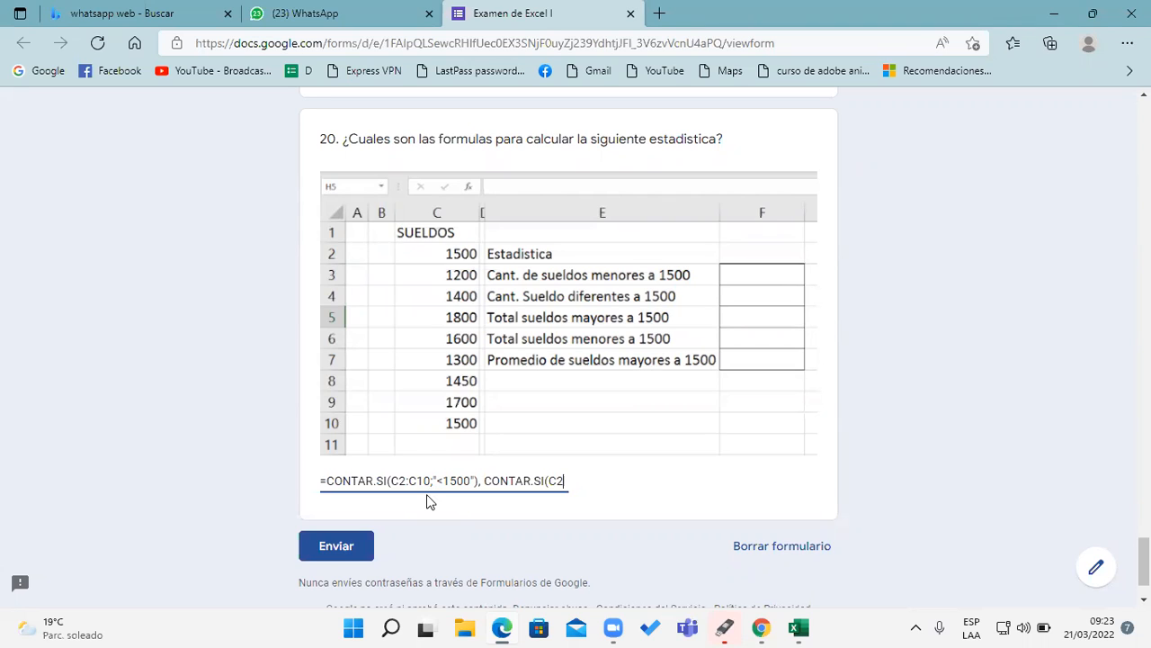
pyautogui.write(':C1')
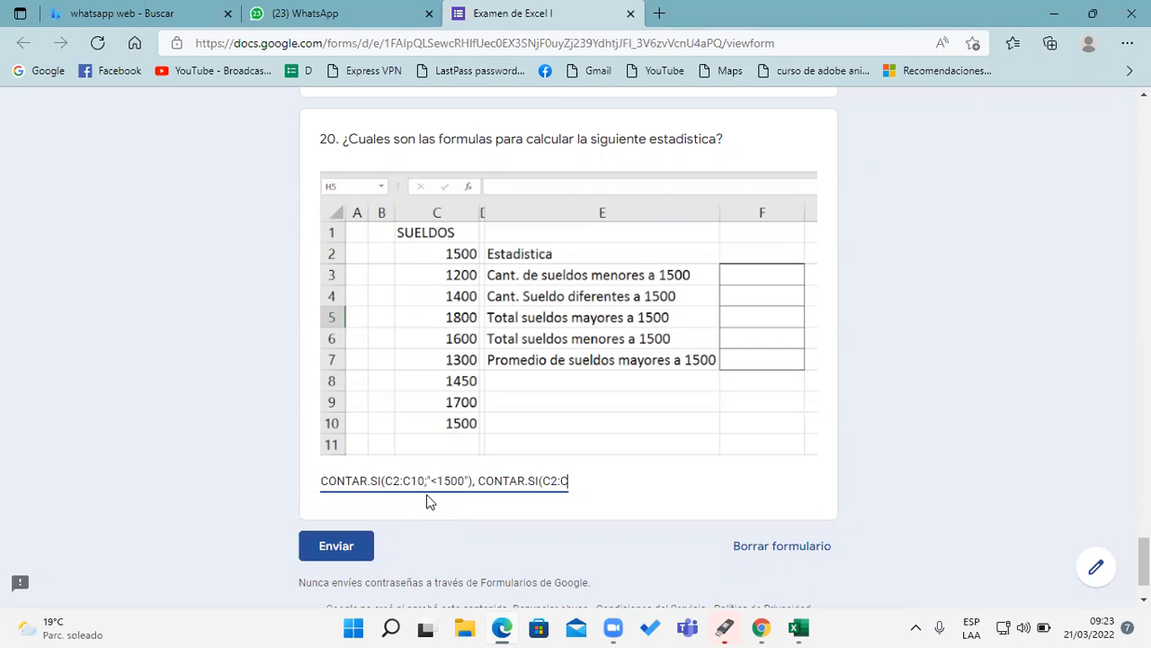
pyautogui.write('0;"')
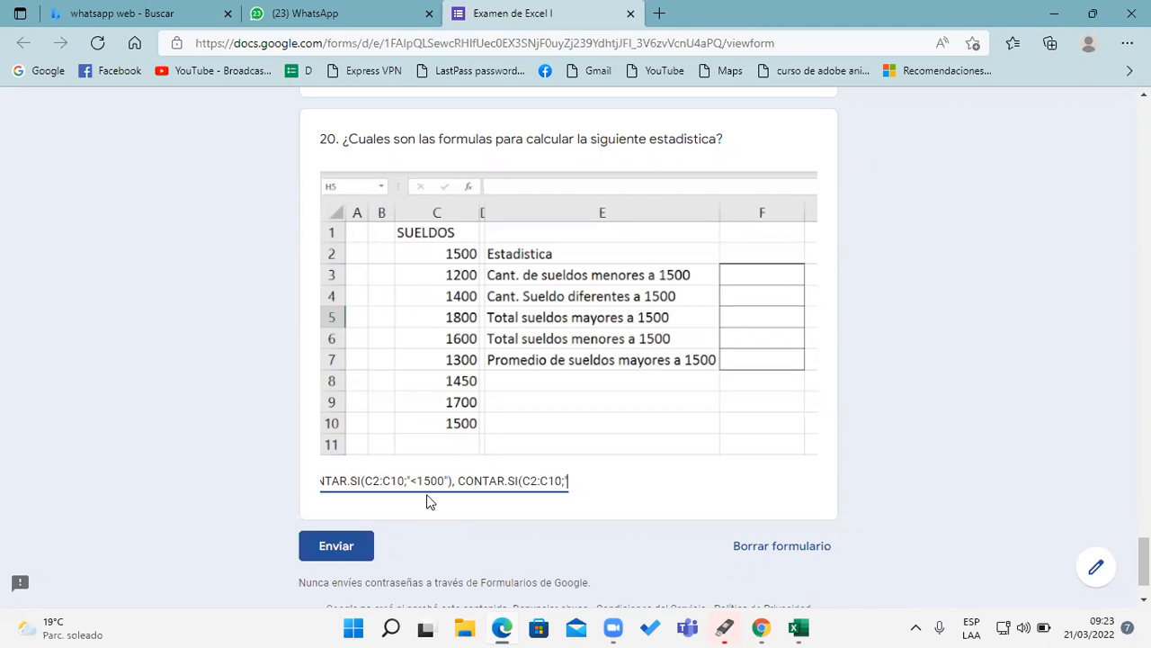
pyautogui.write('<>')
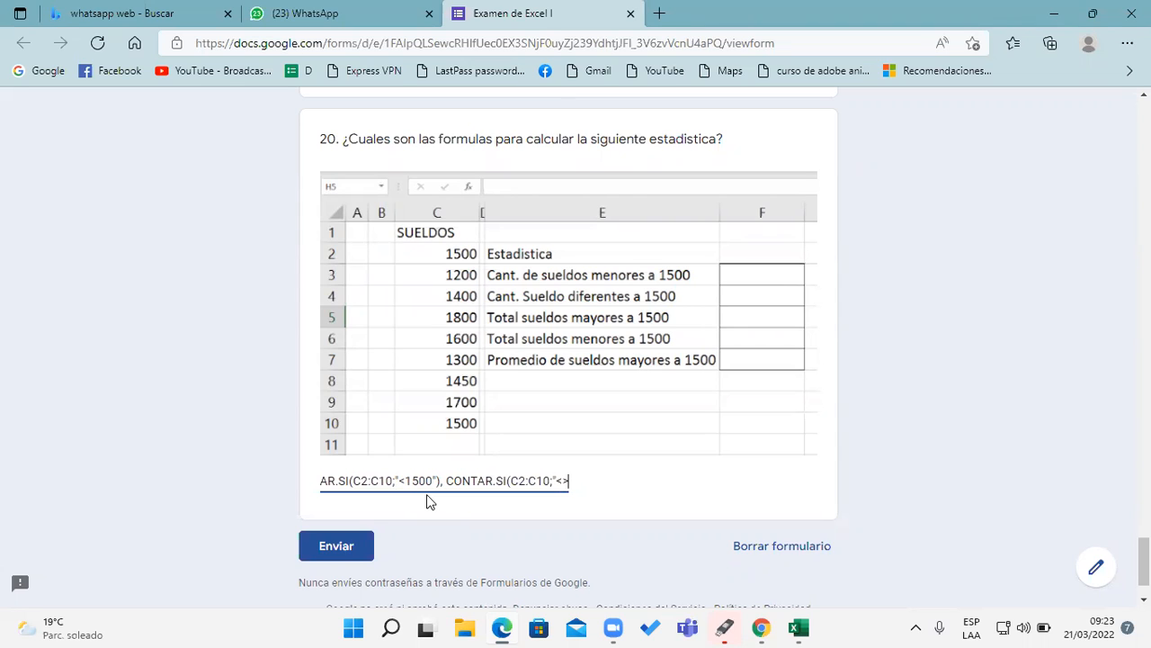
pyautogui.write('1500')
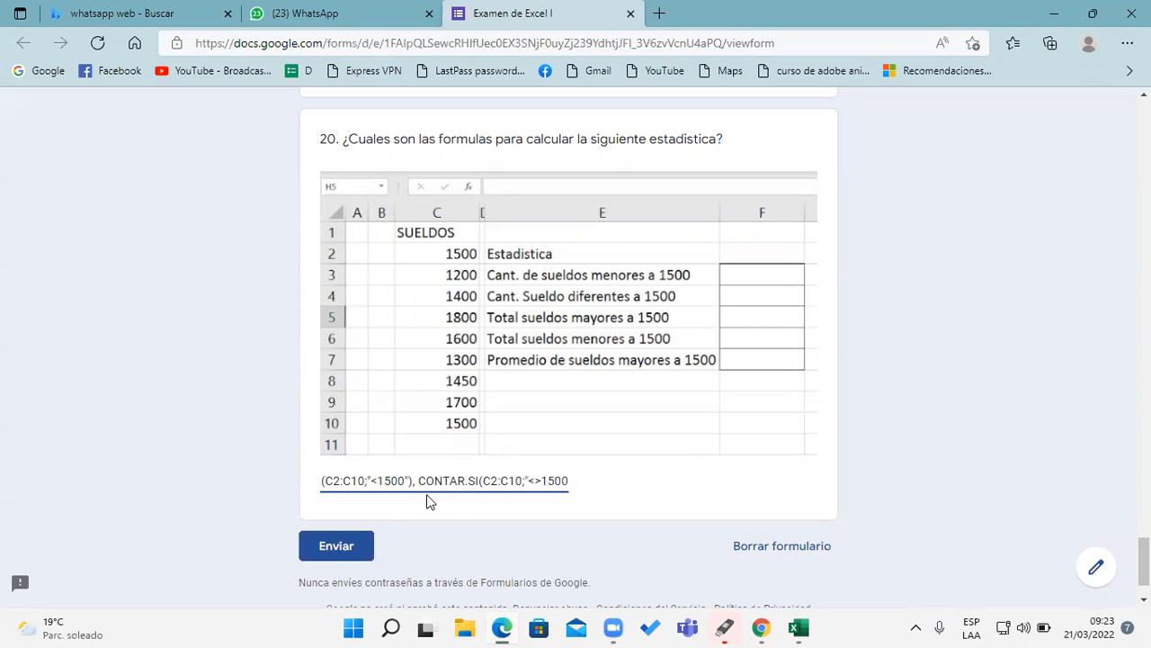
pyautogui.write('")')
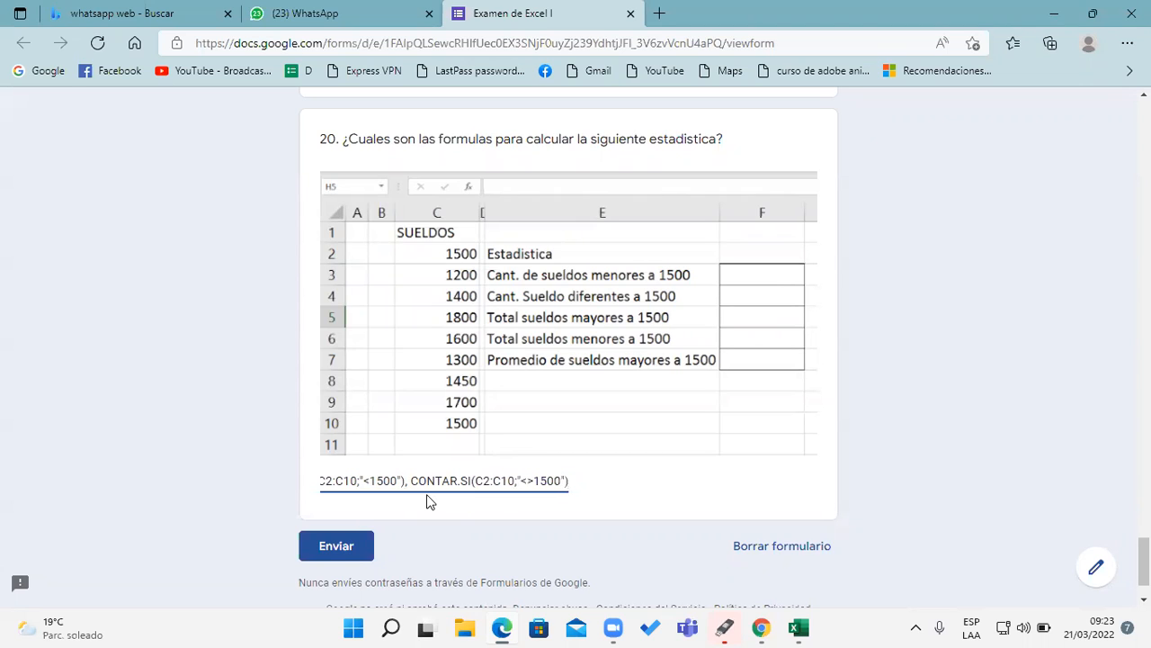
pyautogui.write(',')
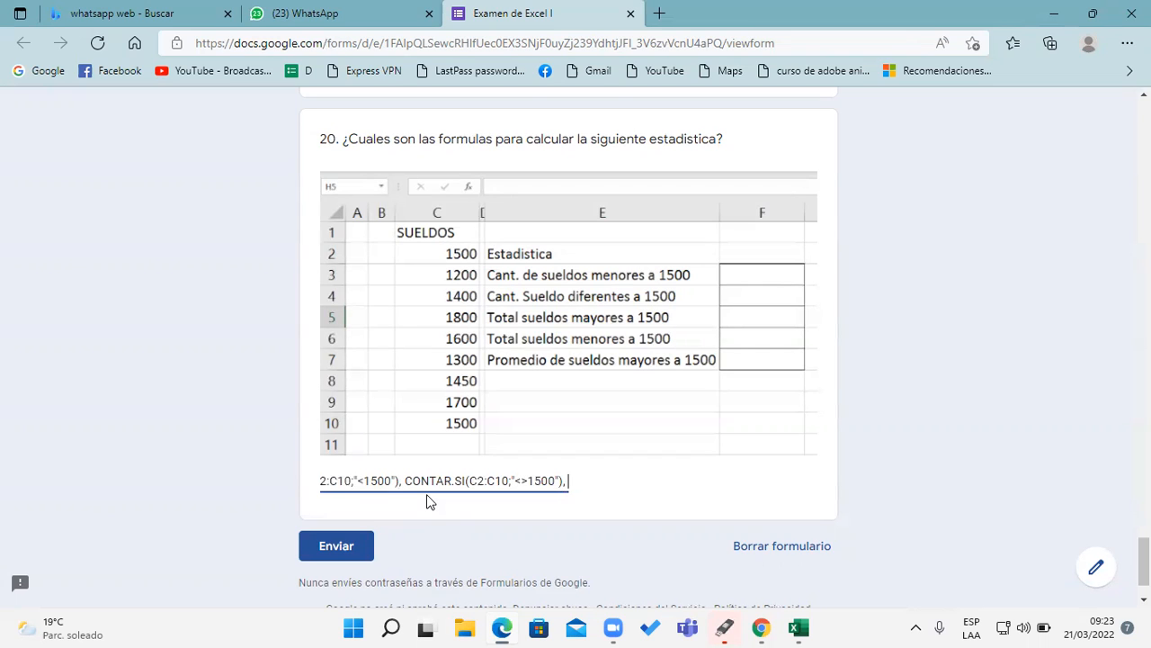
# Complete the question 20 answer with the function names SUMAR.SI, PROMEDIO.SI for the conditional totals and average
pyautogui.write(' SUMAR.SI')
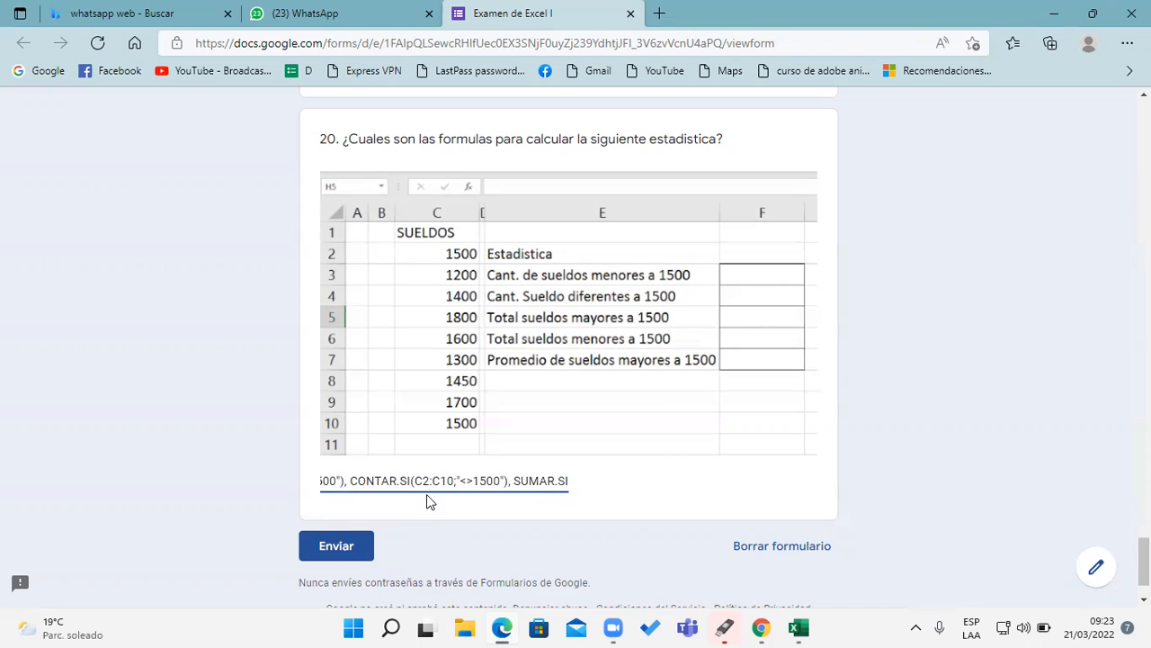
pyautogui.write(', PRO')
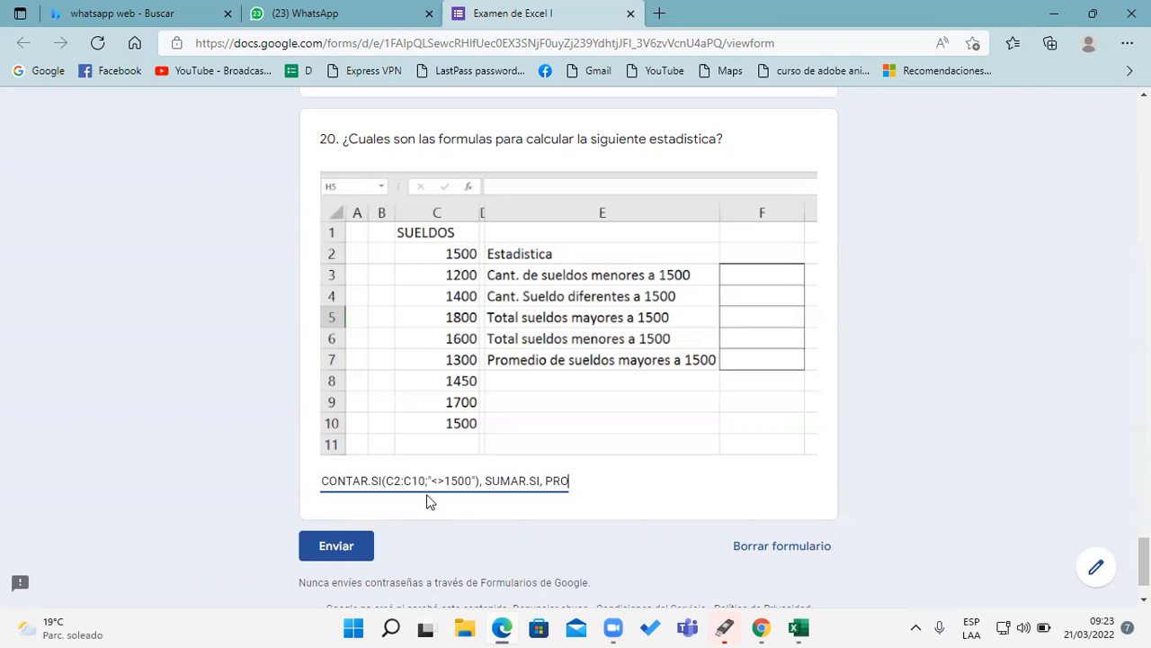
pyautogui.write('MEDIO.SI')
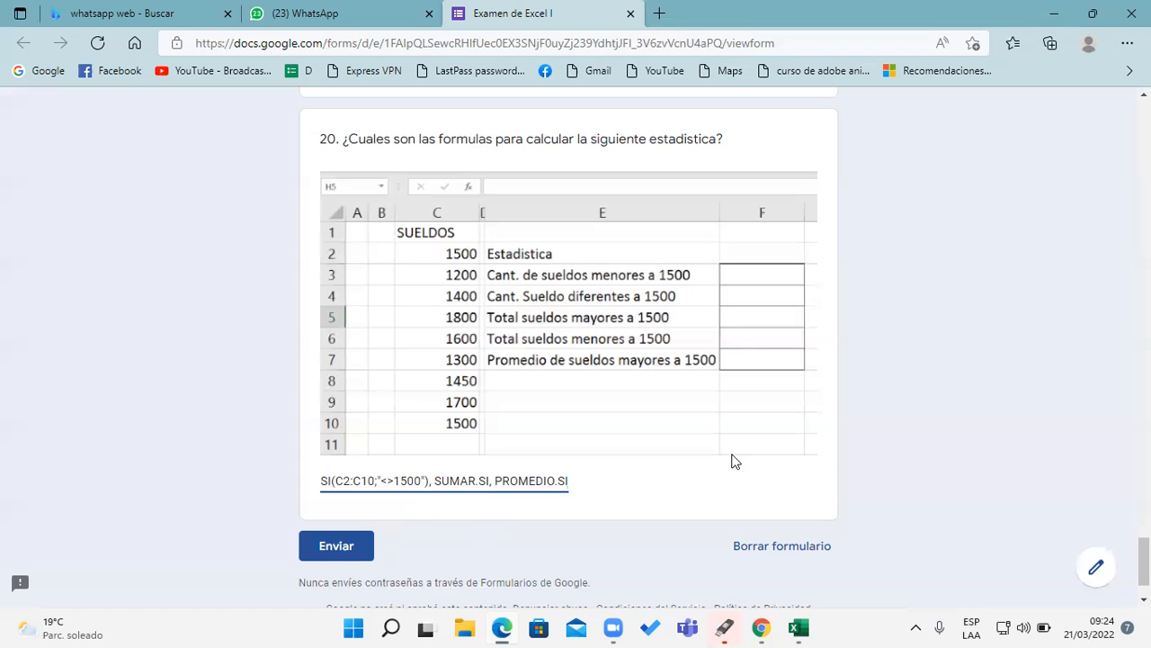
pyautogui.moveTo(1144, 563)
pyautogui.mouseDown()
pyautogui.moveTo(1144, 117)
pyautogui.moveTo(1144, 563)
pyautogui.mouseUp()
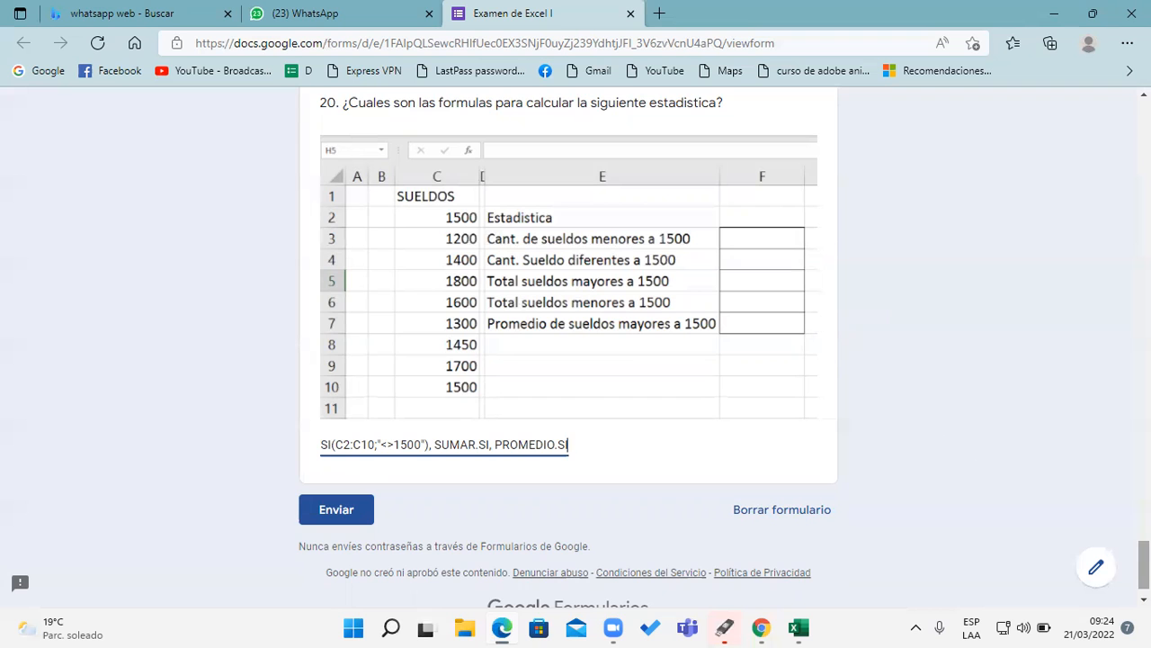
pyautogui.scroll(2, 1144, 562)
pyautogui.scroll(1, 1144, 548)
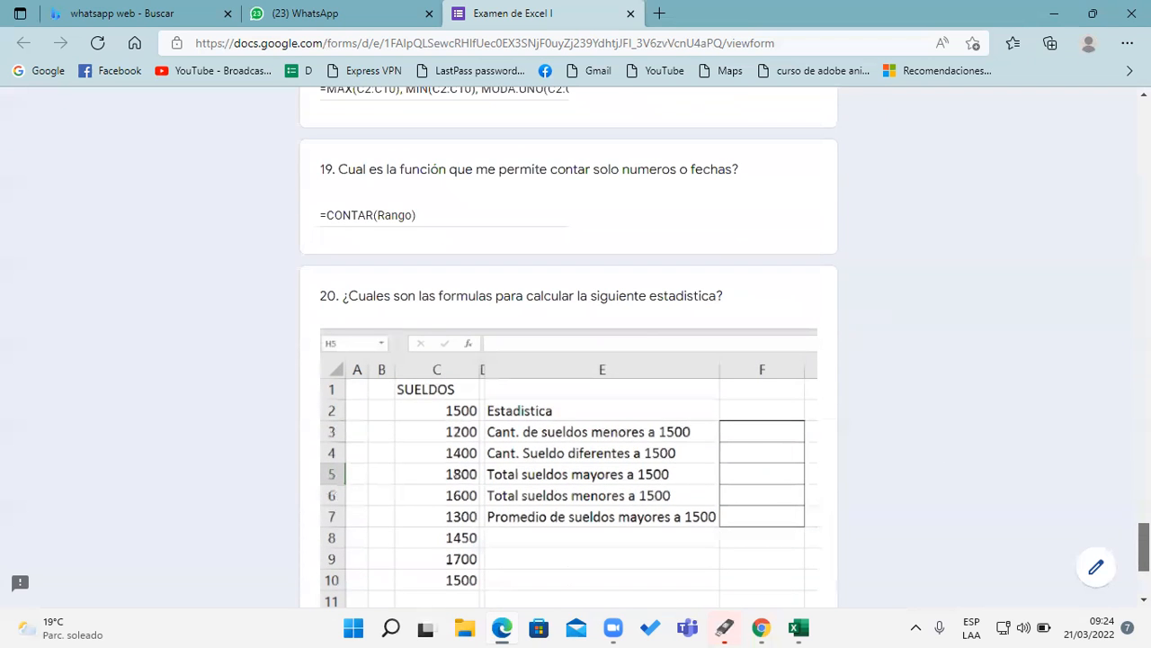
pyautogui.moveTo(1144, 546)
pyautogui.mouseDown()
pyautogui.moveTo(1145, 128)
pyautogui.moveTo(1144, 569)
pyautogui.mouseUp()
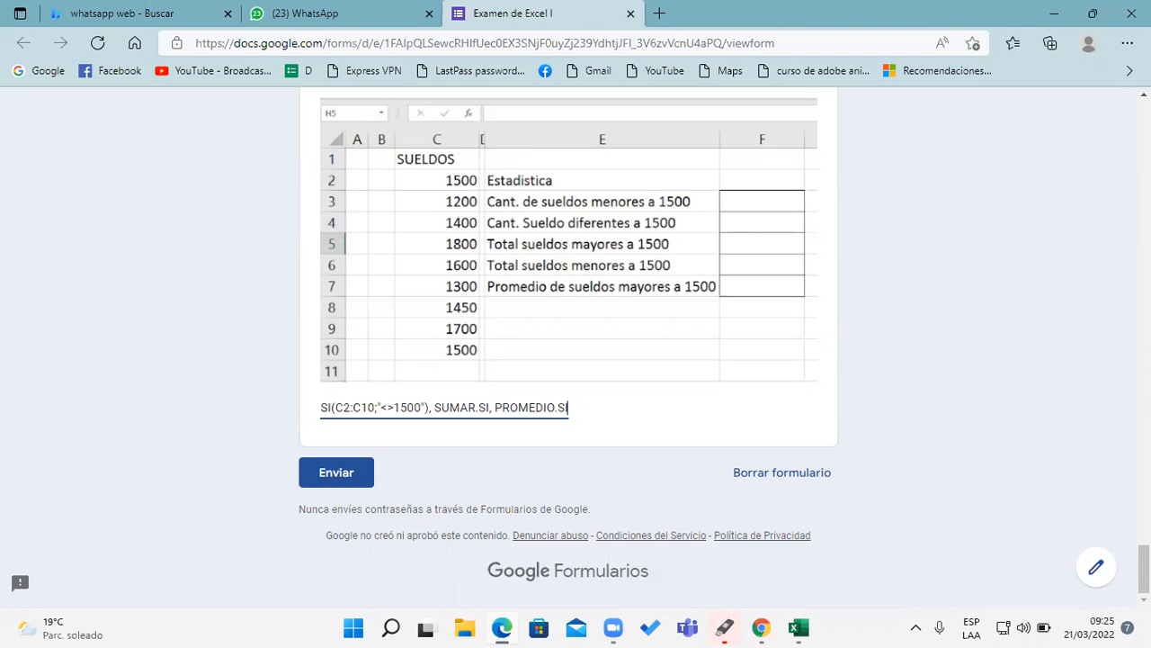
pyautogui.scroll(10, 568, 347)
pyautogui.scroll(15, 1061, 231)
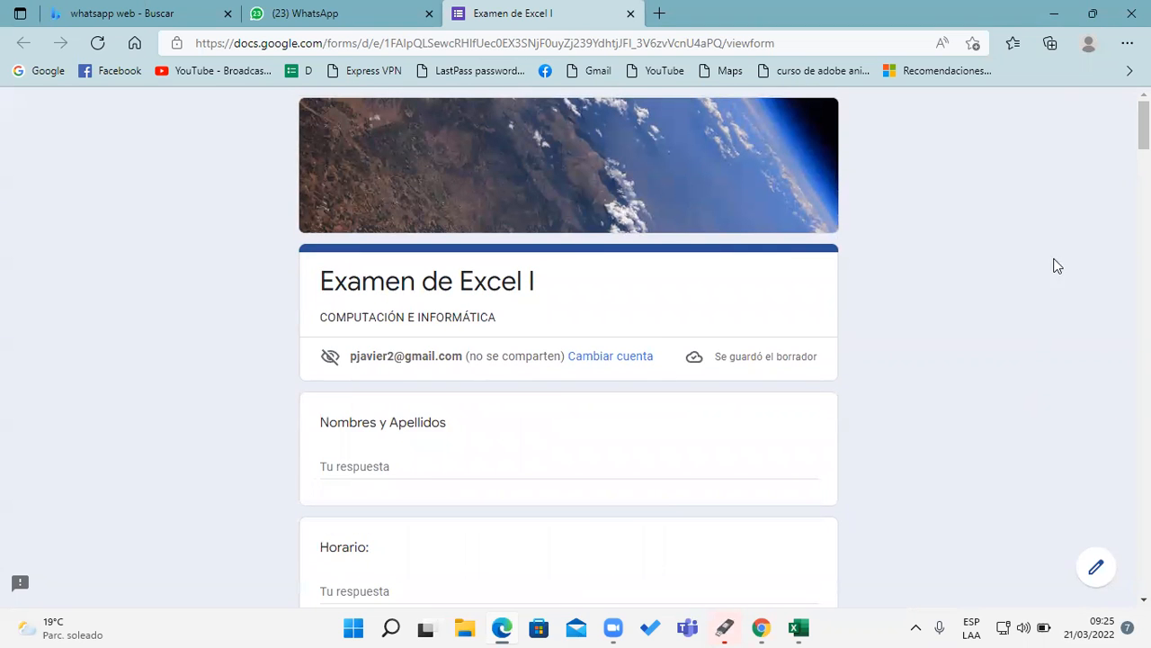
# Switch to the blank workbook Libro1 in Excel and return from the sheet's last cells to cell A1
pyautogui.click(1046, 13)
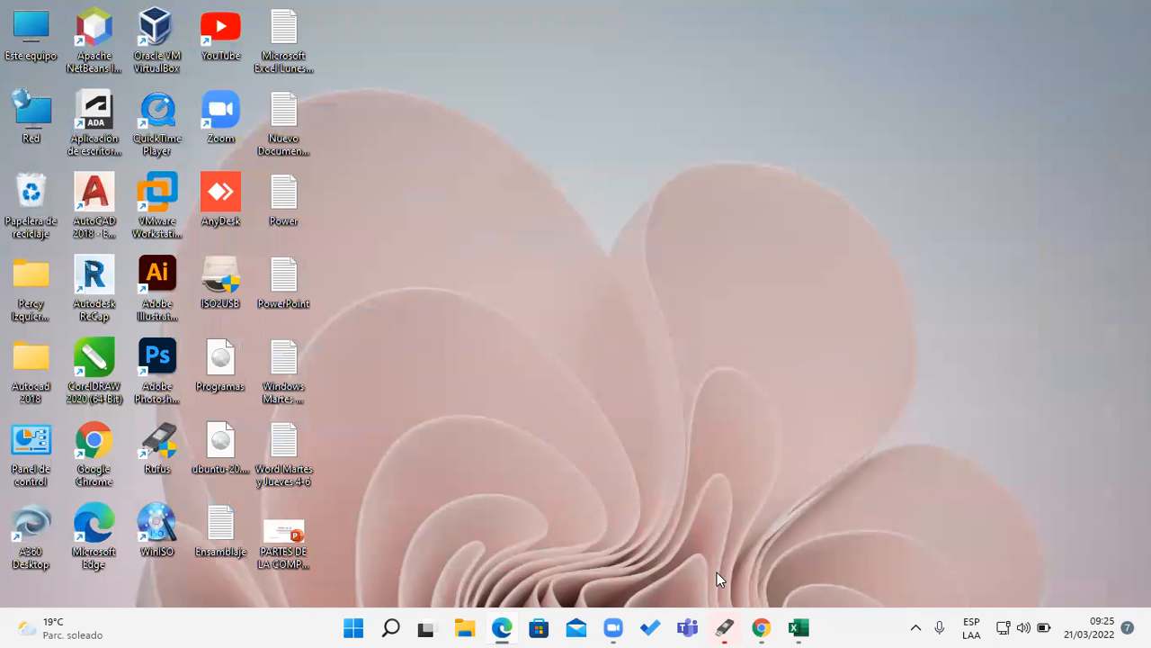
pyautogui.click(798, 628)
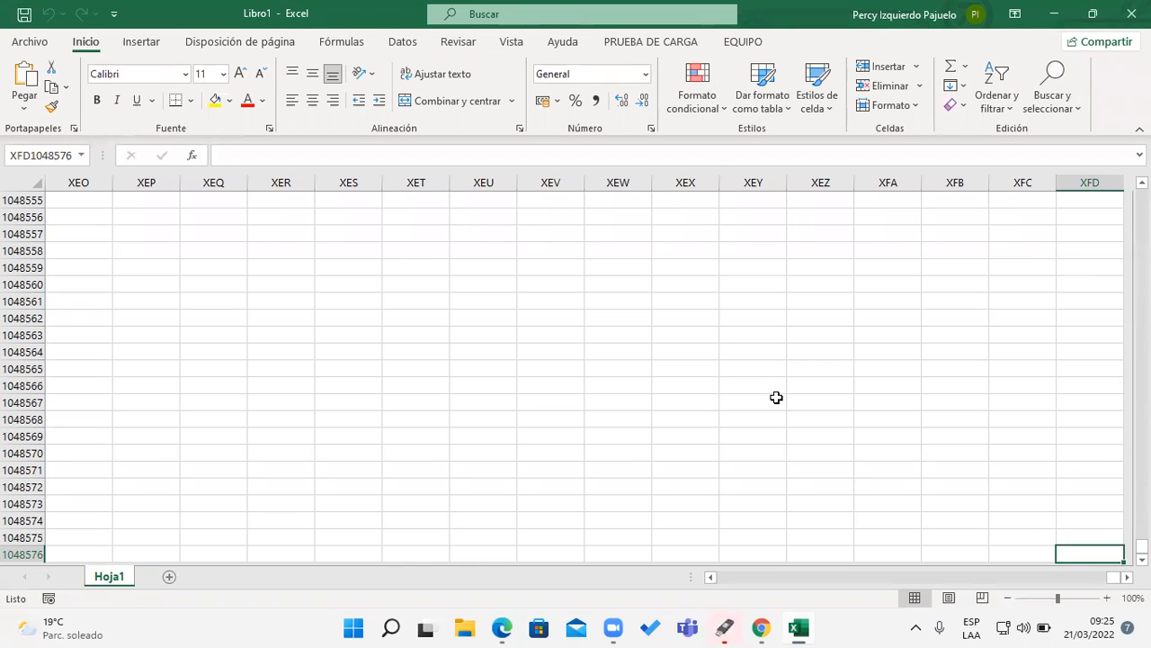
pyautogui.hotkey('ctrl', 'Up')
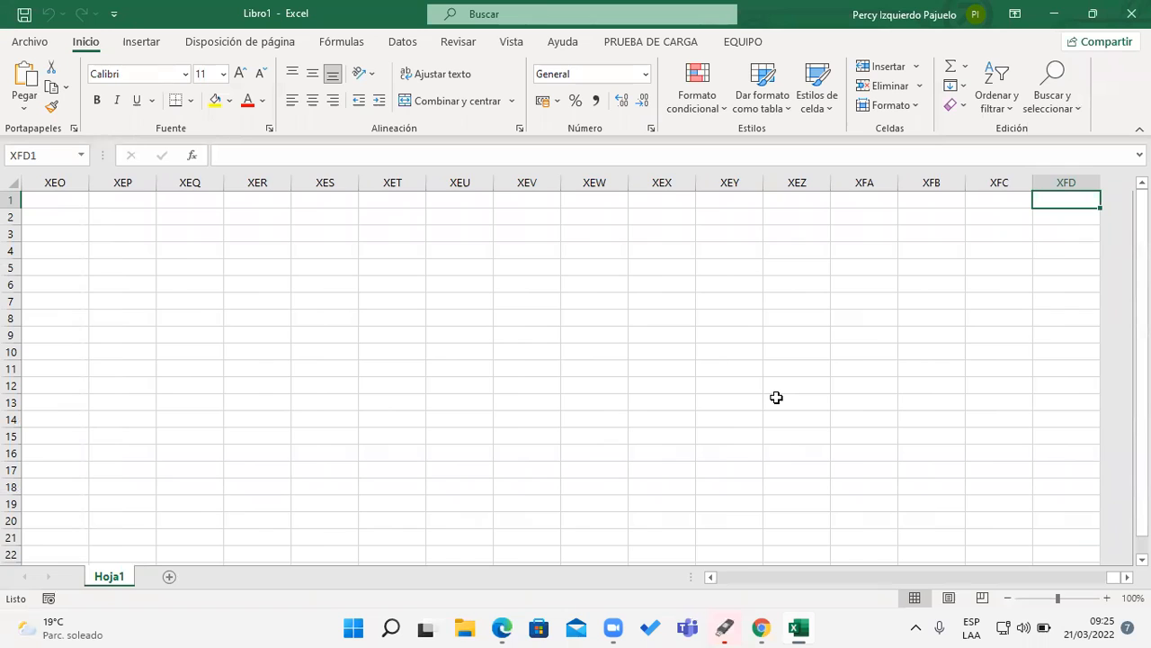
pyautogui.hotkey('ctrl', 'Down')
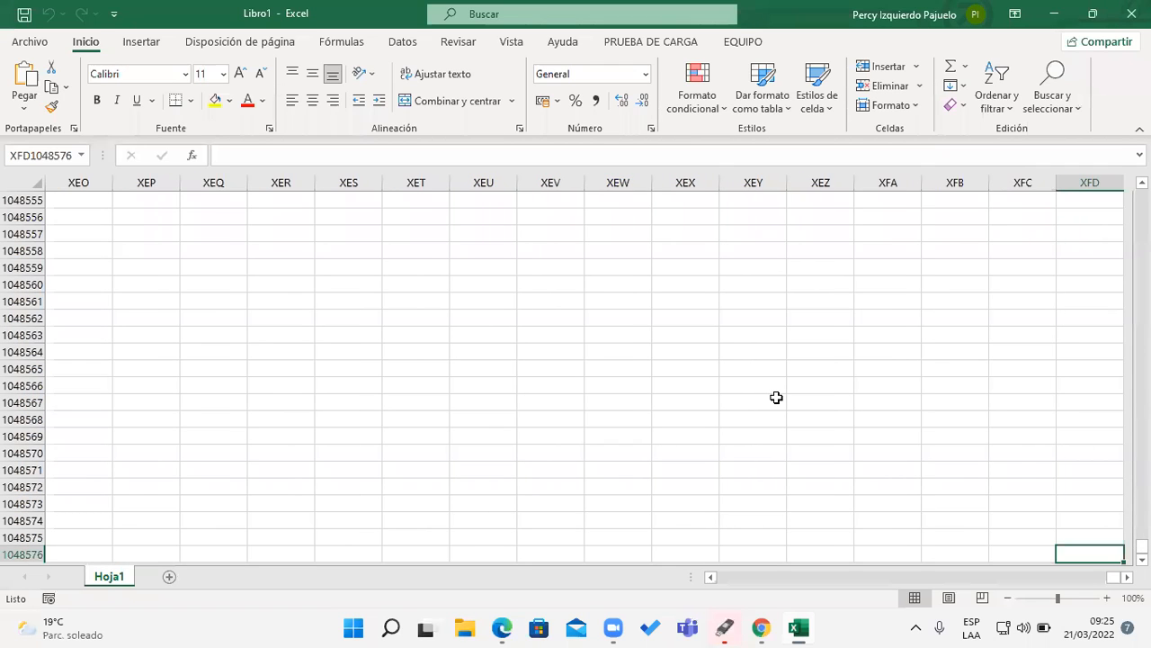
pyautogui.hotkey('ctrl', 'Left')
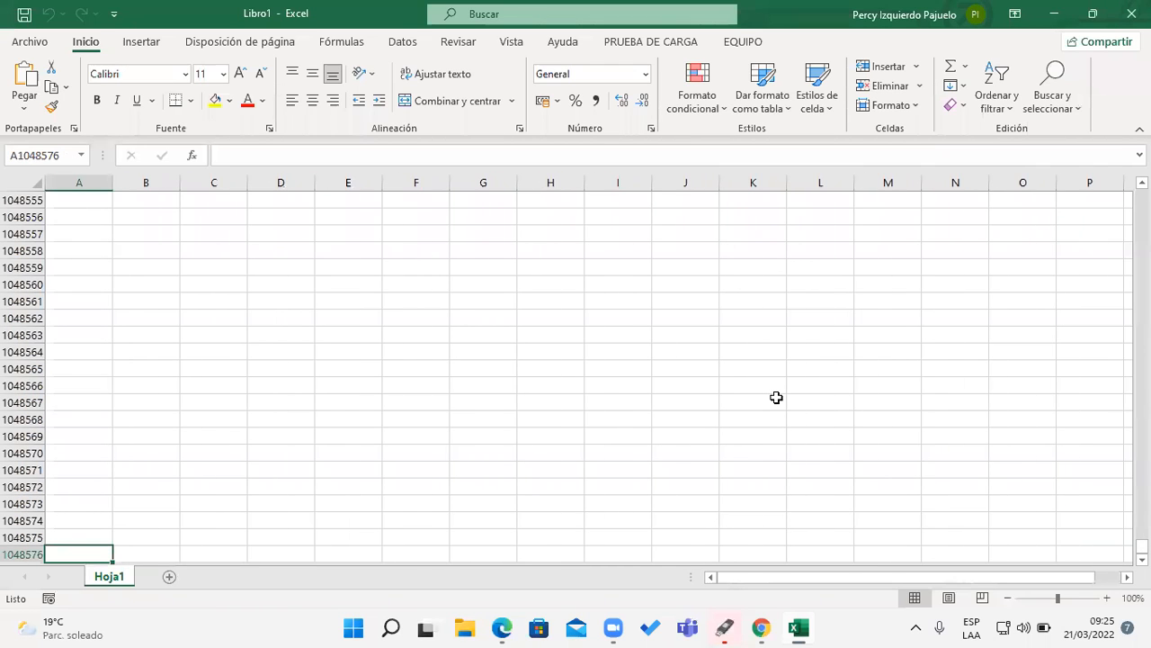
pyautogui.hotkey('ctrl', 'Home')
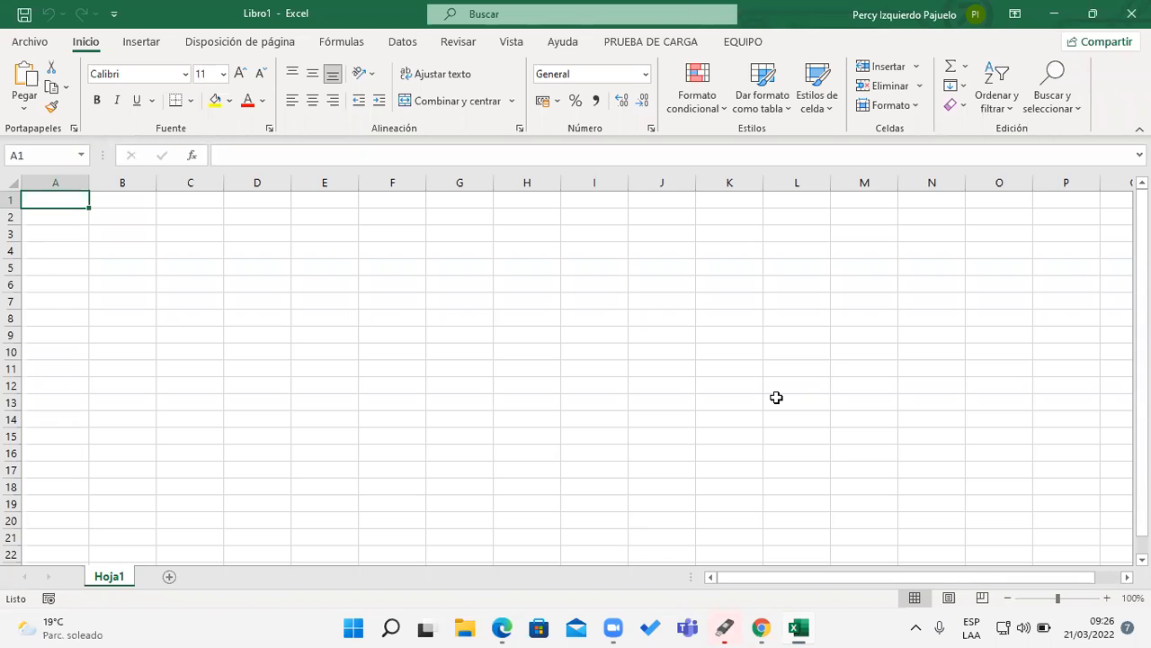
# Enter the headings SOLES, DOLARES and EUROS in cells A5 to C5 at 110% zoom
pyautogui.scroll(-1, 776, 396)
pyautogui.click(1109, 599)
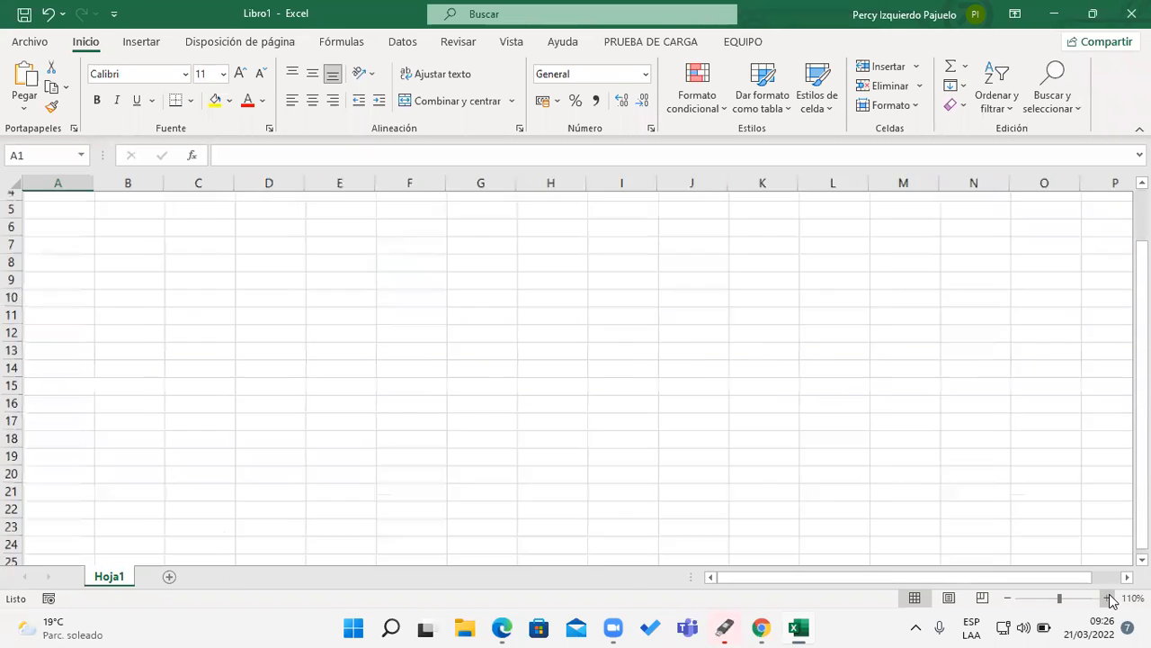
pyautogui.click(72, 197)
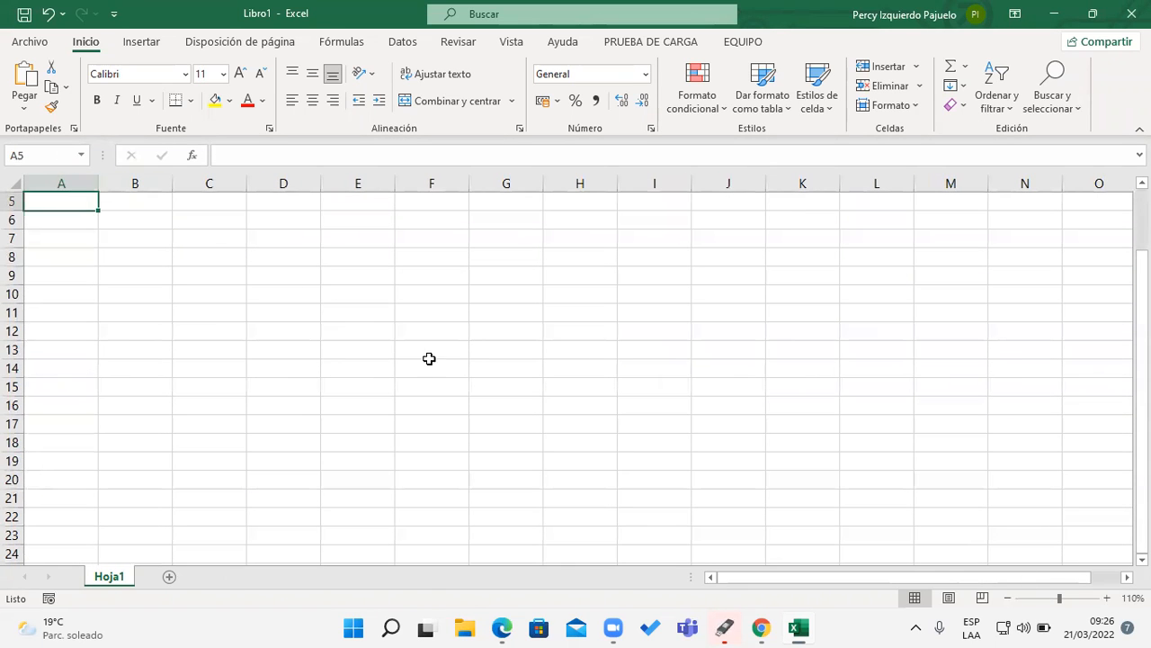
pyautogui.write('SOLES')
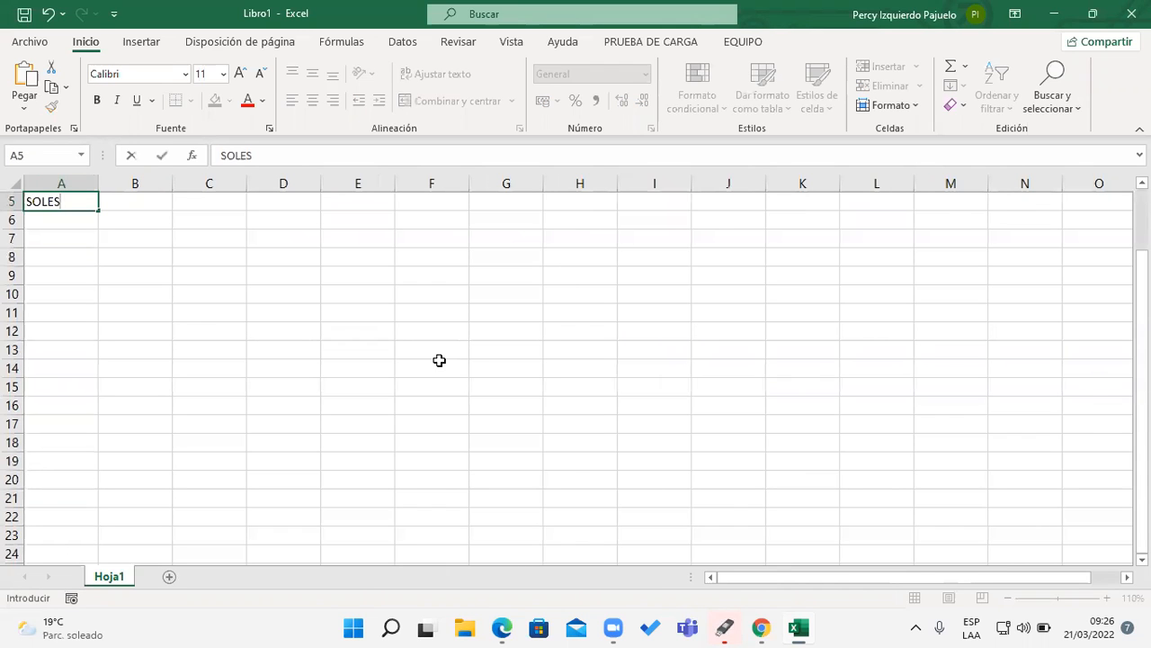
pyautogui.press('Tab')
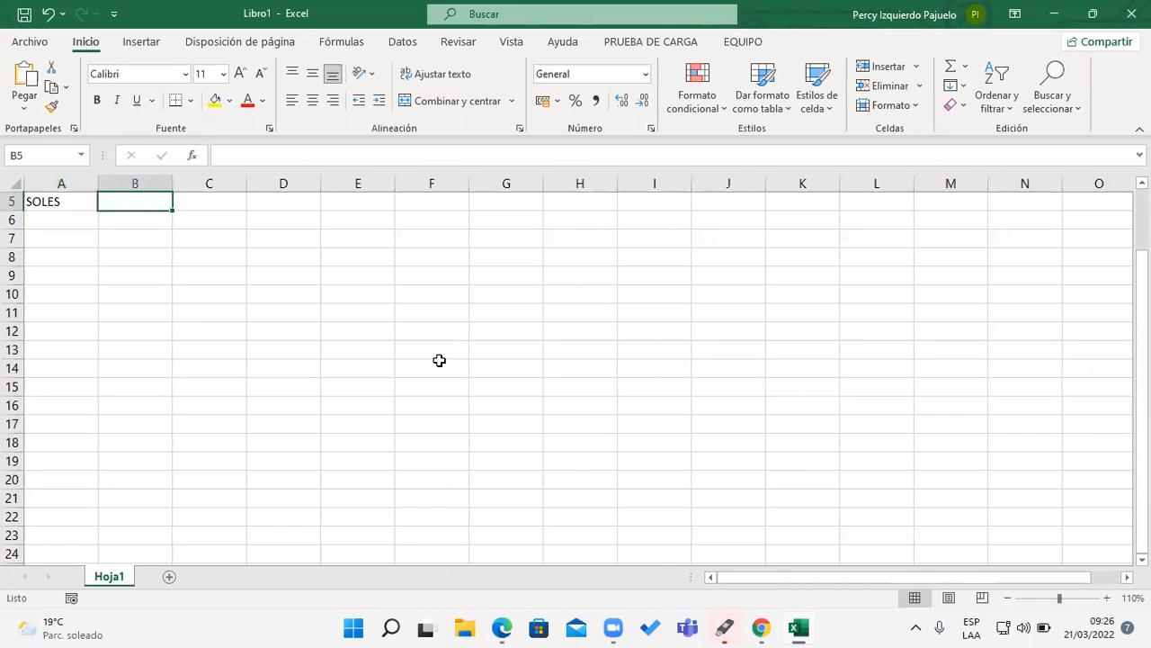
pyautogui.write('DOLARES')
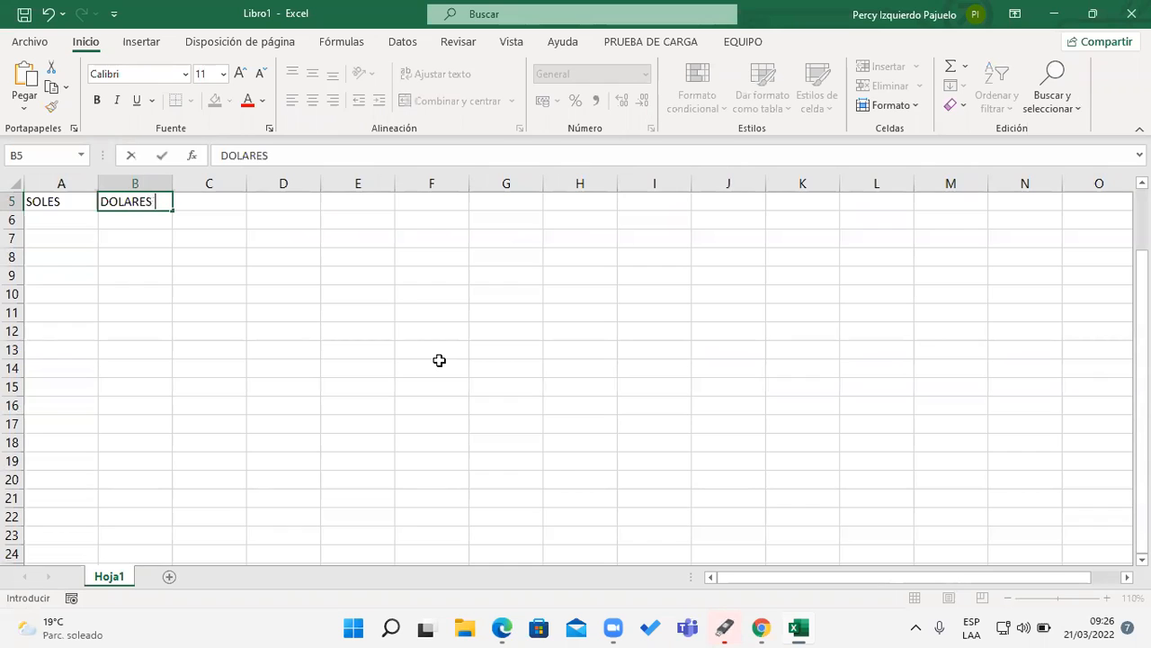
pyautogui.press('Tab')
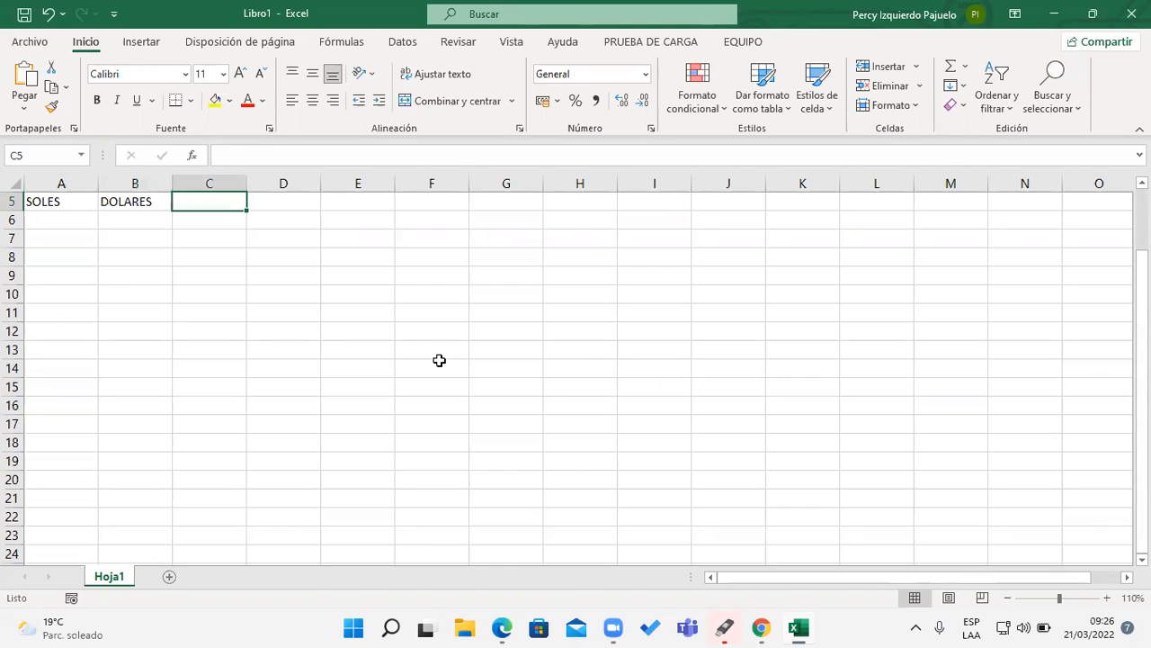
pyautogui.write('EUROS')
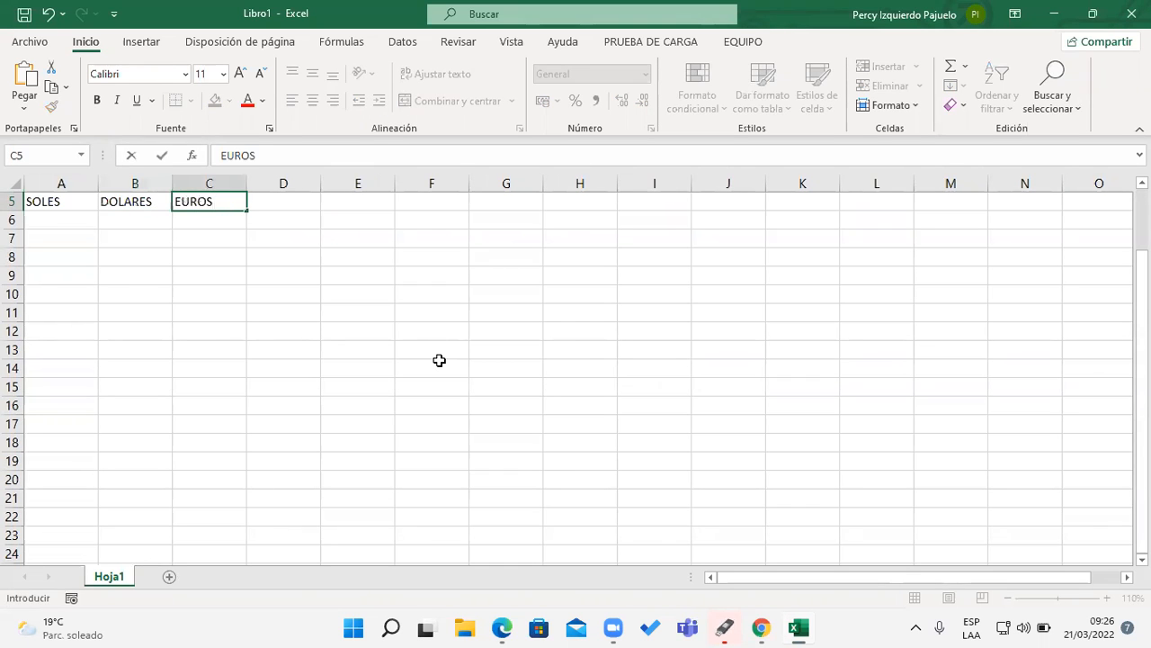
pyautogui.press('Return')
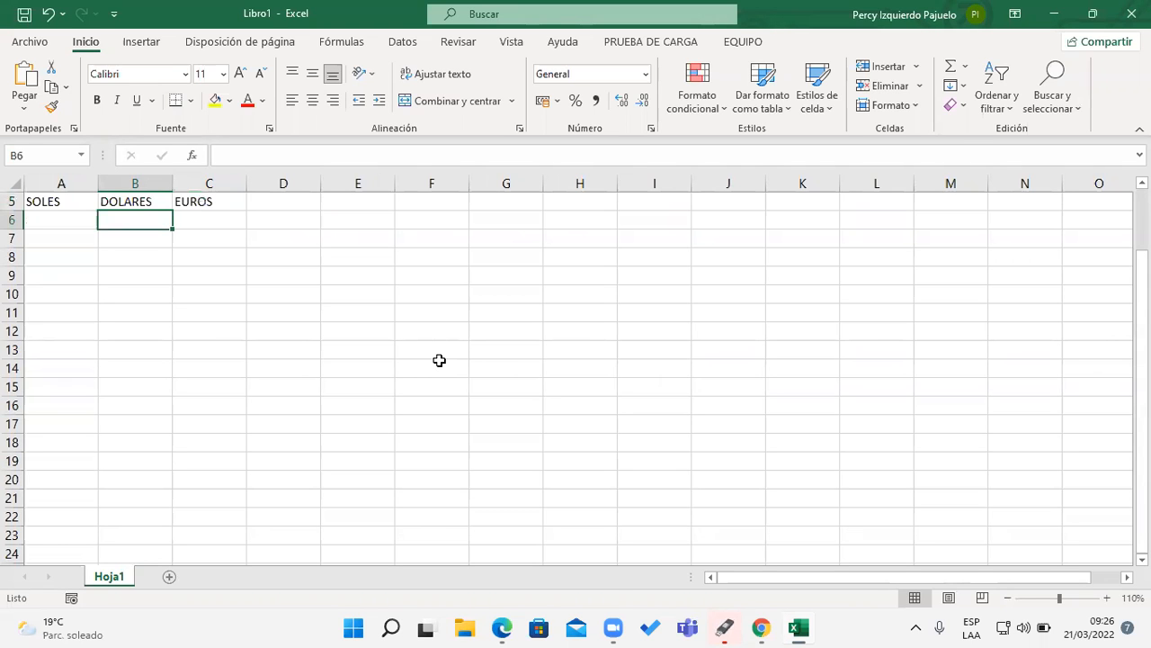
# Enlarge the sheet to 120% zoom and clear the contents of A5:C7
pyautogui.click(1107, 598)
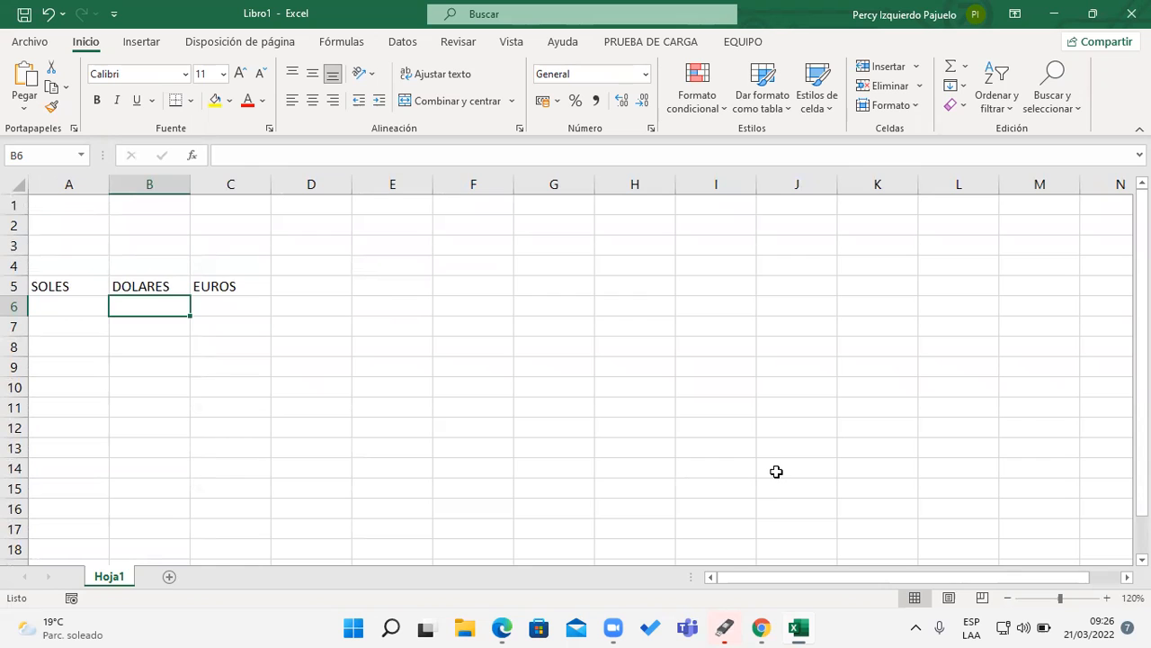
pyautogui.write('<<<')
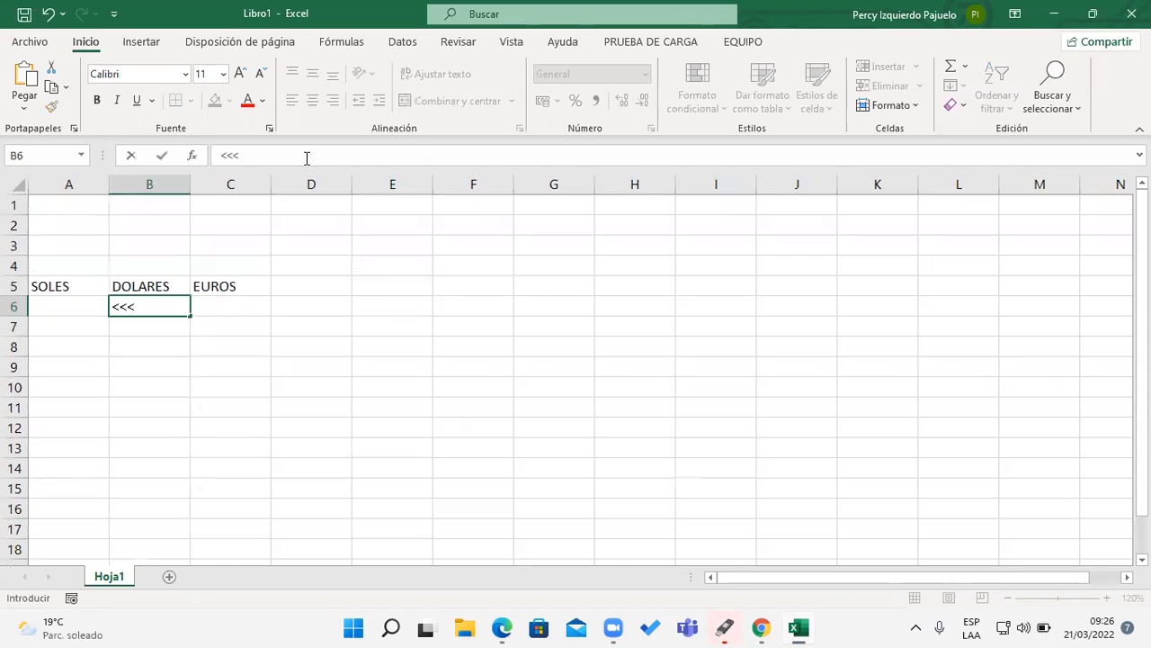
pyautogui.moveTo(104, 284); pyautogui.dragTo(255, 327)
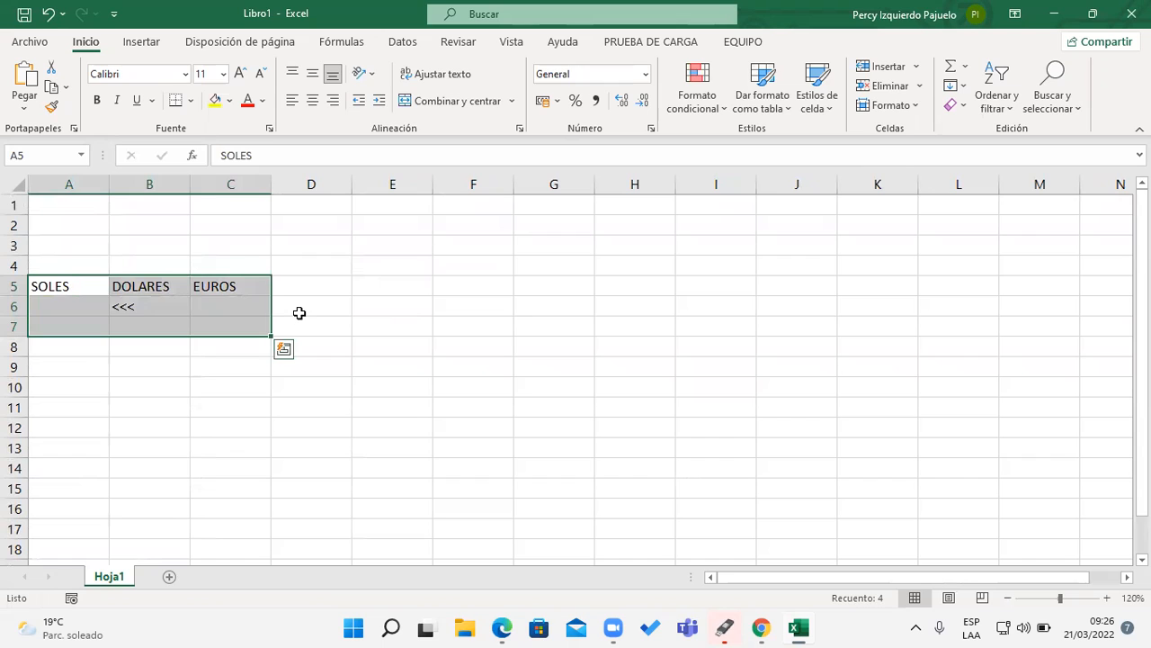
pyautogui.press('Delete')
# Enter the headings SOLES, DOLARES and EUROS in cells A1 to C1
pyautogui.click(72, 209)
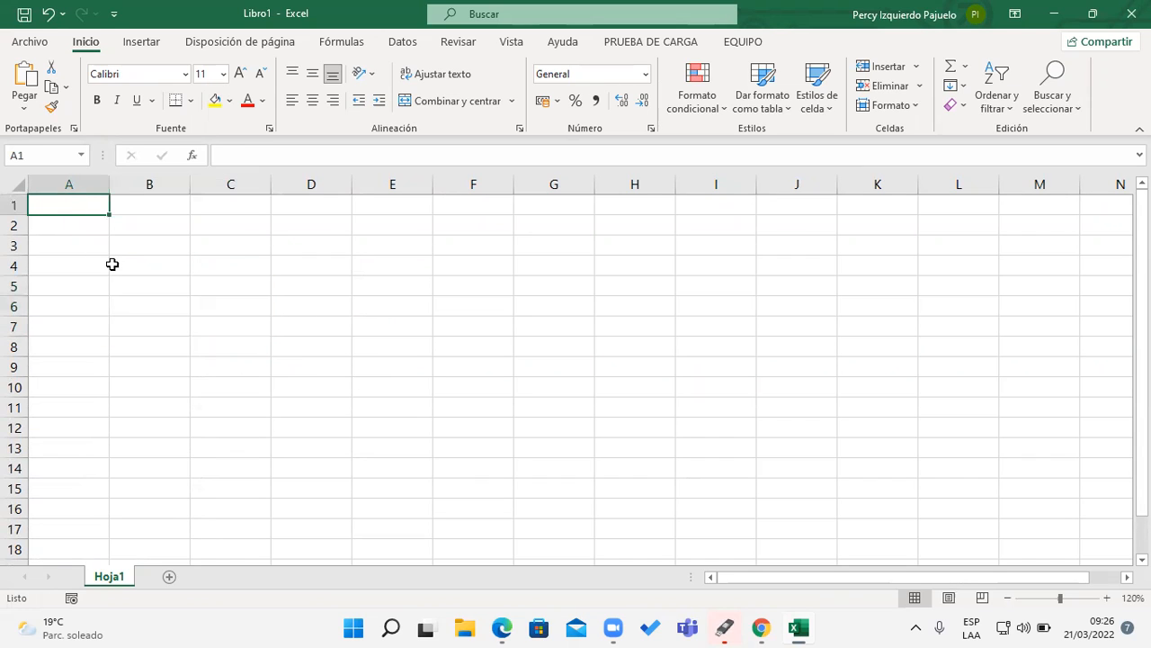
pyautogui.write('SOLES')
pyautogui.press('Tab')
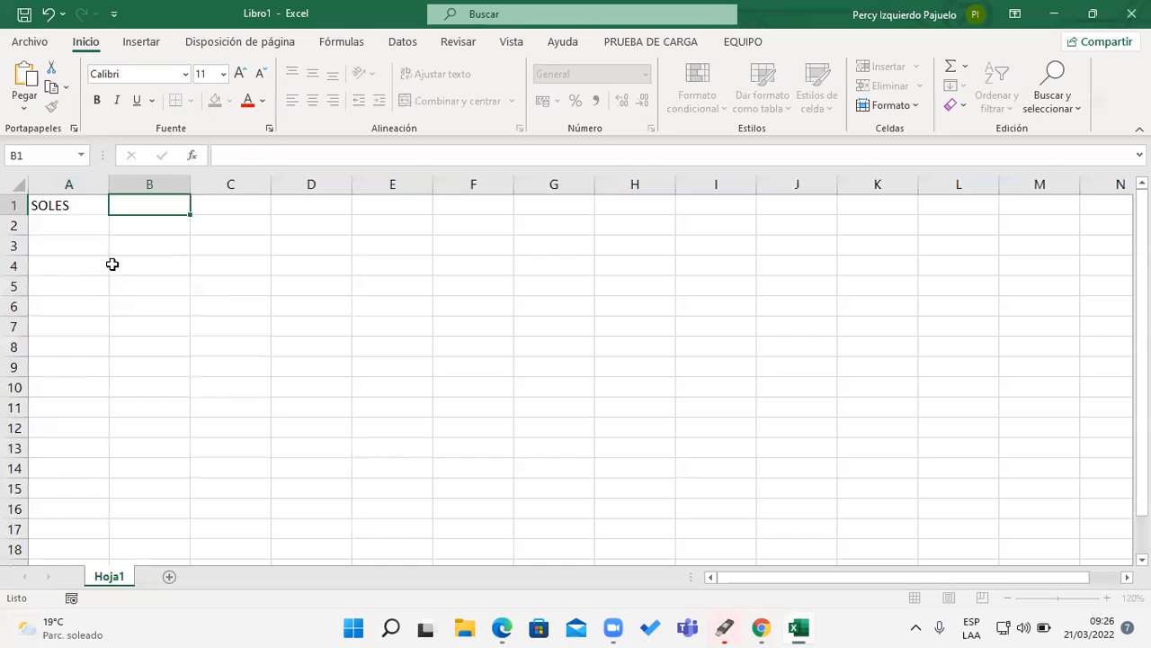
pyautogui.write('DOLARES')
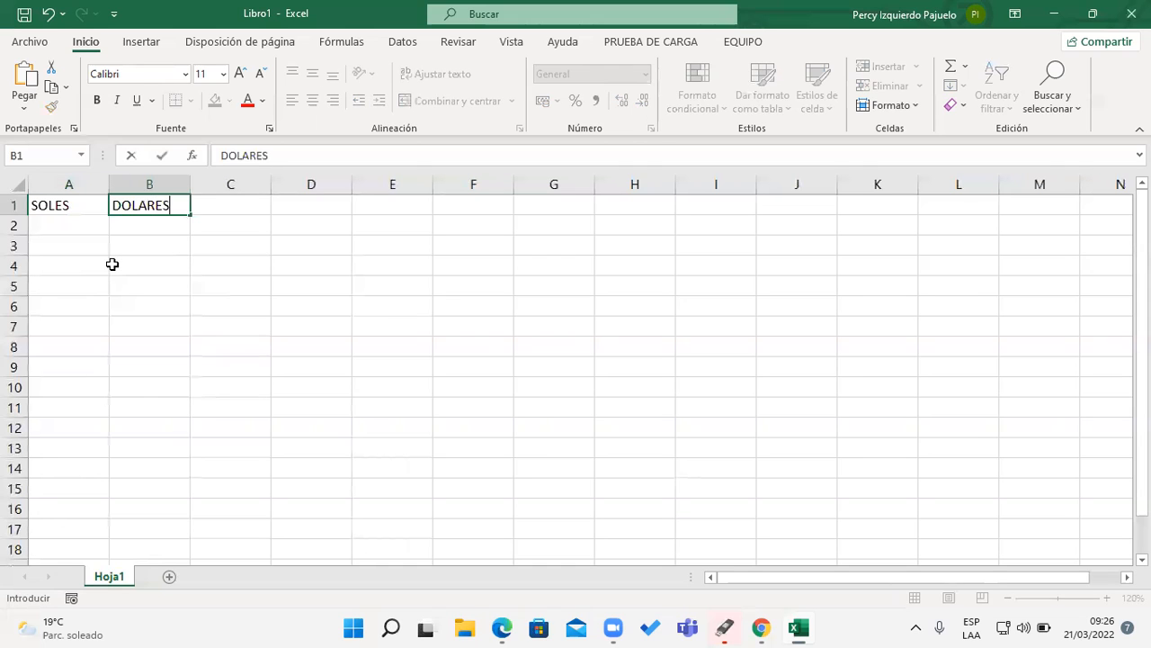
pyautogui.press('Tab')
pyautogui.write('EUROS')
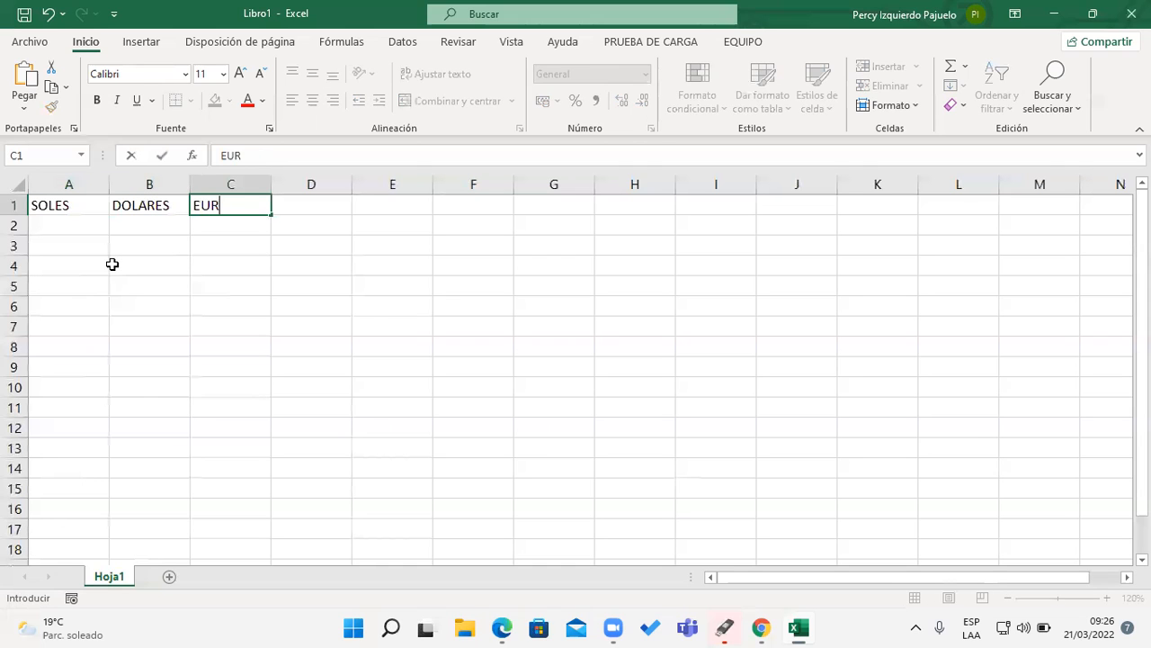
# Enter the soles amounts 1800, 1200, 1400, 2000, 1980, 3500 and 1700 in cells A2 to A8
pyautogui.click(110, 265)
pyautogui.press('Down')
pyautogui.press('Down')
pyautogui.press('Up')
pyautogui.press('Up')
pyautogui.press('Up')
pyautogui.press('Up')
pyautogui.write('1800')
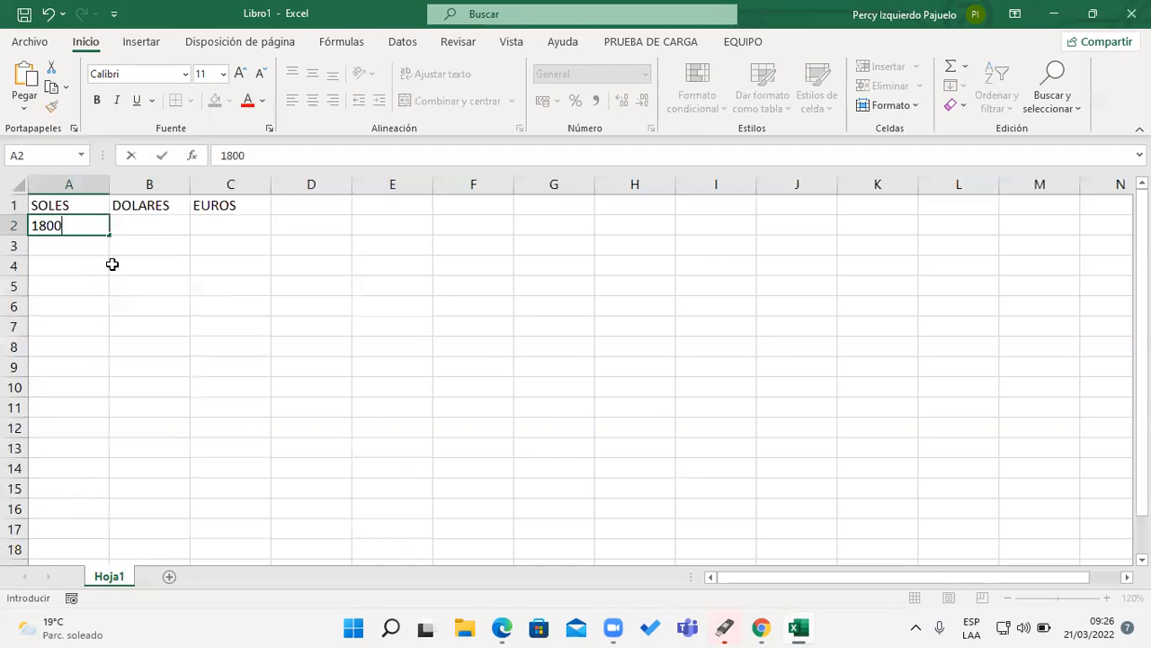
pyautogui.press('Return')
pyautogui.write('1200')
pyautogui.press('Return')
pyautogui.write('140')
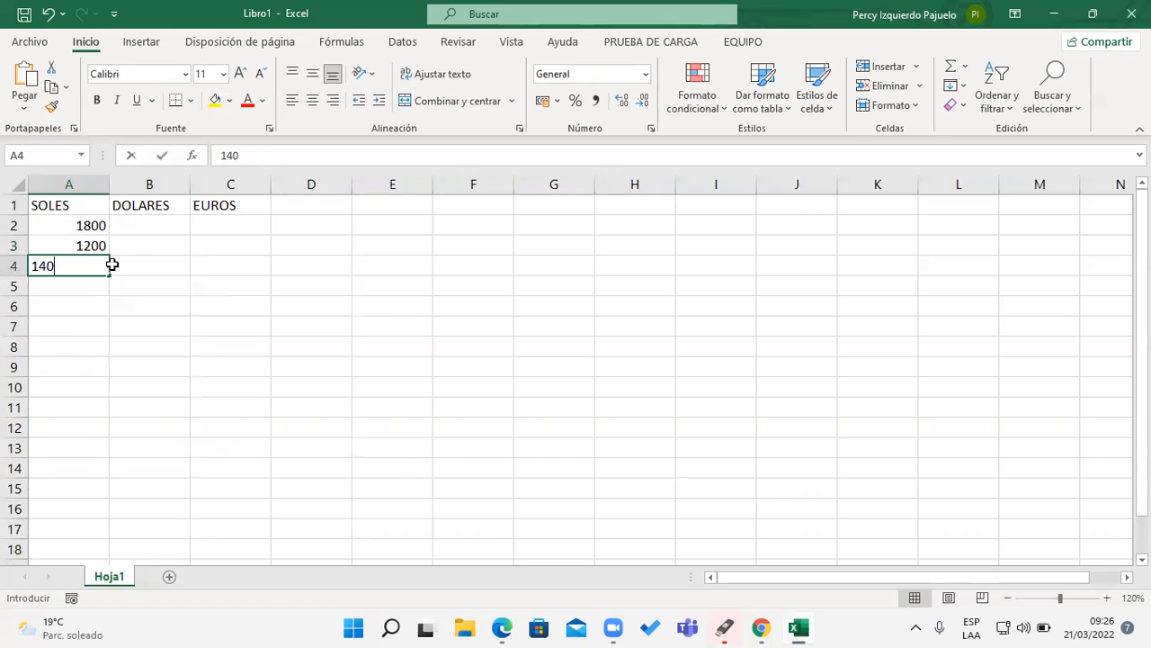
pyautogui.write('0')
pyautogui.press('Return')
pyautogui.write('2000')
pyautogui.press('Return')
pyautogui.write('1980')
pyautogui.press('Return')
pyautogui.write('35')
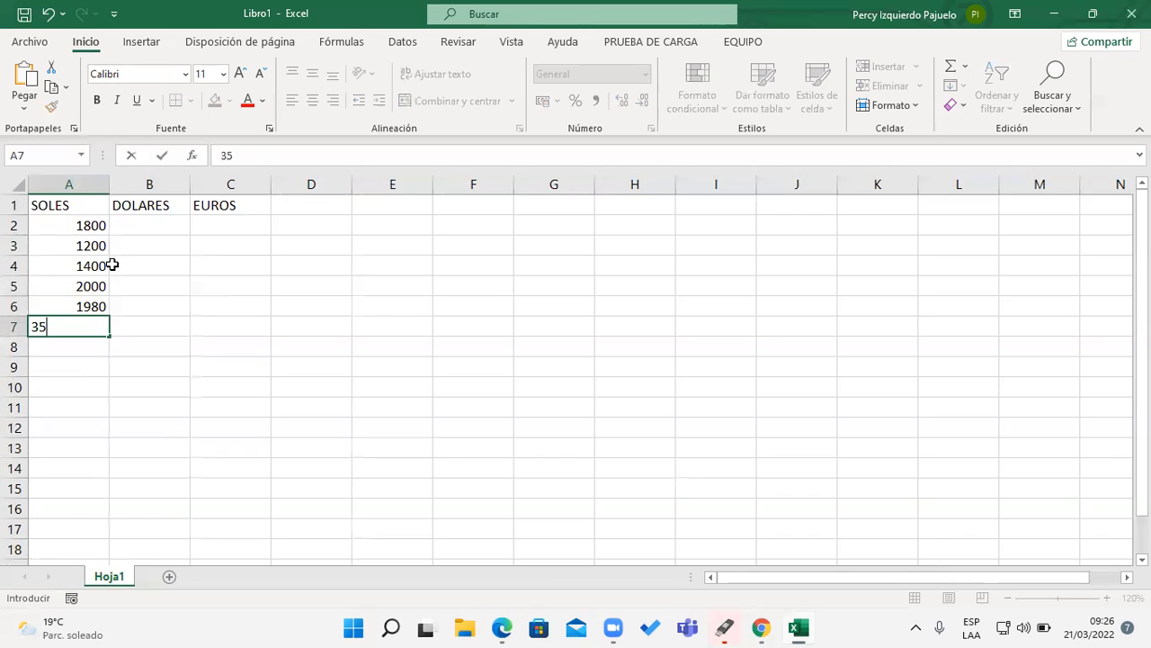
pyautogui.write('00')
pyautogui.press('Return')
pyautogui.write('1700')
pyautogui.press('Return')
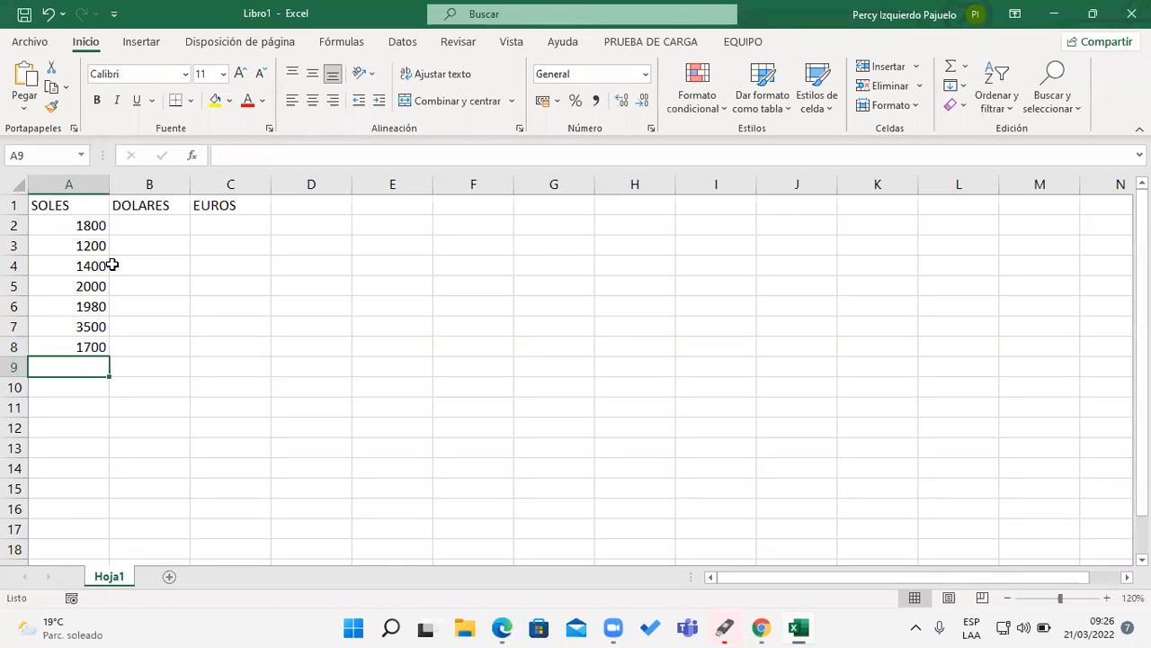
# Enter the labels P. DÓLAR in cell C10 and P. EURO in cell D10
pyautogui.click(252, 411)
pyautogui.click(244, 388)
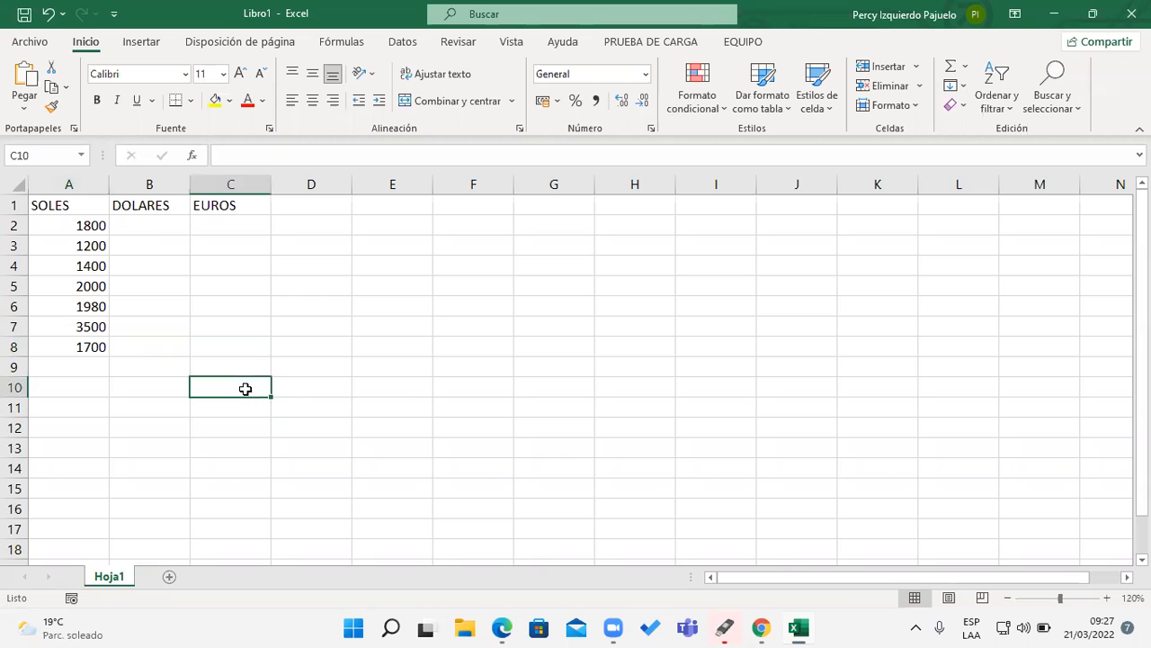
pyautogui.rightClick(633, 405)
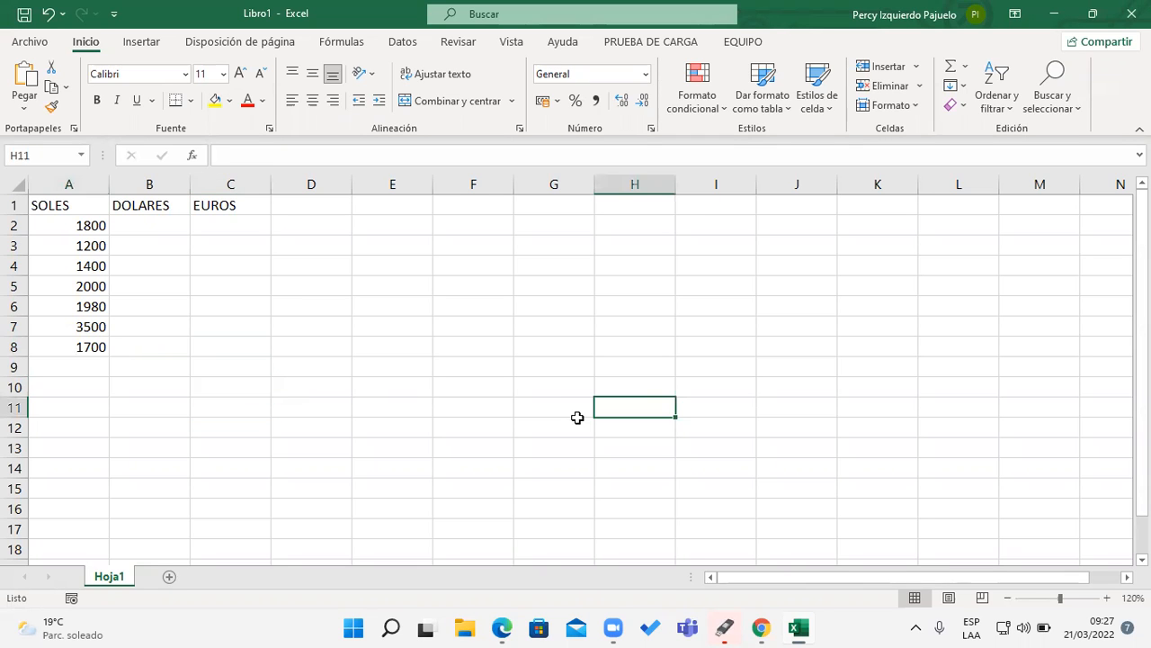
pyautogui.click(264, 390)
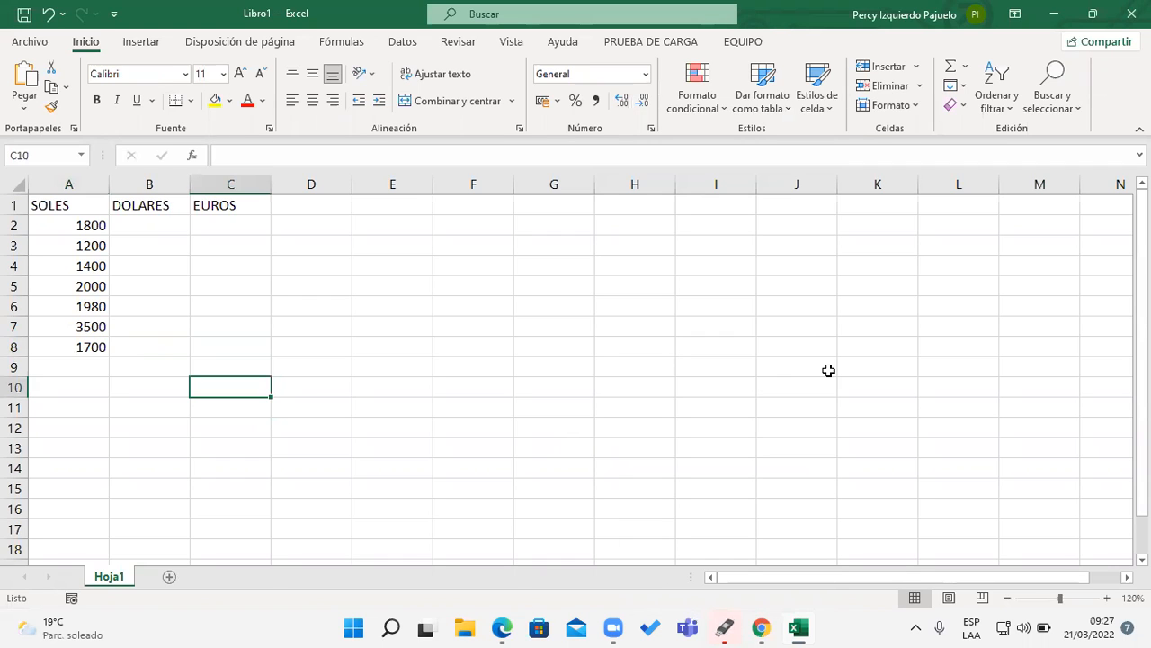
pyautogui.write('P')
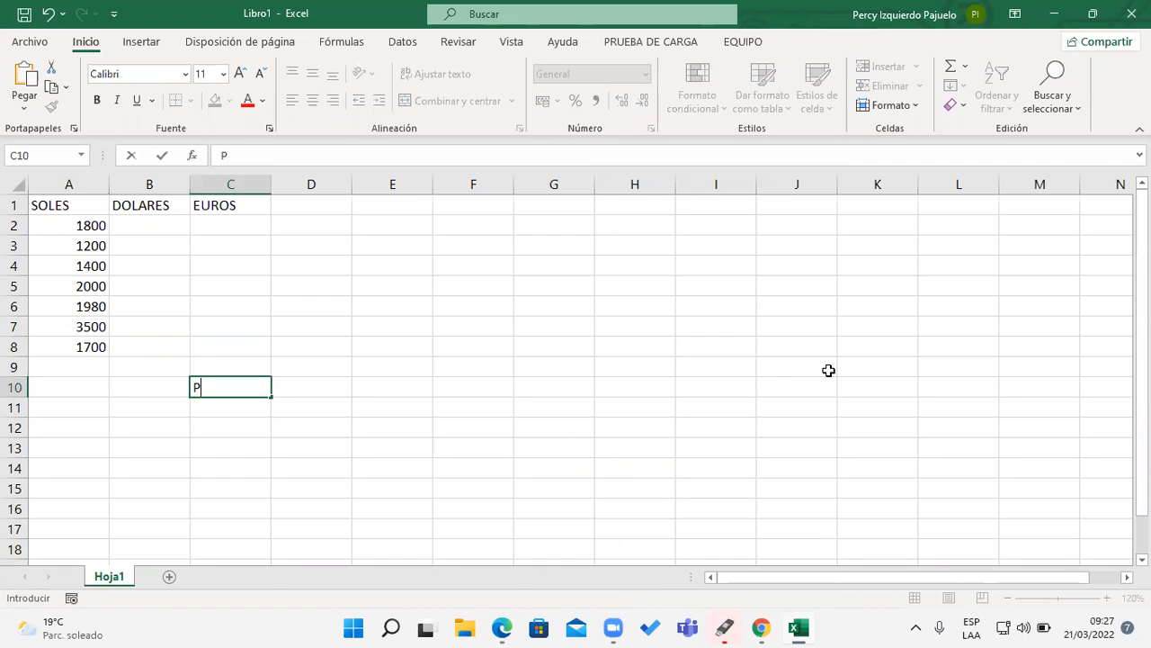
pyautogui.write('. DOLAR')
pyautogui.press('Tab')
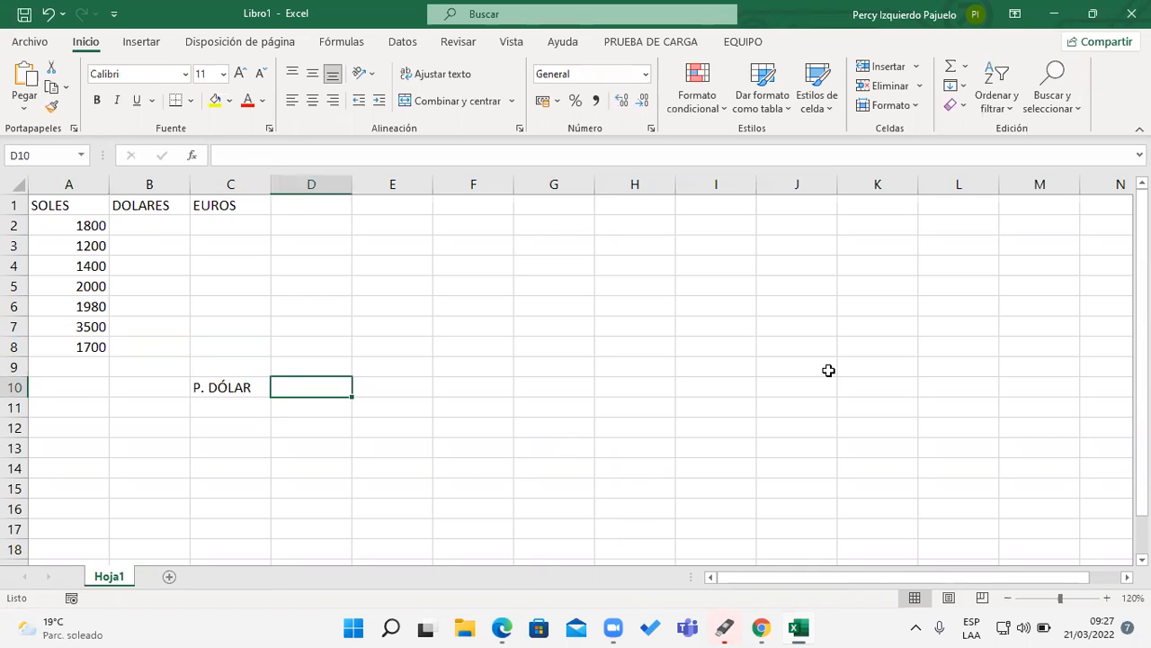
pyautogui.write('P. EURO')
pyautogui.press('Return')
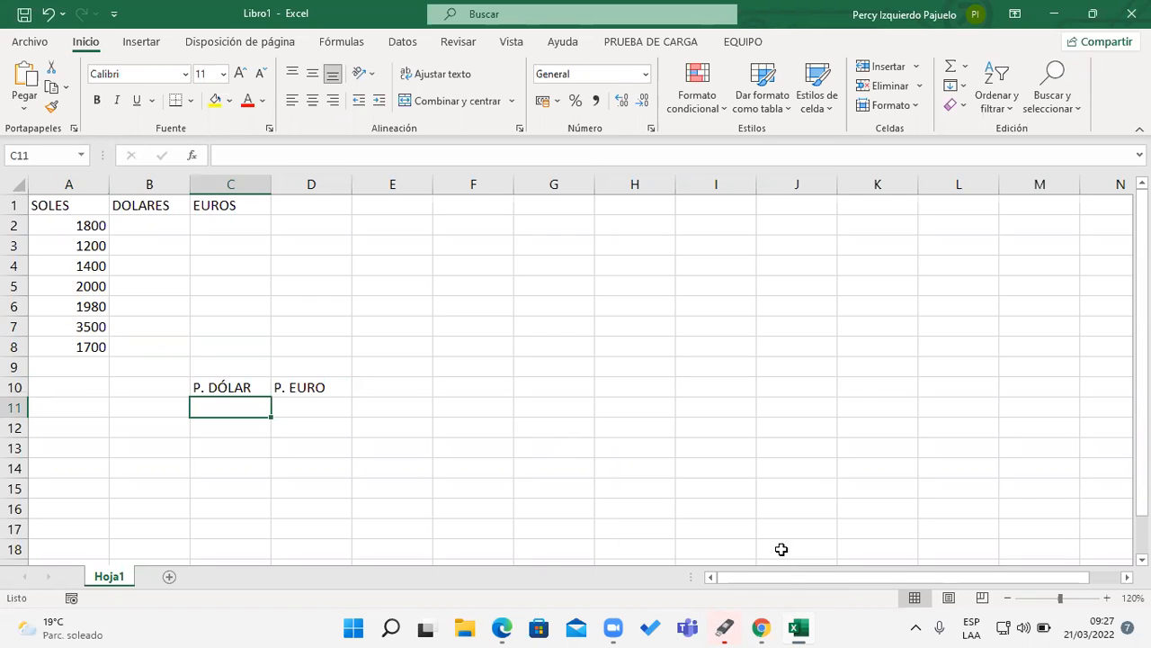
# Switch to Chrome, search Google for PRECIO DEL DOLAR in a new tab and highlight the rate in Peruvian soles
pyautogui.click(761, 627)
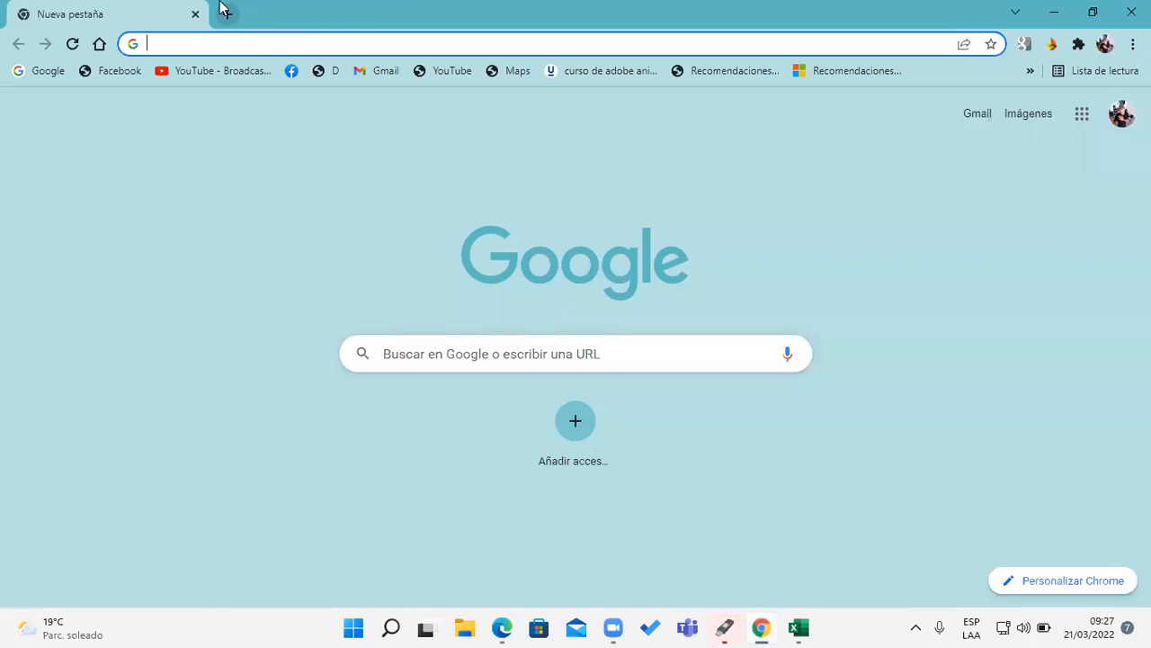
pyautogui.click(225, 13)
pyautogui.click(510, 355)
pyautogui.write('PR')
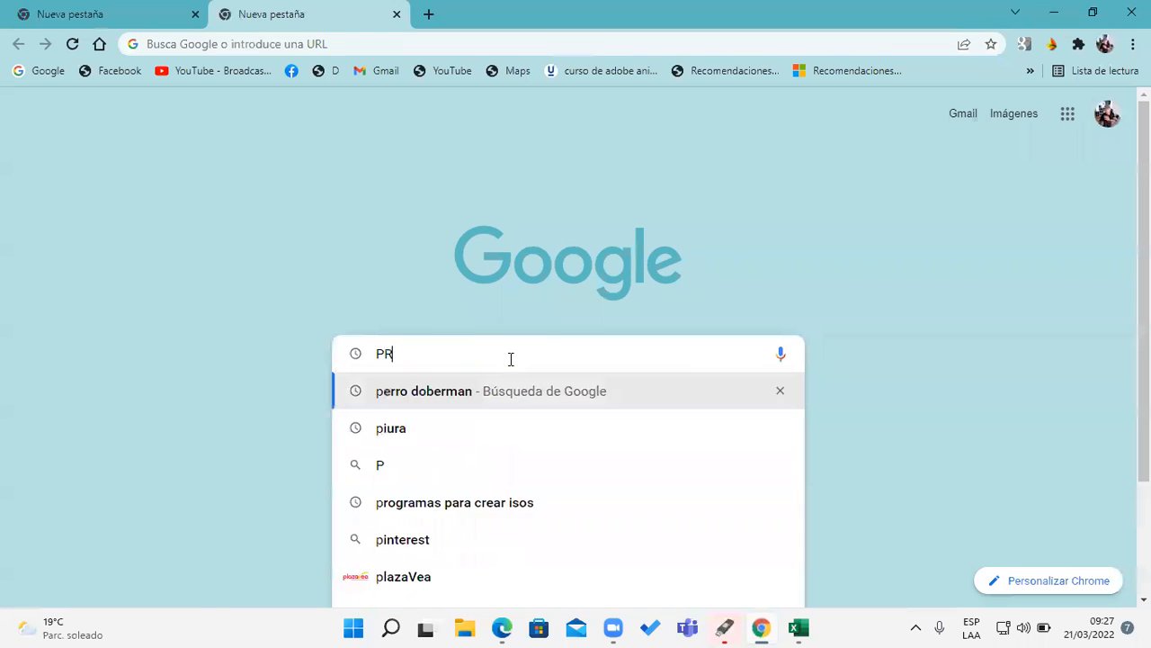
pyautogui.write('ECIO DEL DOL')
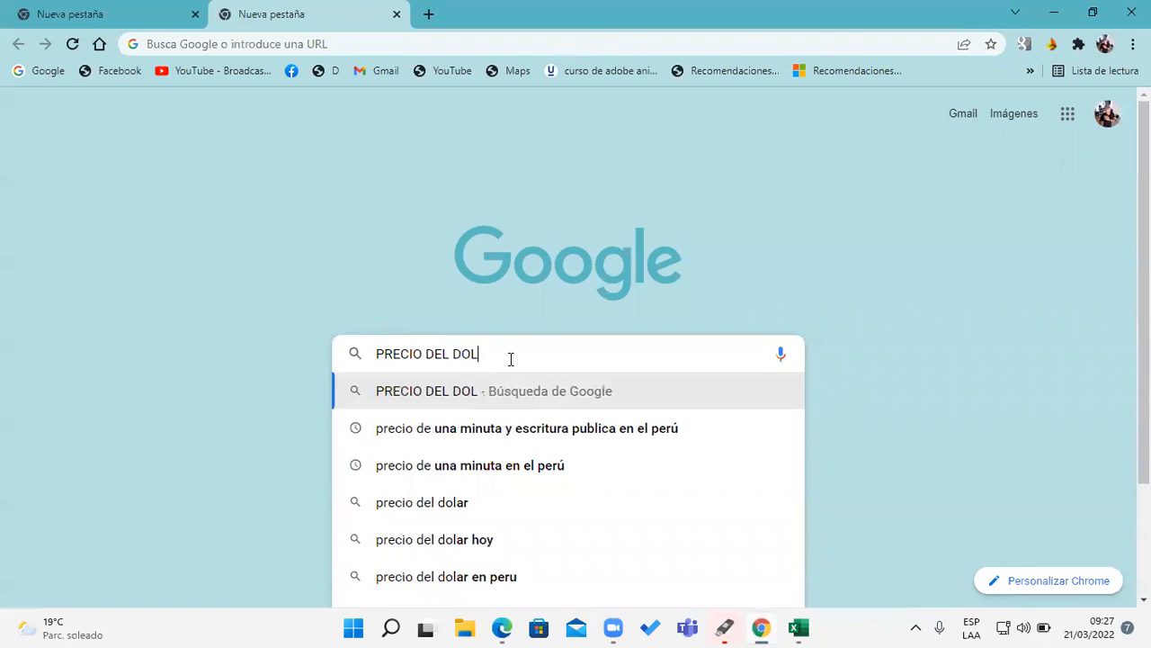
pyautogui.write('AR')
pyautogui.press('Return')
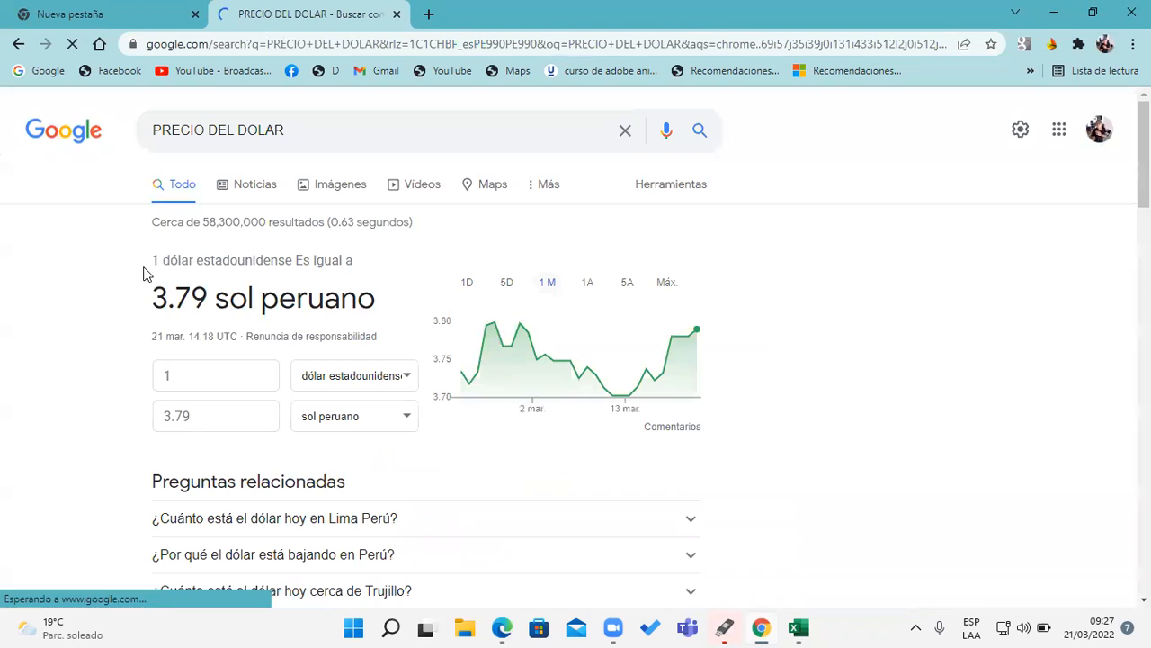
pyautogui.moveTo(153, 287); pyautogui.dragTo(423, 299)
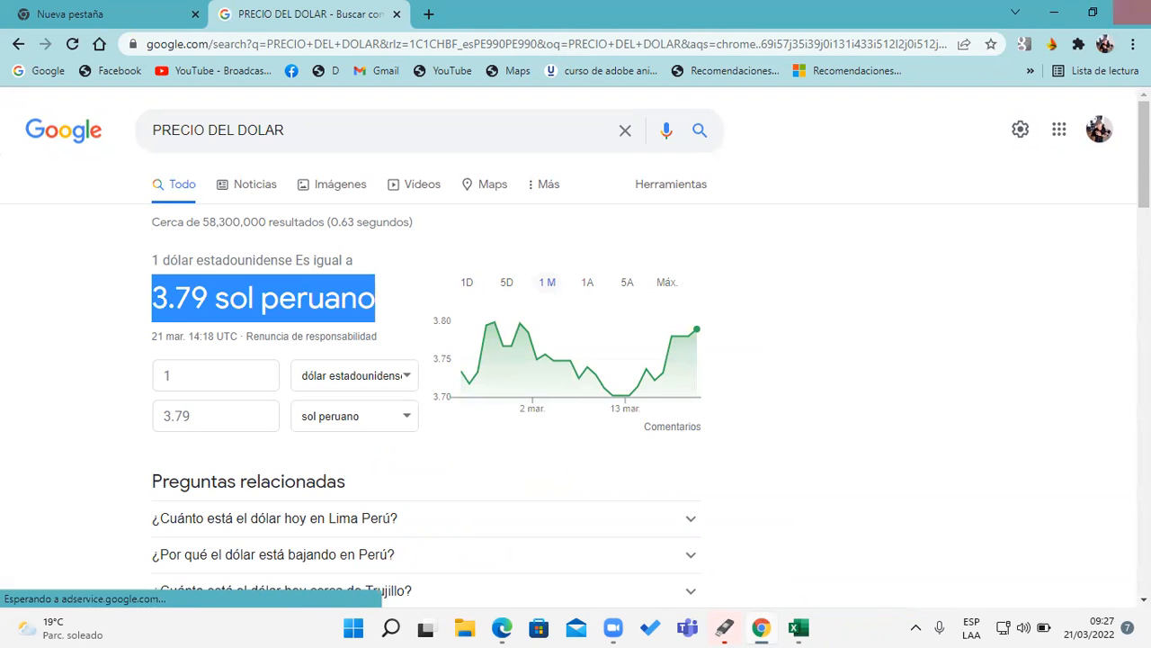
# Return to Excel, enter the dollar price 3.79 in cell C11 and select cell D11
pyautogui.click(1054, 13)
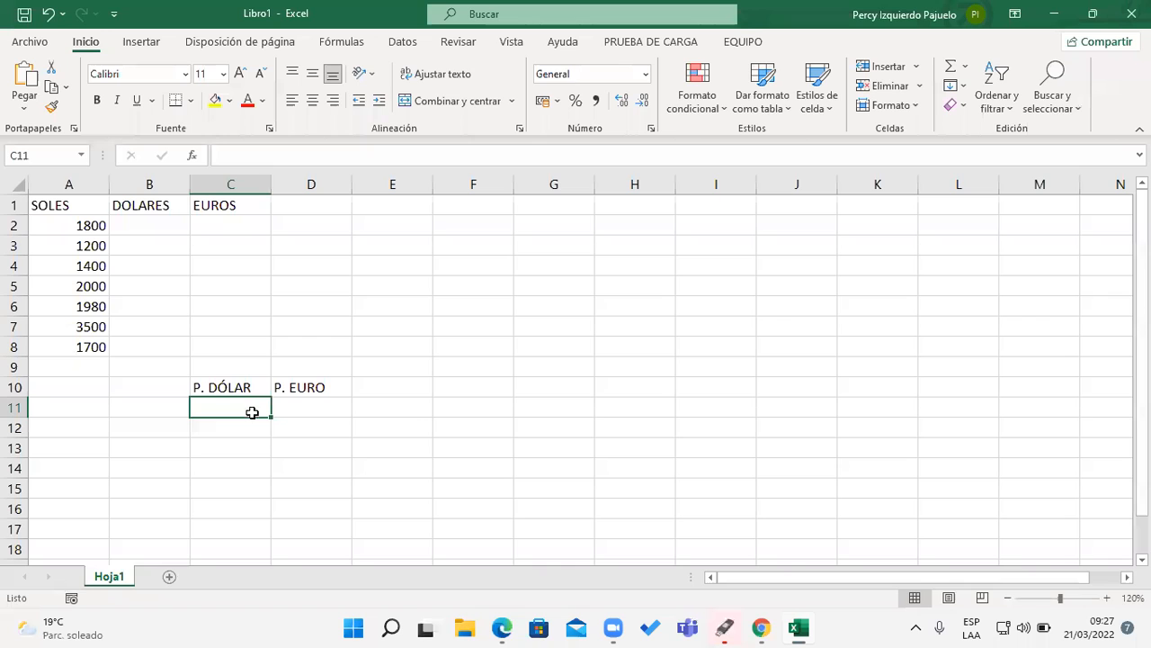
pyautogui.write('3.7')
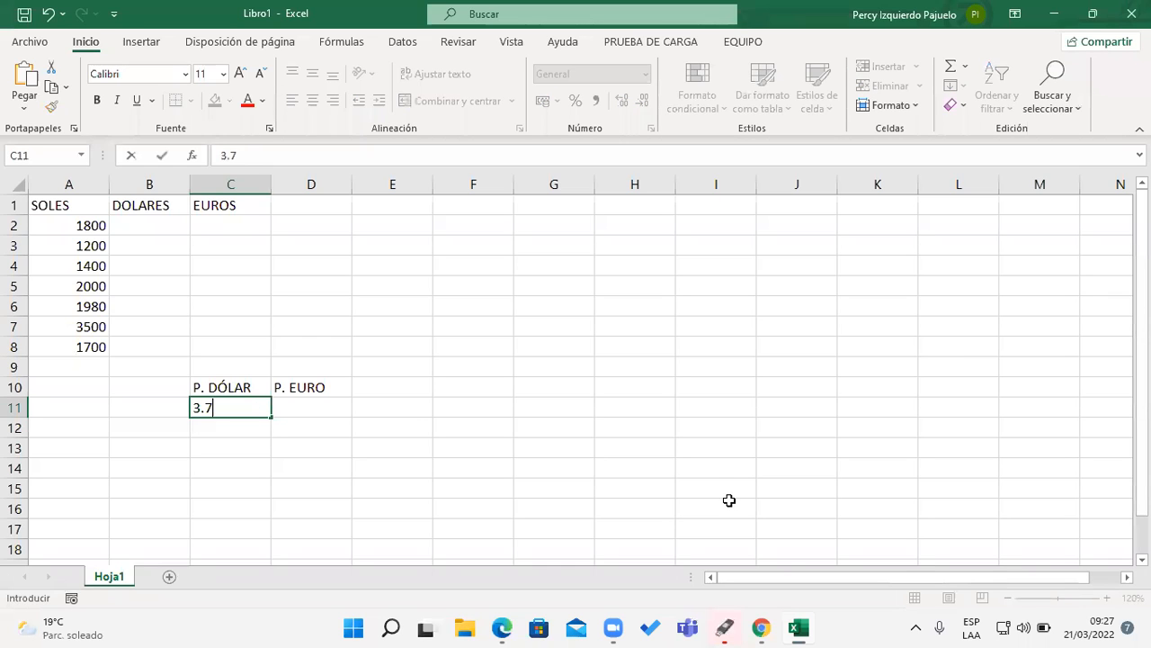
pyautogui.write('9')
pyautogui.press('Return')
pyautogui.press('Right')
pyautogui.press('Up')
# Switch to Chrome and look up the euro price in the search suggestions for PRECIO DEL EU
pyautogui.click(758, 627)
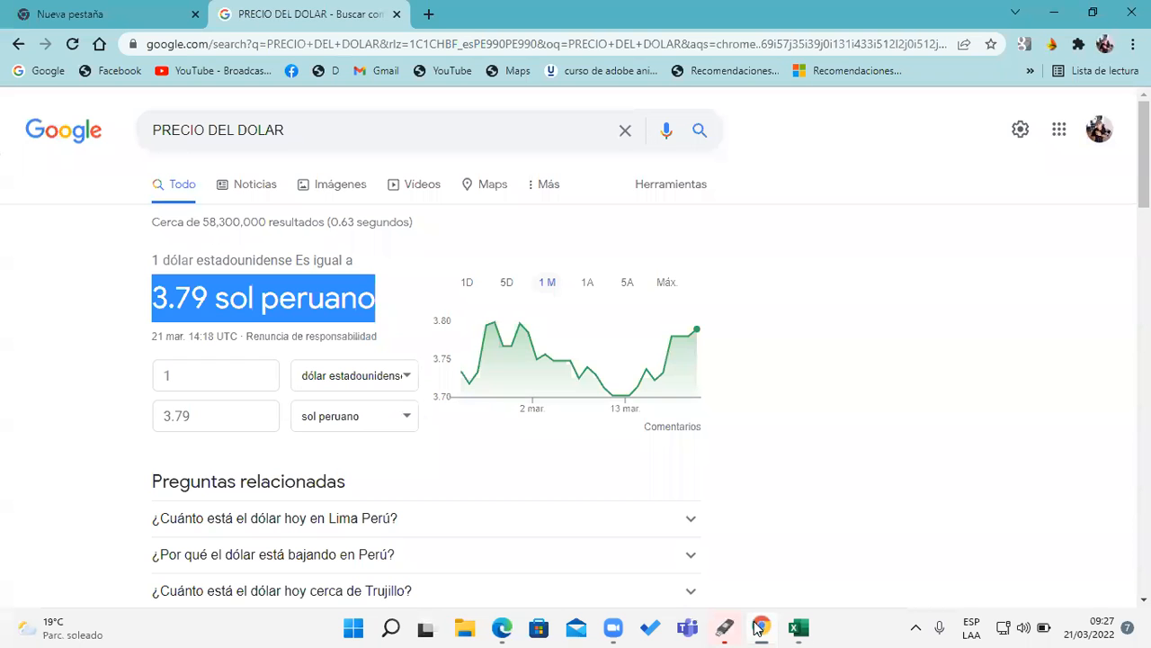
pyautogui.doubleClick(248, 129)
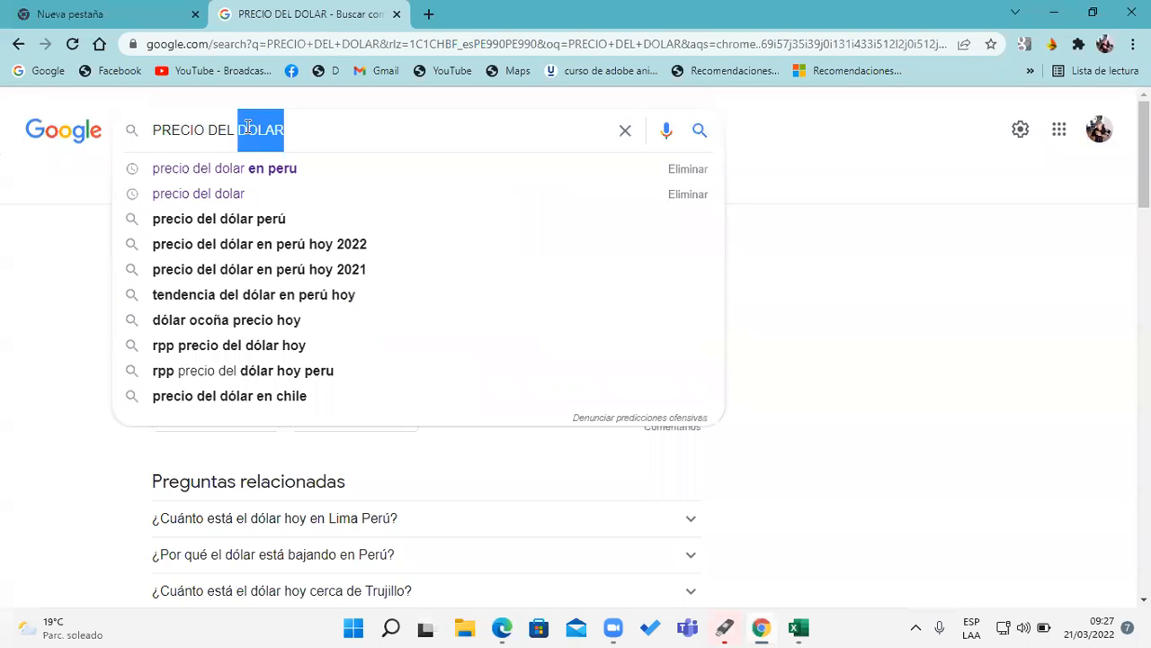
pyautogui.write('EU')
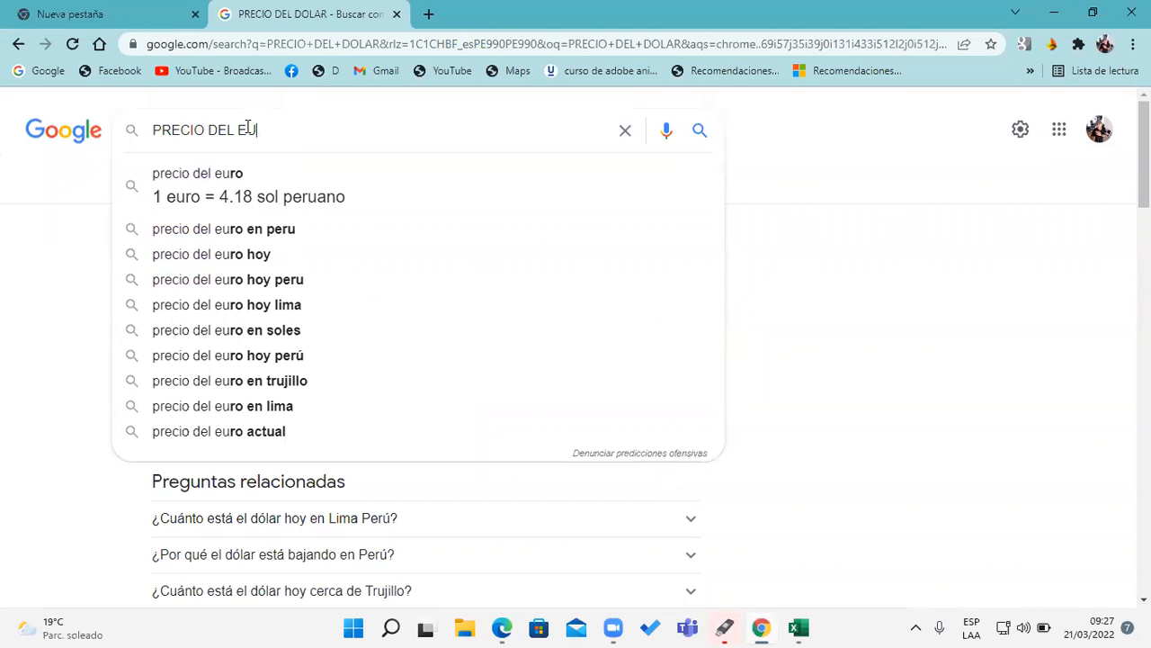
# Return to Excel and enter the euro price 4.18 in cell D11
pyautogui.click(1053, 14)
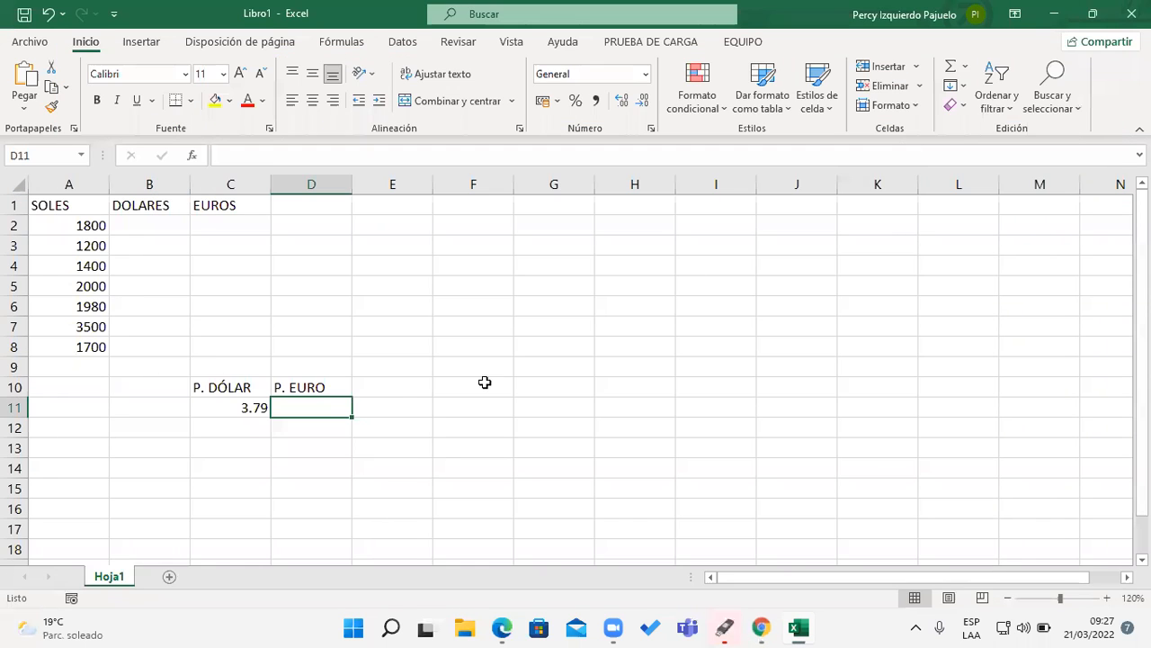
pyautogui.write('4.18')
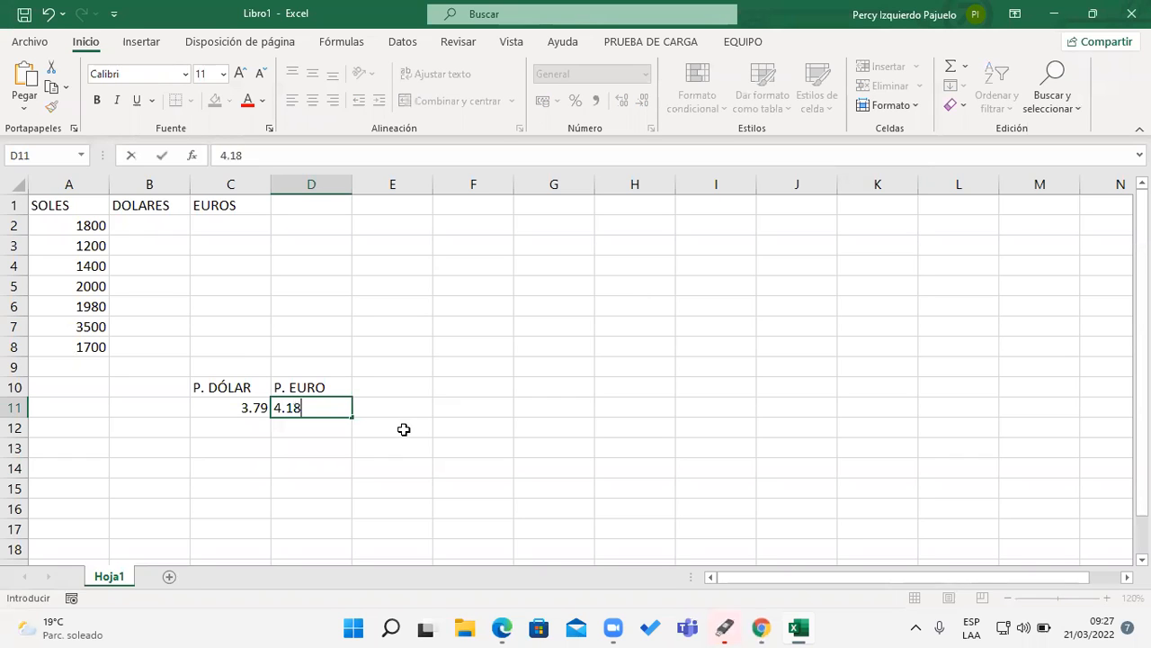
pyautogui.press('Return')
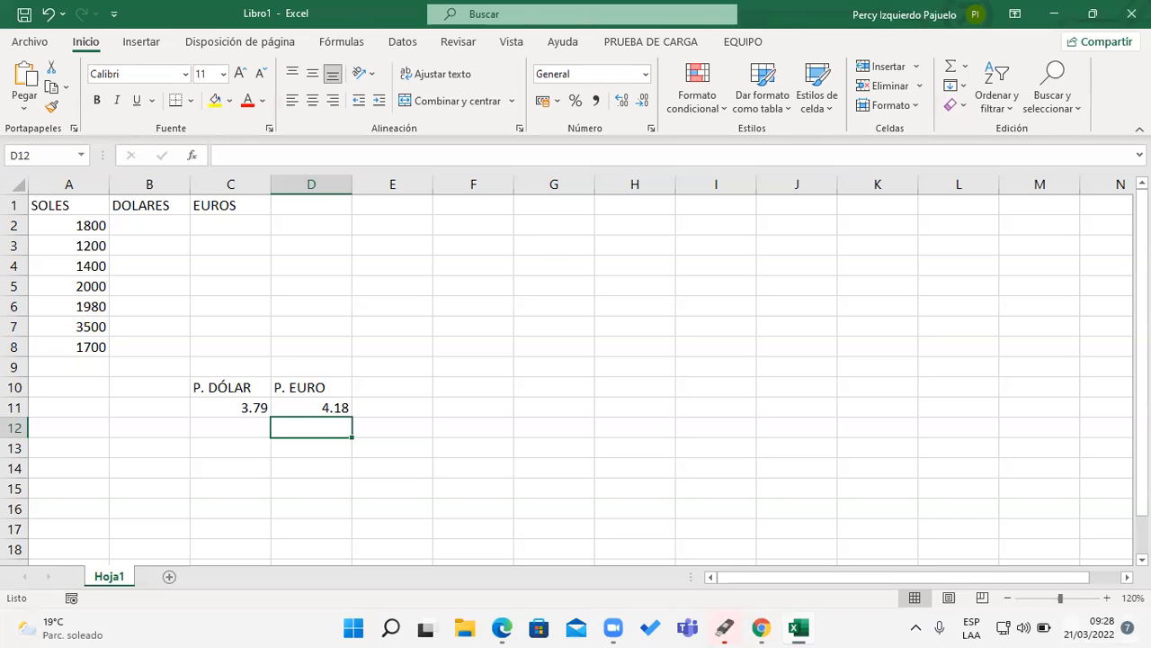
# Enlarge the sheet to 140% zoom and apply all borders to the currency table A1:C8
pyautogui.click(1107, 598)
pyautogui.click(1107, 598)
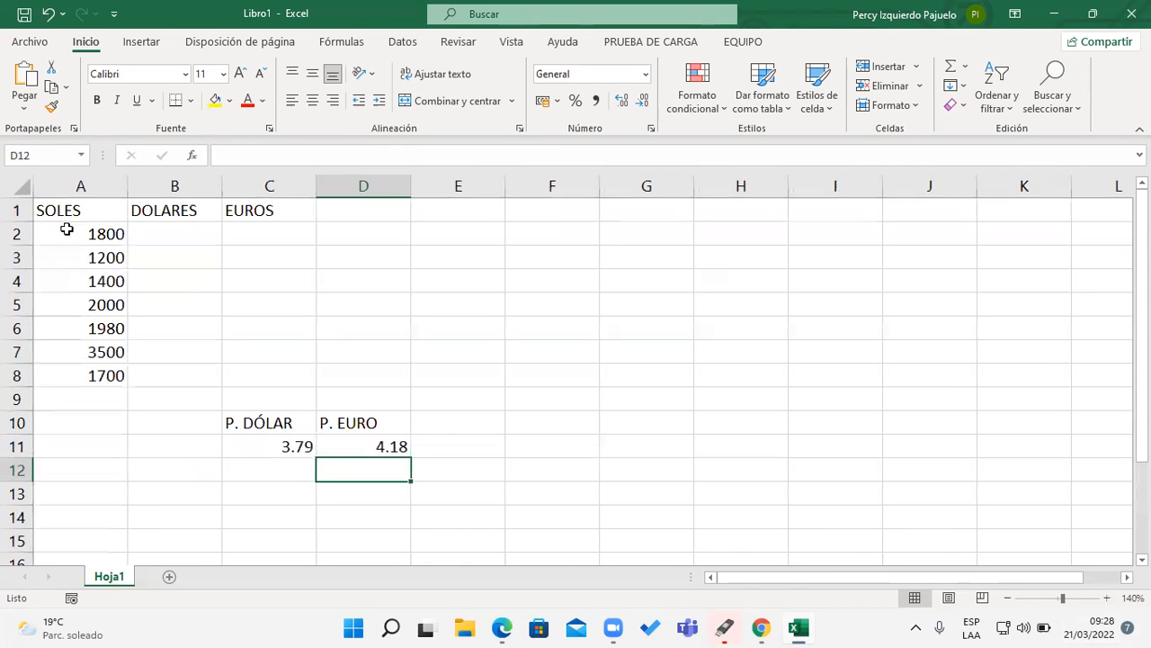
pyautogui.moveTo(51, 207); pyautogui.dragTo(260, 367)
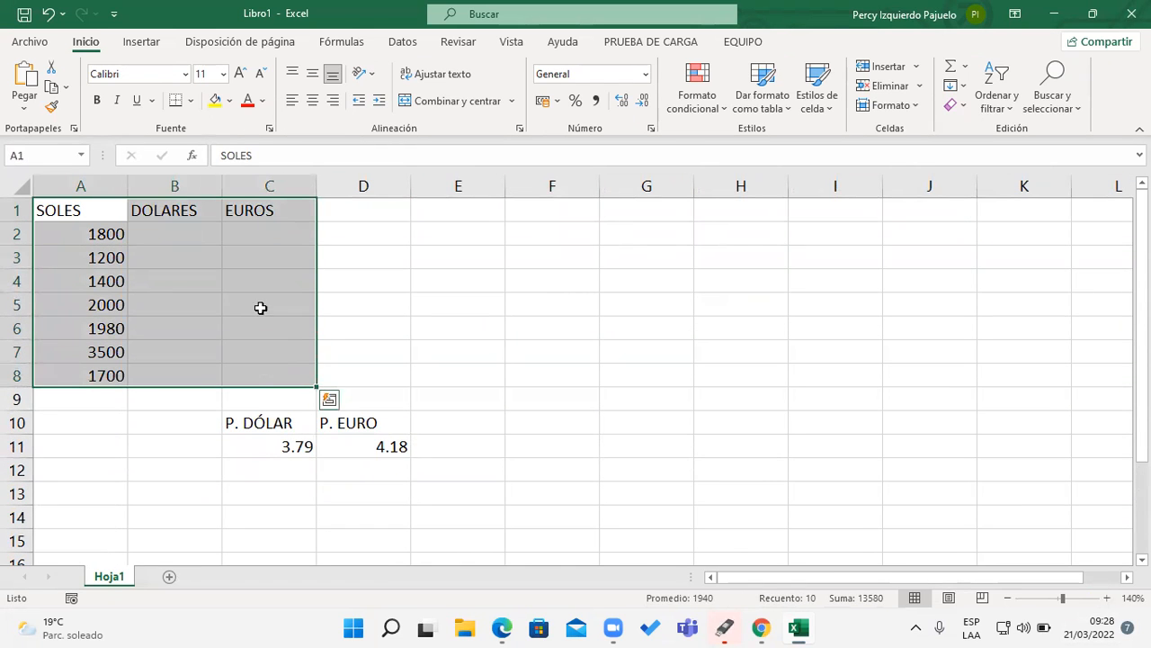
pyautogui.click(190, 100)
pyautogui.click(227, 269)
# Center the headings SOLES, DOLARES and EUROS in cells A1:C1
pyautogui.moveTo(99, 213); pyautogui.dragTo(243, 216)
pyautogui.click(312, 100)
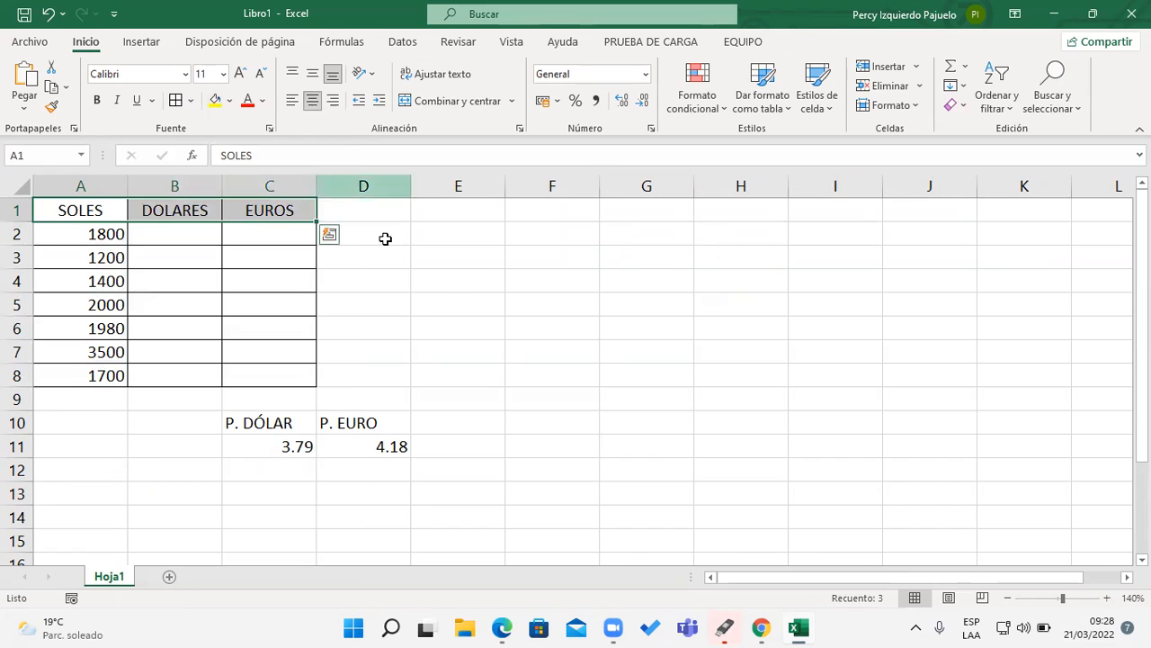
pyautogui.click(686, 360)
# Apply all borders to the price table C10:D11 and format its headings in C10:D10 as centered and bold
pyautogui.moveTo(239, 423); pyautogui.dragTo(357, 414)
pyautogui.click(176, 100)
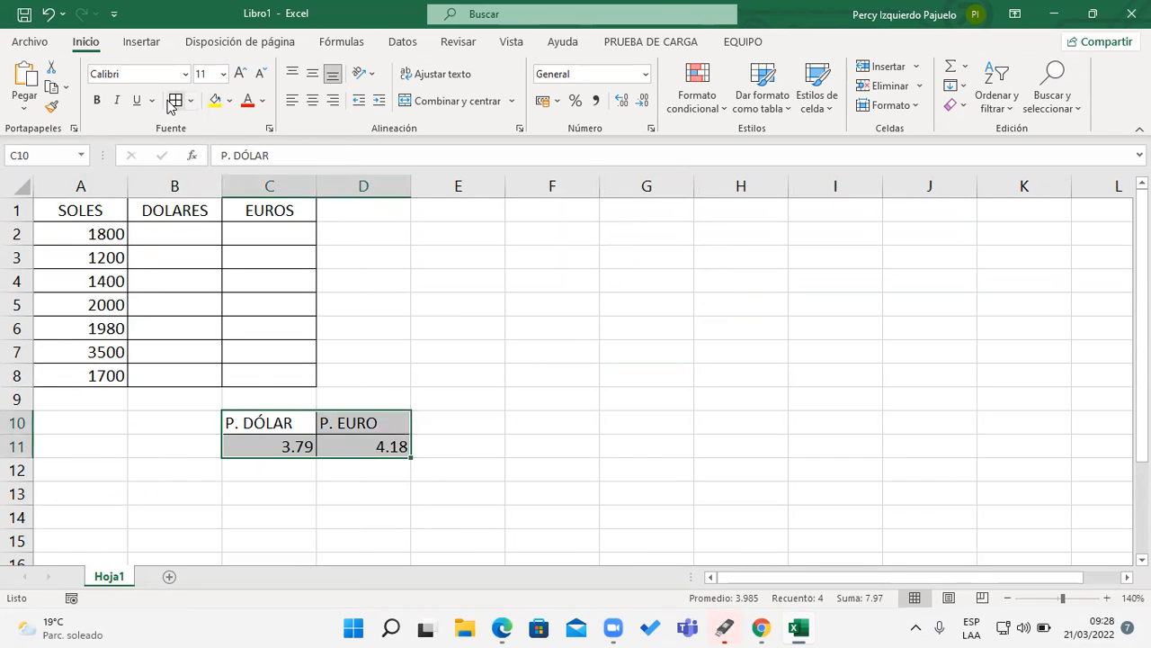
pyautogui.click(260, 420)
pyautogui.moveTo(260, 420); pyautogui.dragTo(344, 419)
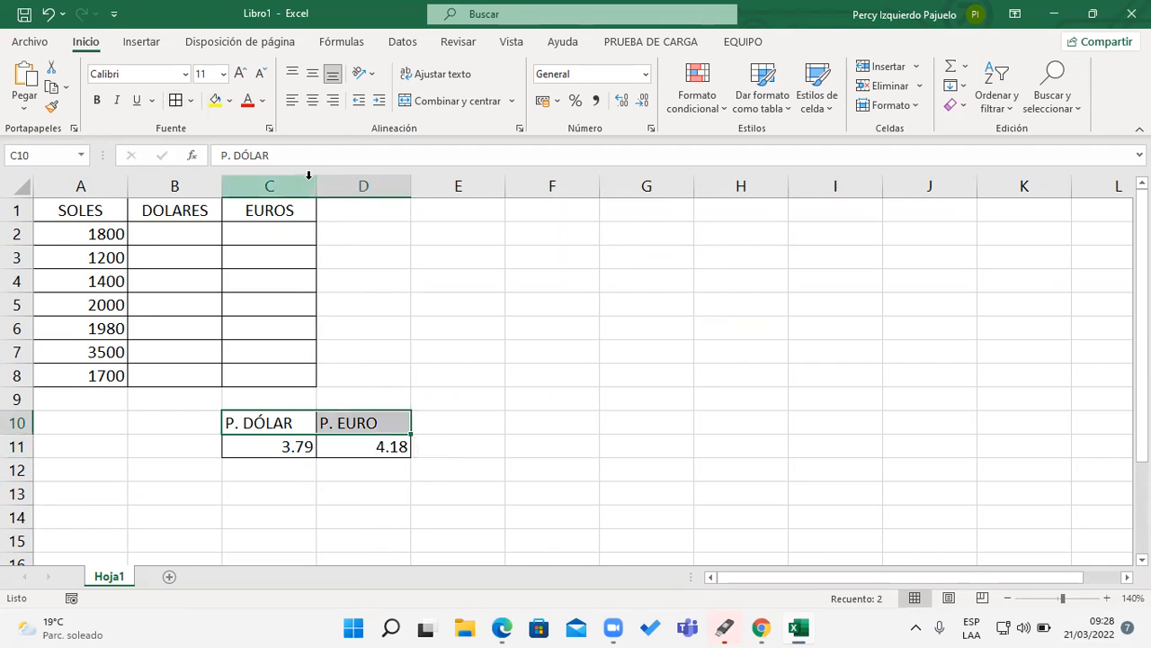
pyautogui.click(317, 104)
pyautogui.click(96, 100)
pyautogui.click(778, 338)
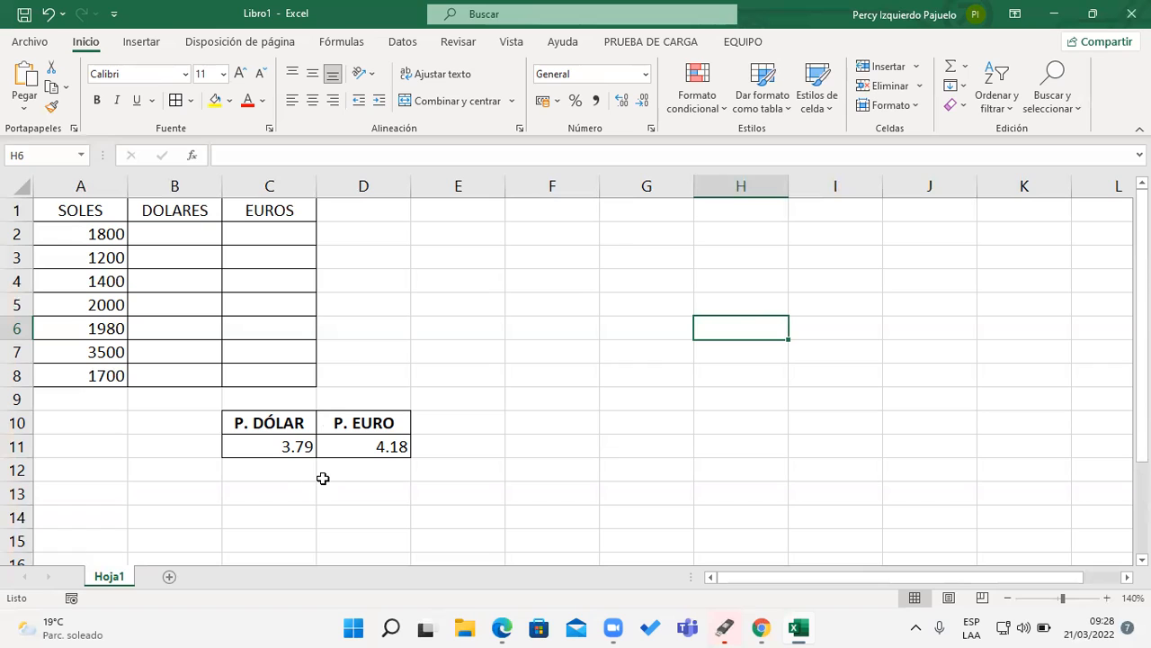
pyautogui.moveTo(276, 444); pyautogui.dragTo(357, 444)
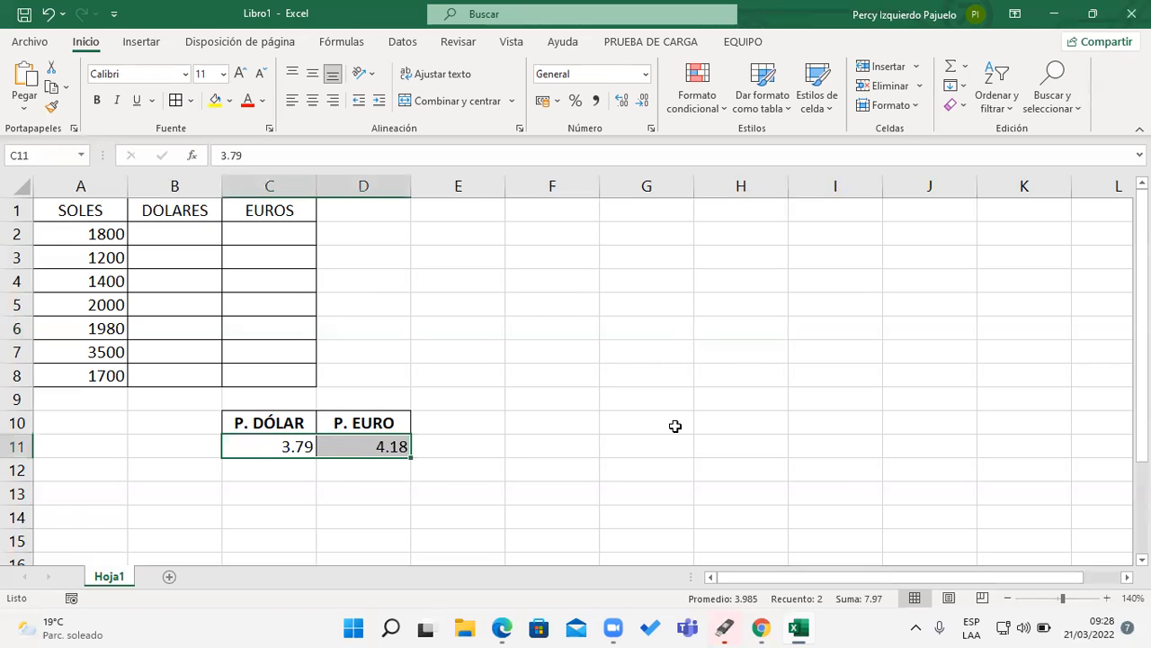
pyautogui.click(691, 464)
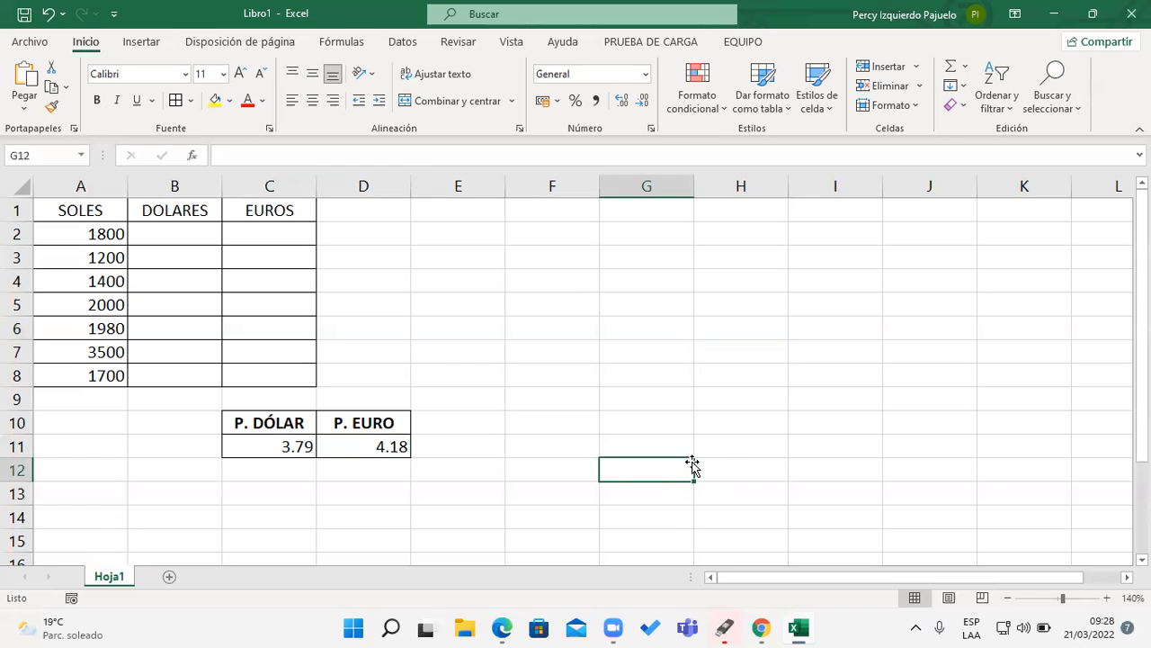
# Make the headings SOLES, DOLARES and EUROS in cells A1:C1 bold
pyautogui.moveTo(93, 209); pyautogui.dragTo(263, 210)
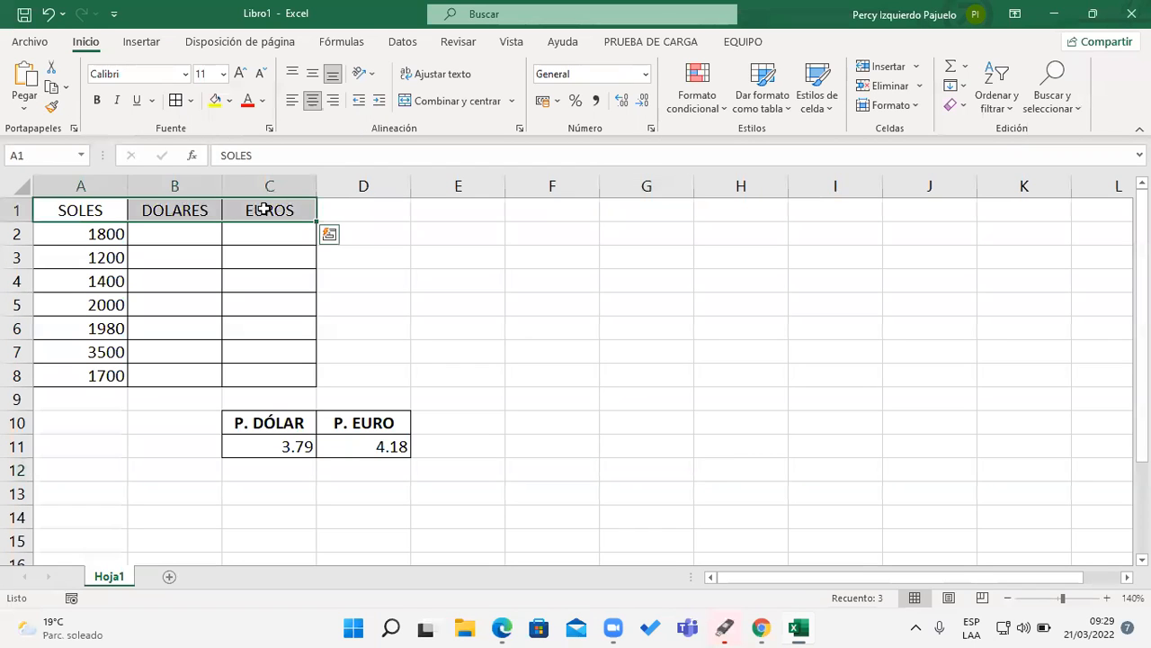
pyautogui.click(99, 101)
pyautogui.click(208, 235)
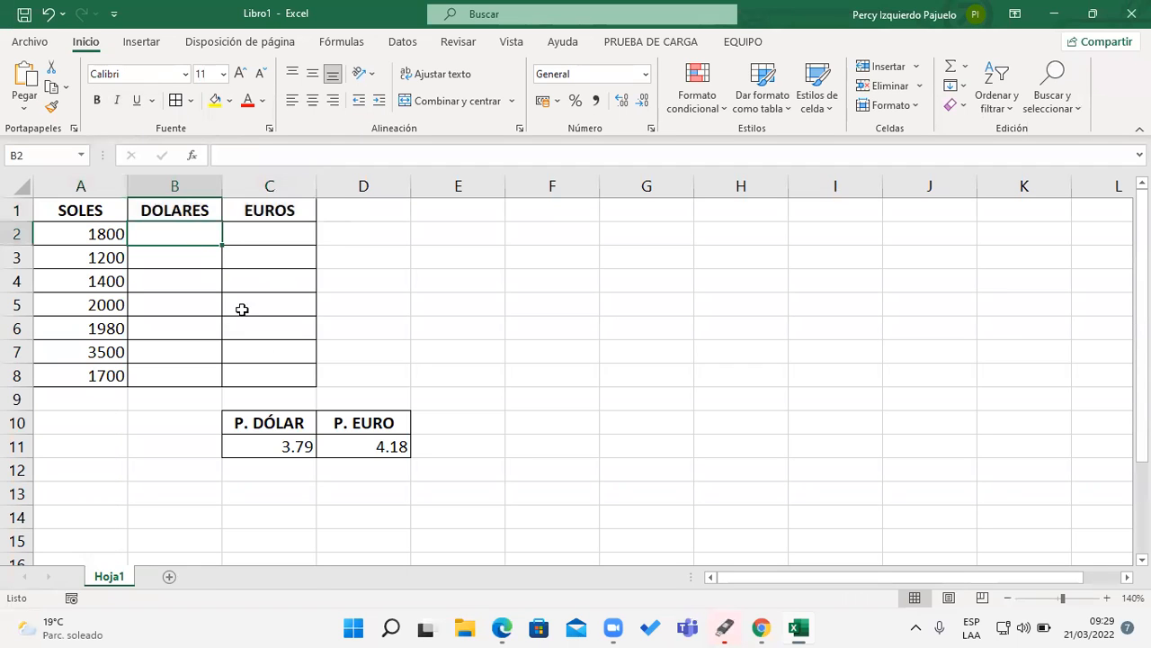
# Write the conversion note "Dolares = Soles / P. Dólar" in cell A13
pyautogui.click(95, 498)
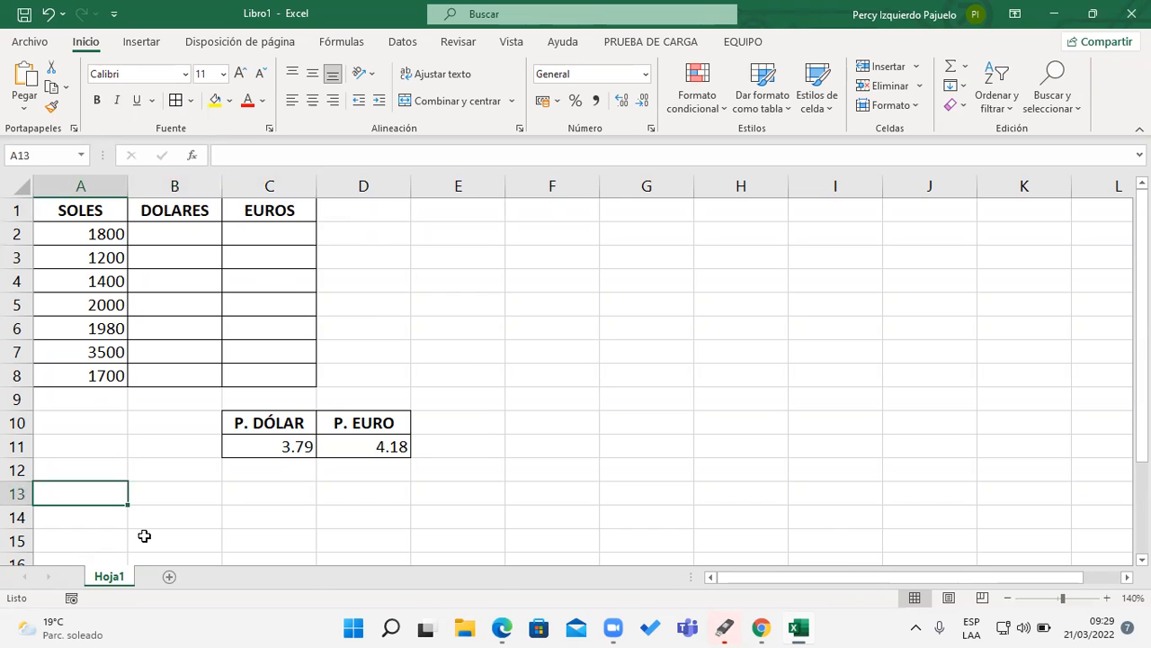
pyautogui.write('Dolares =')
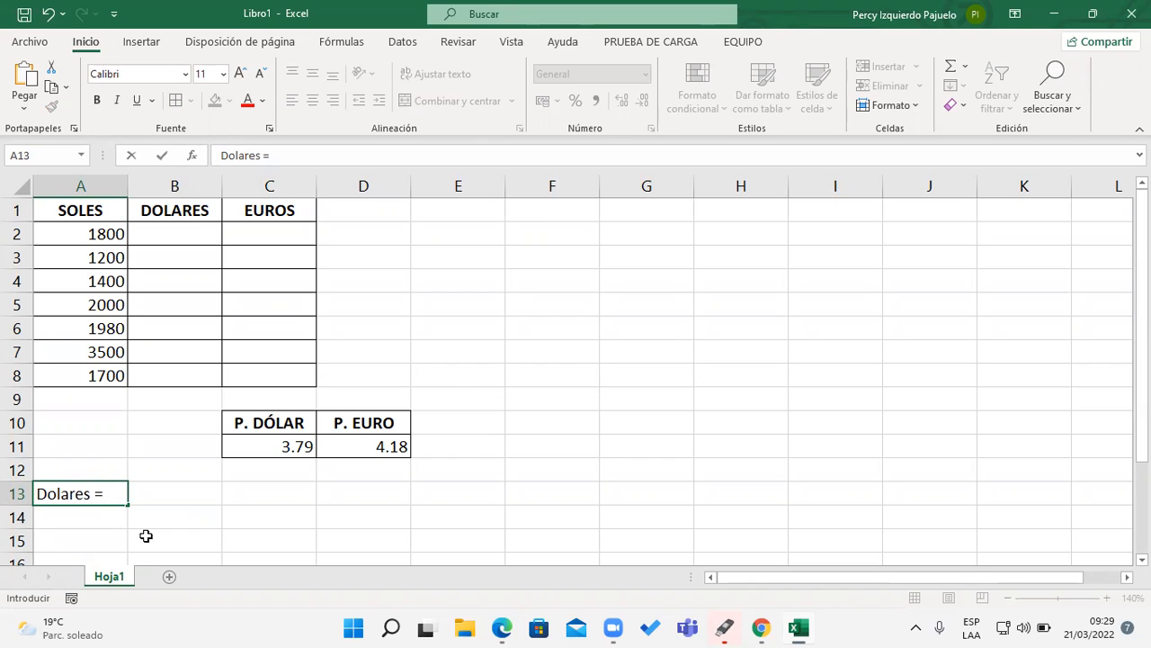
pyautogui.write('Soles / P')
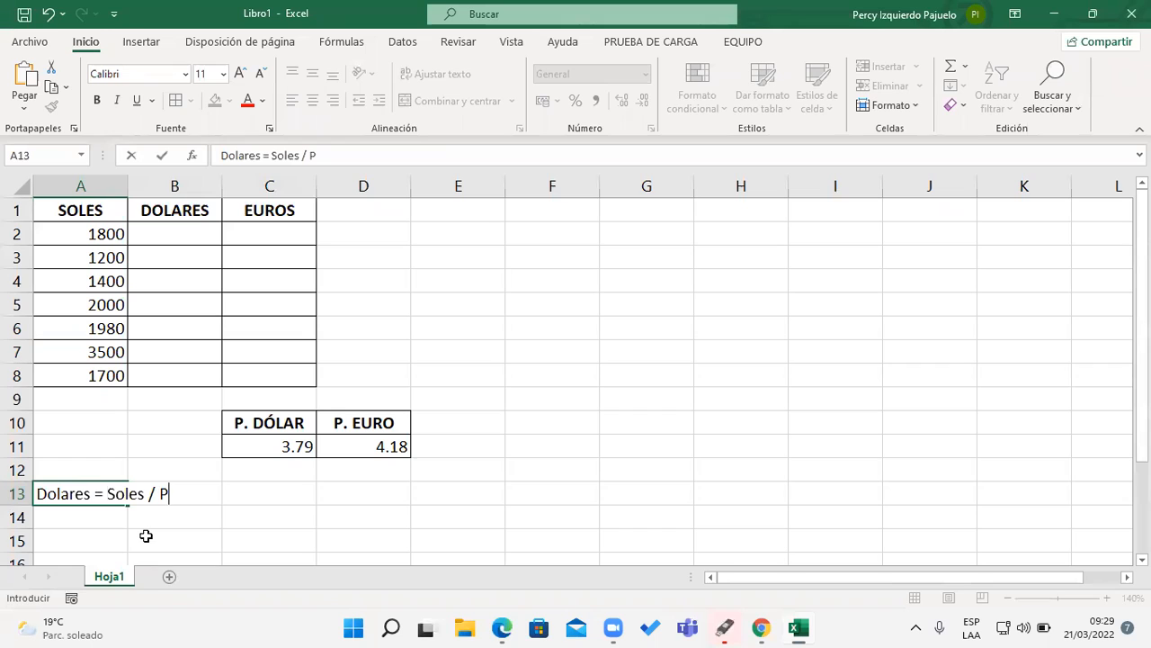
pyautogui.write('. Dólar')
pyautogui.press('Return')
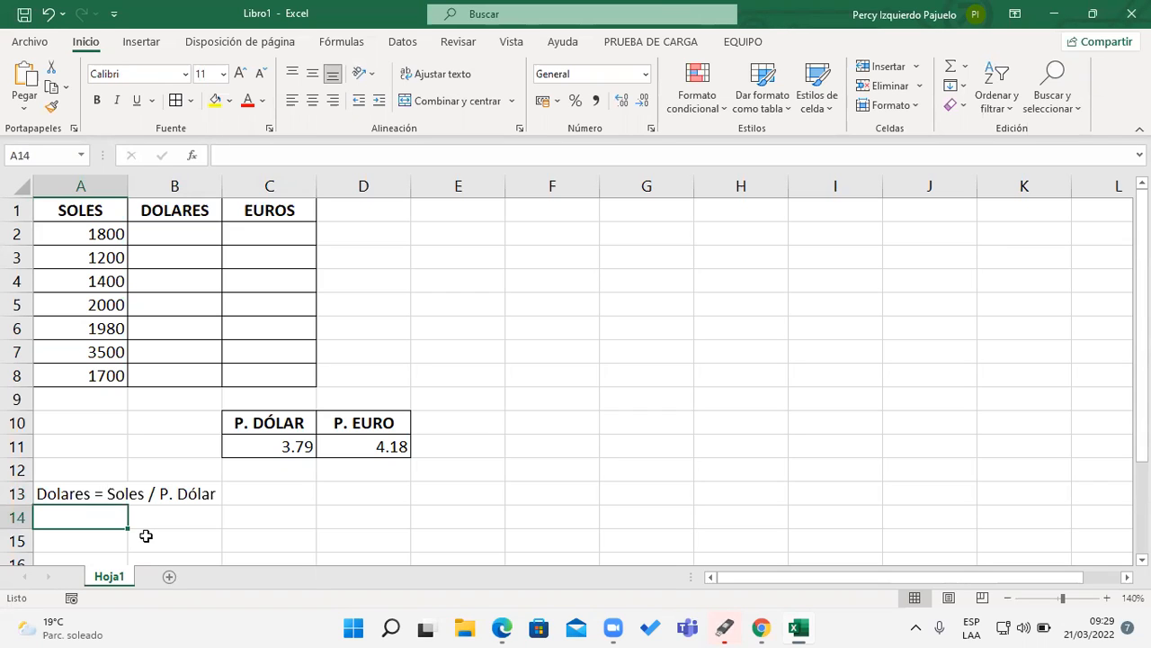
# Write the conversion note "Euros = Soles / P. Euro" in cell A14
pyautogui.write('E')
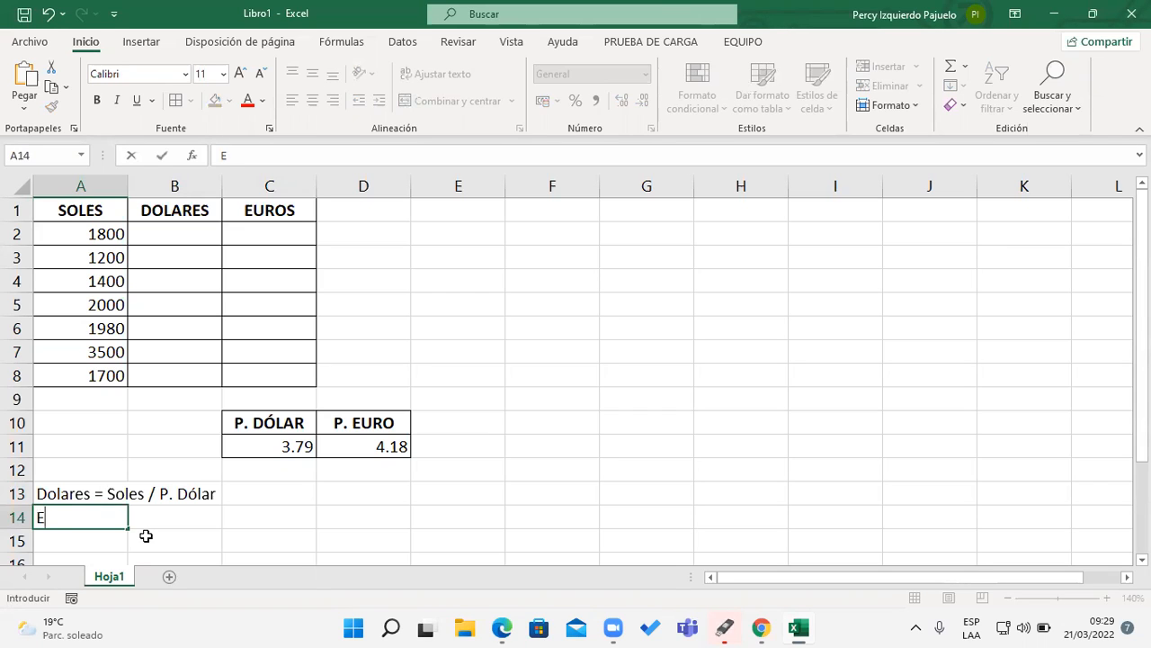
pyautogui.write('uros = ')
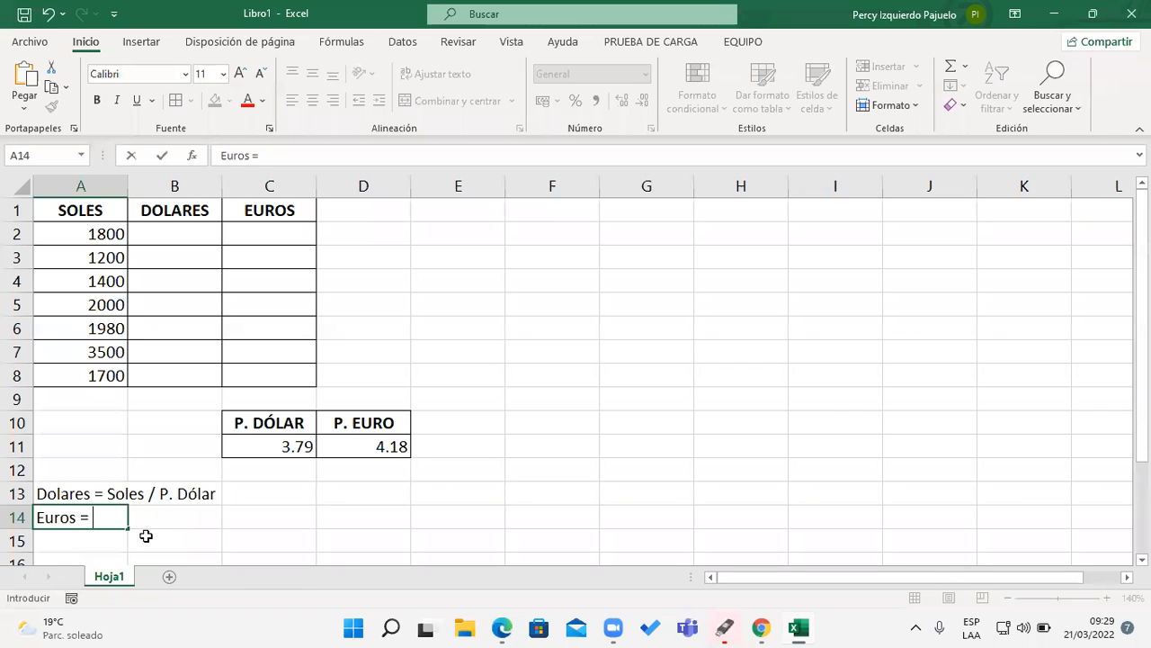
pyautogui.write('Soles /')
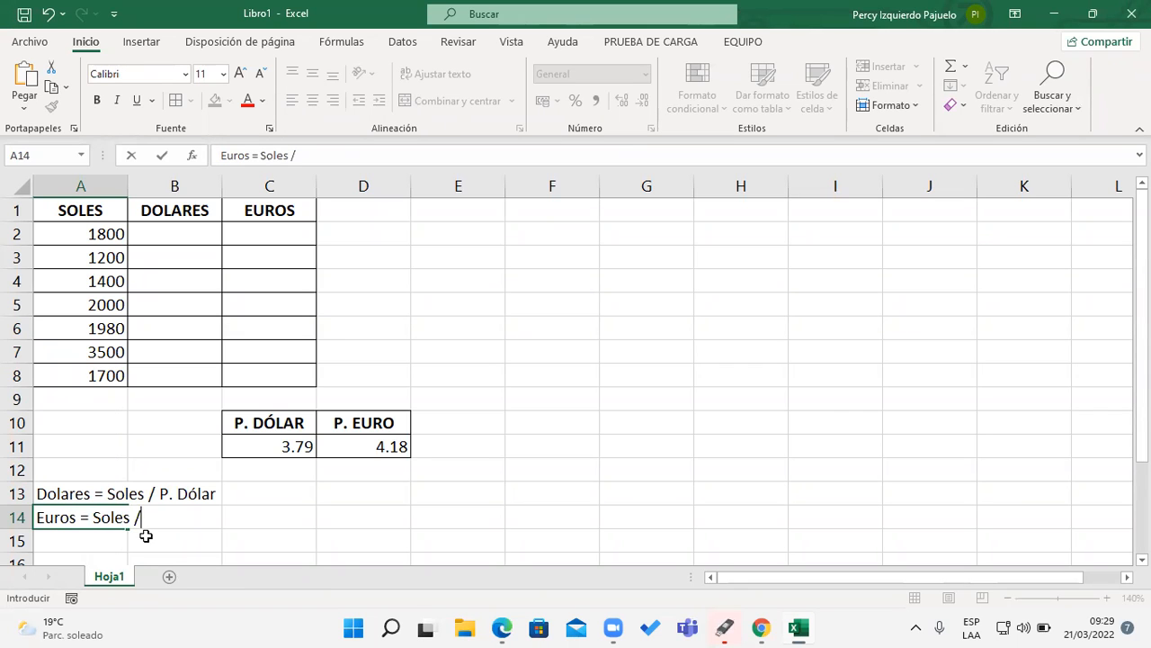
pyautogui.write(' P. Euro')
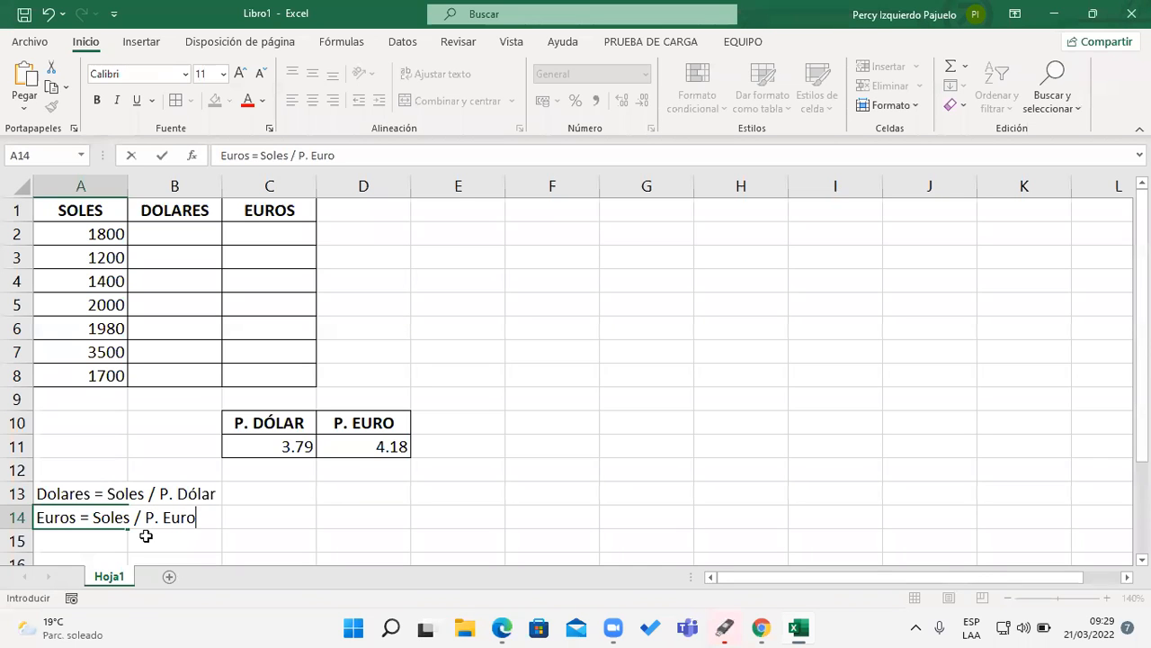
pyautogui.press('Return')
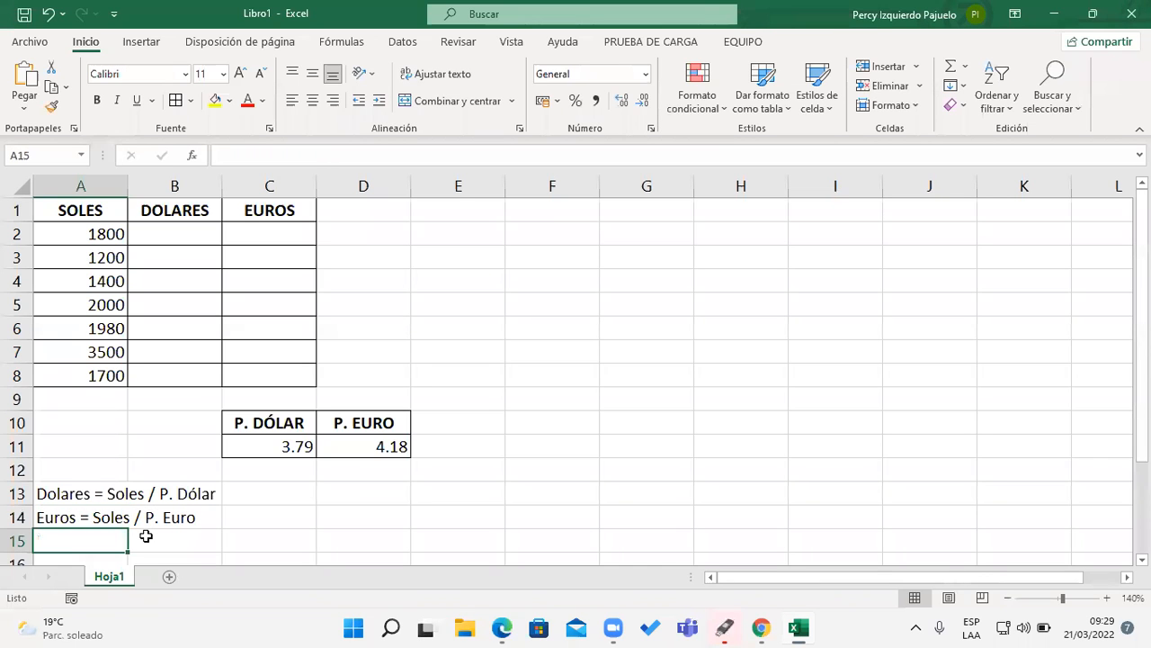
# Enter the dollar conversion formula =A2/C11 in cell B2 and fill it down through B8
pyautogui.click(175, 231)
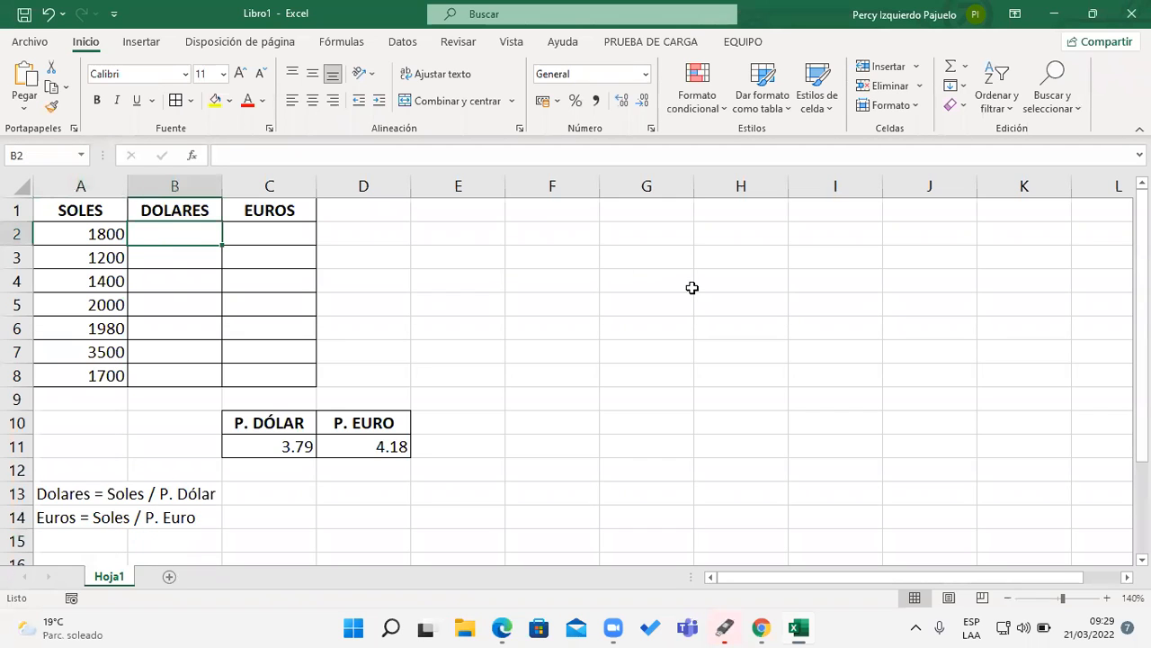
pyautogui.write('=')
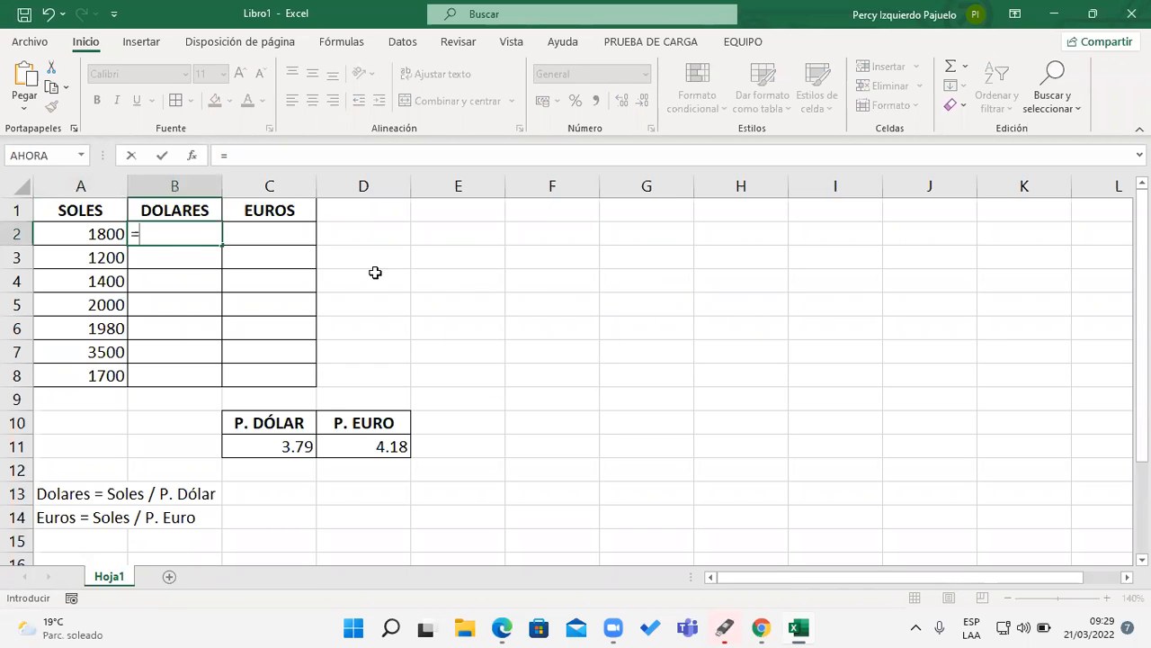
pyautogui.click(111, 230)
pyautogui.write('/')
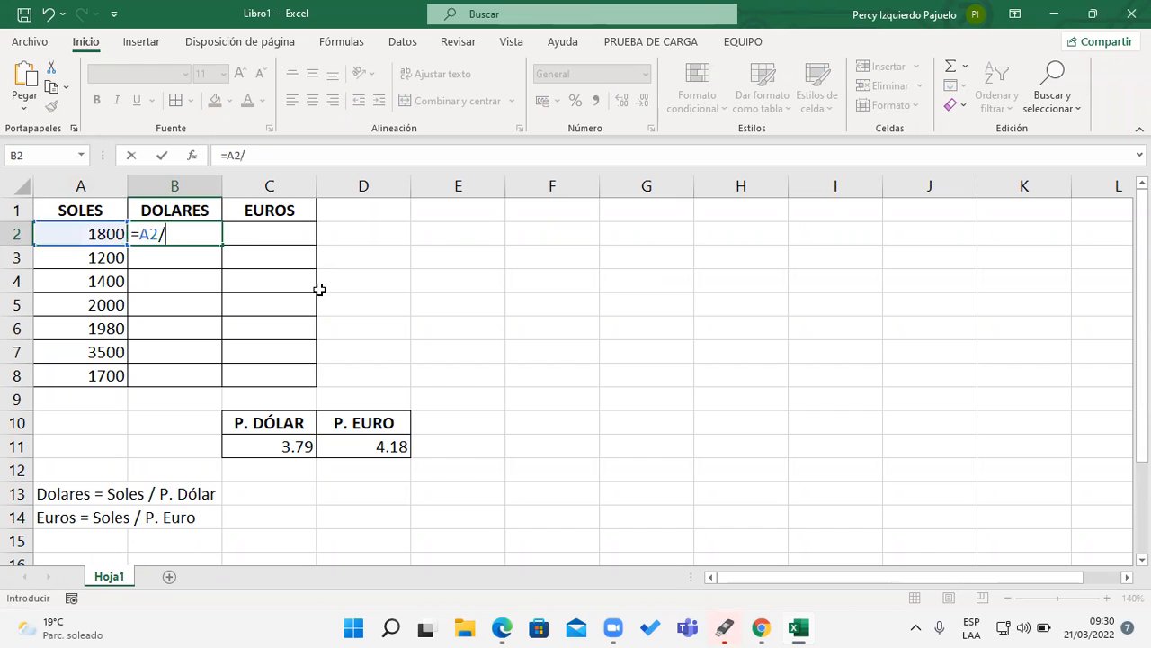
pyautogui.click(296, 442)
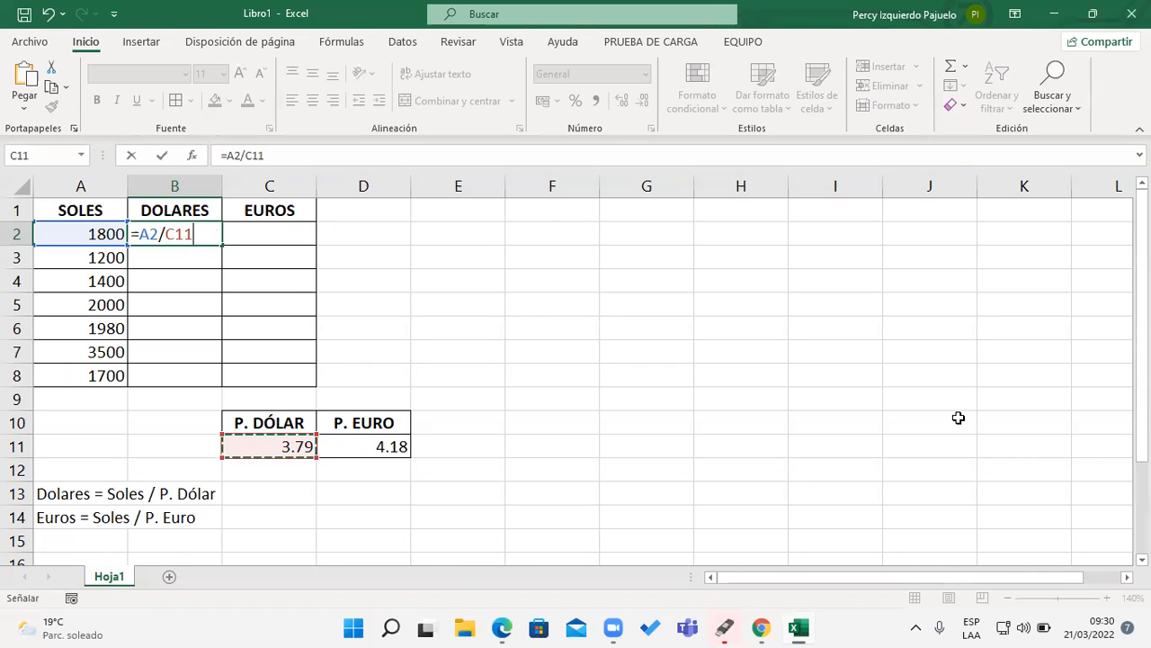
pyautogui.press('Return')
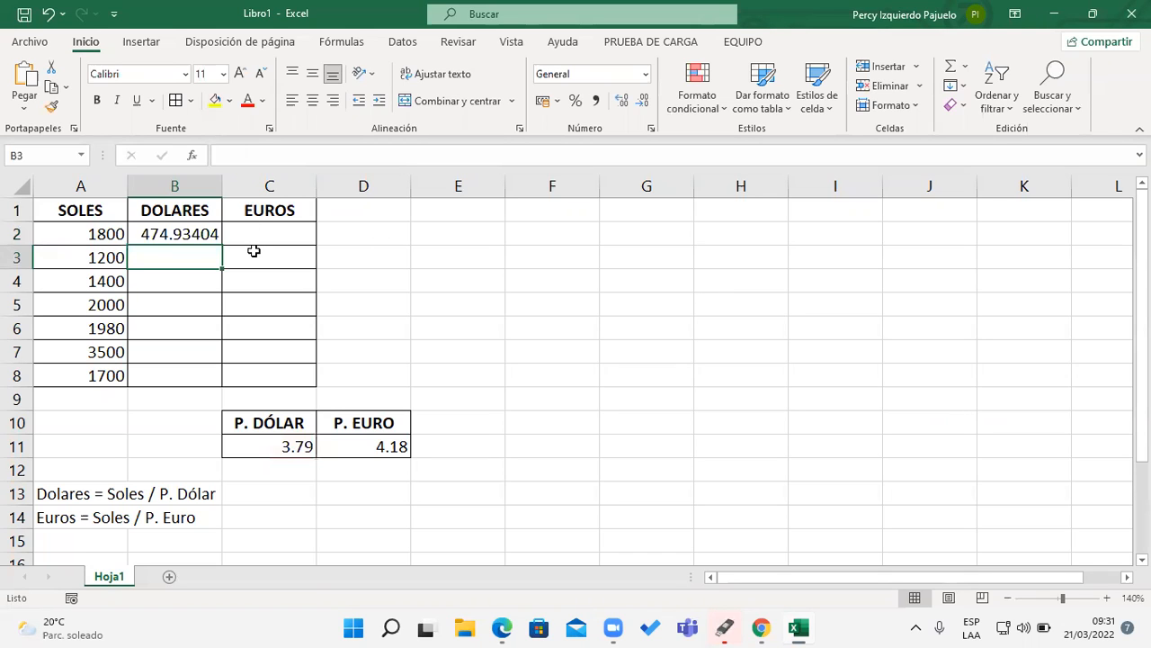
pyautogui.click(213, 232)
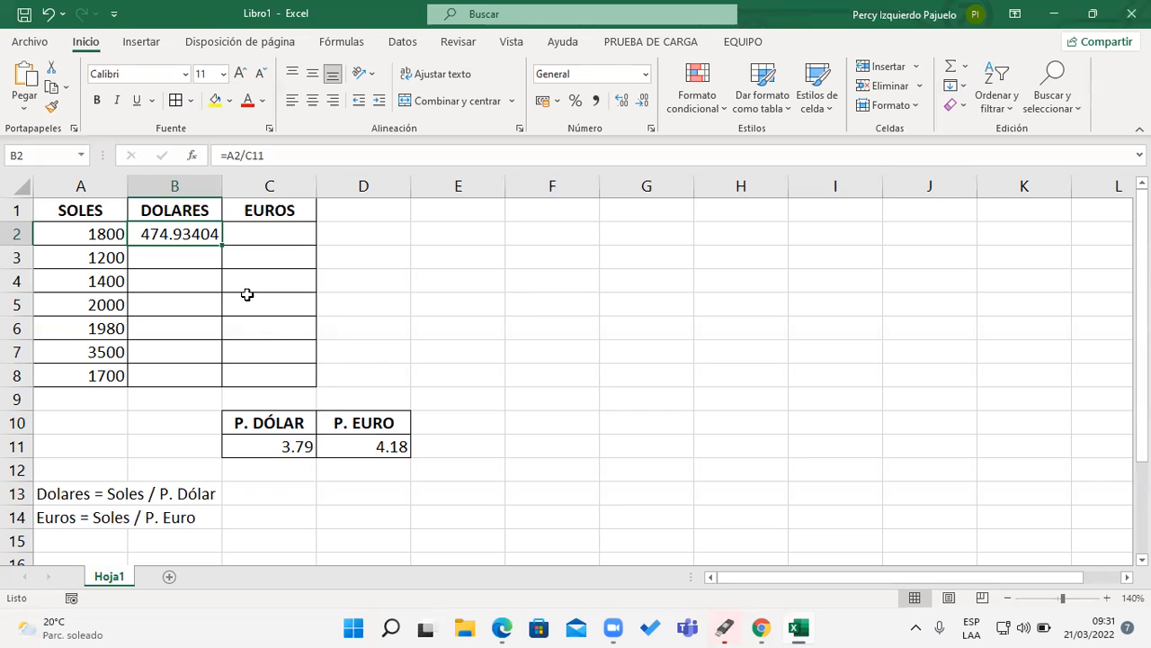
pyautogui.moveTo(220, 241); pyautogui.dragTo(245, 383)
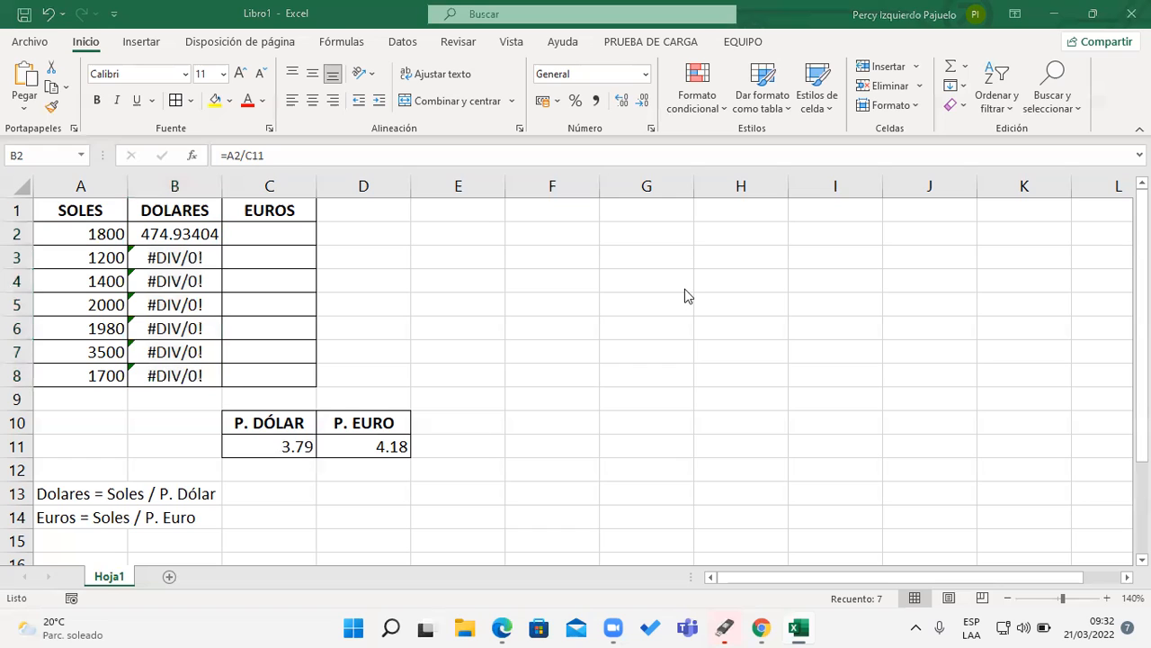
# Inspect the cell references used by the dollar formulas in B2, B3 and B4
pyautogui.click(200, 230)
pyautogui.click(205, 236)
pyautogui.doubleClick(204, 235)
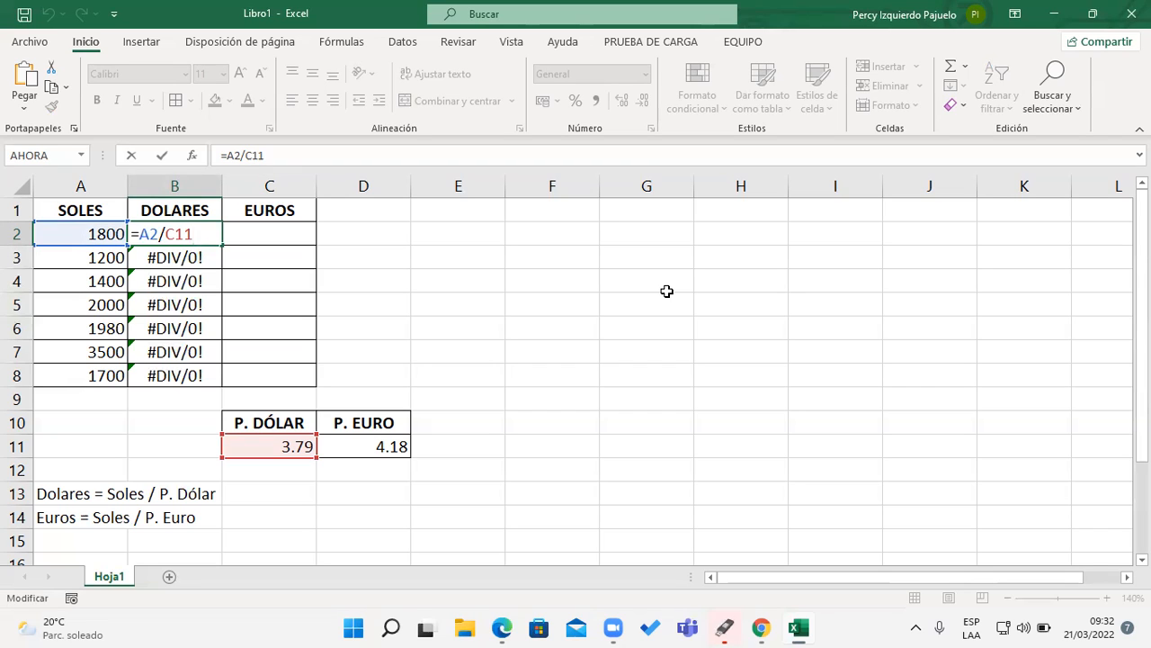
pyautogui.click(687, 580)
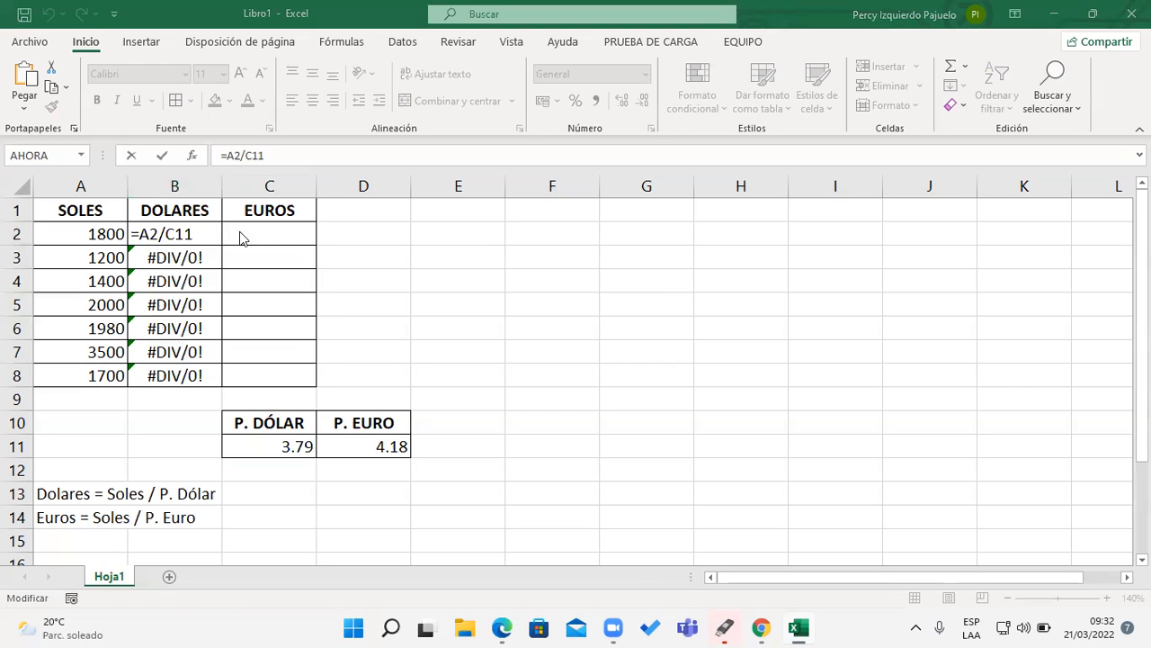
pyautogui.click(207, 231)
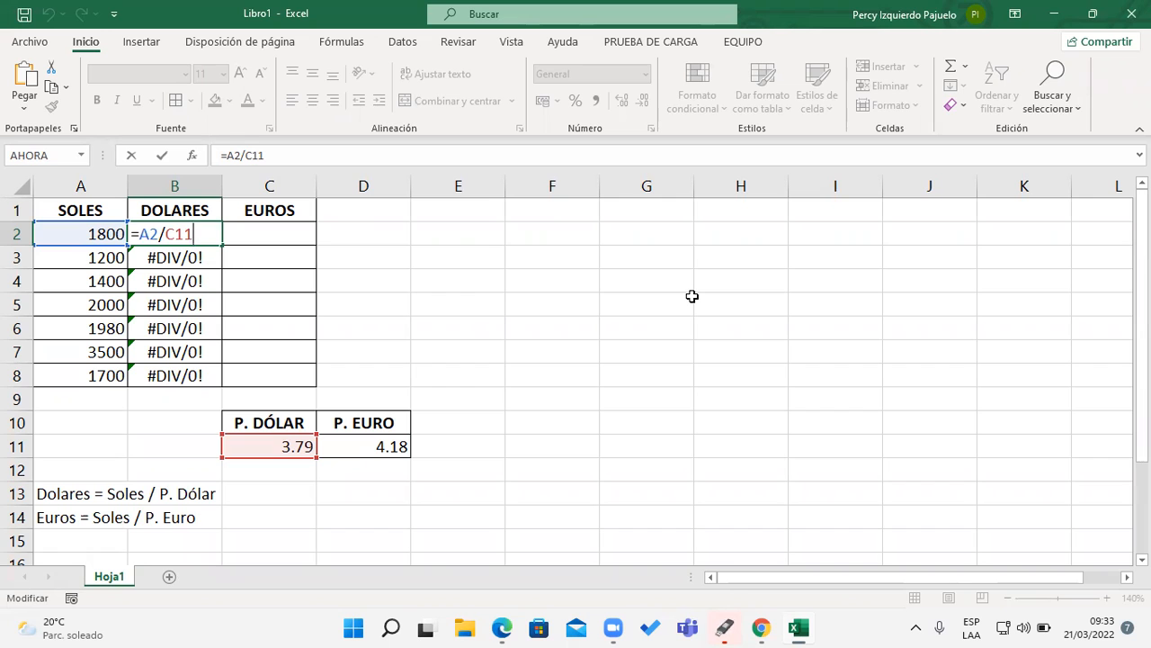
pyautogui.press('Return')
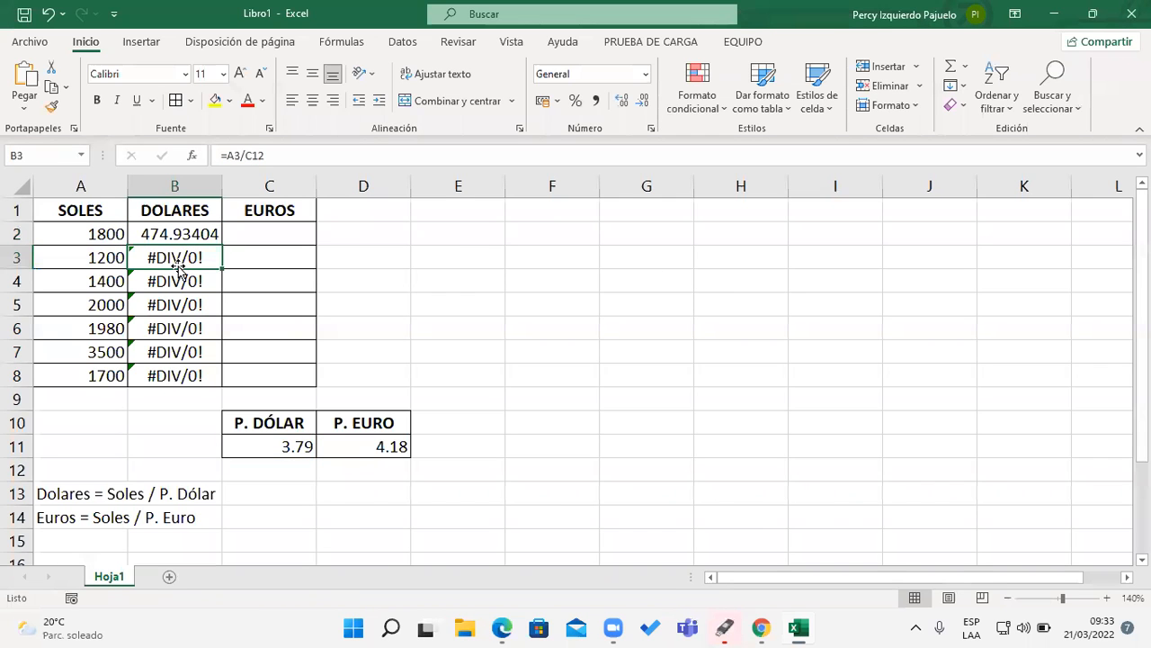
pyautogui.doubleClick(162, 258)
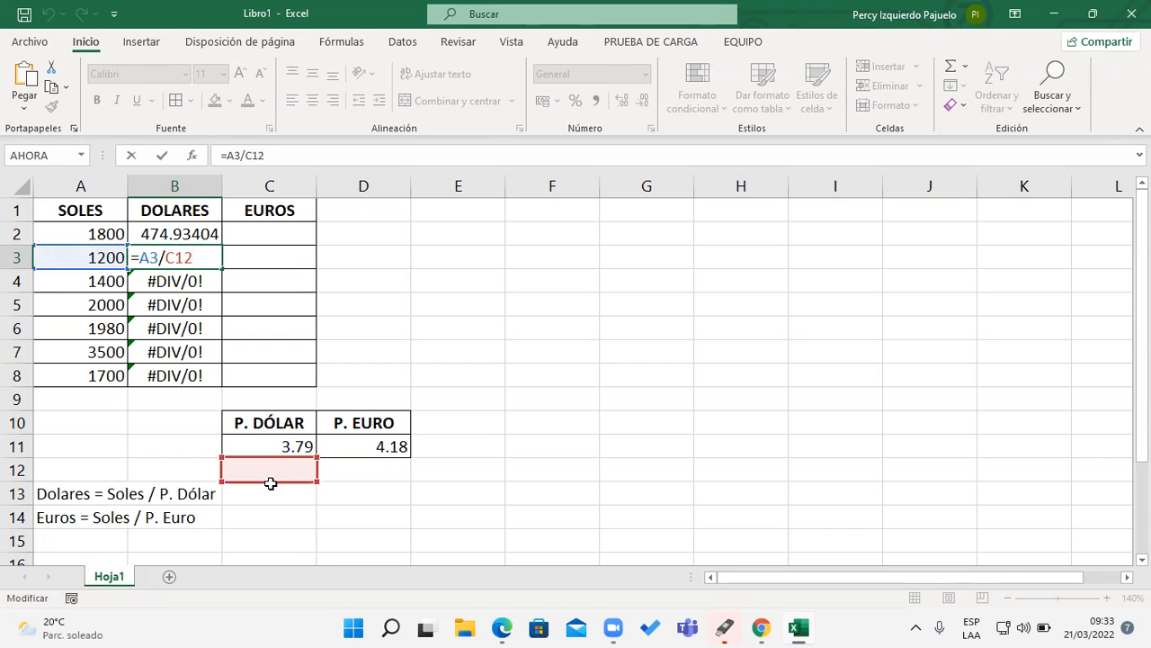
pyautogui.press('Return')
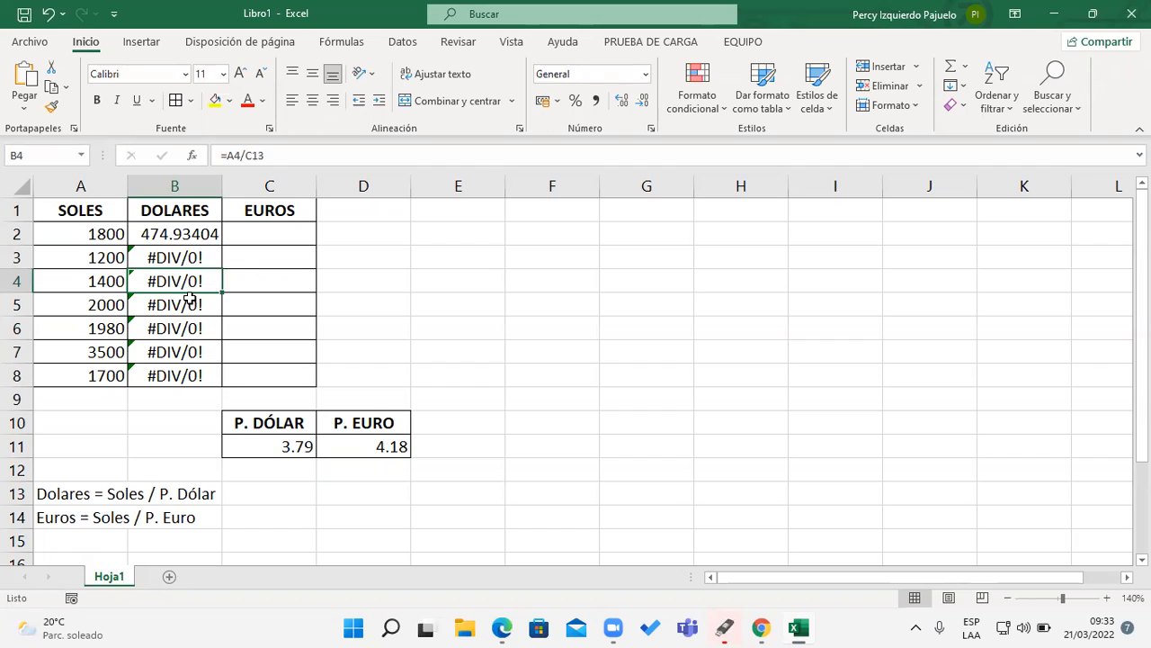
pyautogui.doubleClick(189, 281)
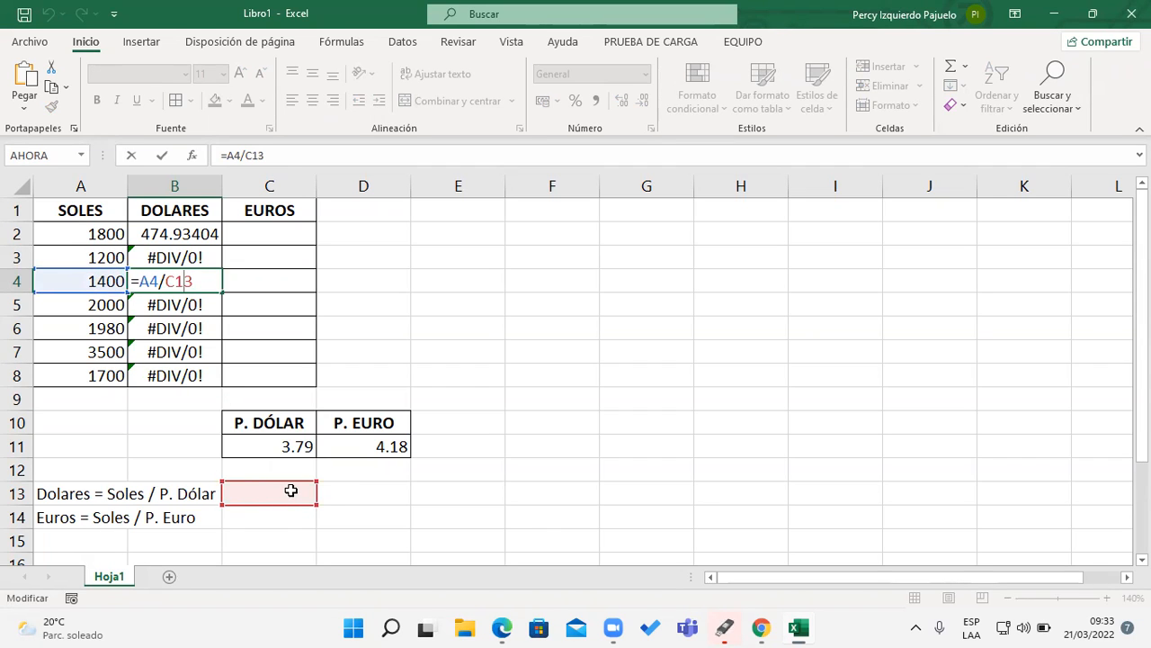
pyautogui.press('Return')
pyautogui.doubleClick(196, 232)
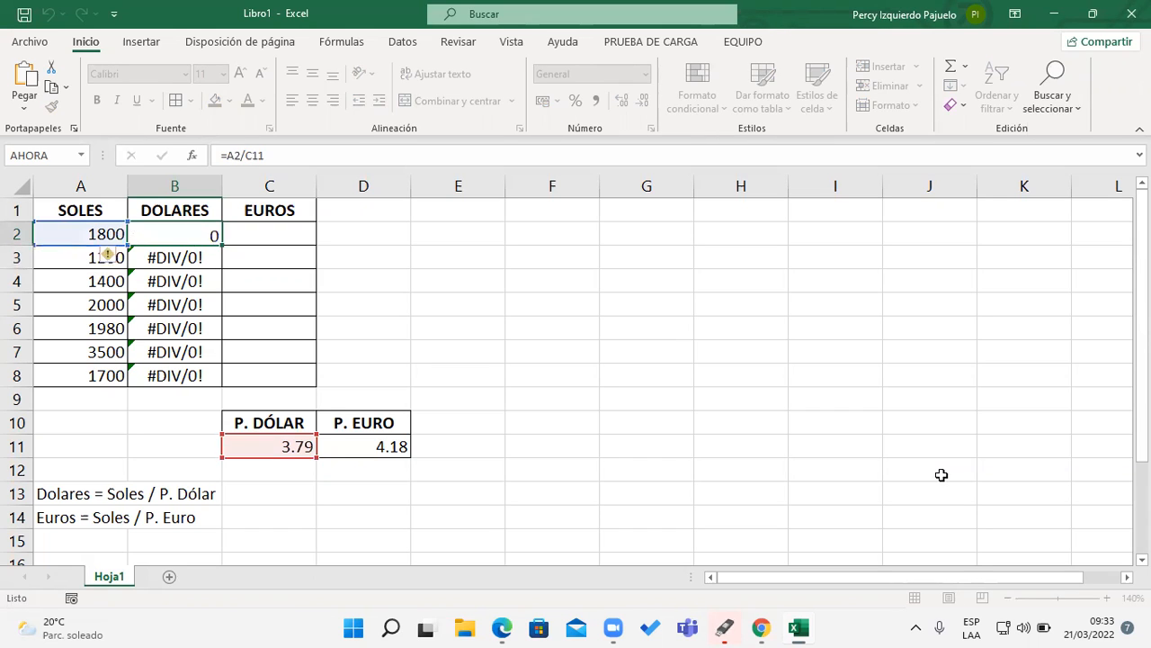
pyautogui.press('Return')
pyautogui.press('Up')
pyautogui.press('Up')
pyautogui.click(208, 230)
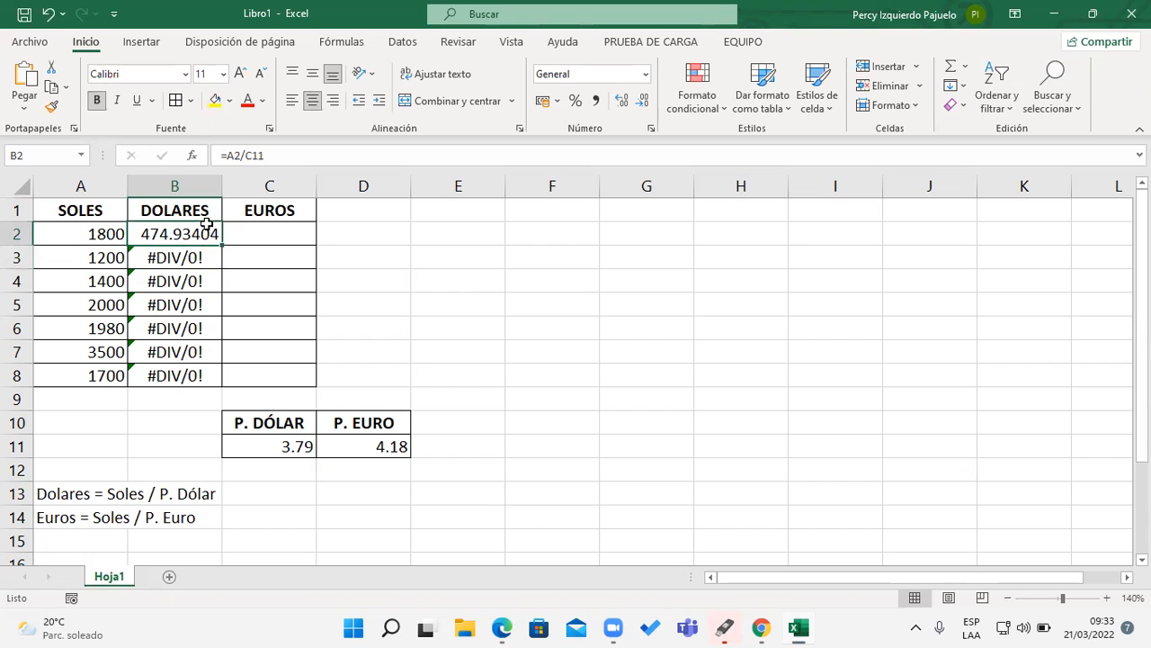
# Make the dollar price reference in B2 absolute as =A2/$C$11 and fill the formula down through B8
pyautogui.doubleClick(205, 234)
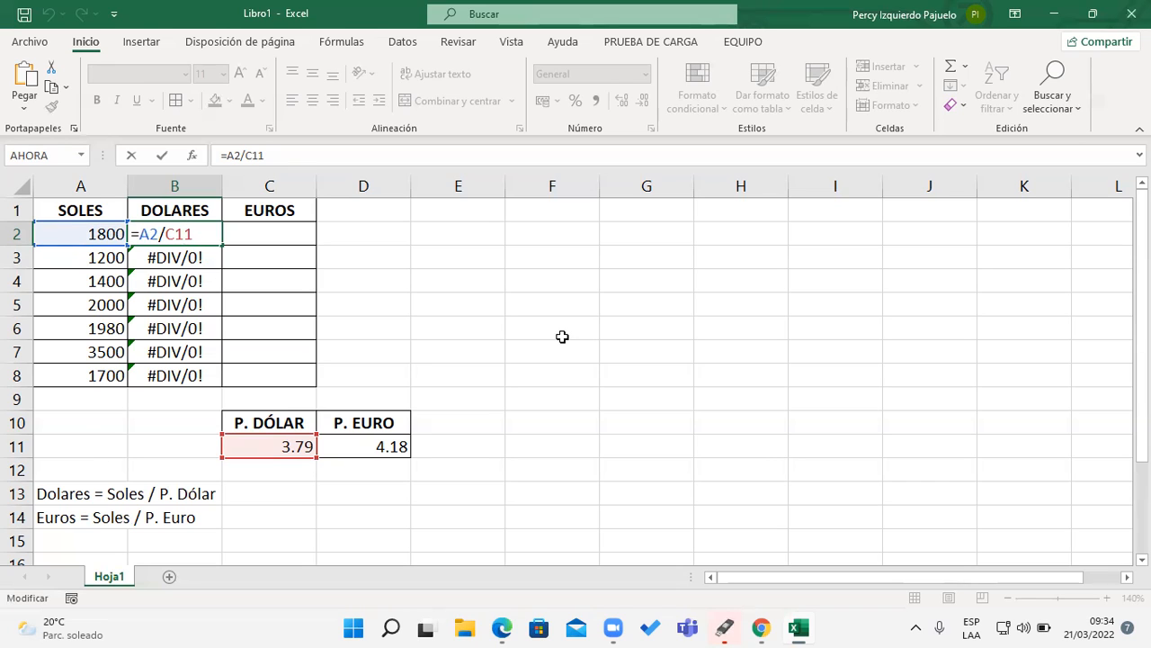
pyautogui.press('F4')
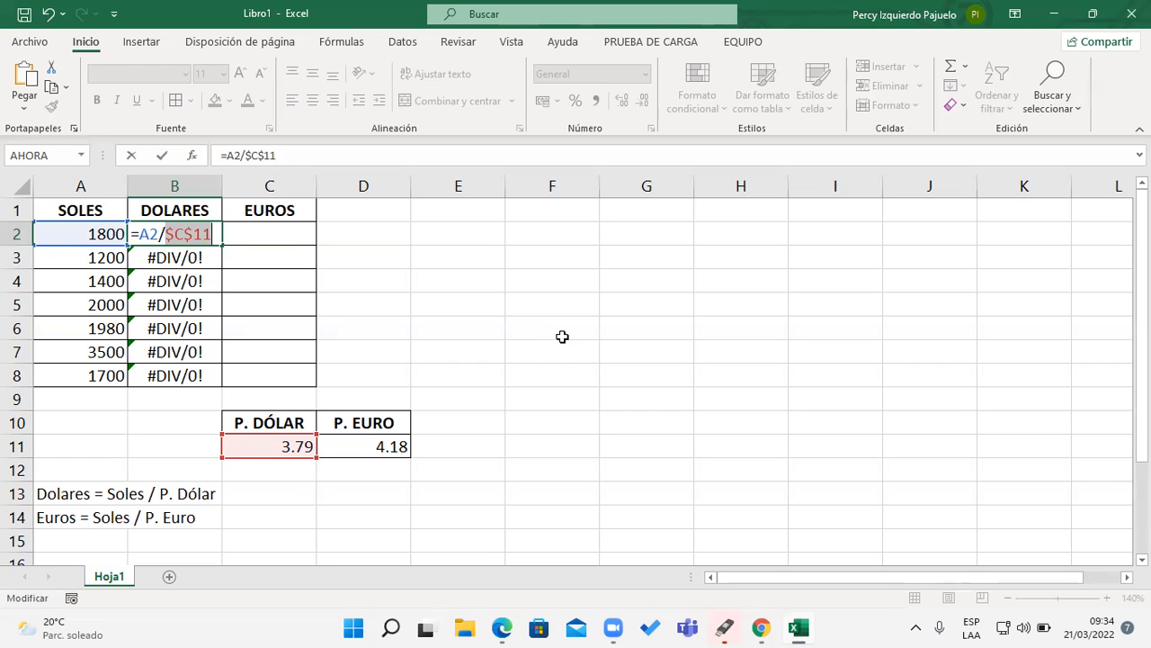
pyautogui.press('Return')
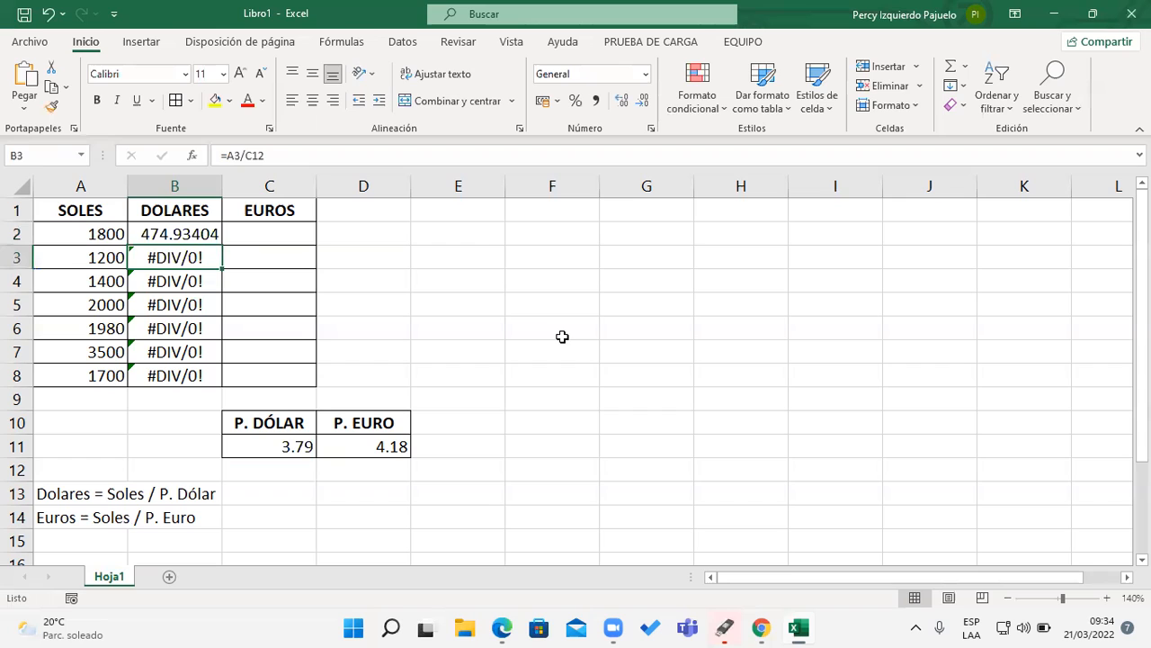
pyautogui.click(209, 235)
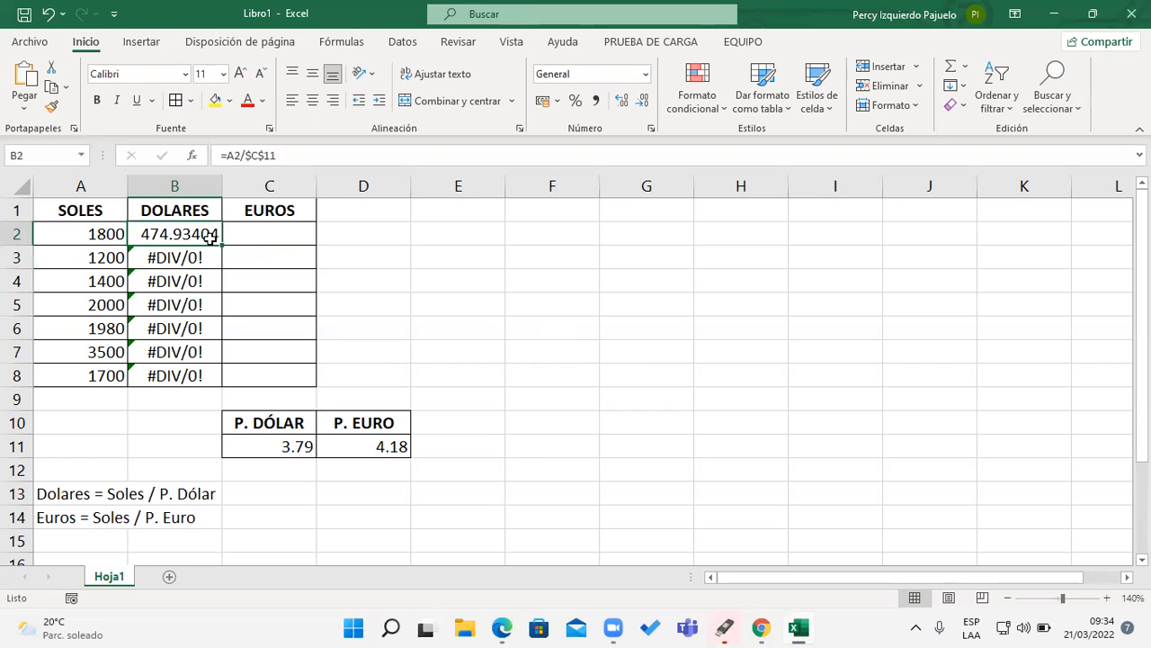
pyautogui.moveTo(221, 245); pyautogui.dragTo(229, 382)
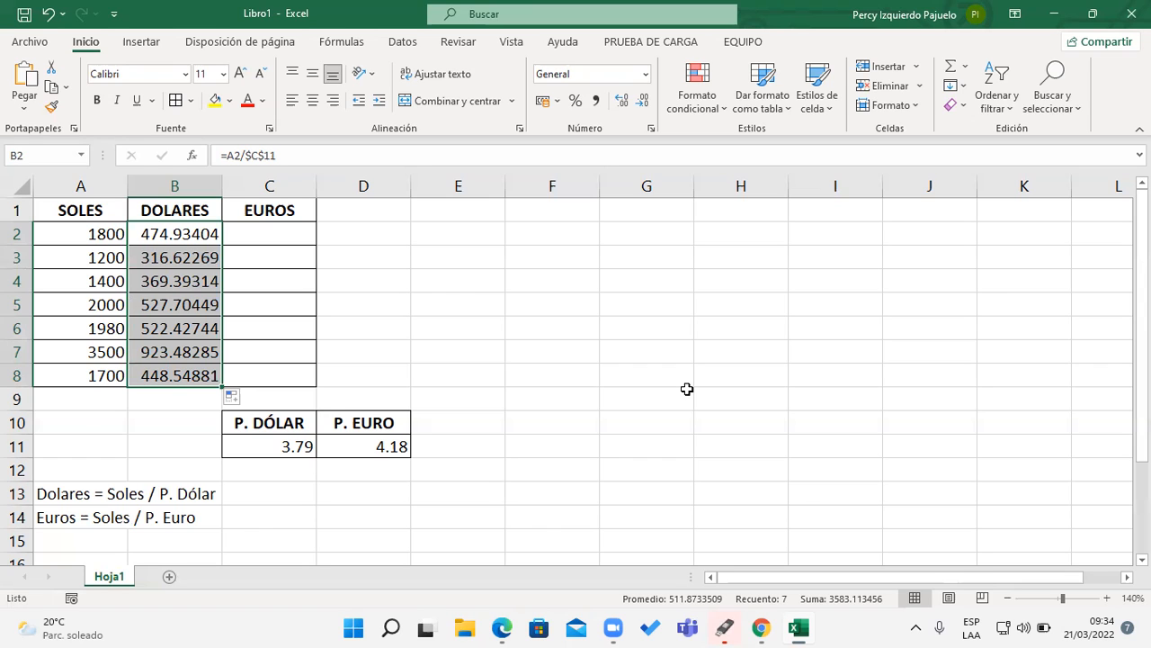
pyautogui.doubleClick(205, 235)
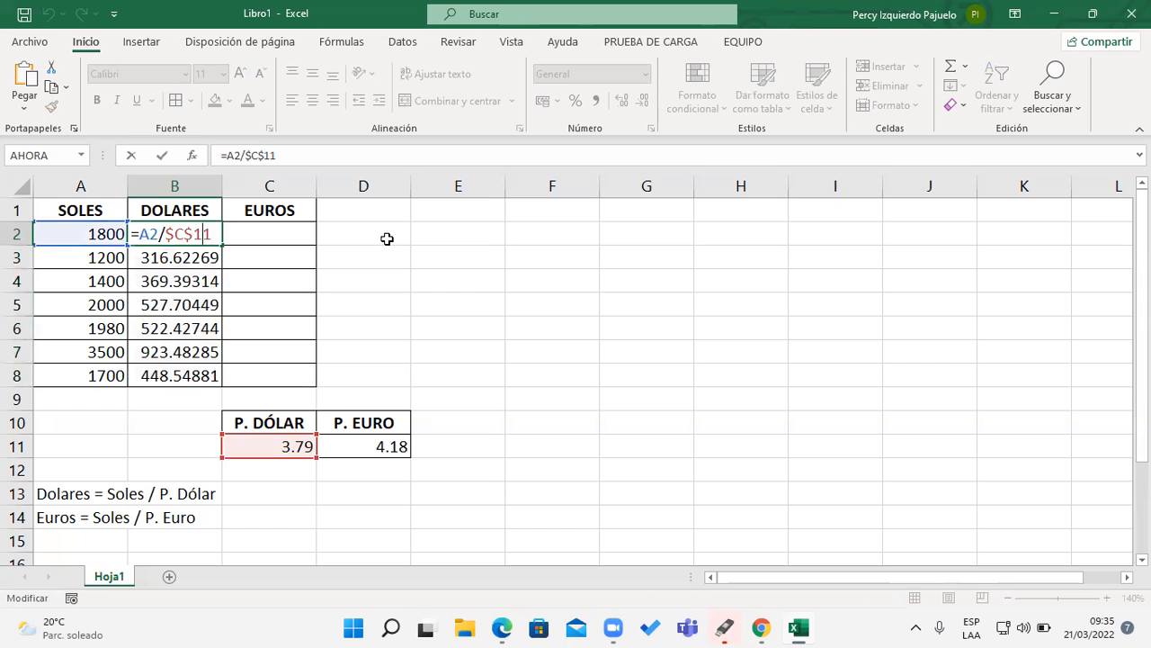
pyautogui.write('<')
pyautogui.press('BackSpace')
pyautogui.hotkey('ctrl', 'Return')
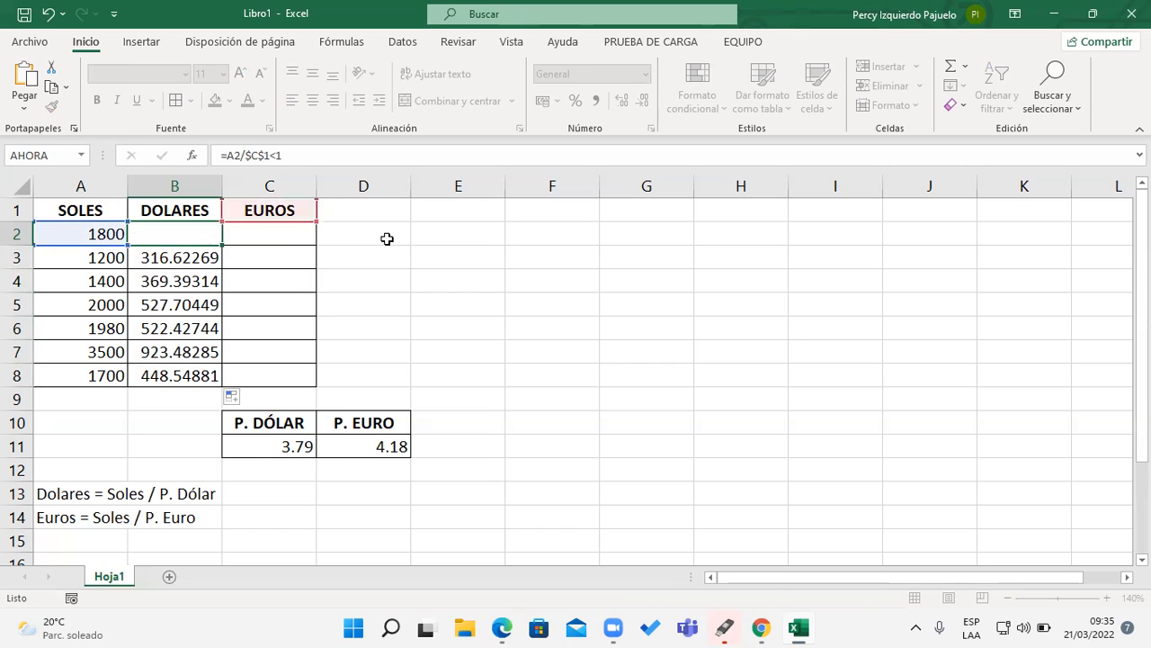
# Change the dollar price reference in B2 back to relative as =A2/C11 and fill the formula down through B8
pyautogui.doubleClick(194, 230)
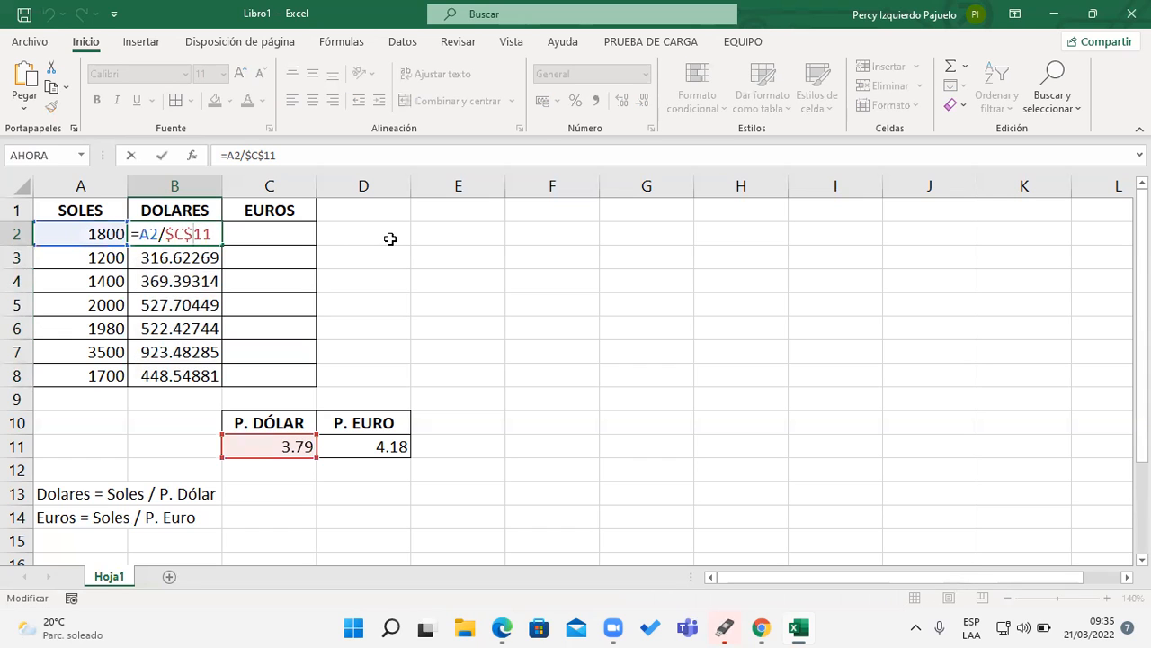
pyautogui.press('BackSpace')
pyautogui.press('Left')
pyautogui.press('BackSpace')
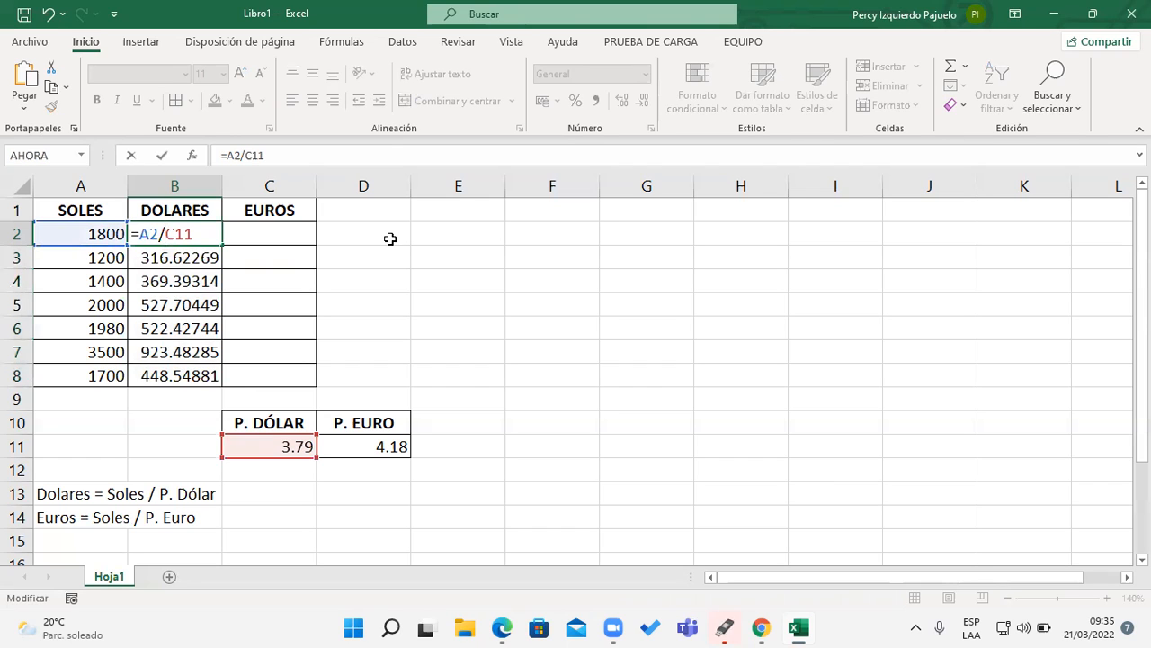
pyautogui.press('Return')
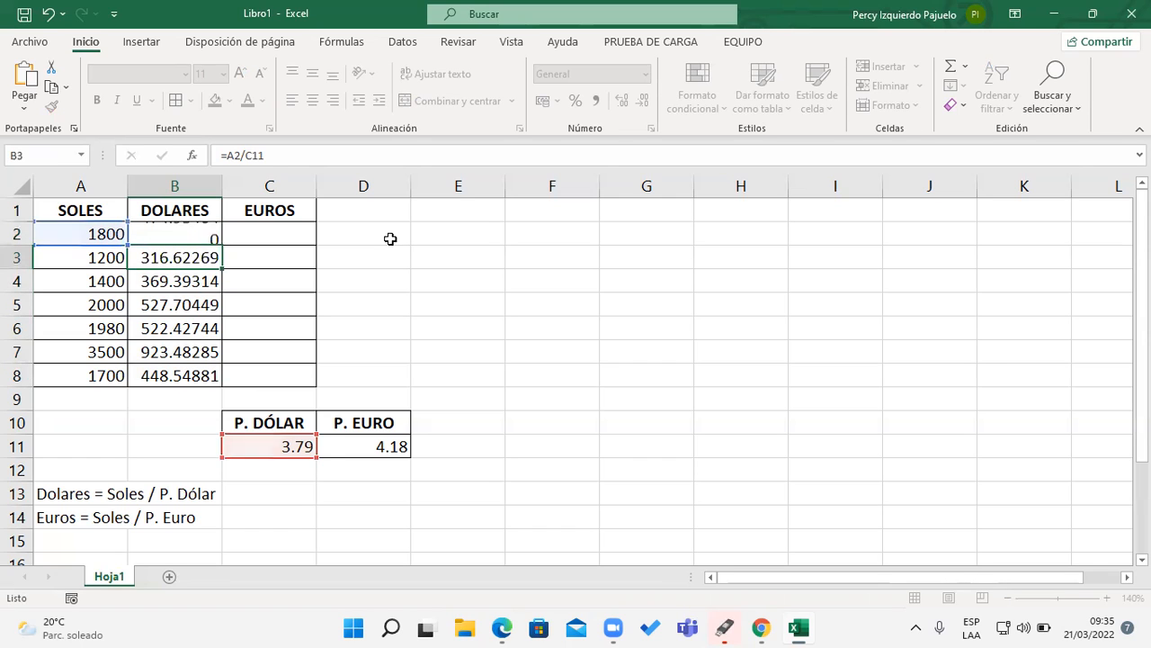
pyautogui.click(201, 238)
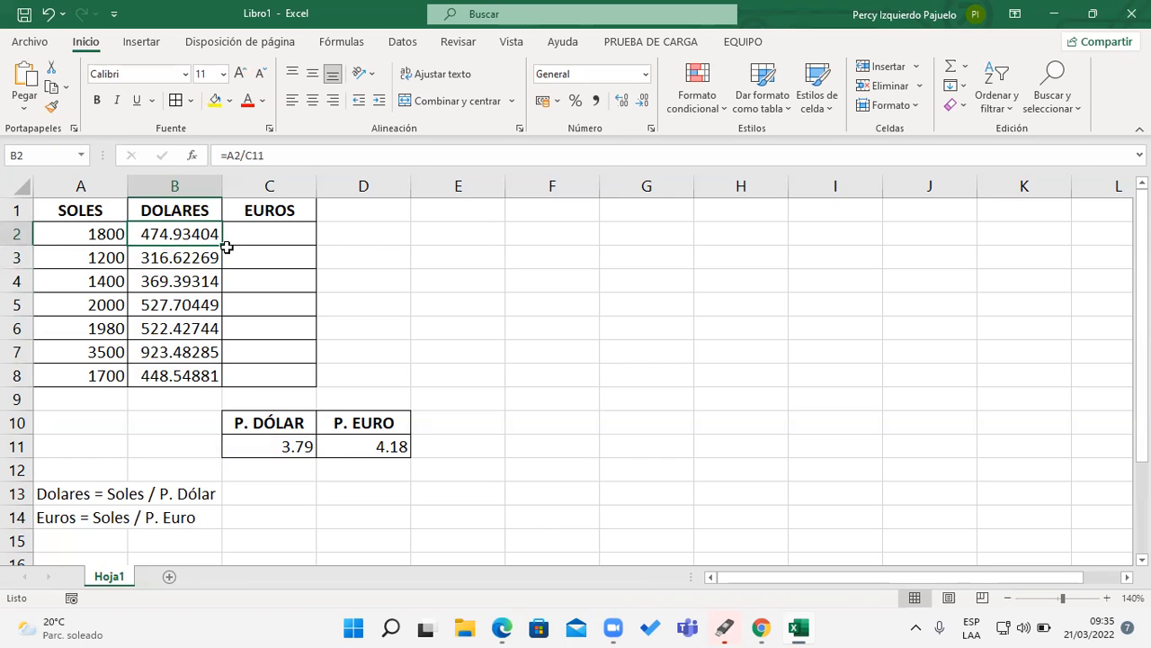
pyautogui.moveTo(227, 247); pyautogui.dragTo(224, 387)
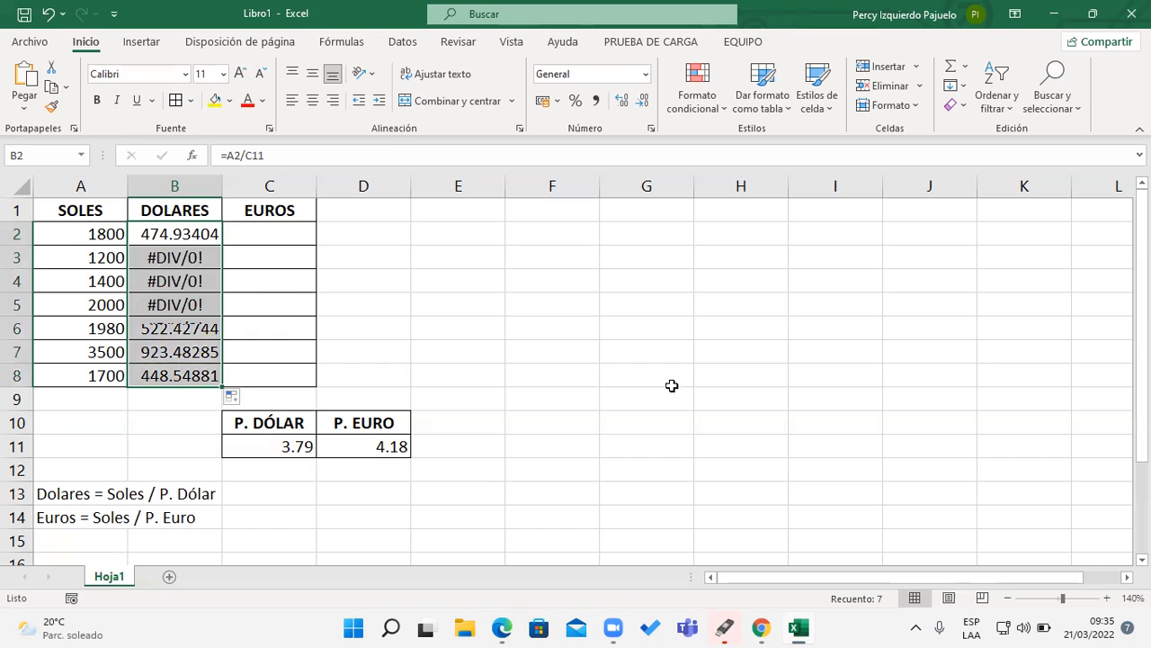
# Lock the dollar price reference in B2 again as =A2/$C$11 and refill the formula down through B8
pyautogui.doubleClick(212, 231)
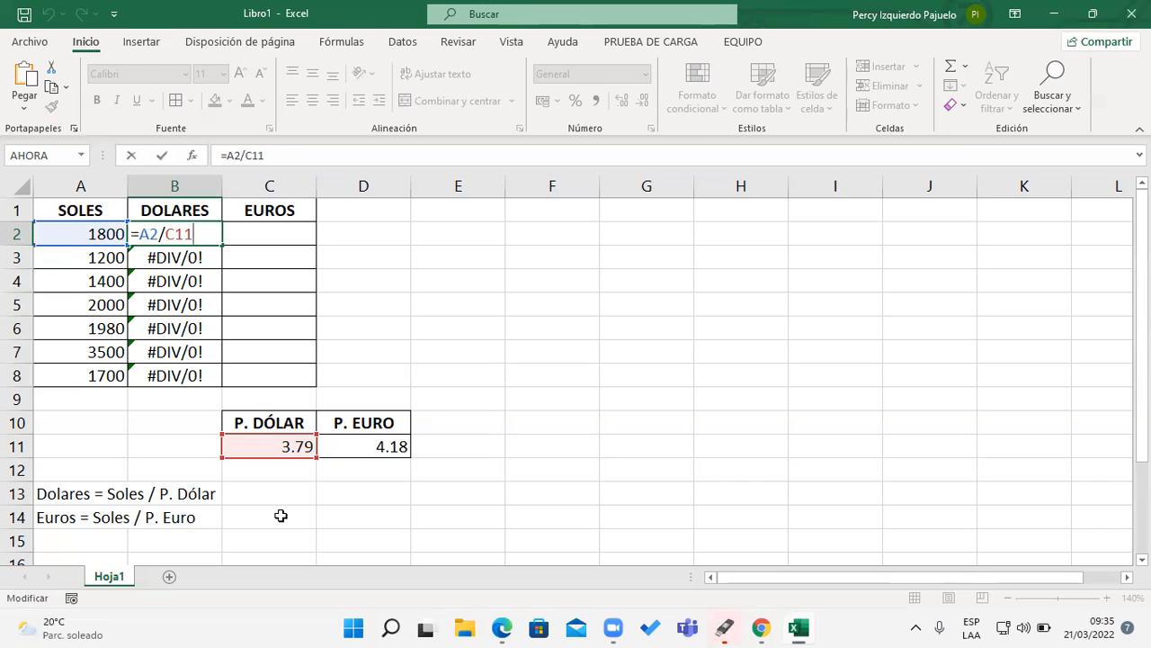
pyautogui.press('F4')
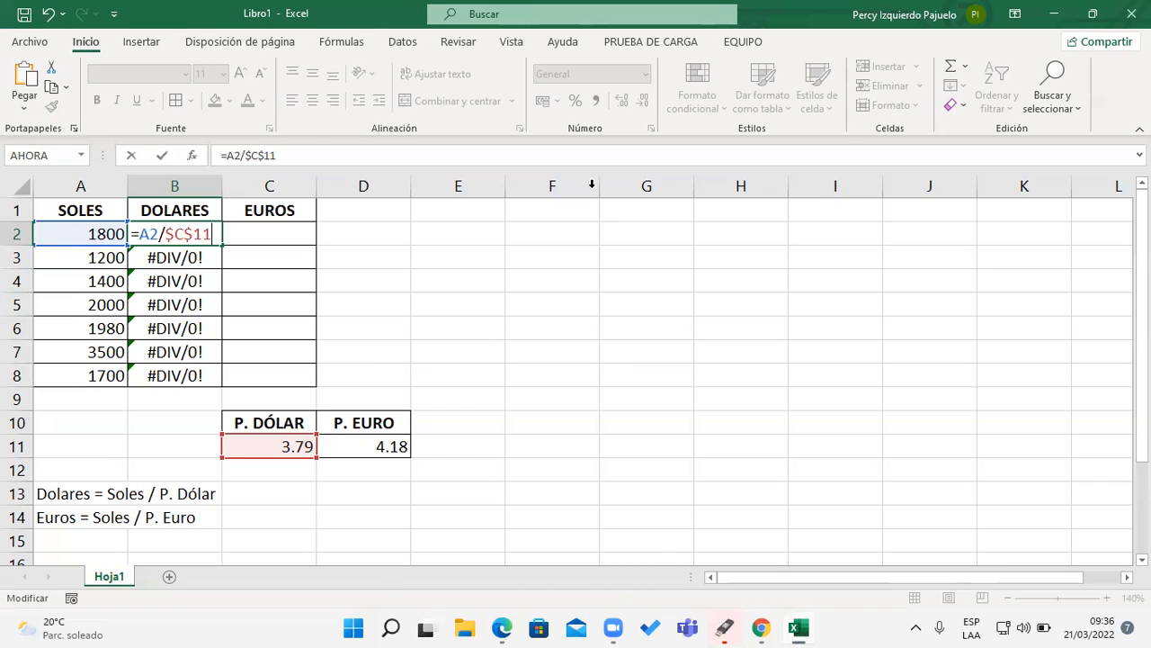
pyautogui.press('Return')
pyautogui.click(211, 232)
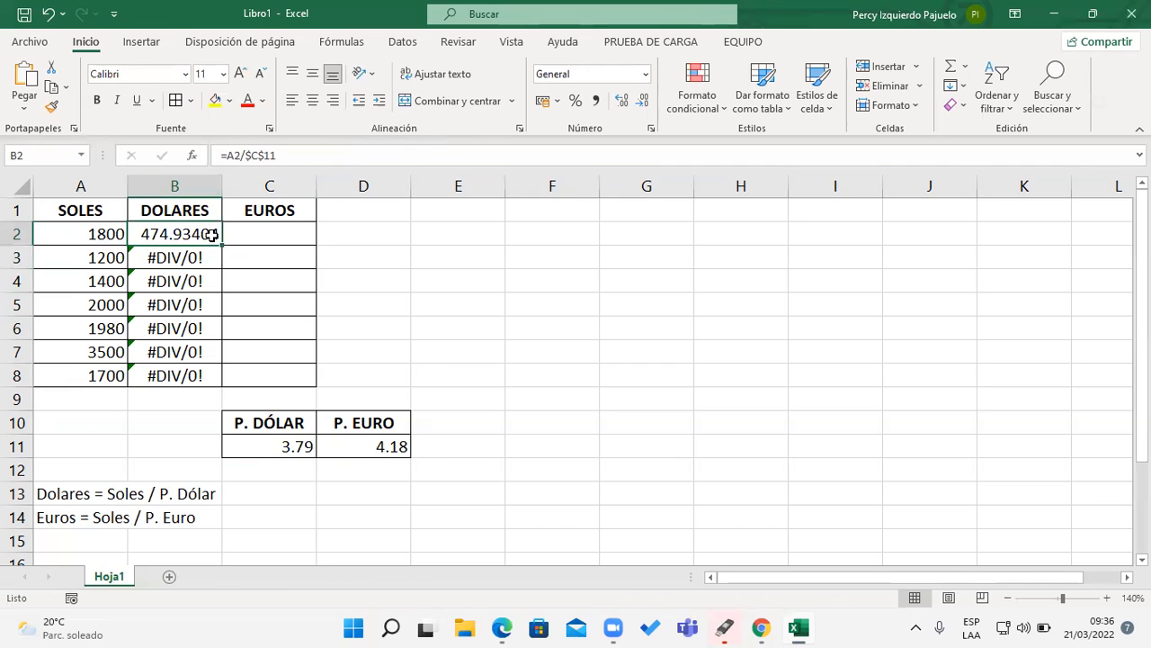
pyautogui.moveTo(224, 243); pyautogui.dragTo(234, 385)
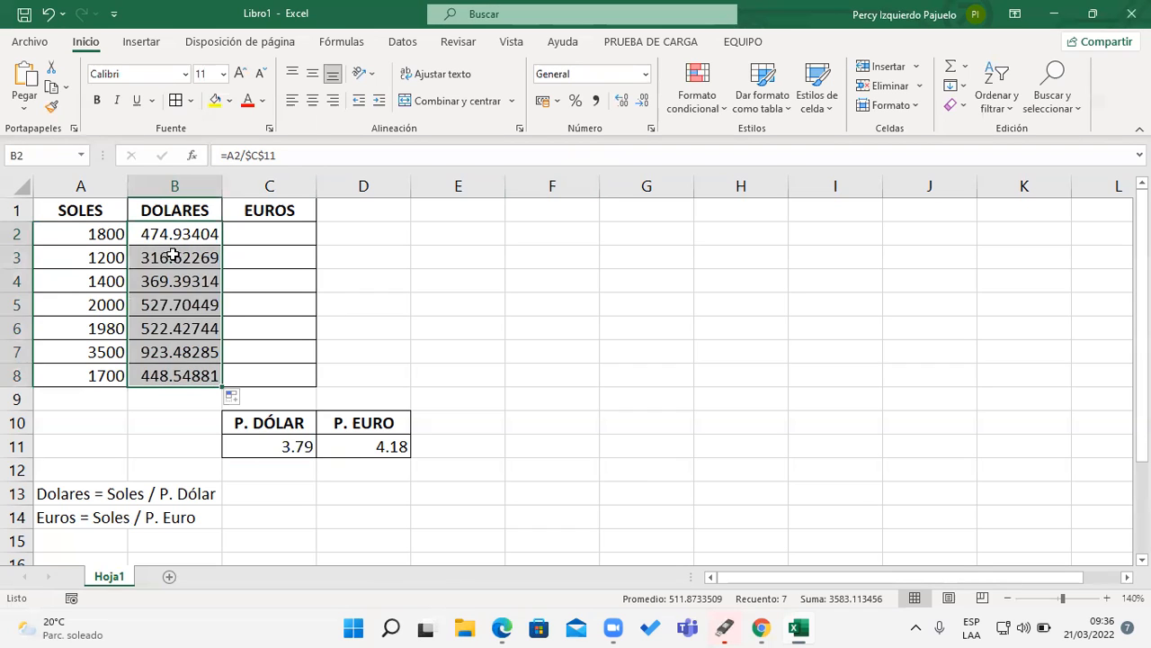
# Inspect the cell references used by the dollar formulas in B3, B4 and B8
pyautogui.click(174, 257)
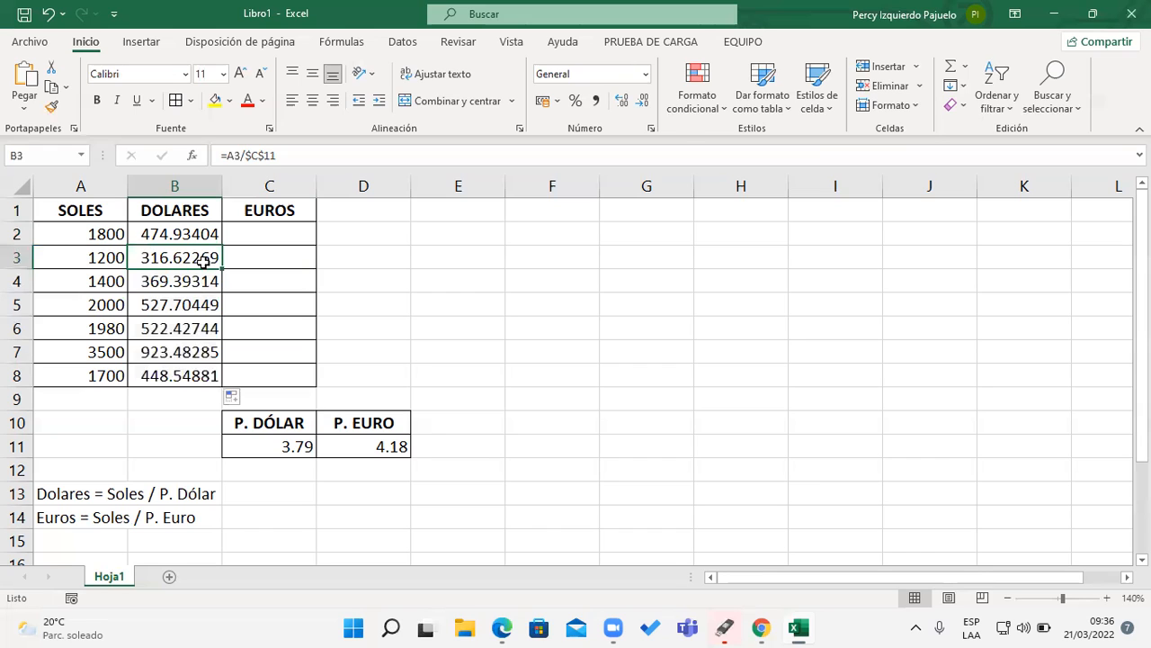
pyautogui.doubleClick(193, 257)
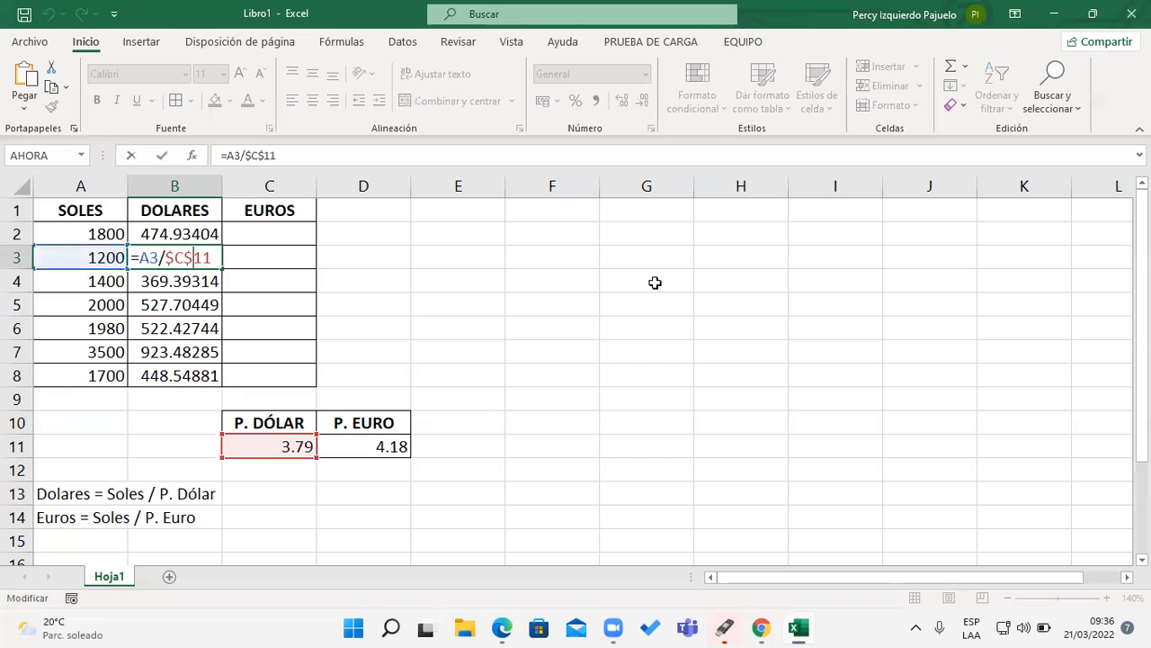
pyautogui.press('Return')
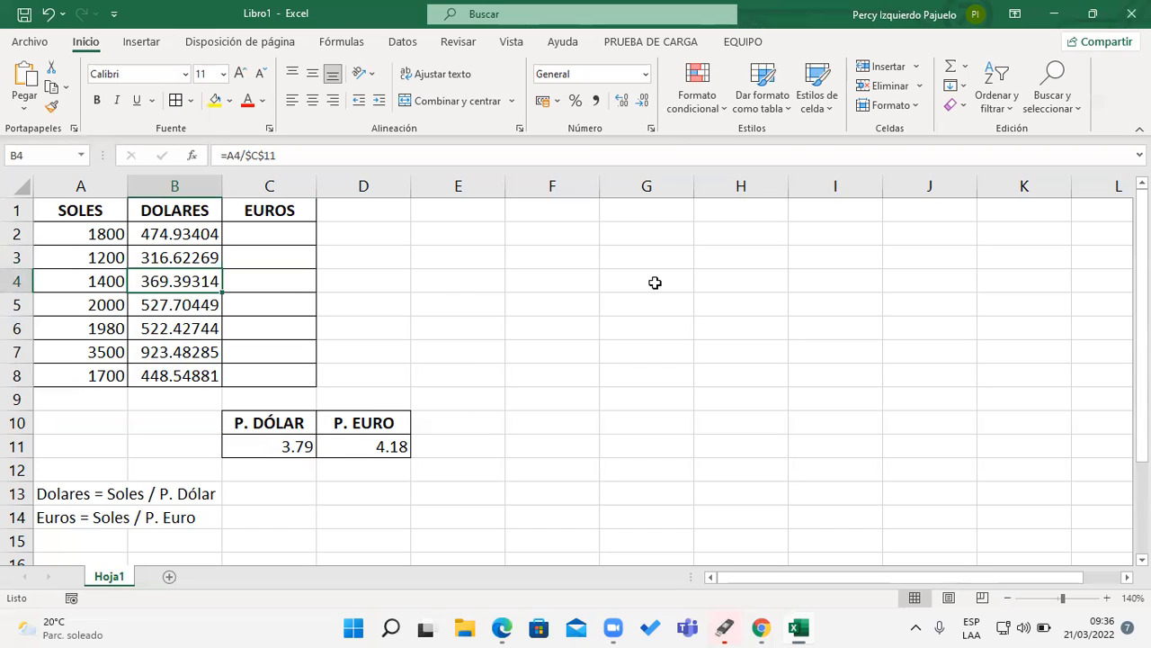
pyautogui.doubleClick(205, 281)
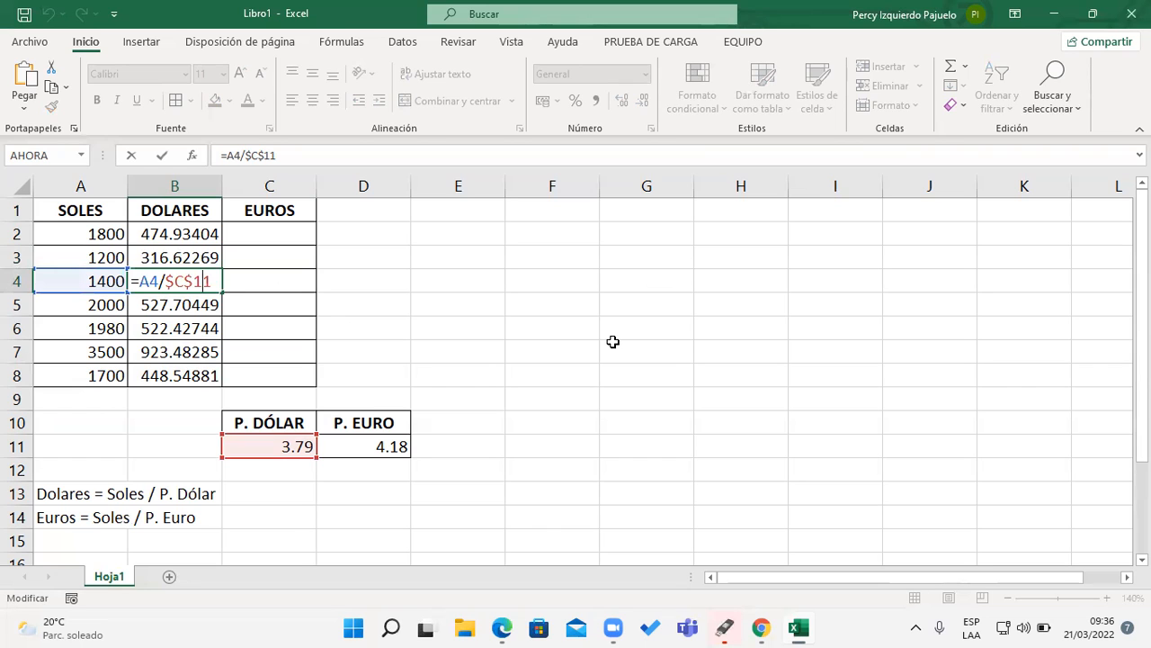
pyautogui.press('Return')
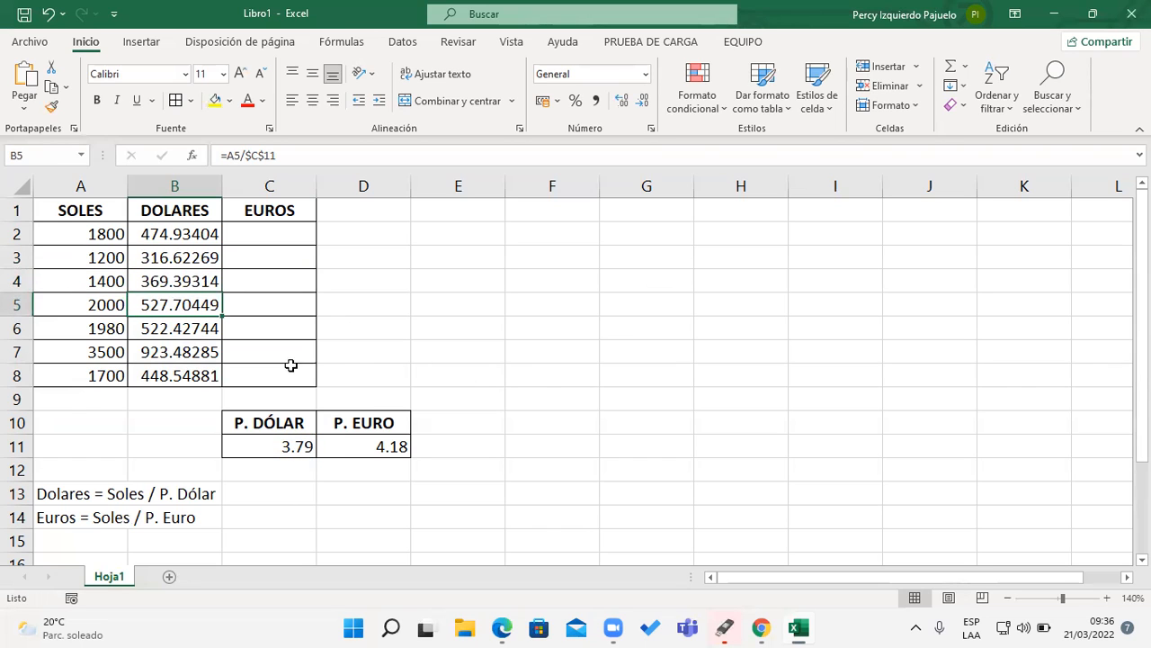
pyautogui.doubleClick(211, 375)
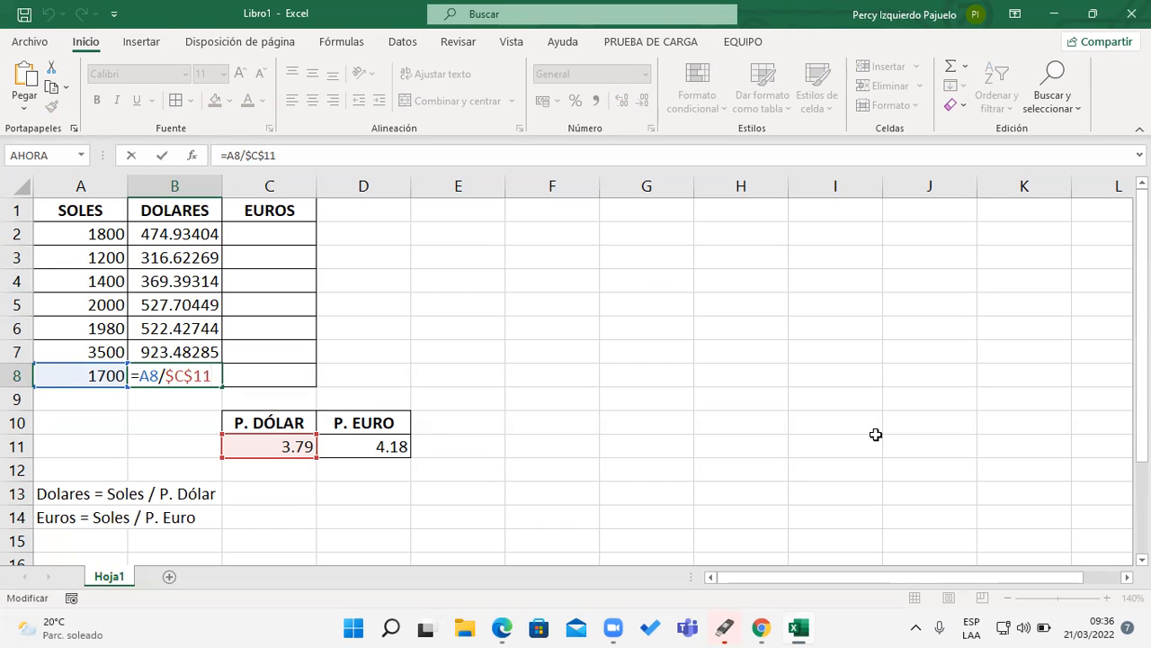
pyautogui.press('Return')
# Enter the euro conversion formula =A2/D11 in cell C2 and fill it down through C8
pyautogui.click(262, 238)
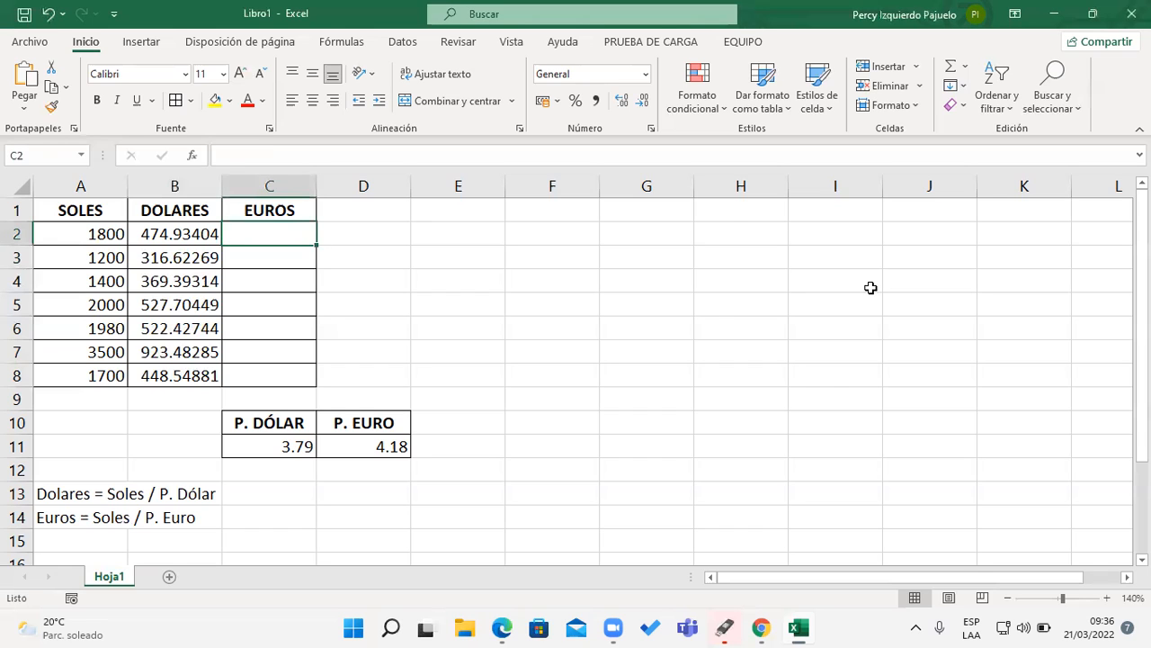
pyautogui.write('=')
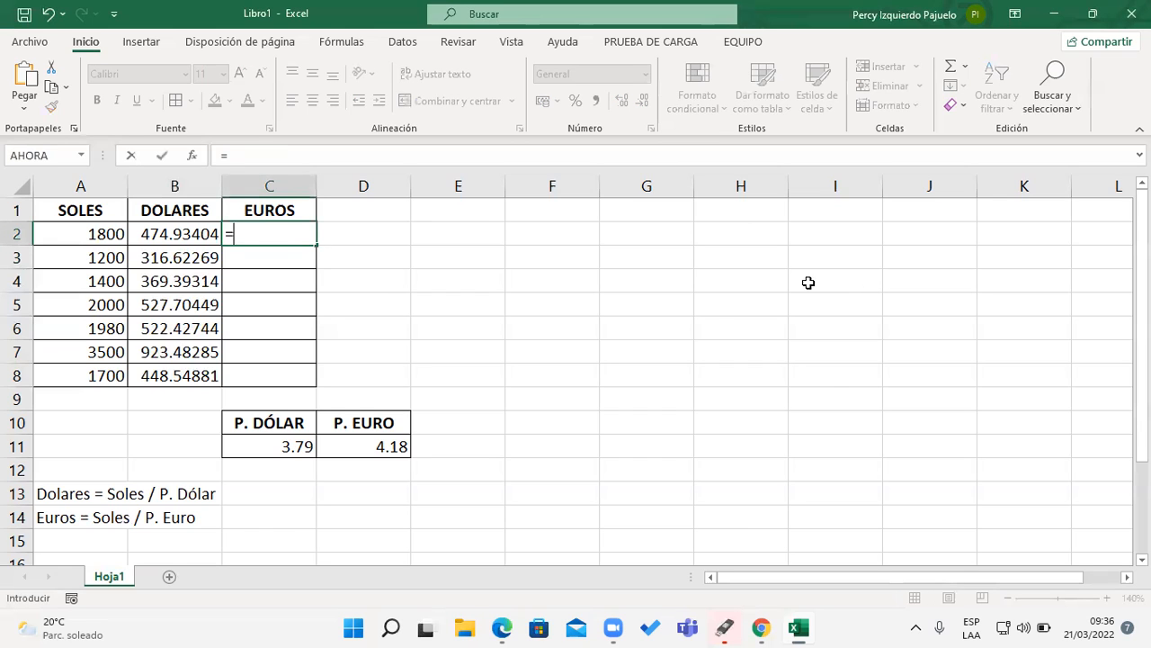
pyautogui.click(103, 233)
pyautogui.write('/')
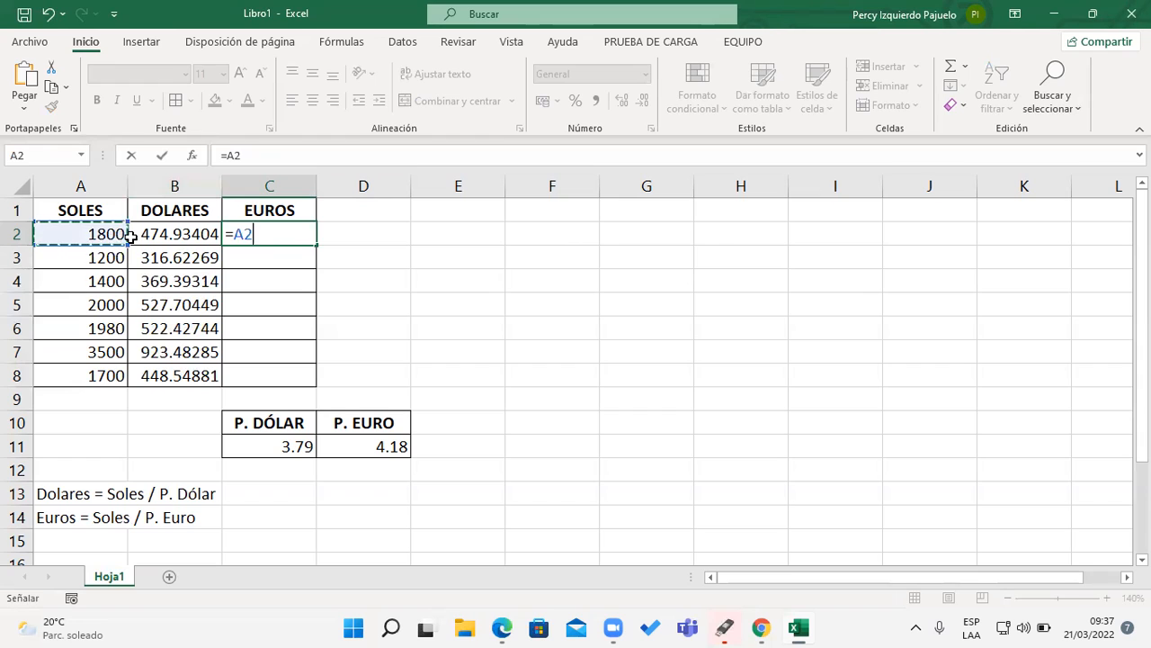
pyautogui.click(373, 443)
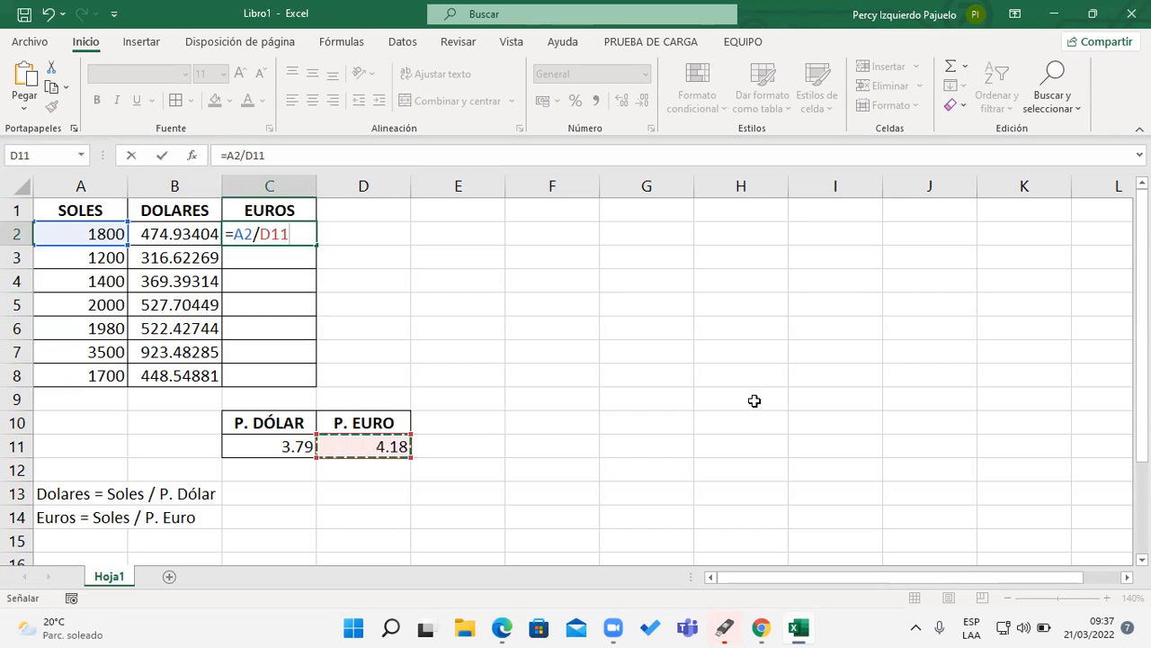
pyautogui.press('Return')
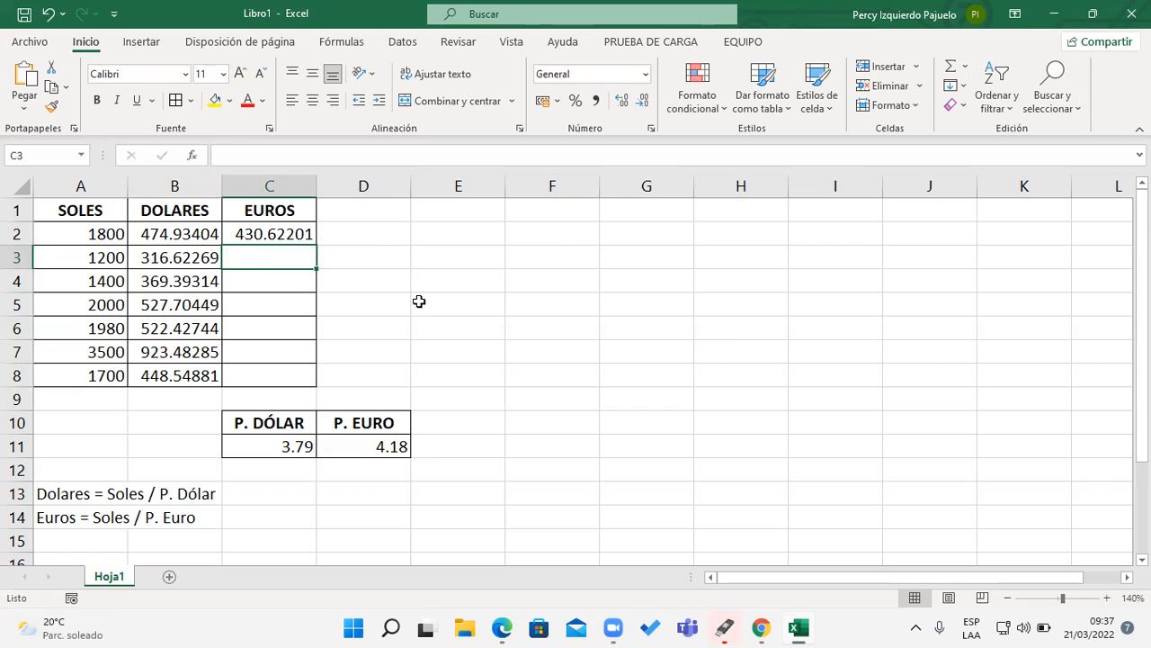
pyautogui.click(260, 235)
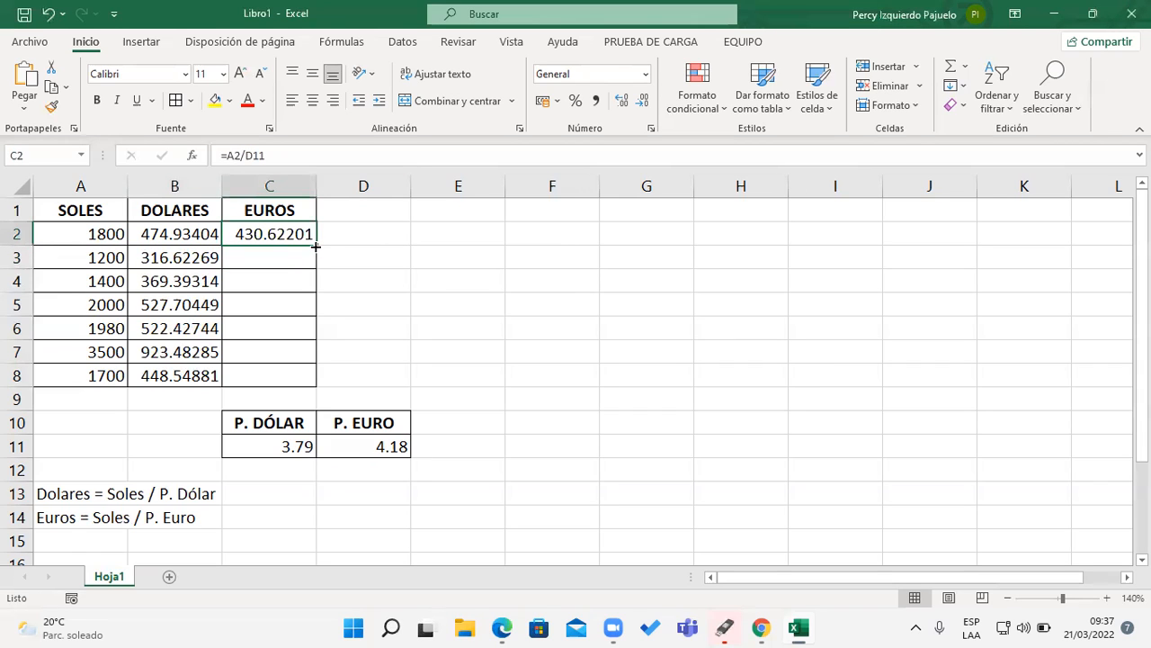
pyautogui.moveTo(316, 246); pyautogui.dragTo(318, 385)
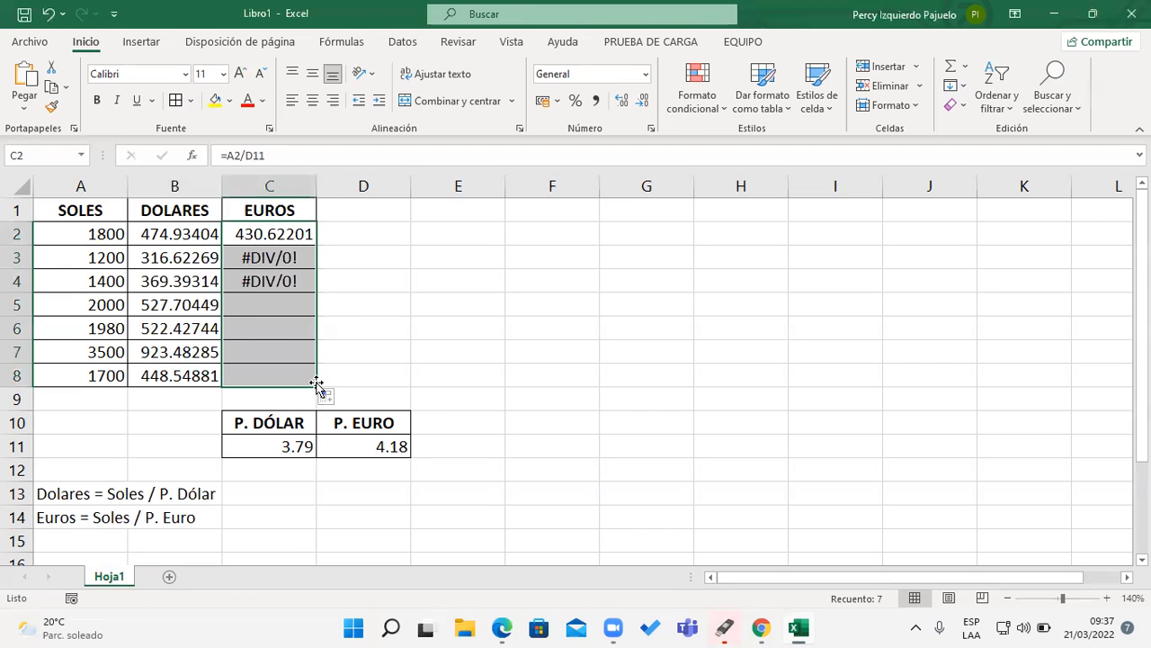
# Check the reference used in C4, then make the euro price absolute in C2 as =A2/$D$11 and fill down through C8
pyautogui.doubleClick(281, 284)
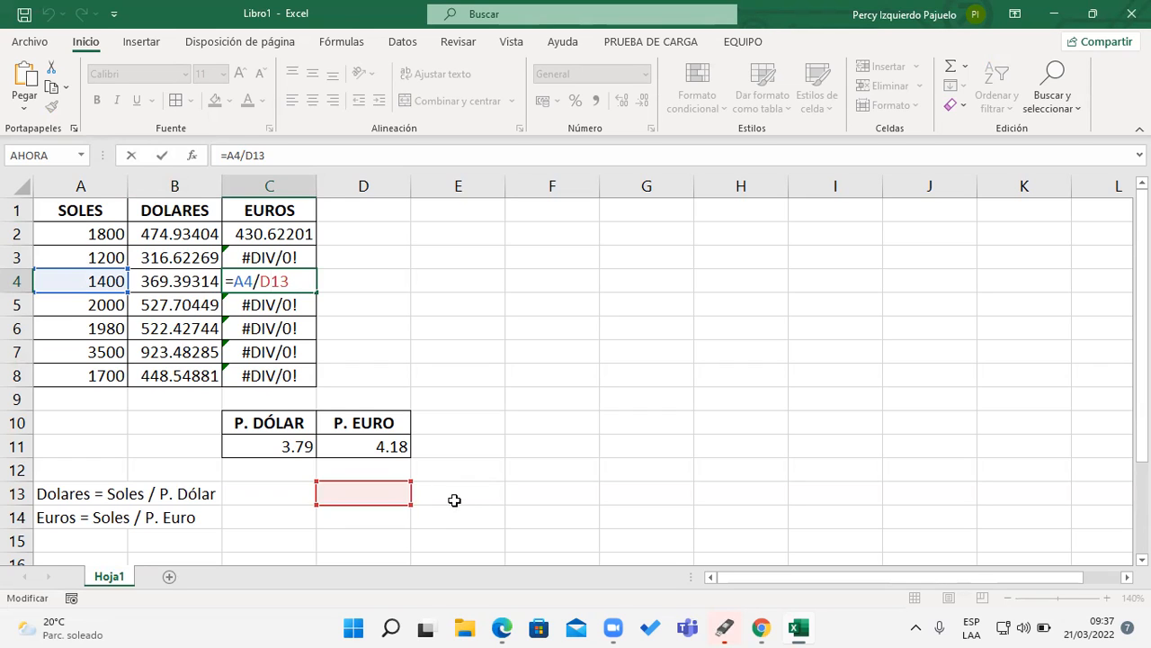
pyautogui.press('Return')
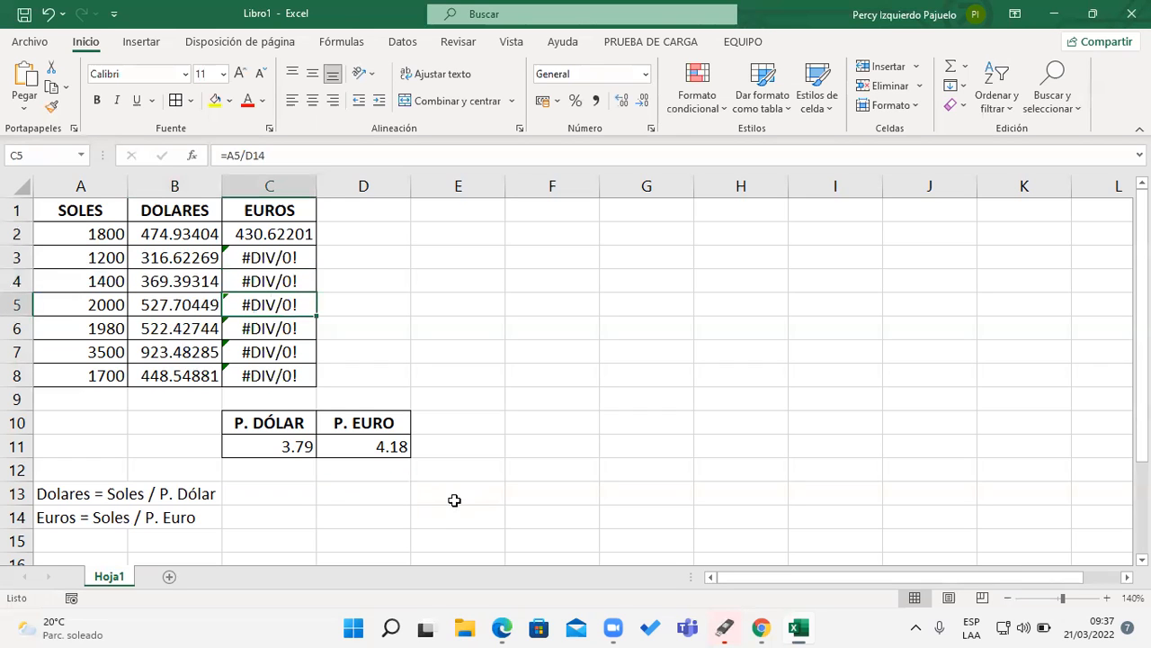
pyautogui.click(286, 236)
pyautogui.doubleClick(286, 237)
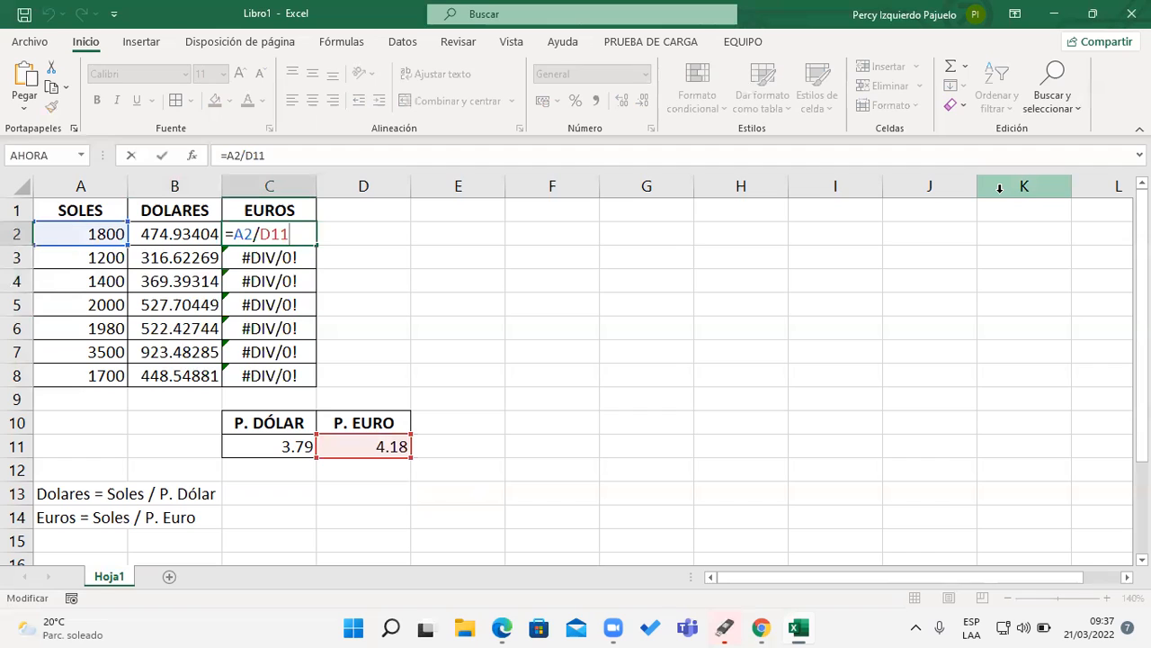
pyautogui.press('F4')
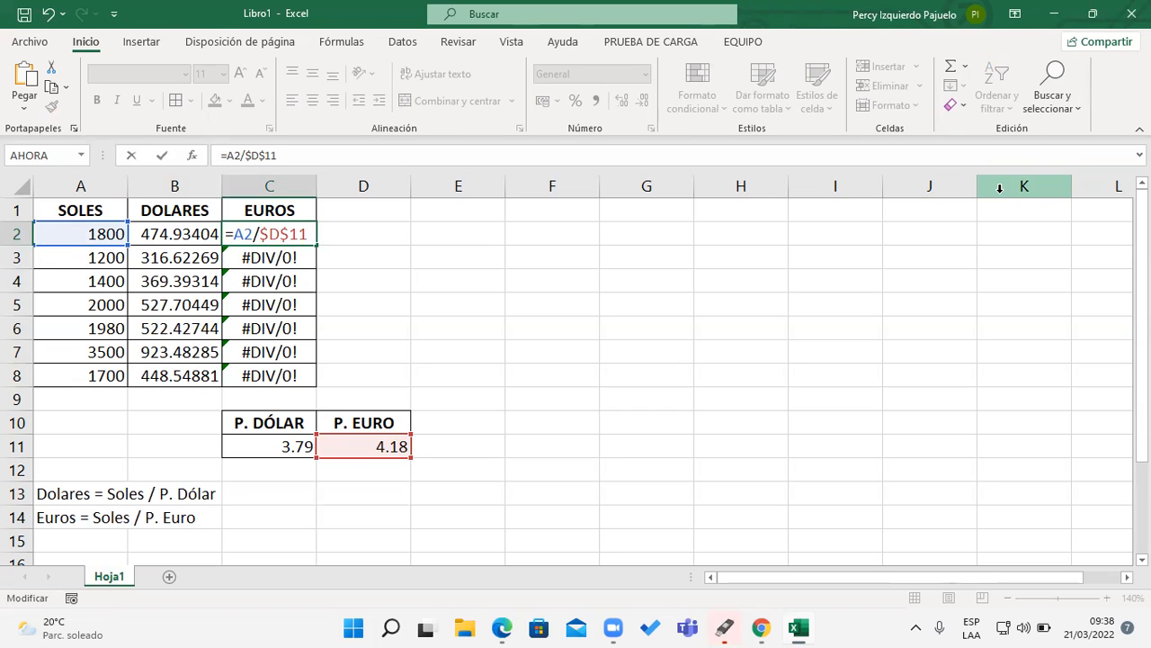
pyautogui.press('Return')
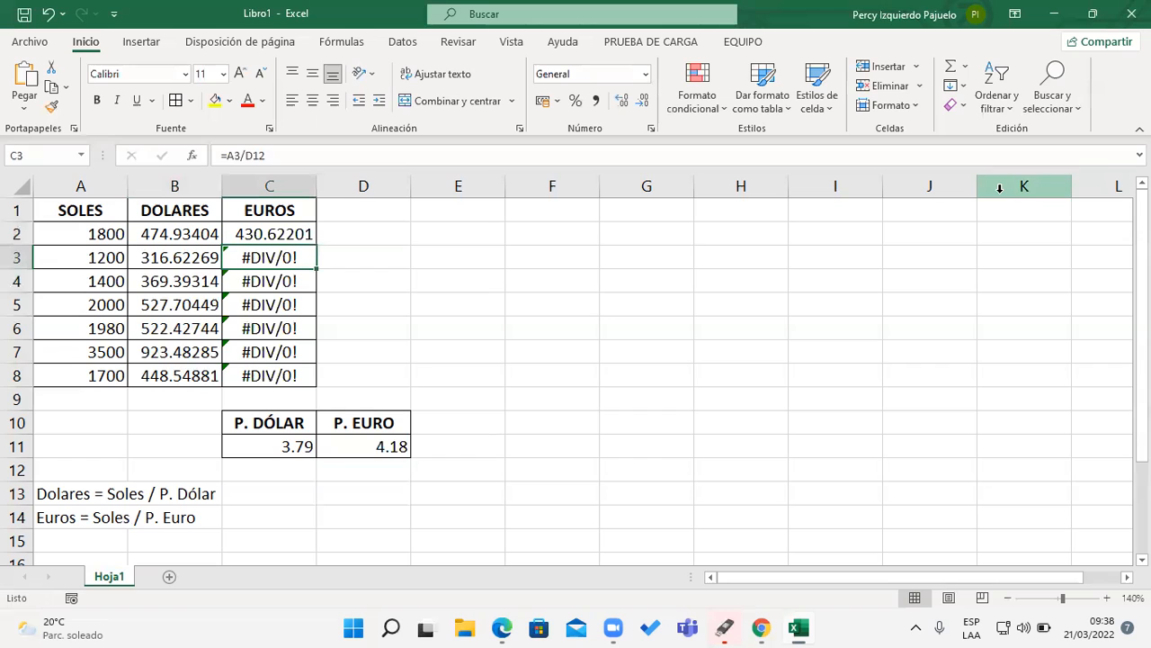
pyautogui.click(272, 234)
pyautogui.moveTo(318, 244); pyautogui.dragTo(317, 389)
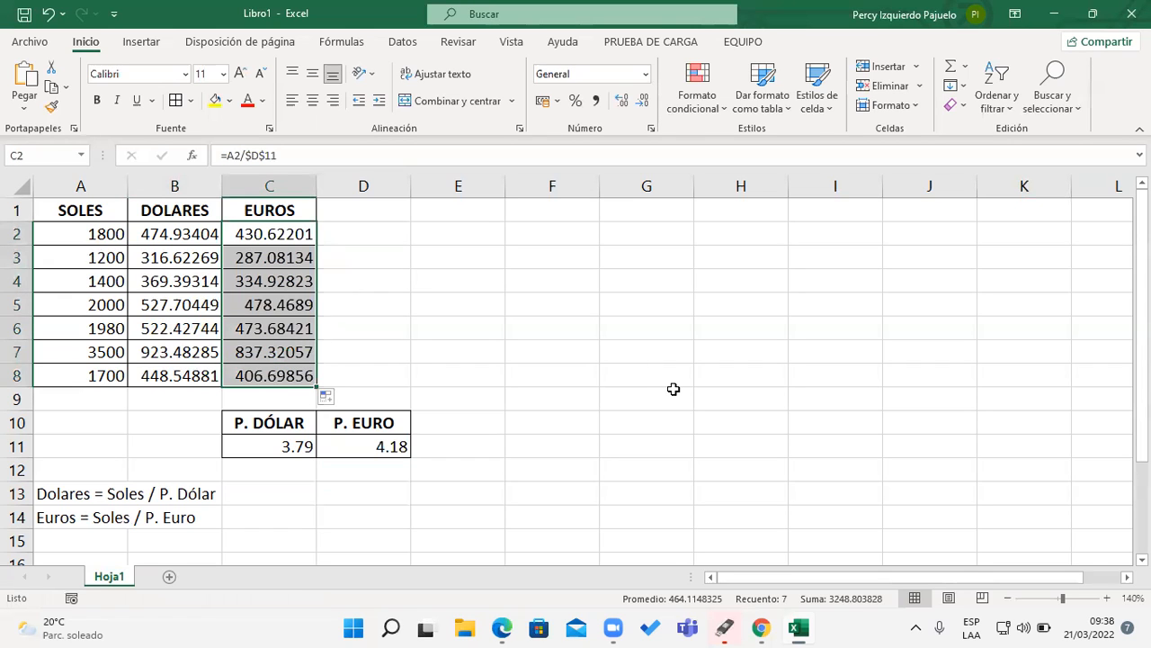
pyautogui.click(673, 396)
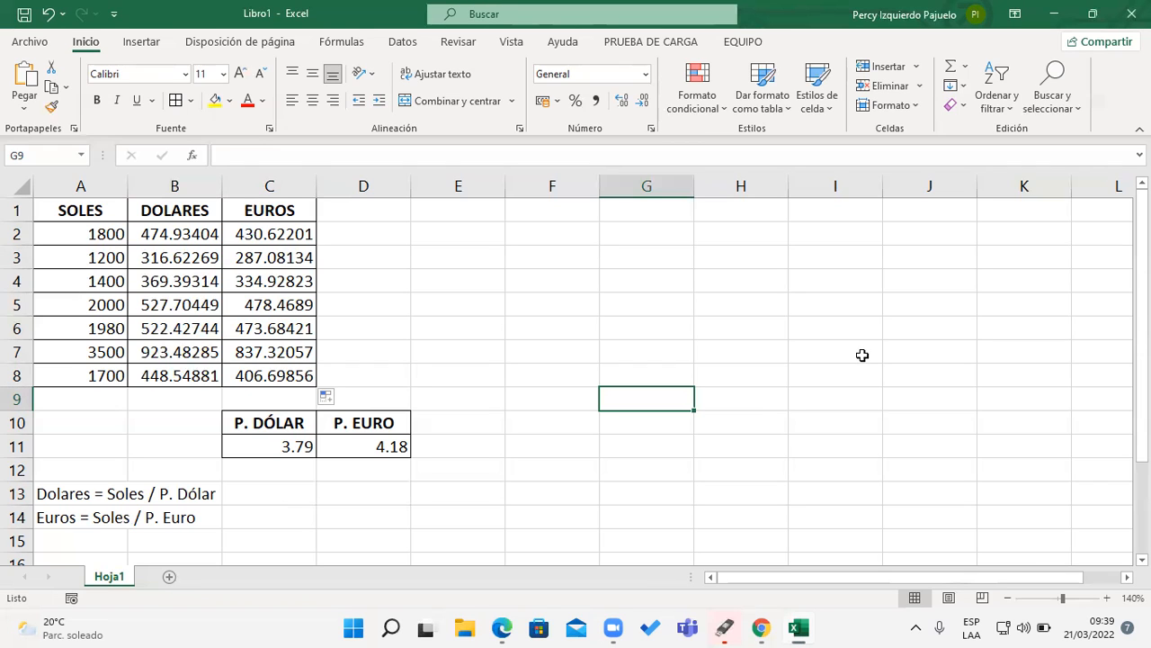
# Add a new worksheet after Hoja1 and enter the heading "SUELDO" in cell A1
pyautogui.click(171, 577)
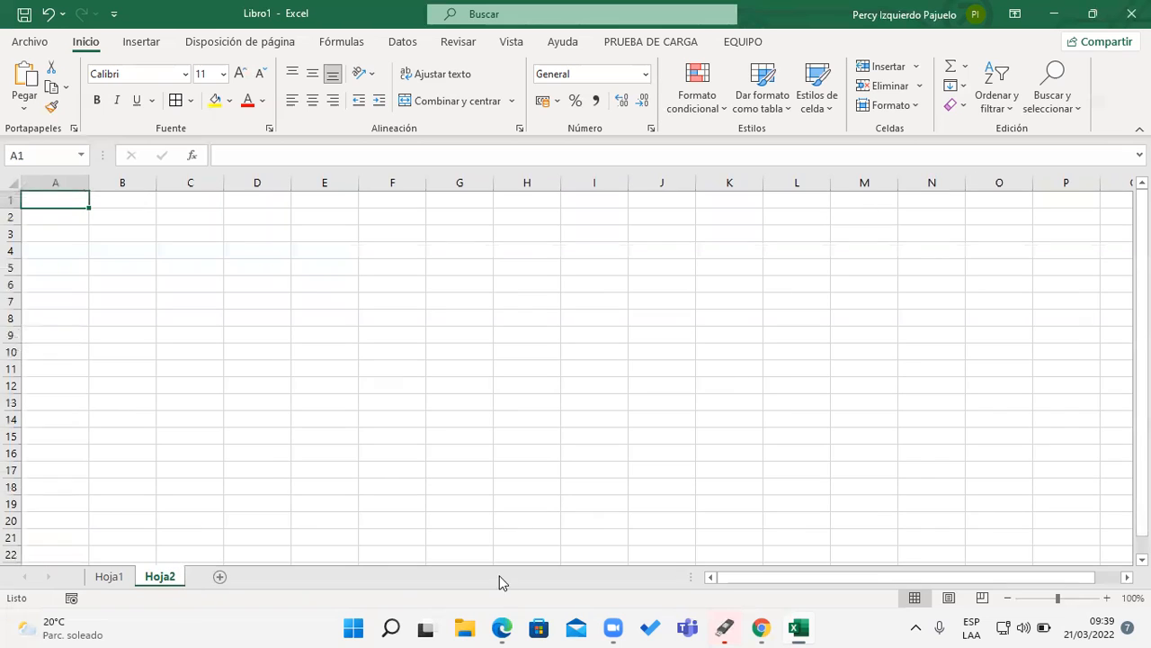
pyautogui.click(1106, 598)
pyautogui.click(1107, 597)
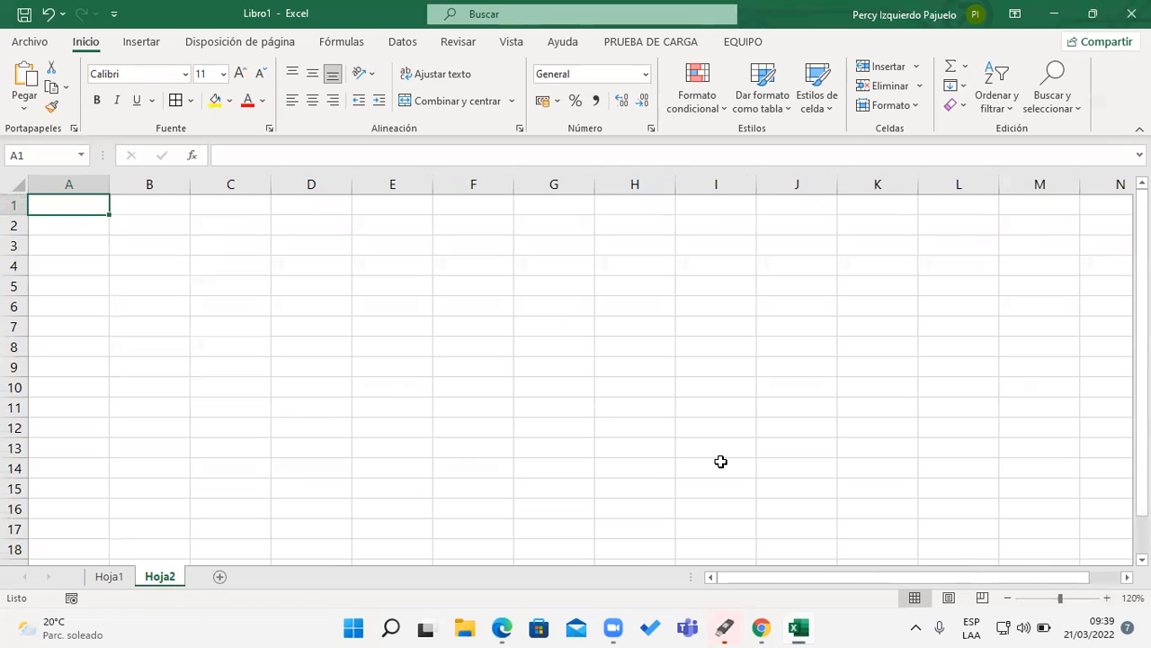
pyautogui.write('sueldo')
pyautogui.press('BackSpace')
pyautogui.press('BackSpace')
pyautogui.press('BackSpace')
pyautogui.press('BackSpace')
pyautogui.press('BackSpace')
pyautogui.press('BackSpace')
pyautogui.write('SUELDO')
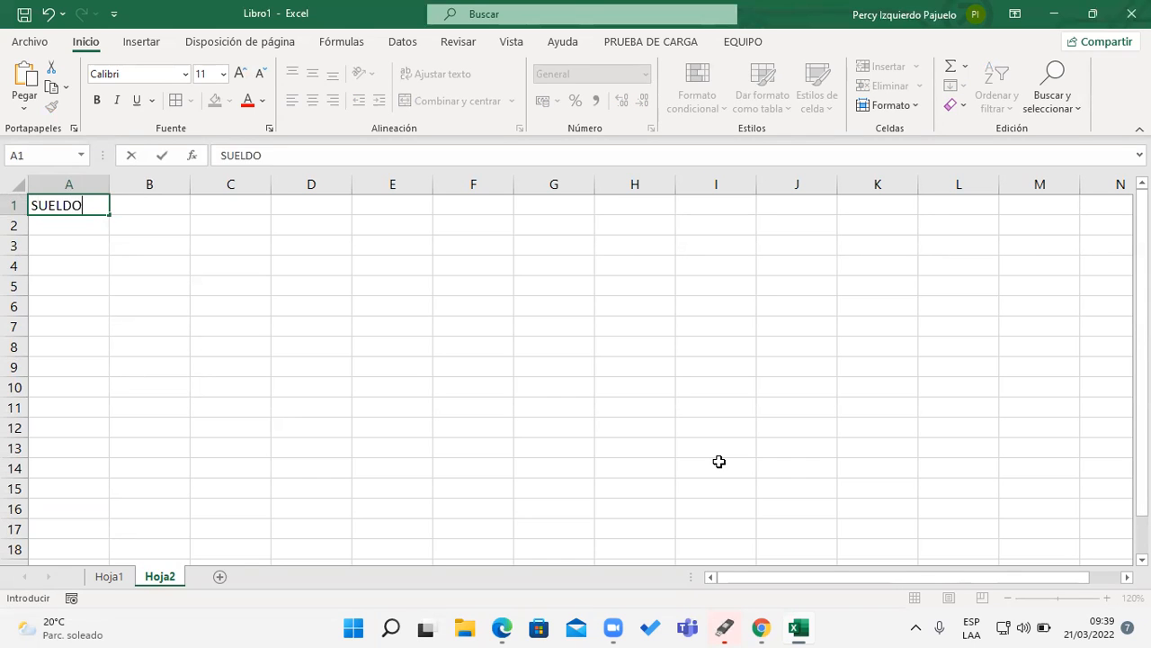
pyautogui.press('Tab')
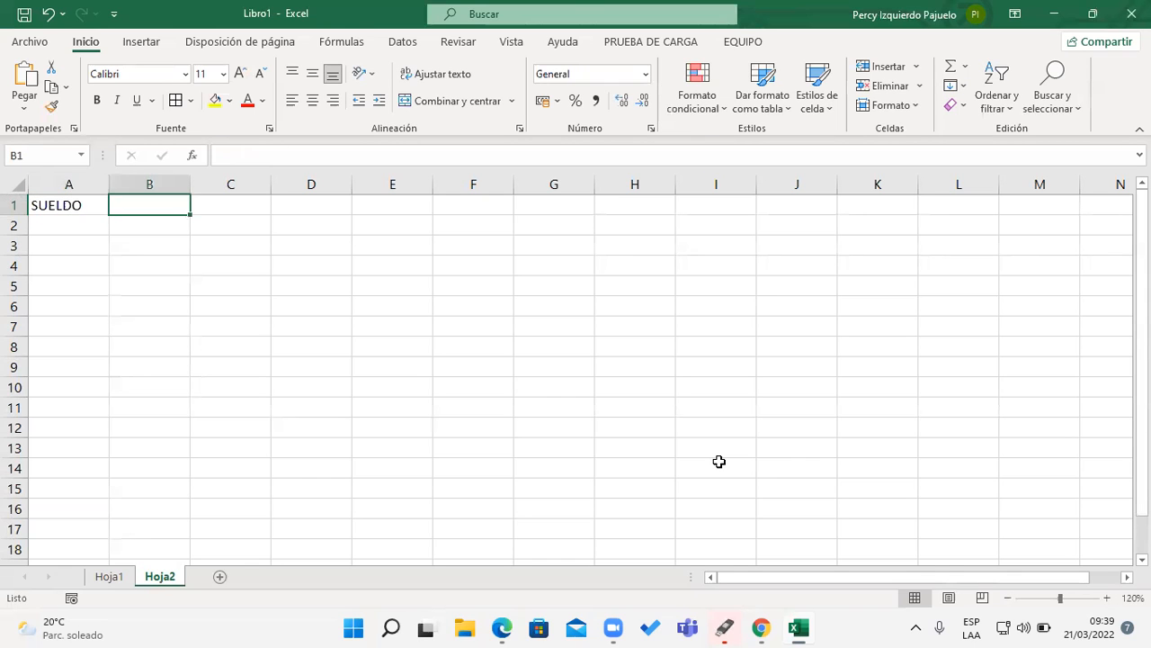
# Enter the headings "AFP", "ESSALUD" and "T.PAGO" in cells B1 through D1
pyautogui.write('A')
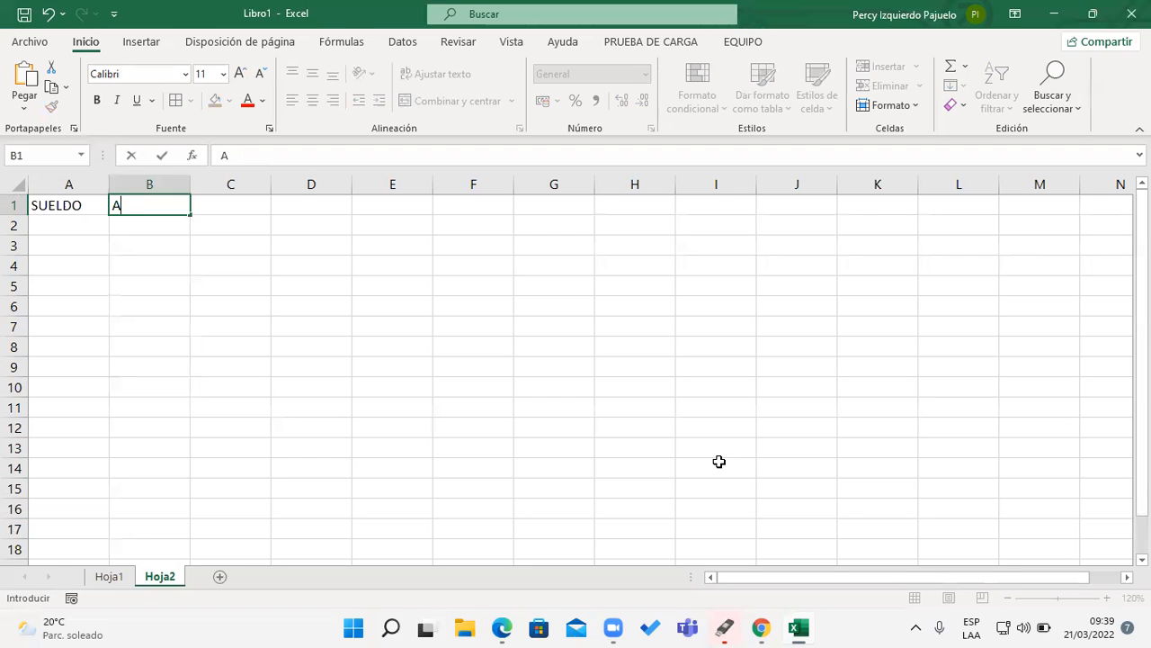
pyautogui.write('FP')
pyautogui.press('Tab')
pyautogui.write('E')
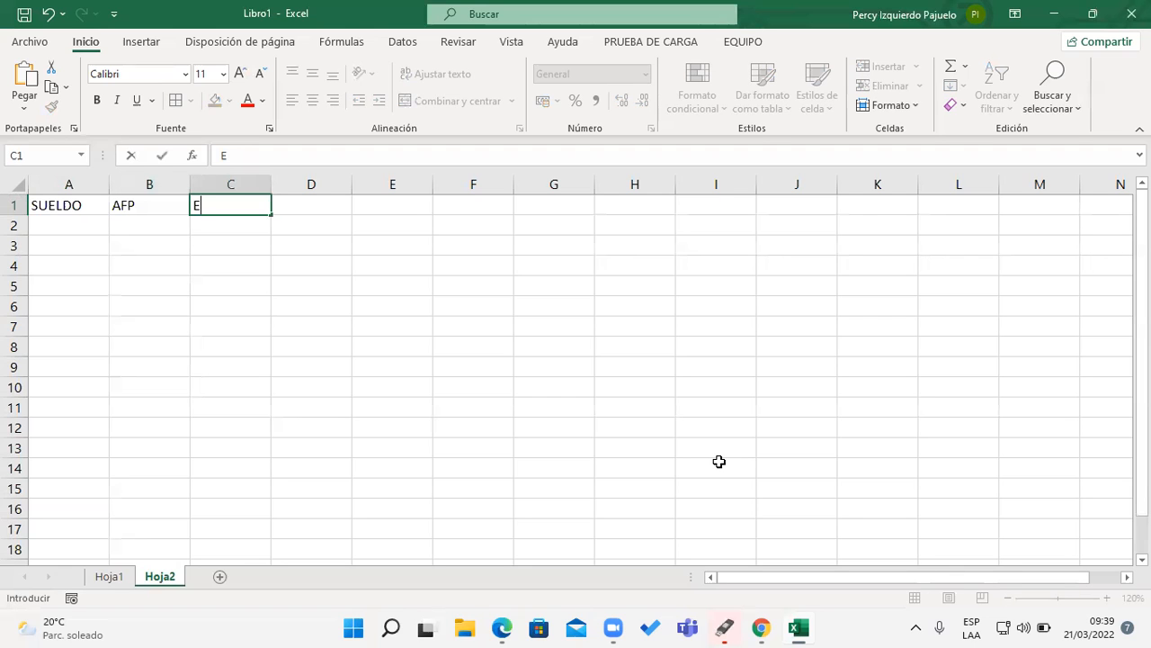
pyautogui.write('SSALUD')
pyautogui.press('Tab')
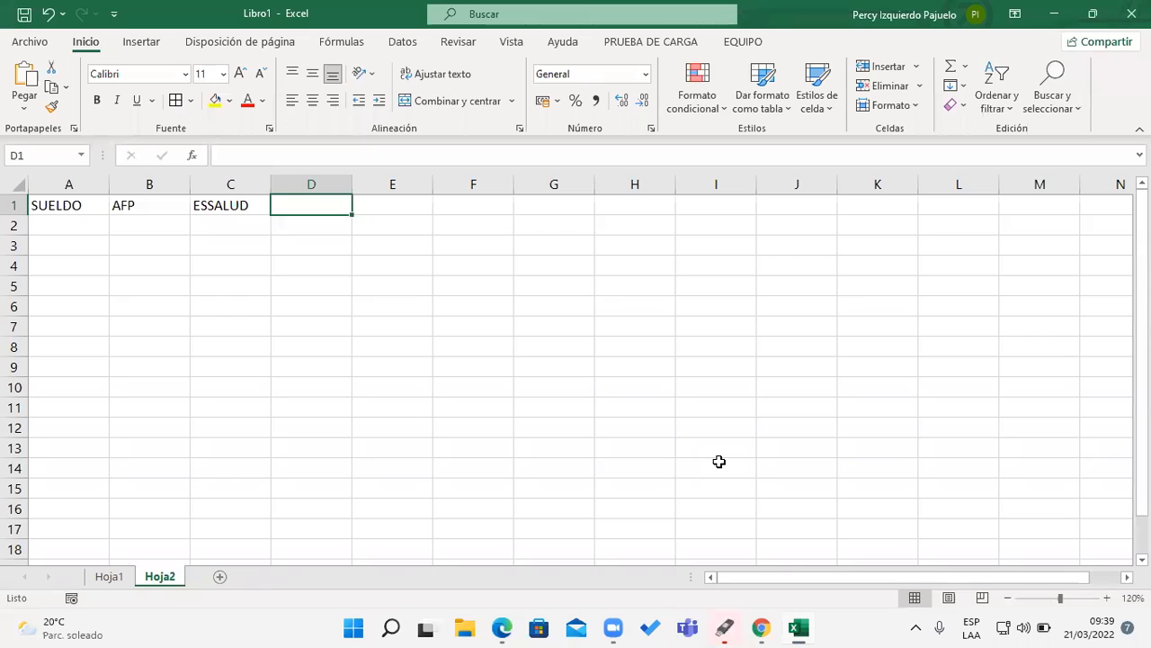
pyautogui.write('T.PAGO')
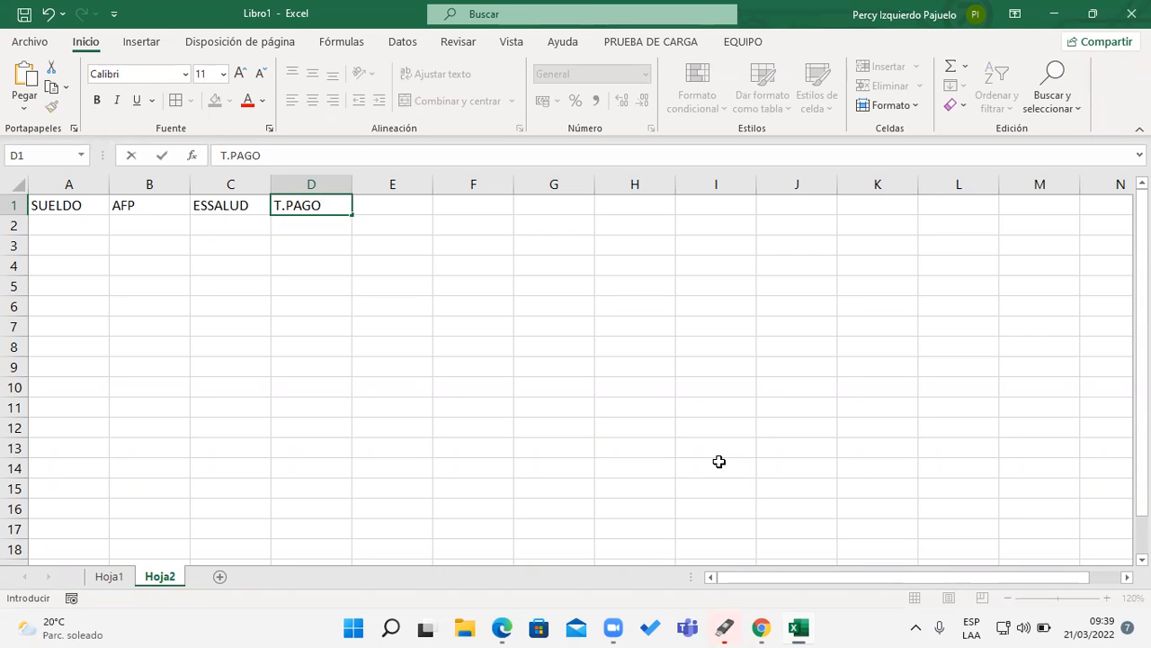
pyautogui.press('Return')
# Enter the label "AFP" in cell E8 with the rate 13% below it in E9
pyautogui.press('Return')
pyautogui.press('Return')
pyautogui.press('Return')
pyautogui.press('Return')
pyautogui.press('Return')
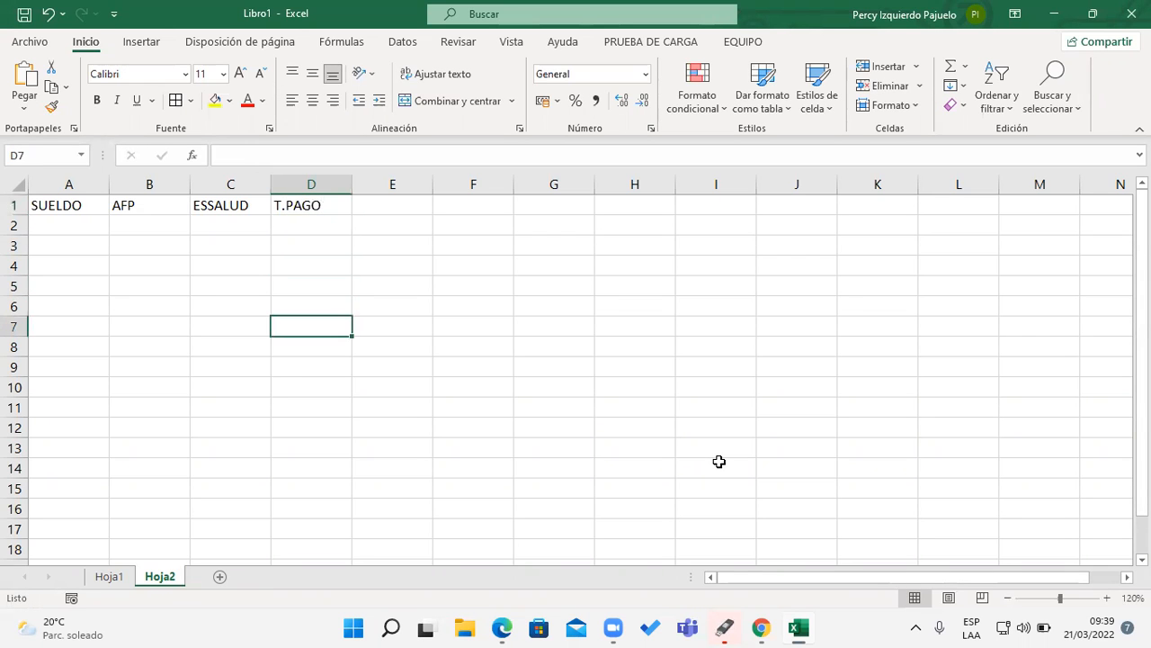
pyautogui.press('Right')
pyautogui.press('Return')
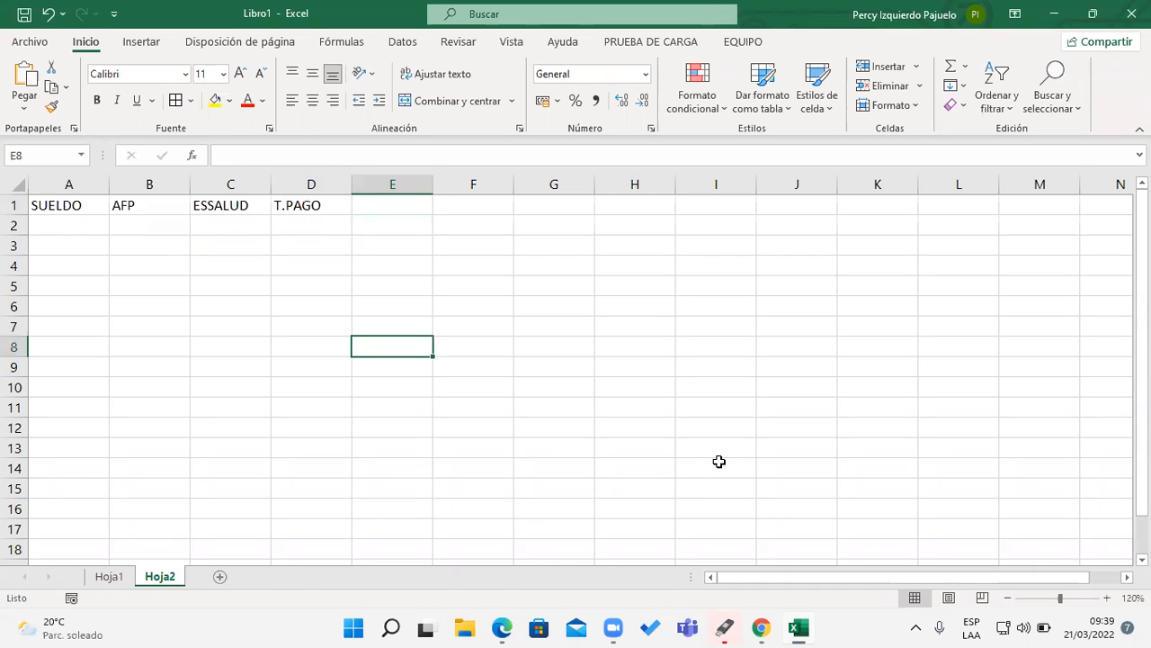
pyautogui.write('AFP')
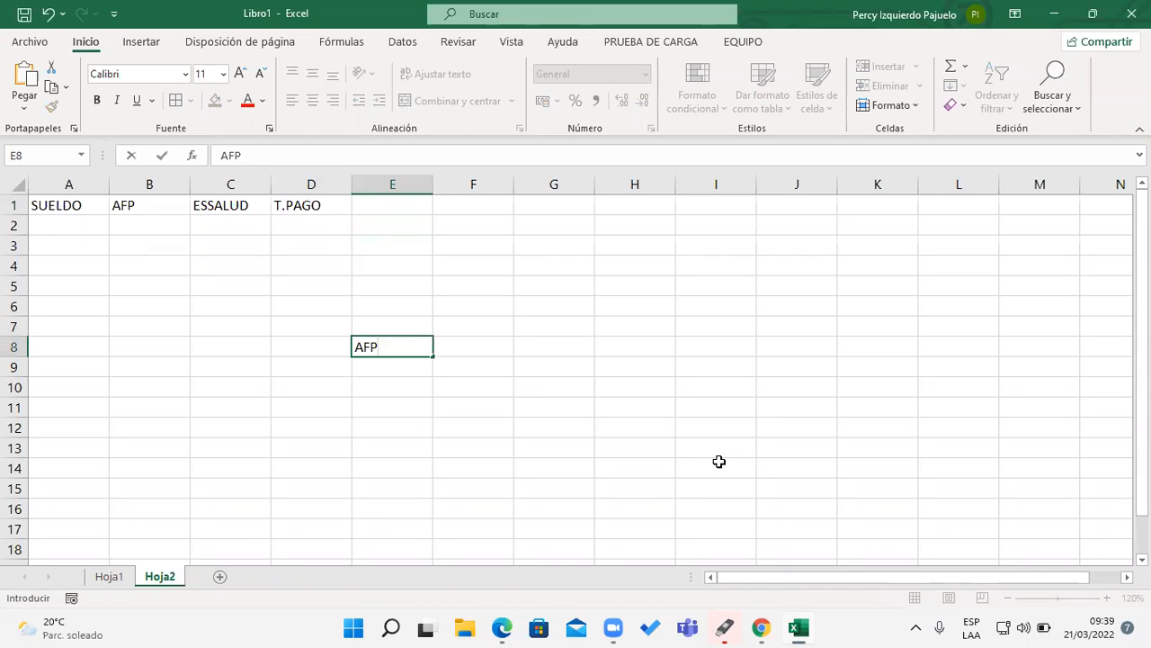
pyautogui.press('Return')
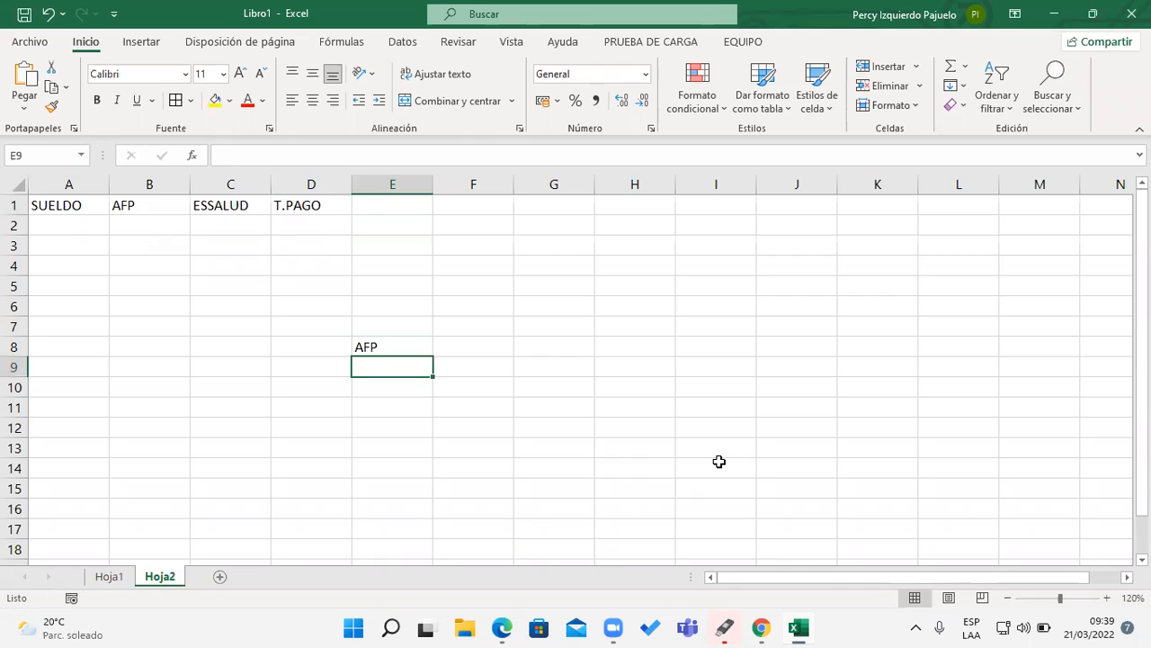
pyautogui.write('13%')
pyautogui.press('Return')
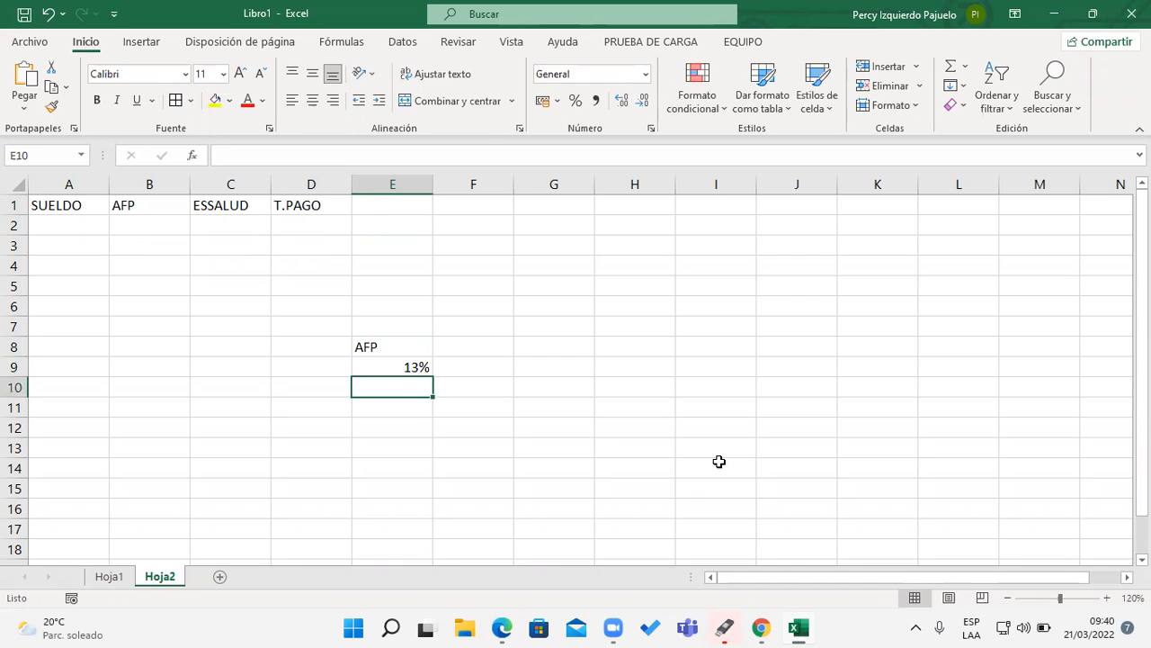
# Change the rate label in cell E8 to "% AFP"
pyautogui.press('Up')
pyautogui.press('Up')
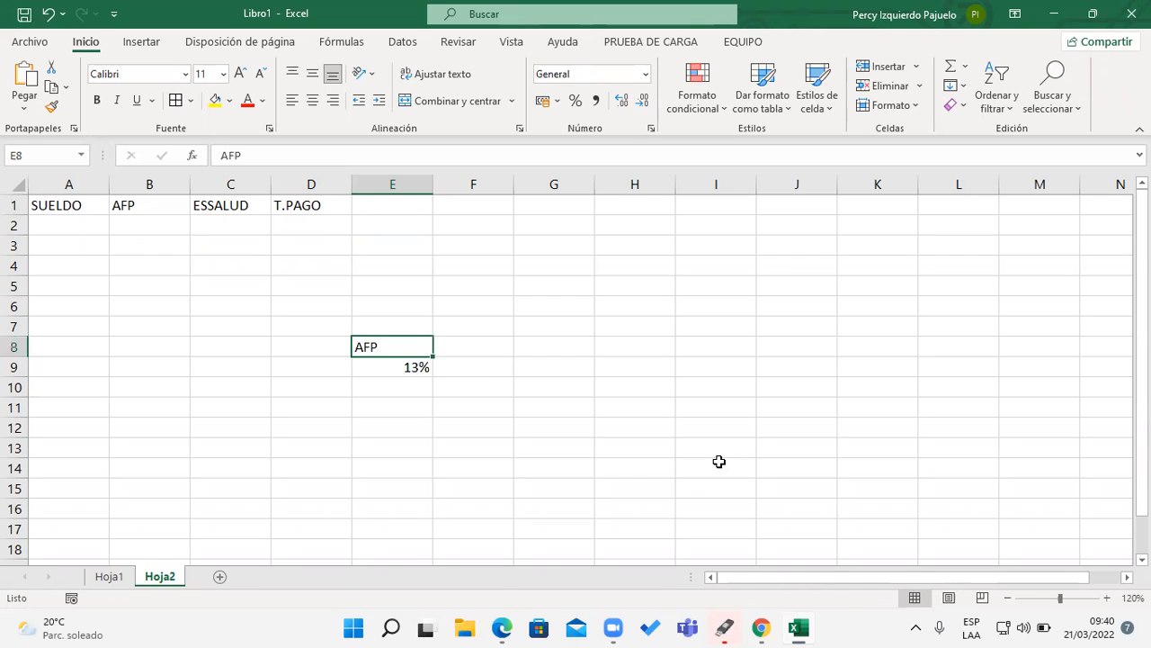
pyautogui.doubleClick(363, 347)
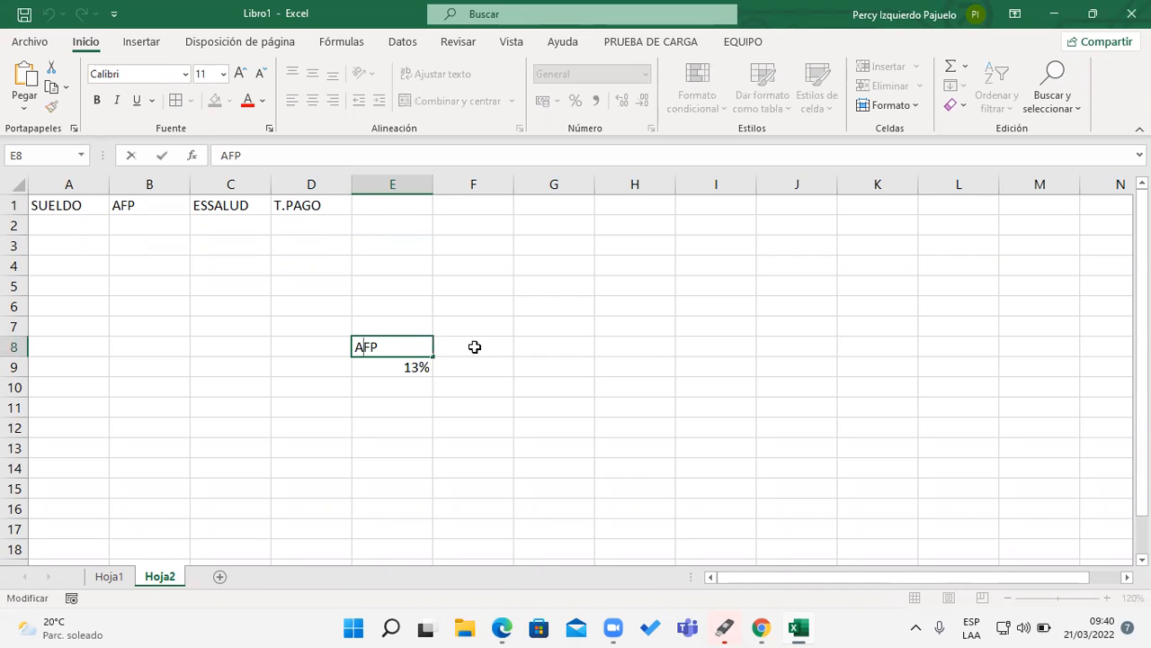
pyautogui.press('Left')
pyautogui.write('%')
pyautogui.press('Return')
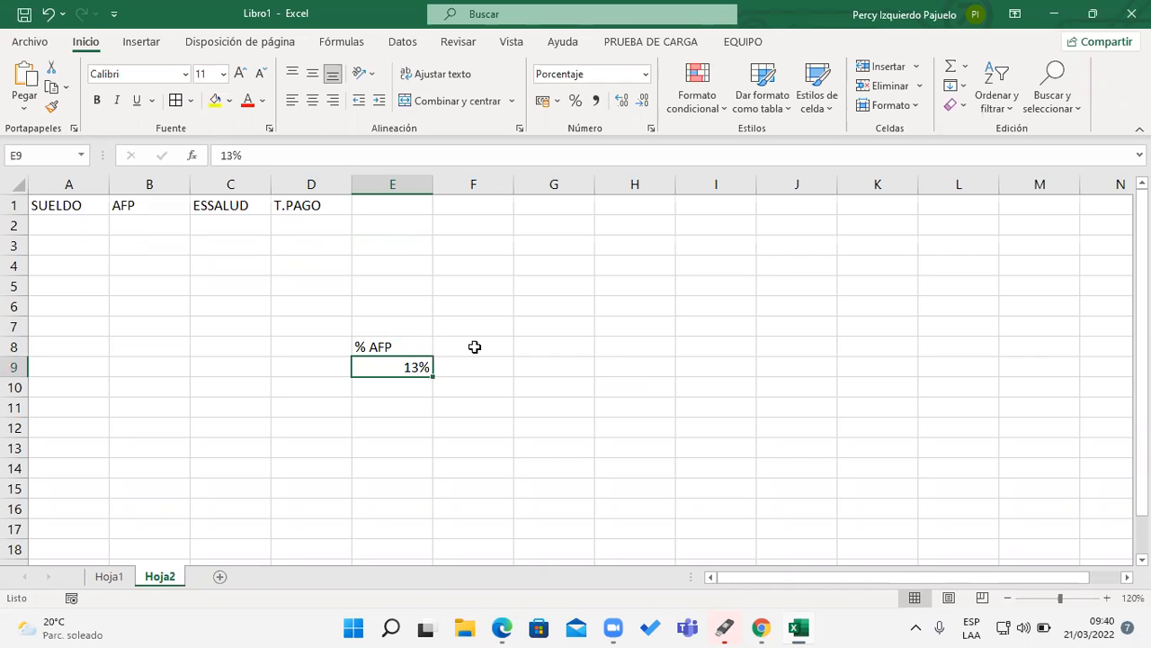
# Enter the label "% ESSALUD" in cell F8 with the rate 7% below it in F9
pyautogui.click(474, 346)
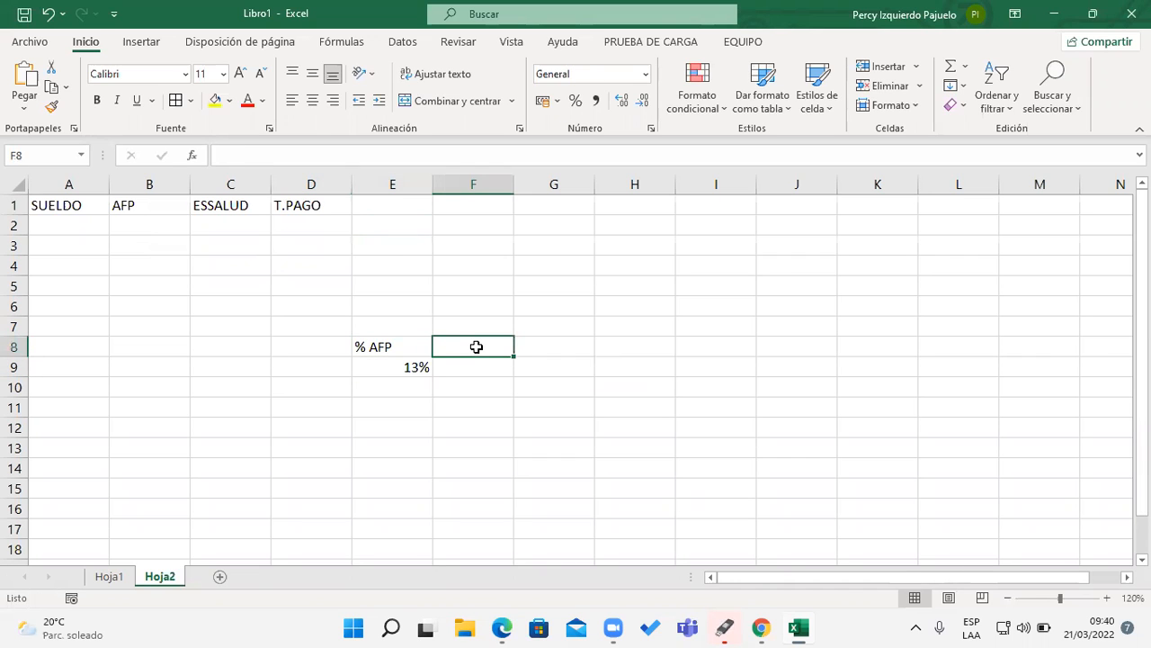
pyautogui.write('&')
pyautogui.press('BackSpace')
pyautogui.write('% ')
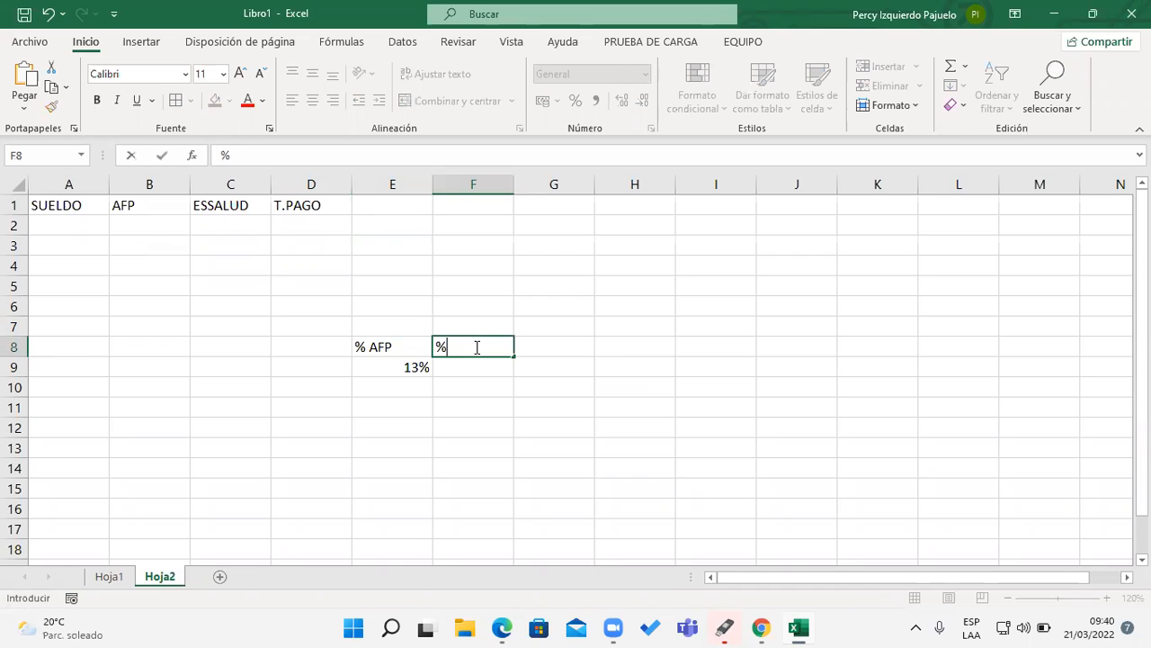
pyautogui.write('ESSALUD')
pyautogui.press('Return')
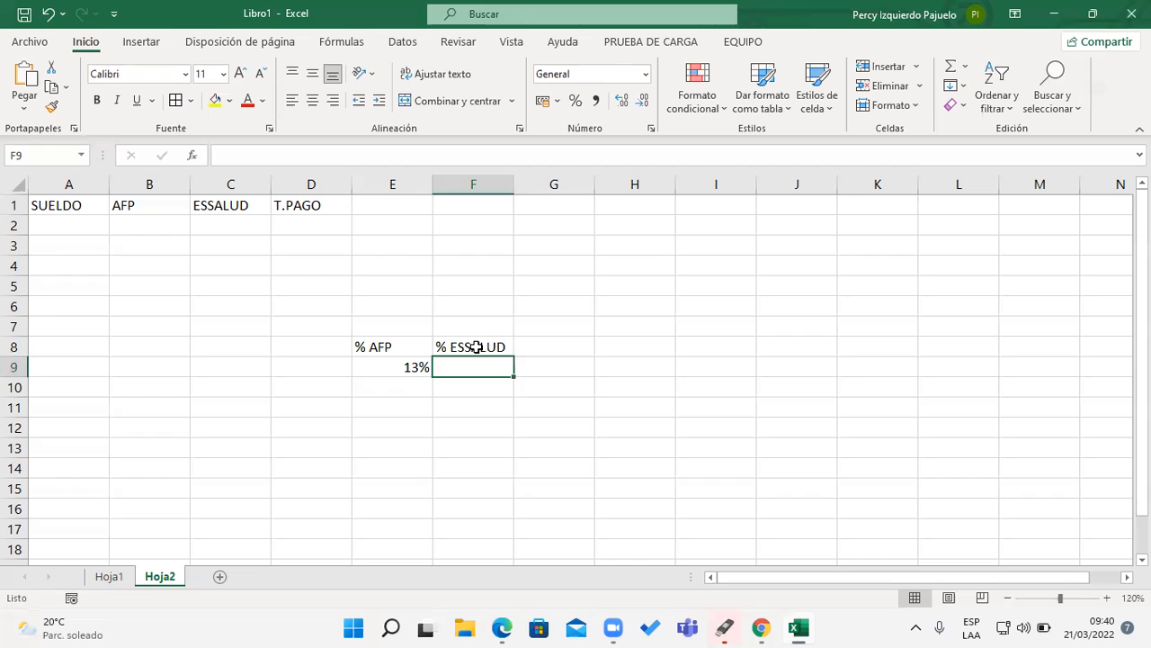
pyautogui.write('7%')
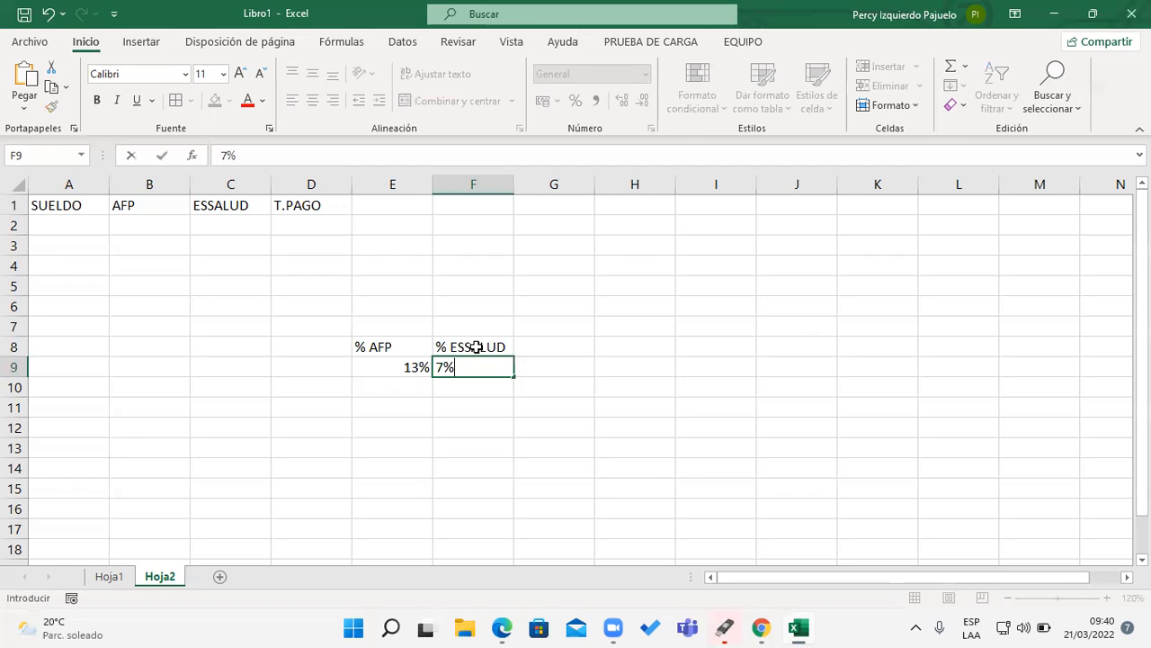
pyautogui.press('Return')
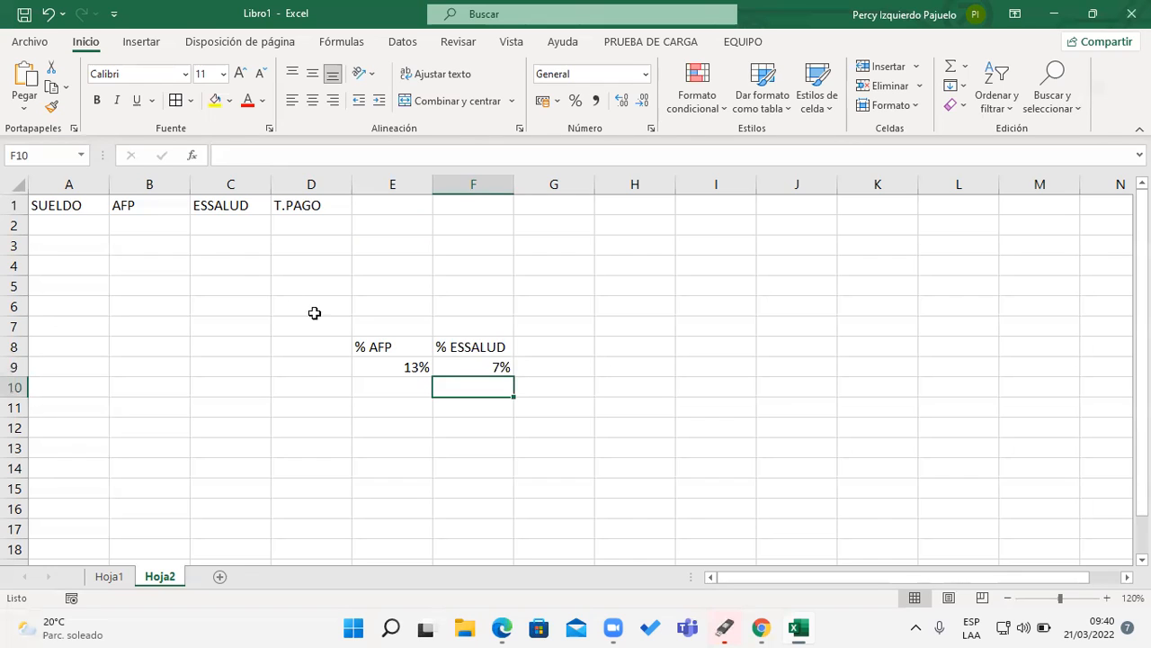
# Fill the SUELDO column from A2 to A9 with 1800, 1500, 1400, 1600, 1200, 1300, 1850 and 1450
pyautogui.click(193, 284)
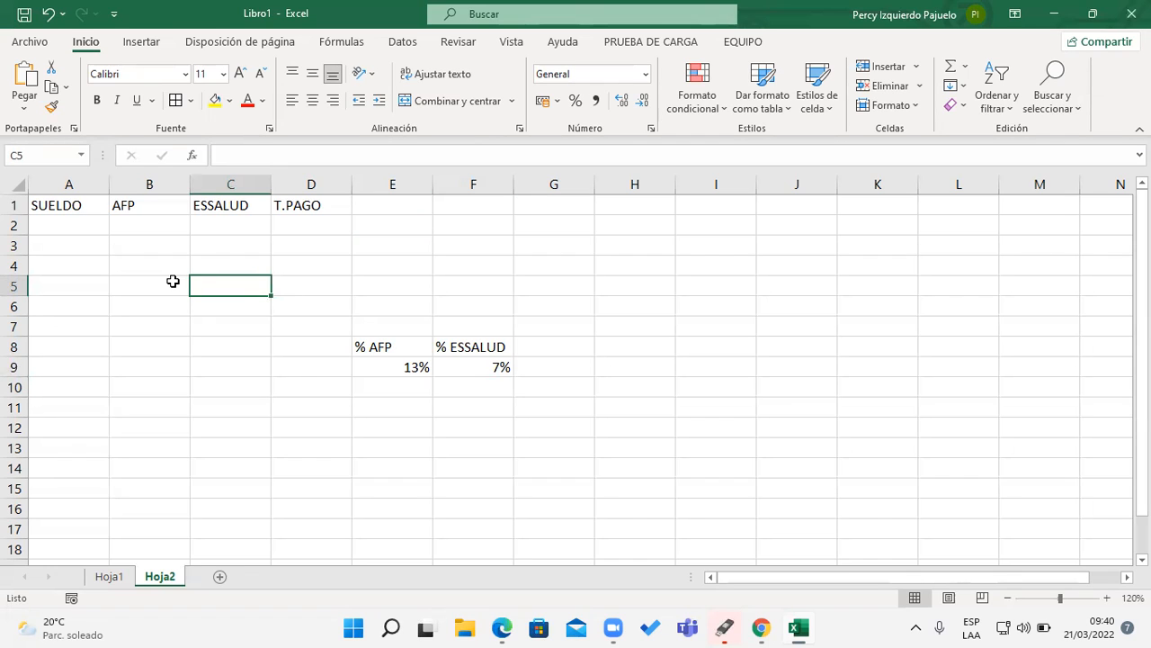
pyautogui.click(77, 225)
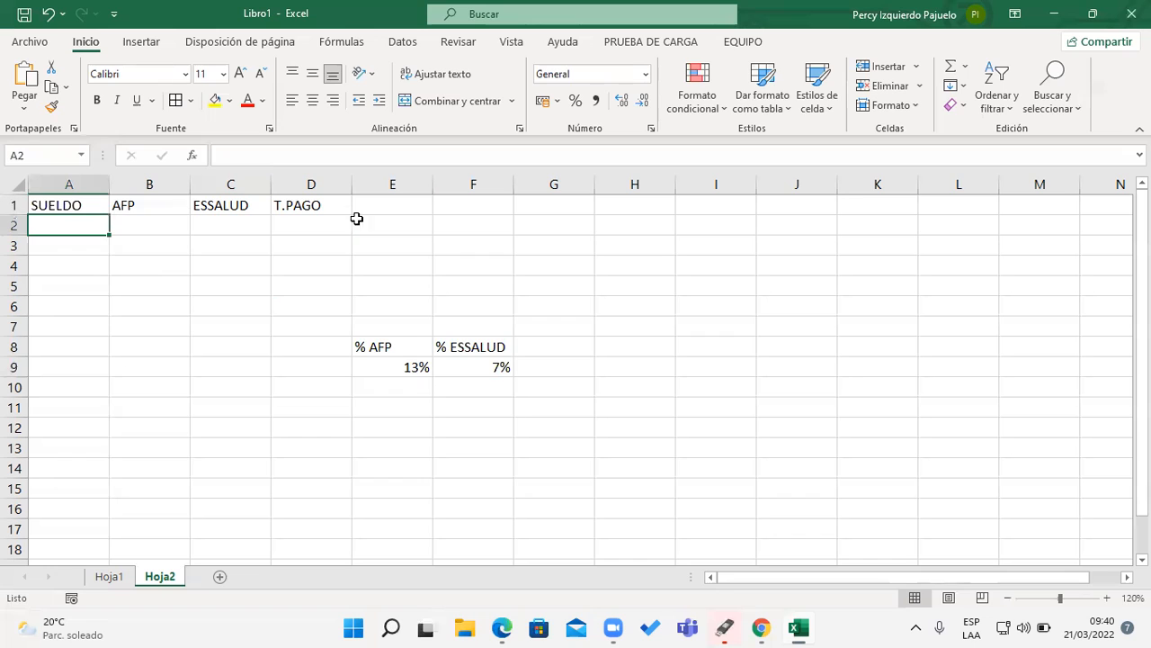
pyautogui.write('1800')
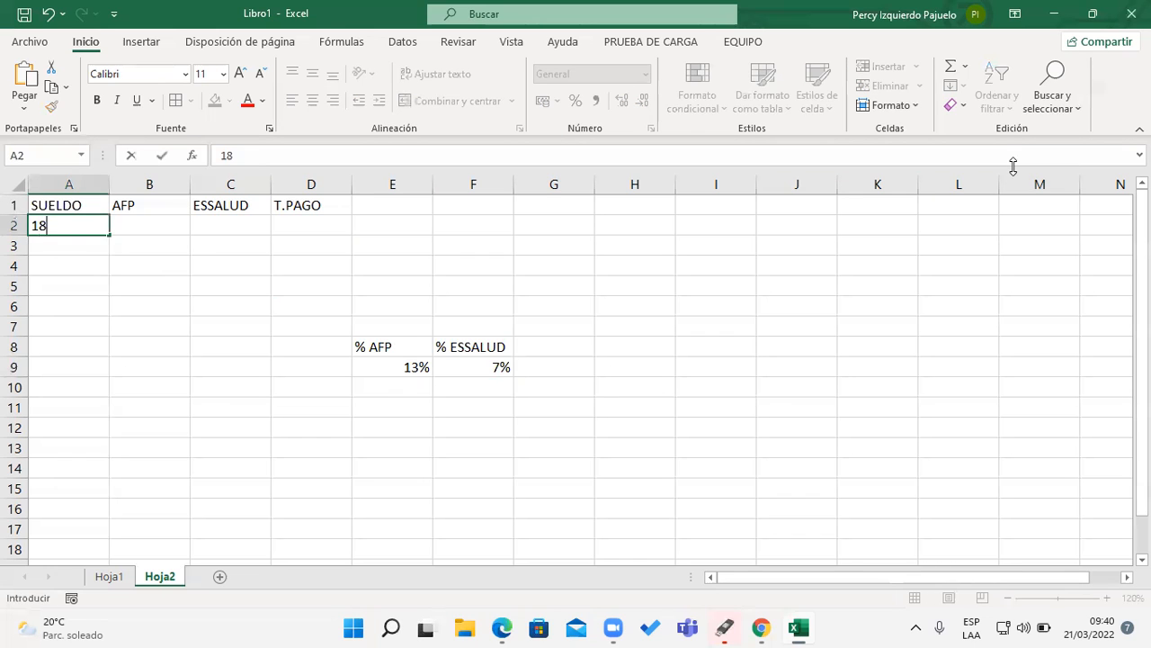
pyautogui.press('Return')
pyautogui.write('1500')
pyautogui.press('Return')
pyautogui.write('1400')
pyautogui.press('Return')
pyautogui.write('1600')
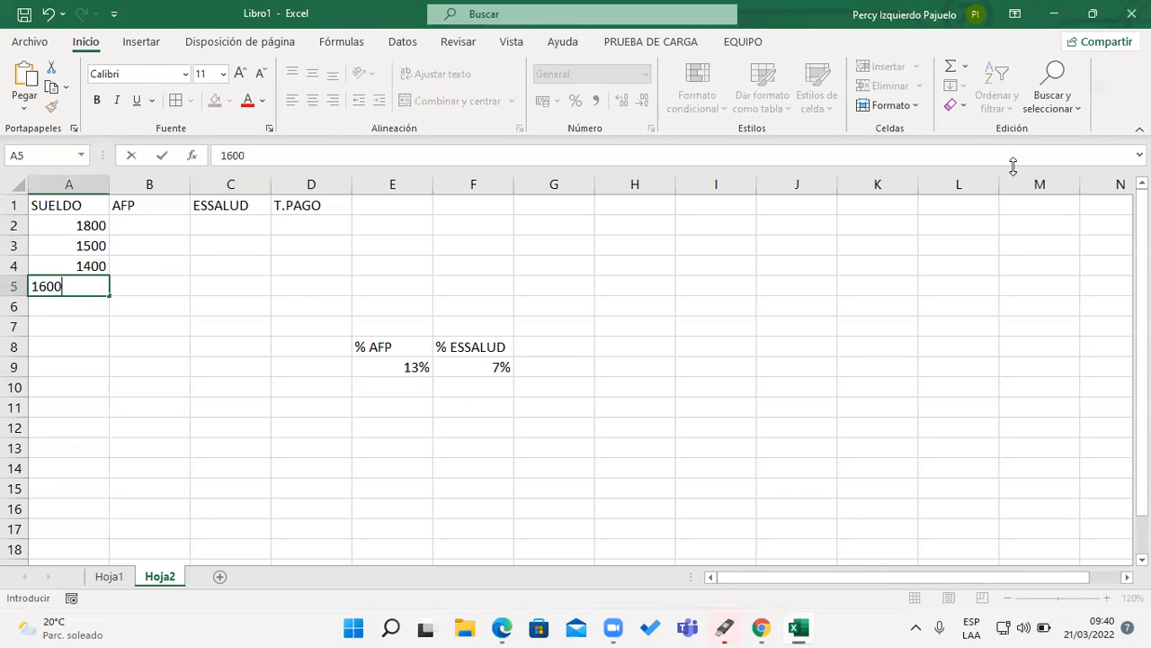
pyautogui.press('Return')
pyautogui.write('1200')
pyautogui.press('Return')
pyautogui.write('13')
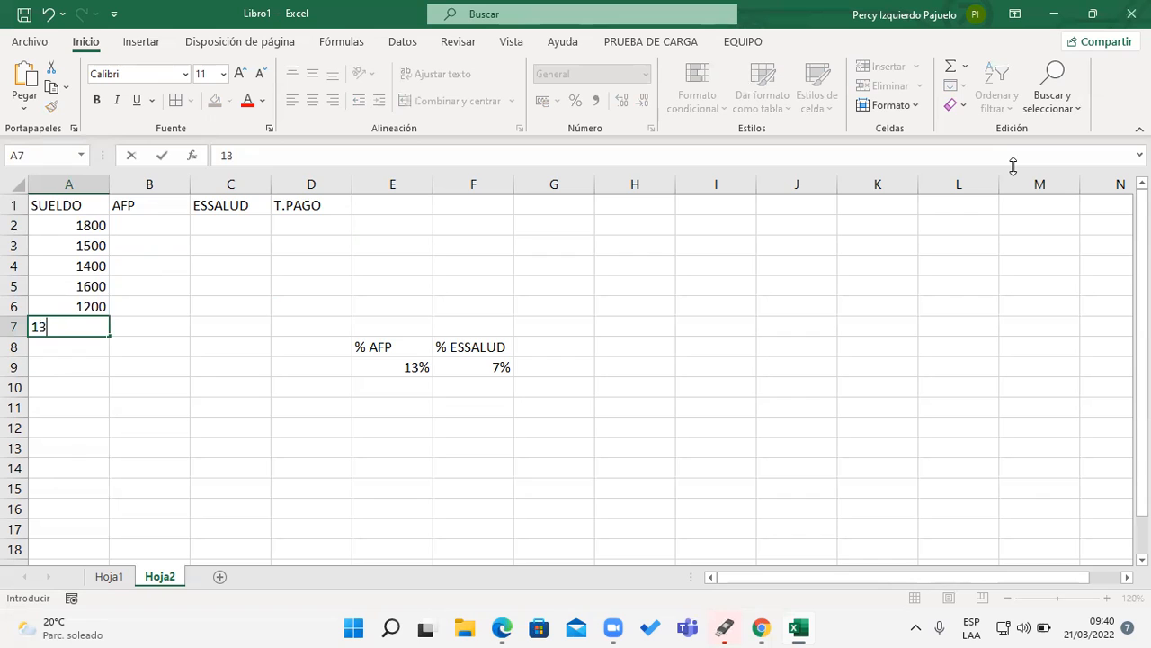
pyautogui.write('00')
pyautogui.press('Return')
pyautogui.write('1850')
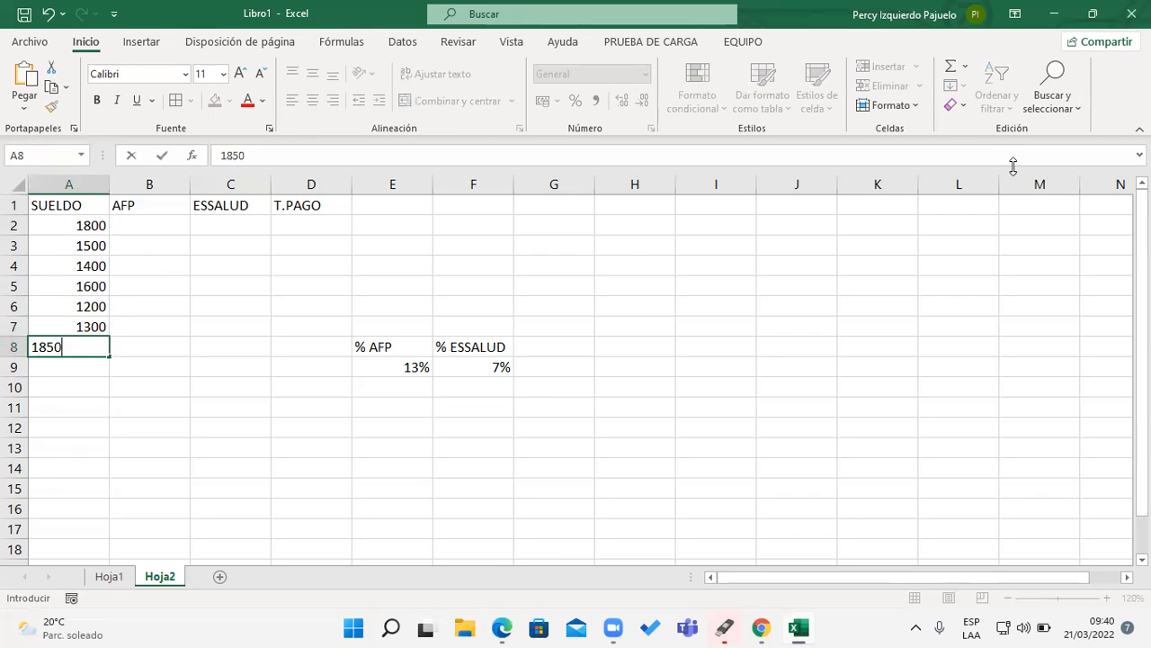
pyautogui.press('Return')
pyautogui.write('1450')
pyautogui.press('Return')
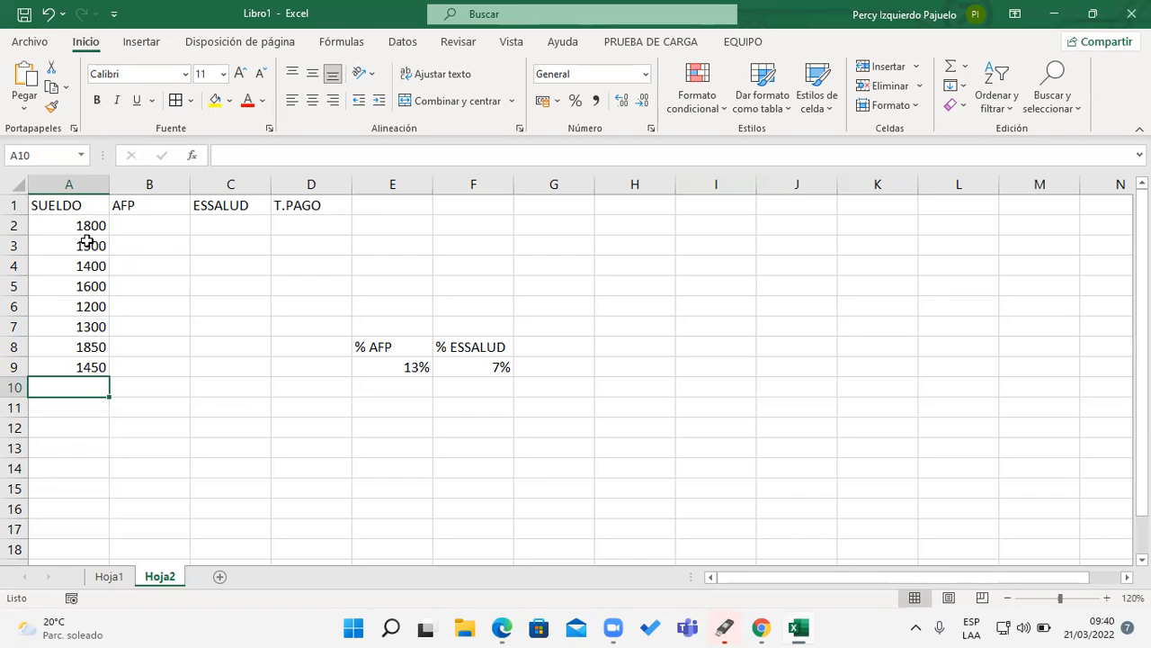
# Apply all borders to the salary table A1:D9 and move the percentage block from E8:F9 to G8:H9
pyautogui.moveTo(80, 206); pyautogui.dragTo(292, 362)
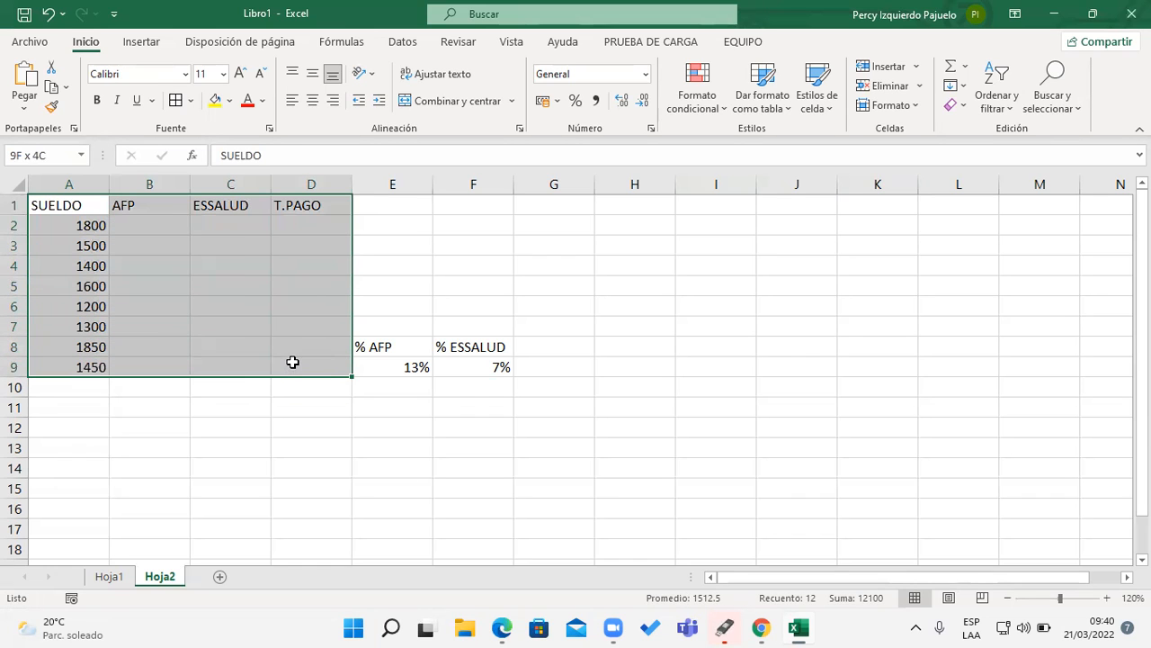
pyautogui.click(176, 100)
pyautogui.moveTo(390, 347); pyautogui.dragTo(663, 368)
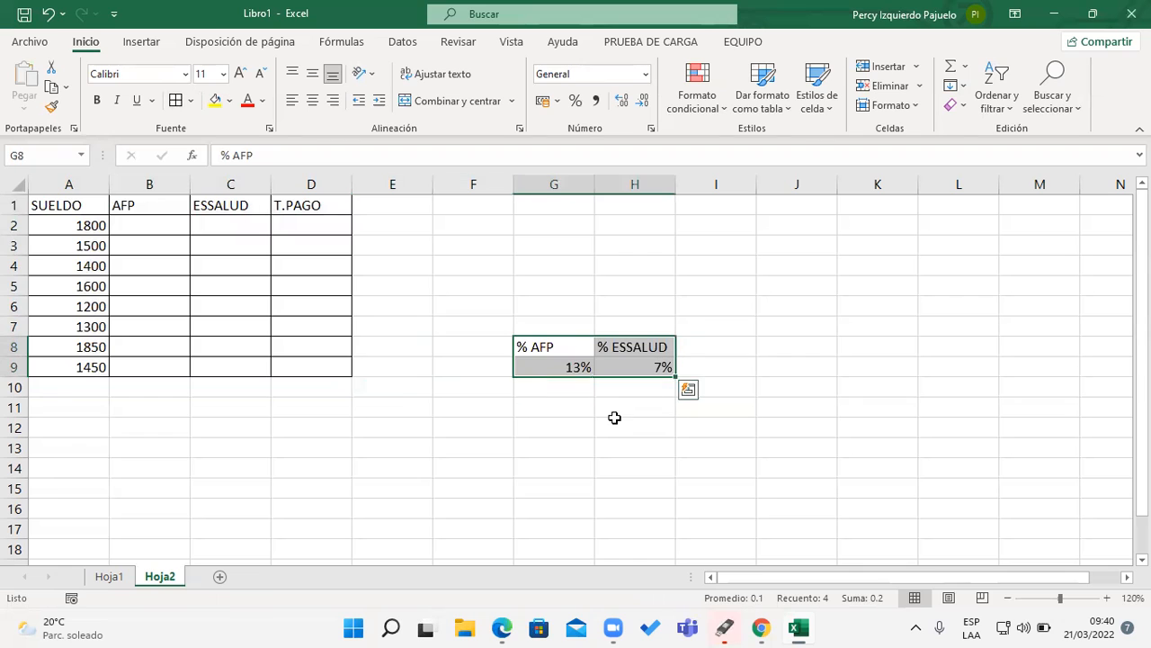
pyautogui.click(191, 444)
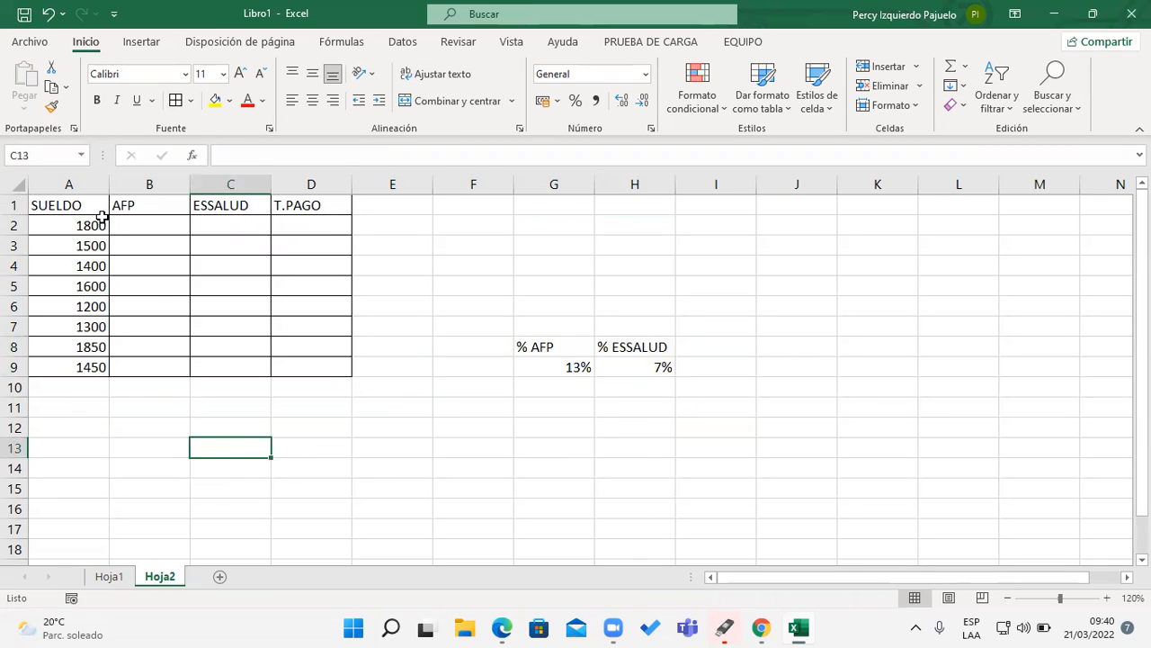
# Center the salary table headings in A1:D1 and make them bold
pyautogui.moveTo(49, 207); pyautogui.dragTo(339, 205)
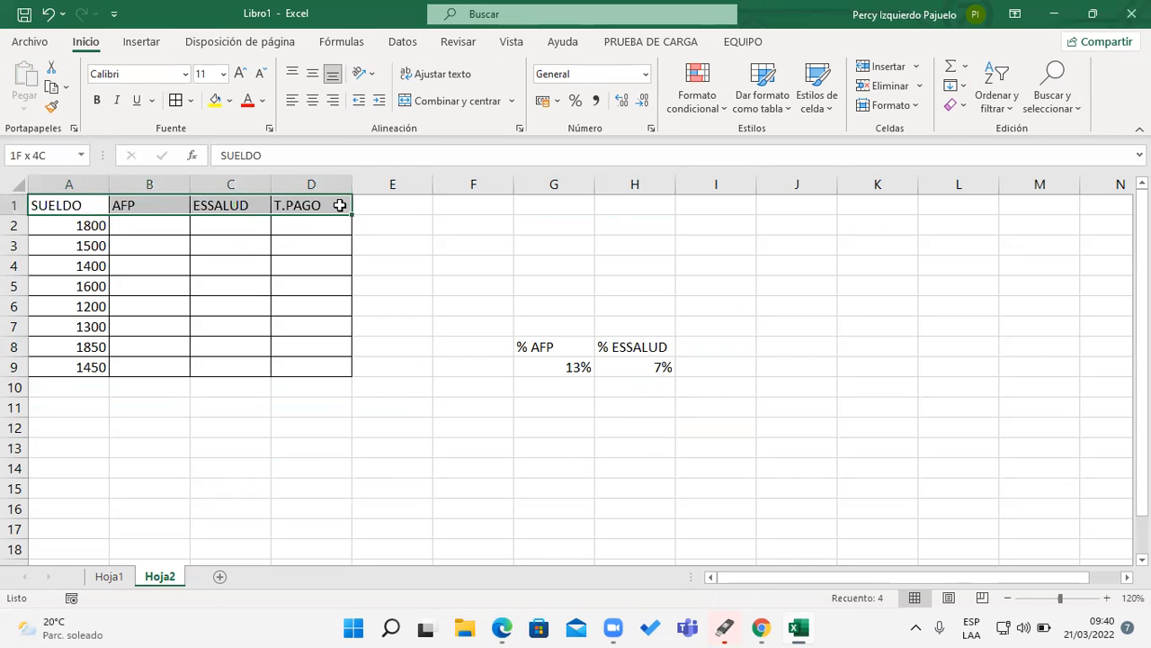
pyautogui.click(312, 100)
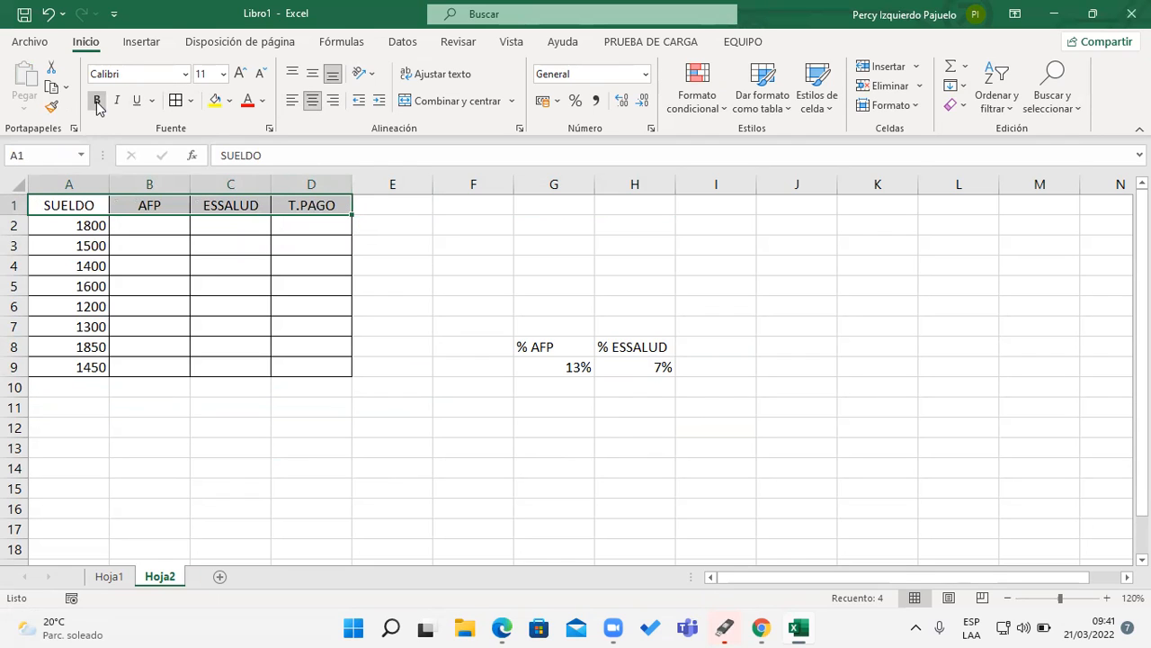
pyautogui.click(98, 103)
pyautogui.click(417, 490)
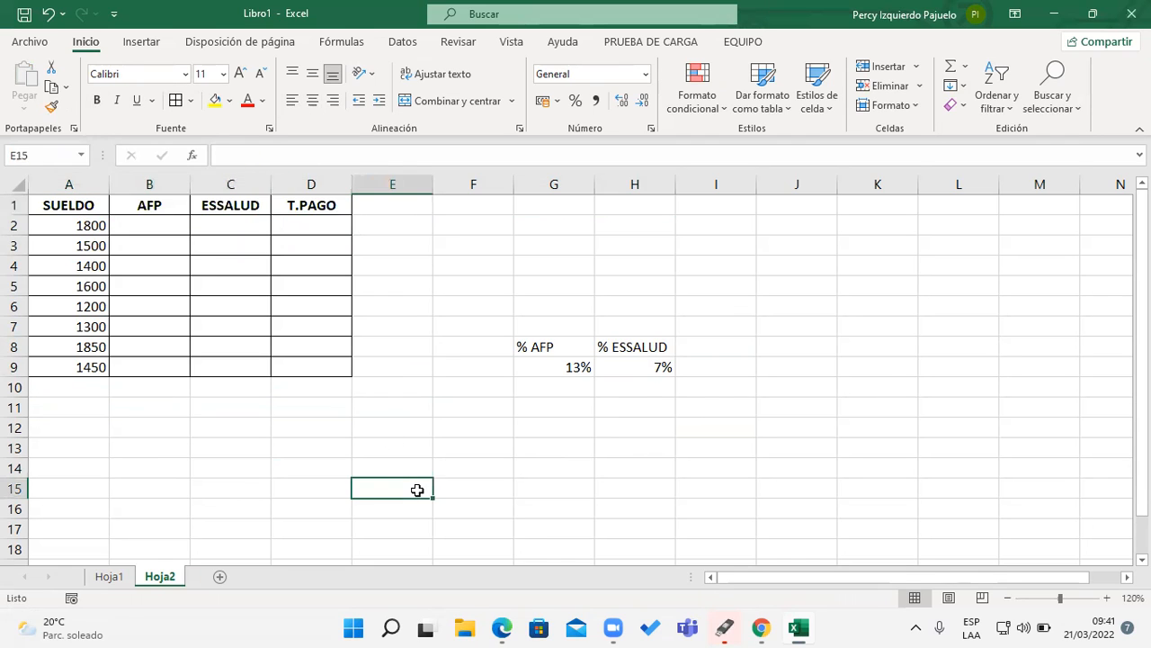
# On Hoja1, apply the S/ Español (Perú) accounting format to the soles amounts in A2:A8
pyautogui.click(109, 577)
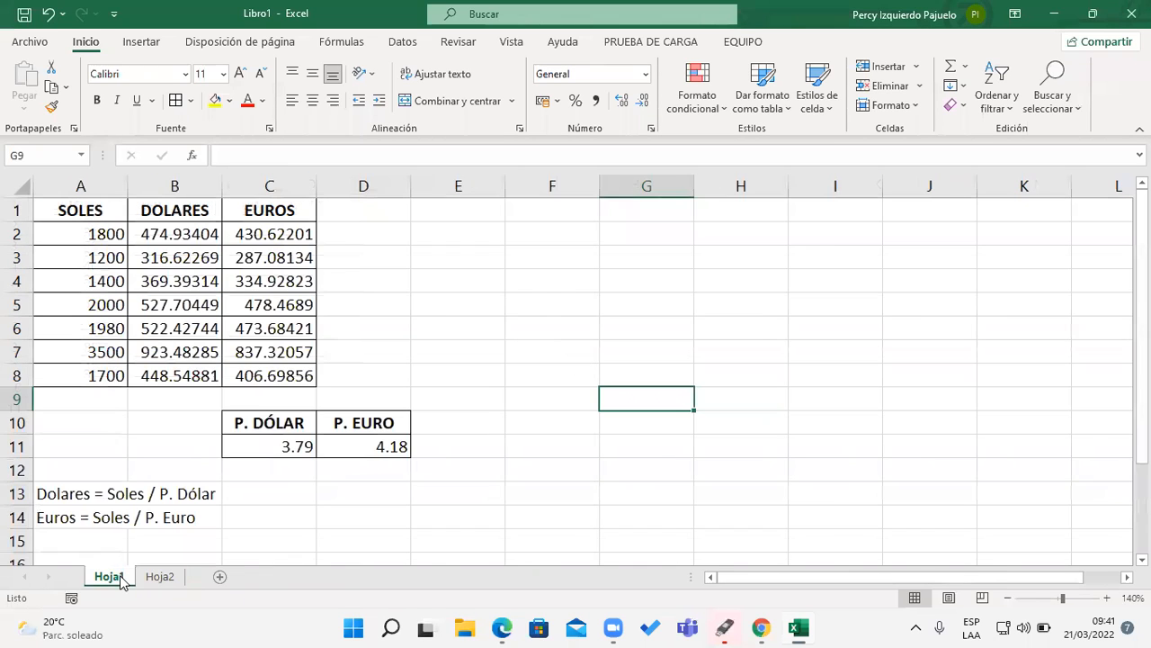
pyautogui.click(544, 308)
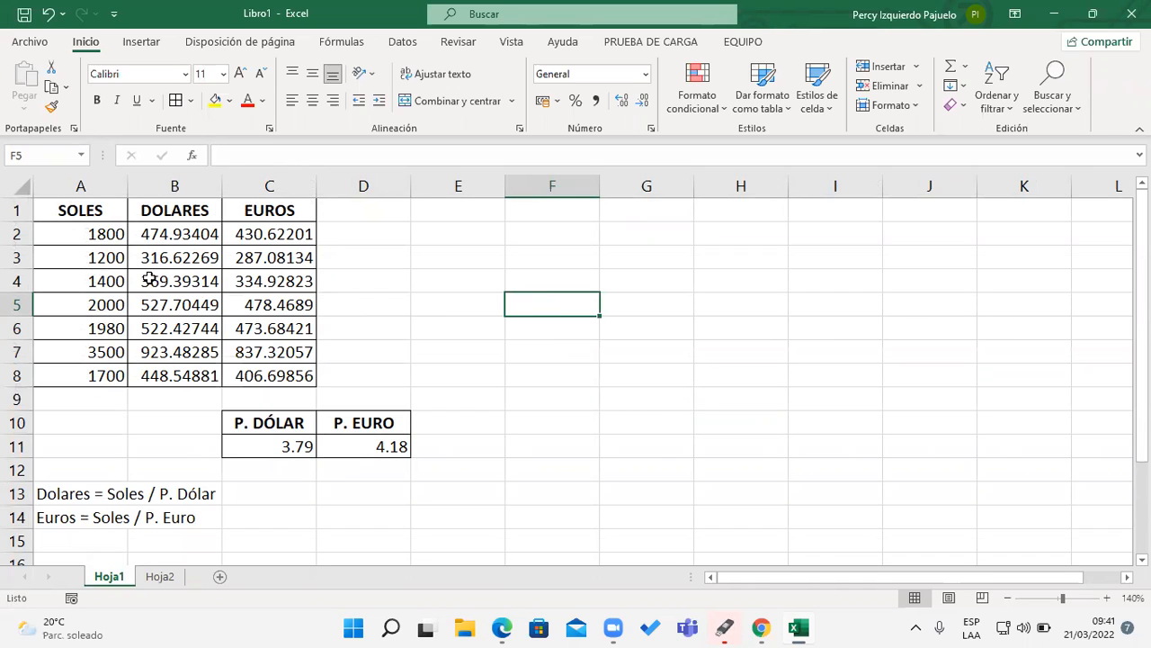
pyautogui.moveTo(102, 233); pyautogui.dragTo(99, 373)
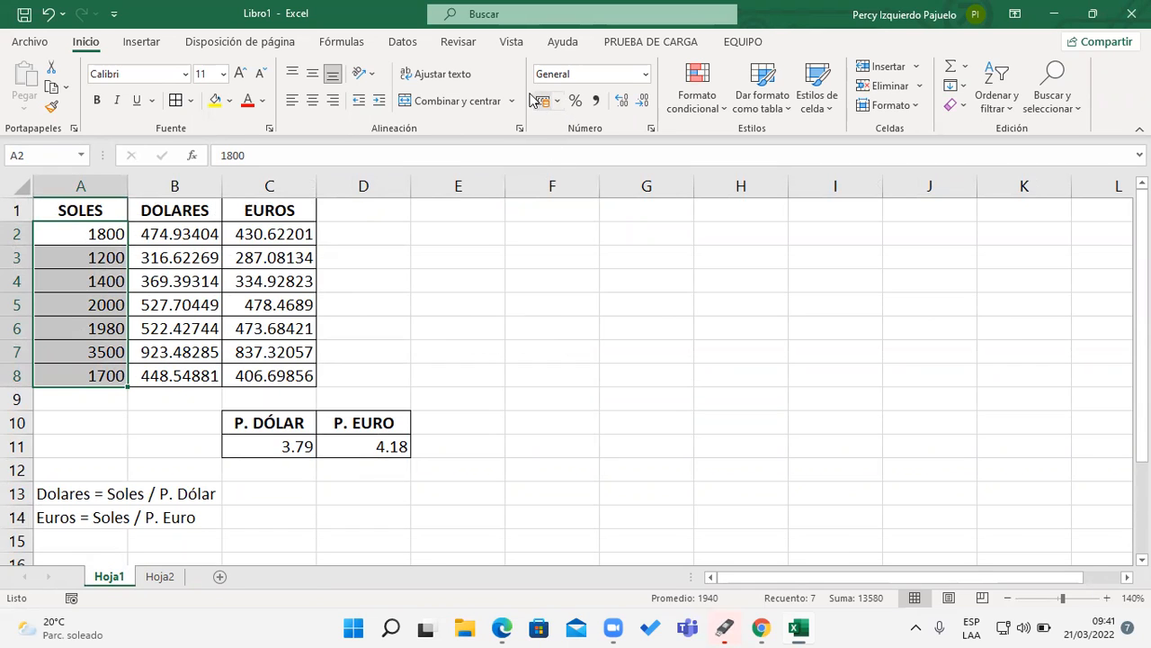
pyautogui.click(558, 99)
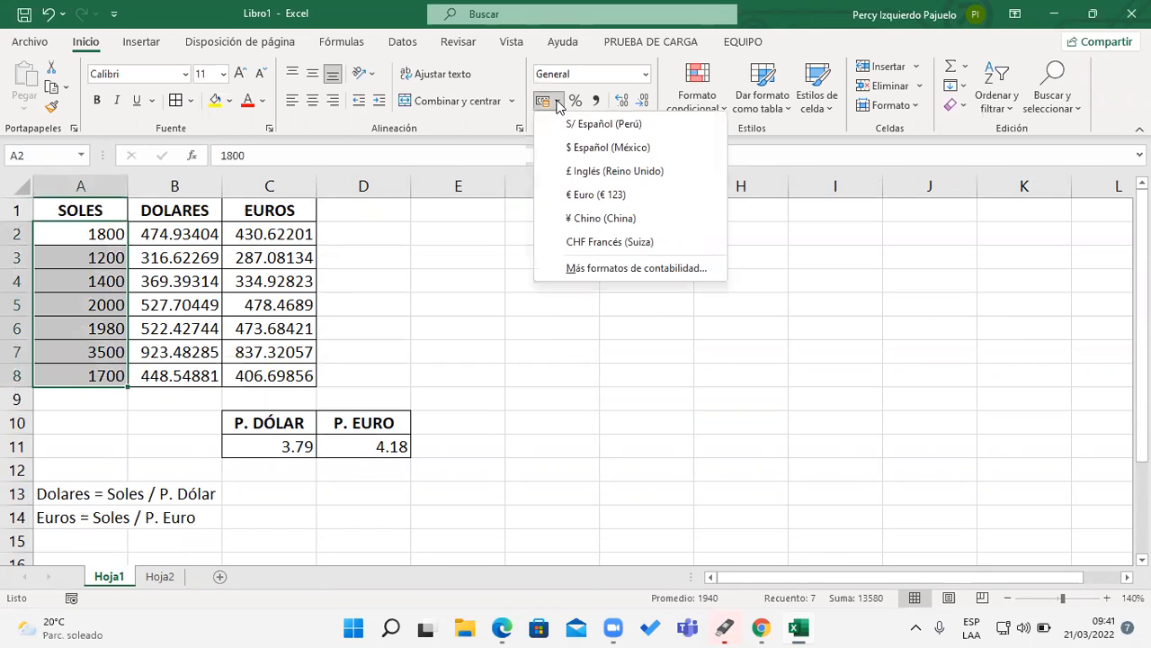
pyautogui.click(601, 126)
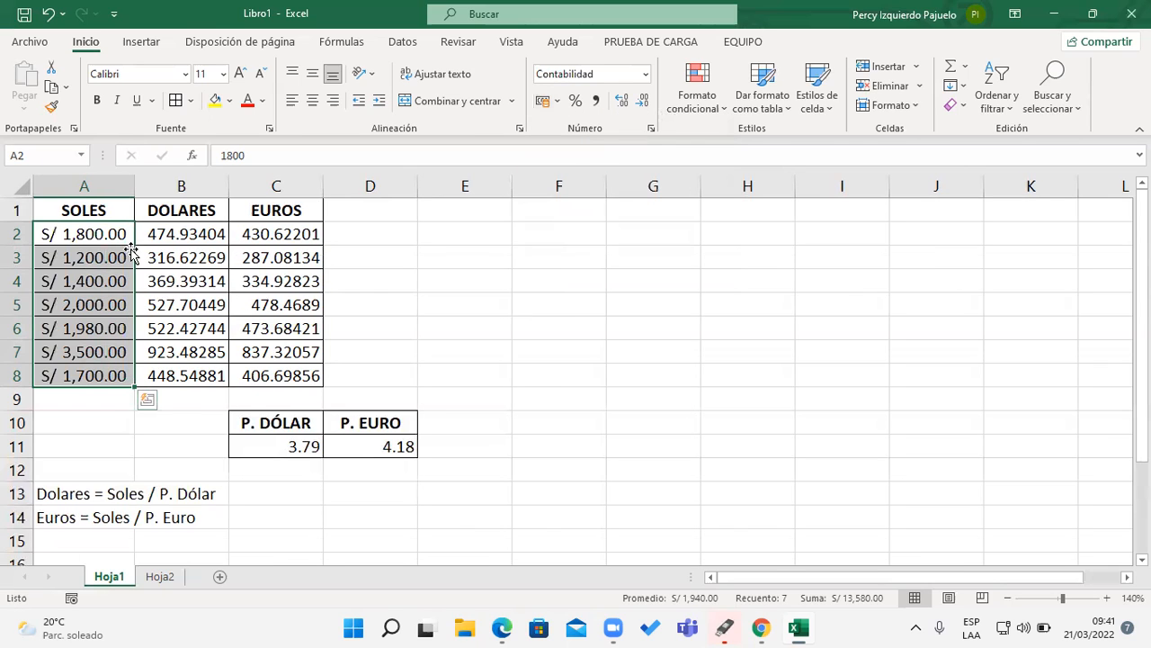
# Apply the accounting format with the $ Español (Estados Unidos) symbol to the DOLARES amounts in B2:B8
pyautogui.moveTo(182, 235); pyautogui.dragTo(224, 385)
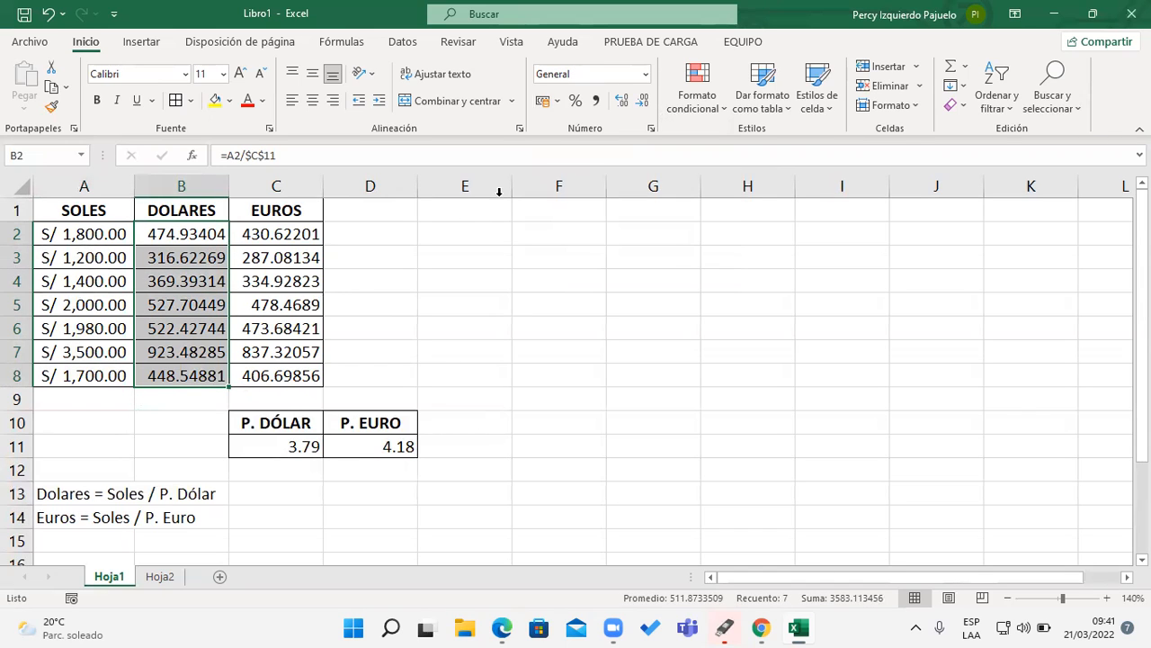
pyautogui.click(558, 101)
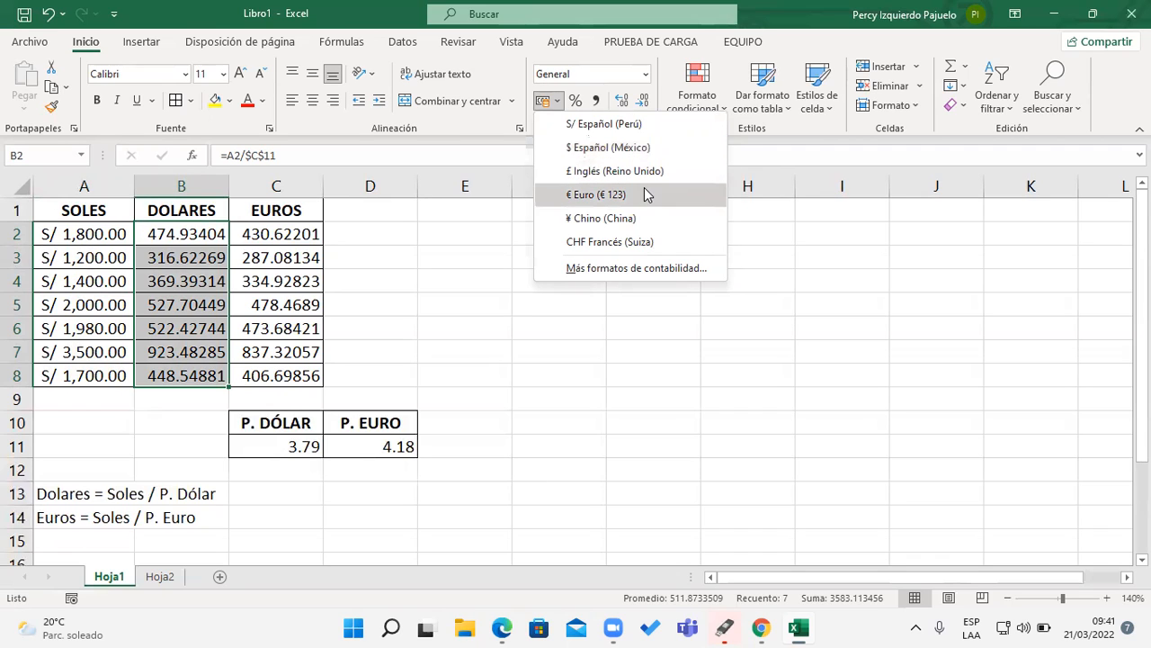
pyautogui.click(604, 277)
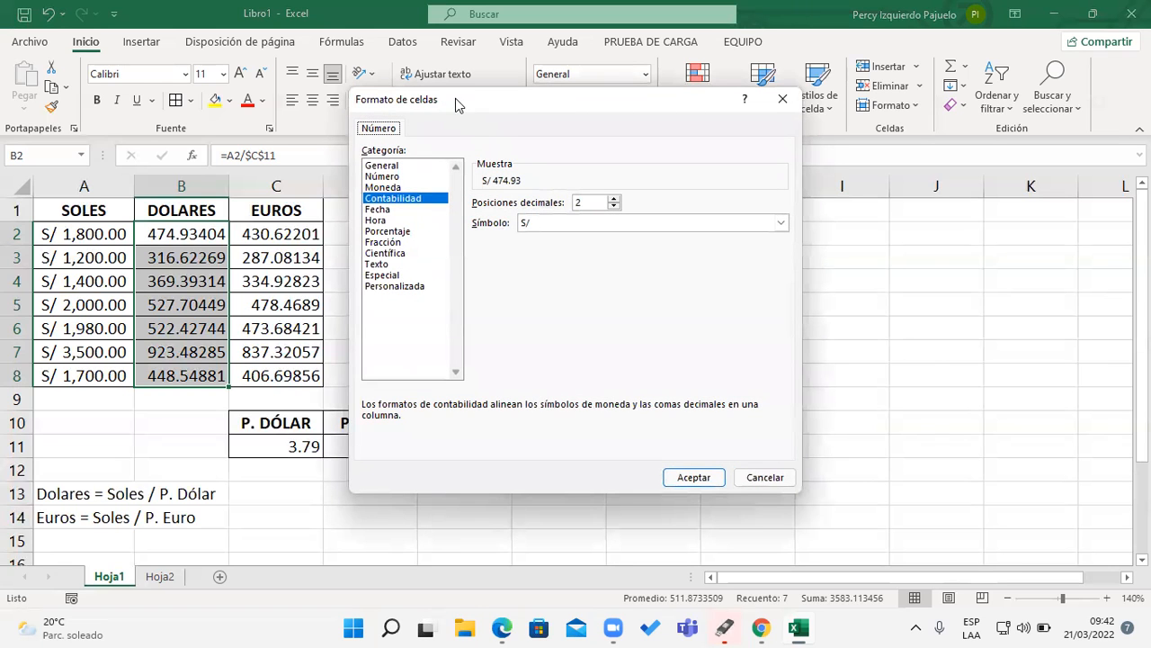
pyautogui.moveTo(459, 105); pyautogui.dragTo(565, 92)
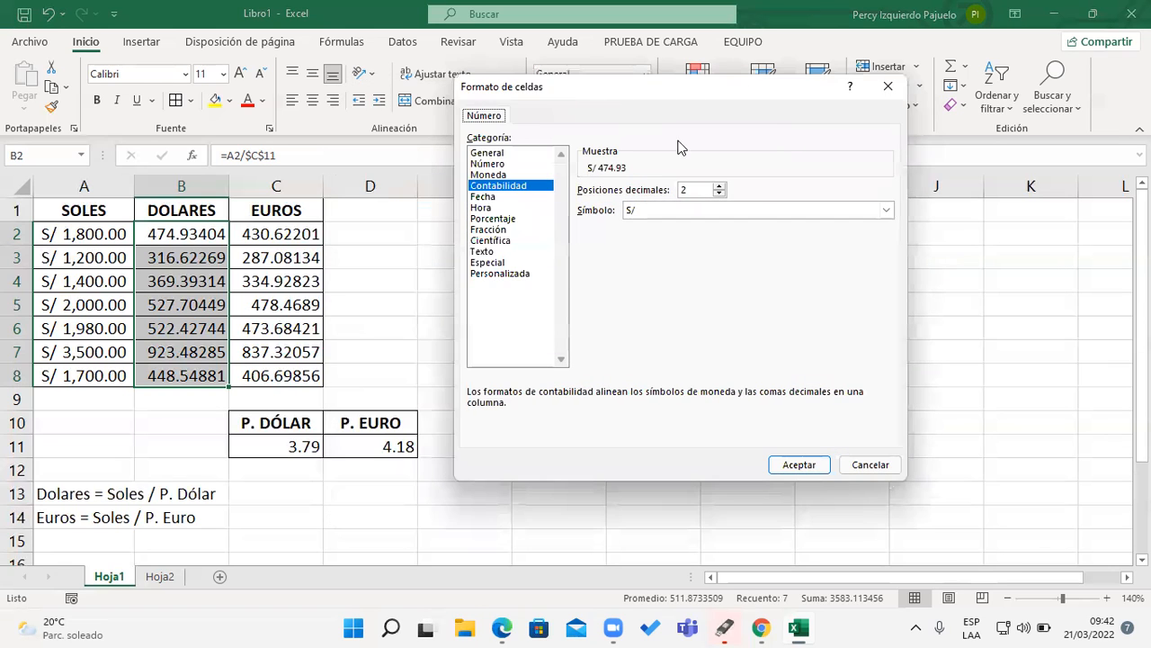
pyautogui.click(890, 212)
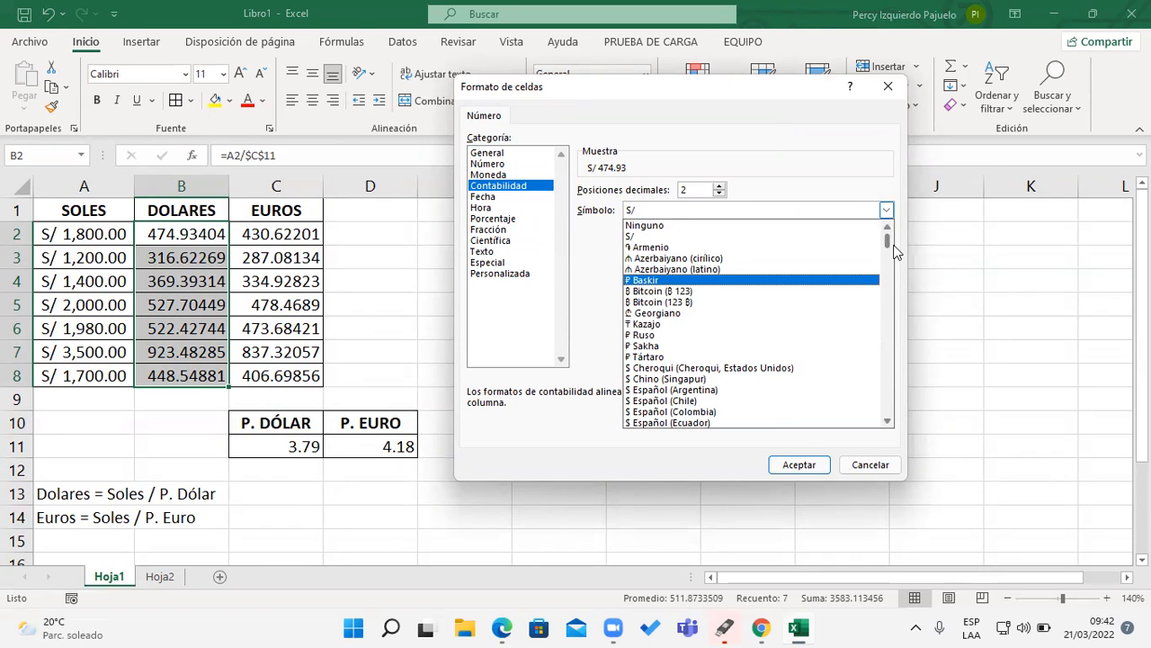
pyautogui.click(886, 421)
pyautogui.click(886, 421)
pyautogui.click(886, 421)
pyautogui.click(886, 421)
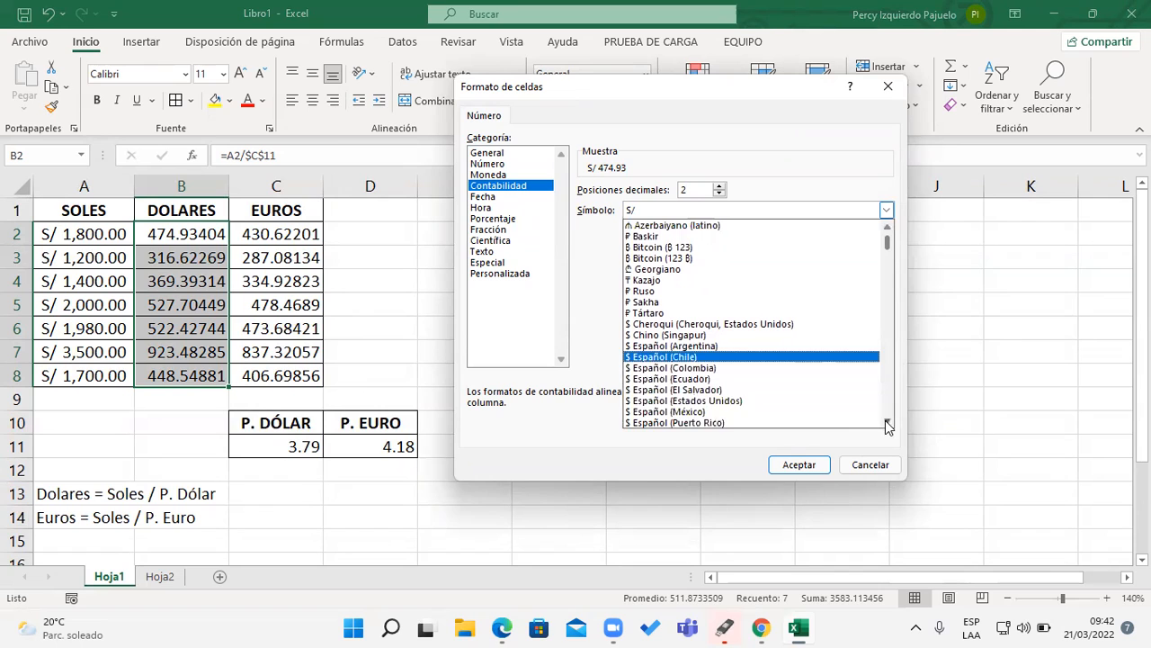
pyautogui.click(818, 403)
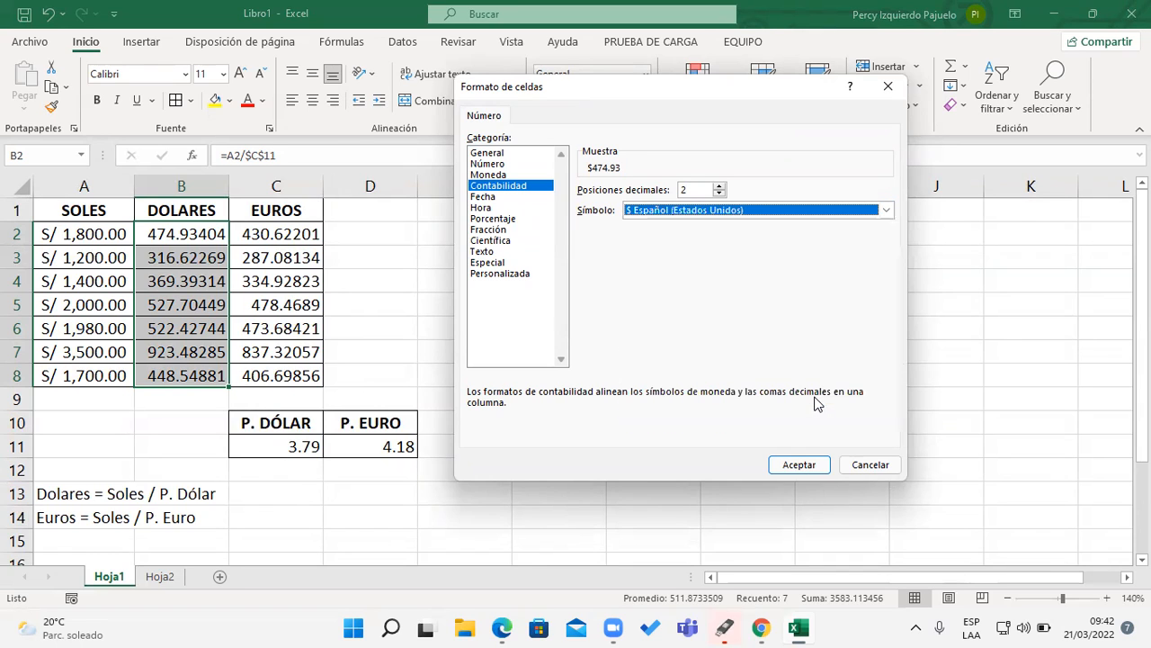
pyautogui.click(799, 465)
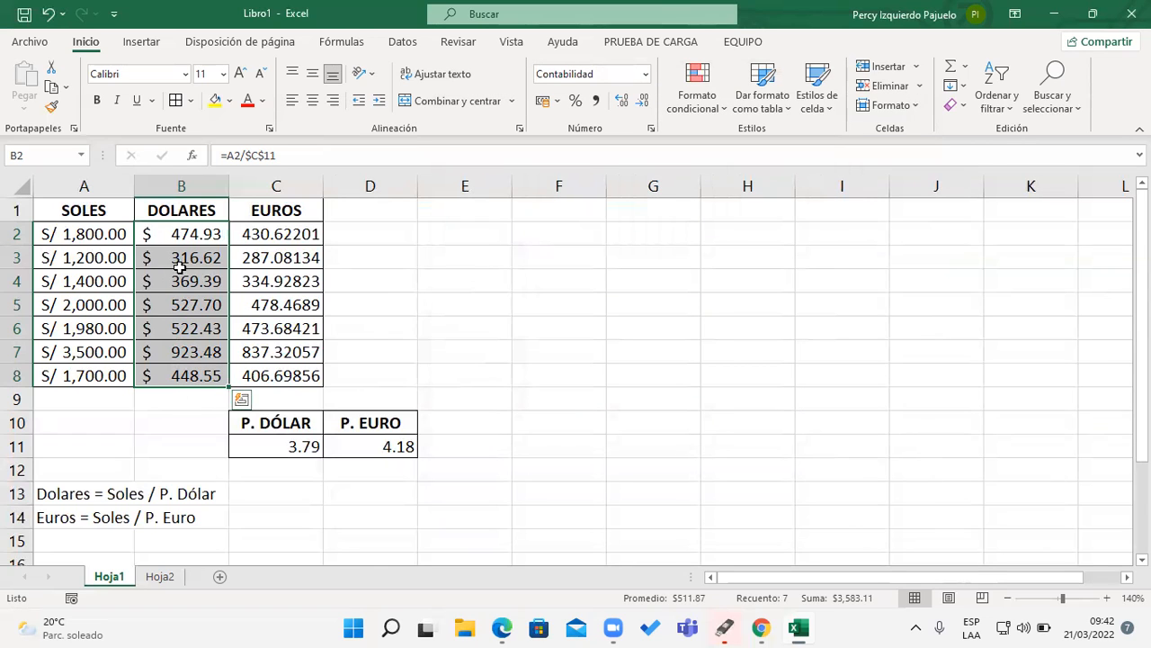
# Apply the € Euro (€ 123) accounting format to the EUROS amounts in C2:C8
pyautogui.moveTo(274, 234); pyautogui.dragTo(282, 375)
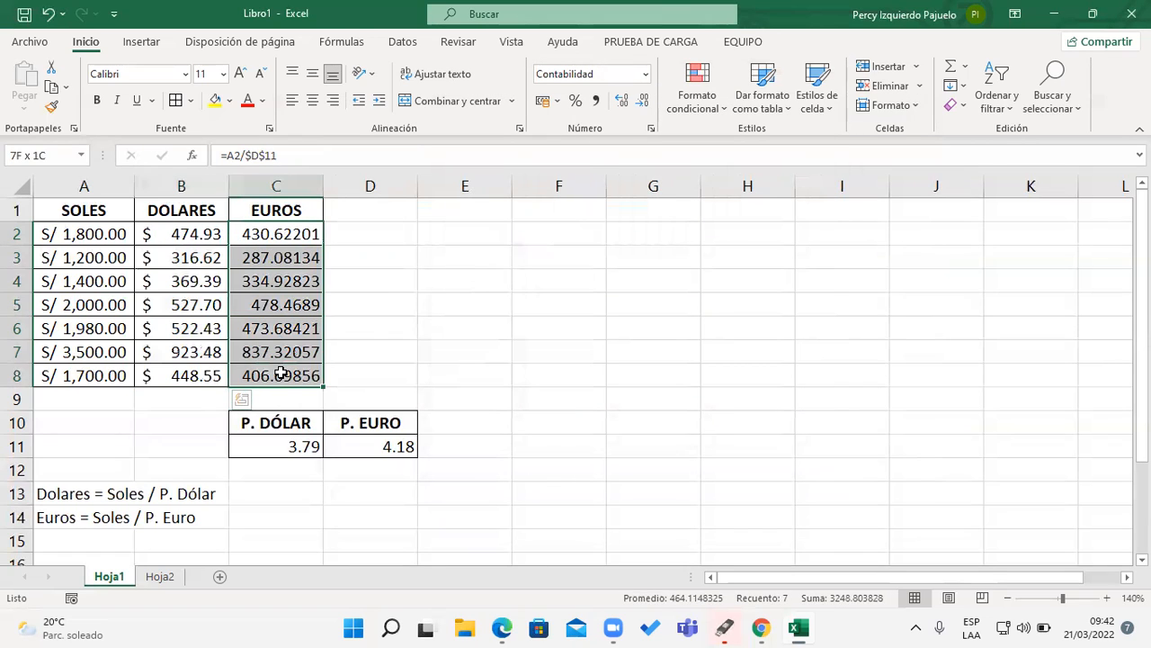
pyautogui.click(559, 102)
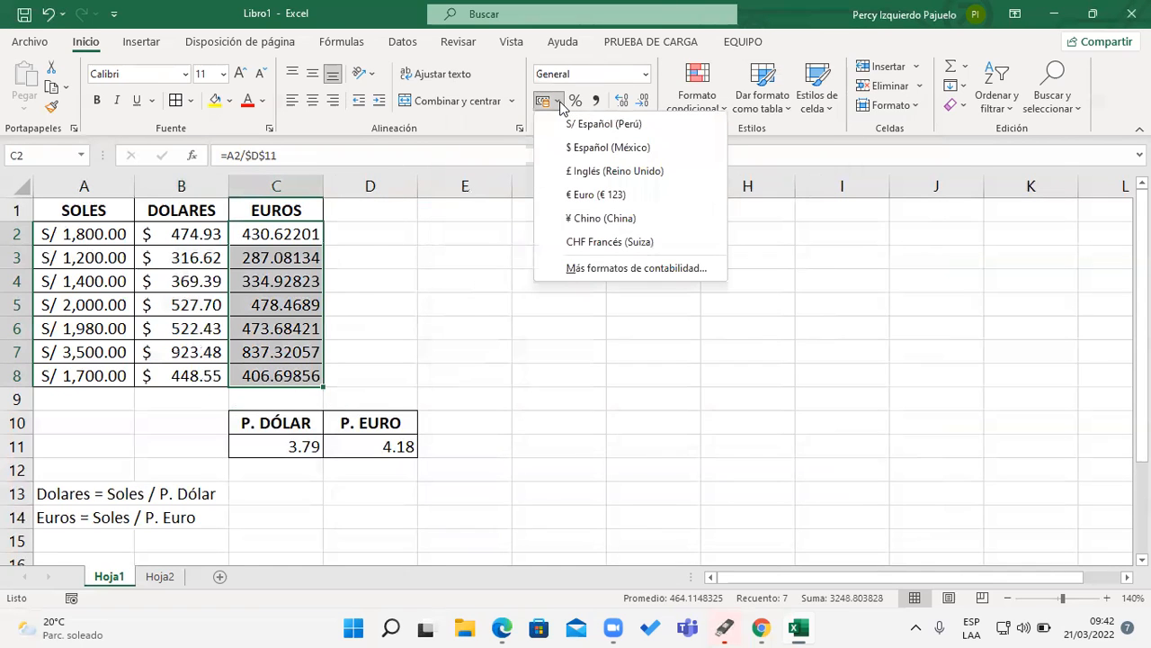
pyautogui.click(600, 196)
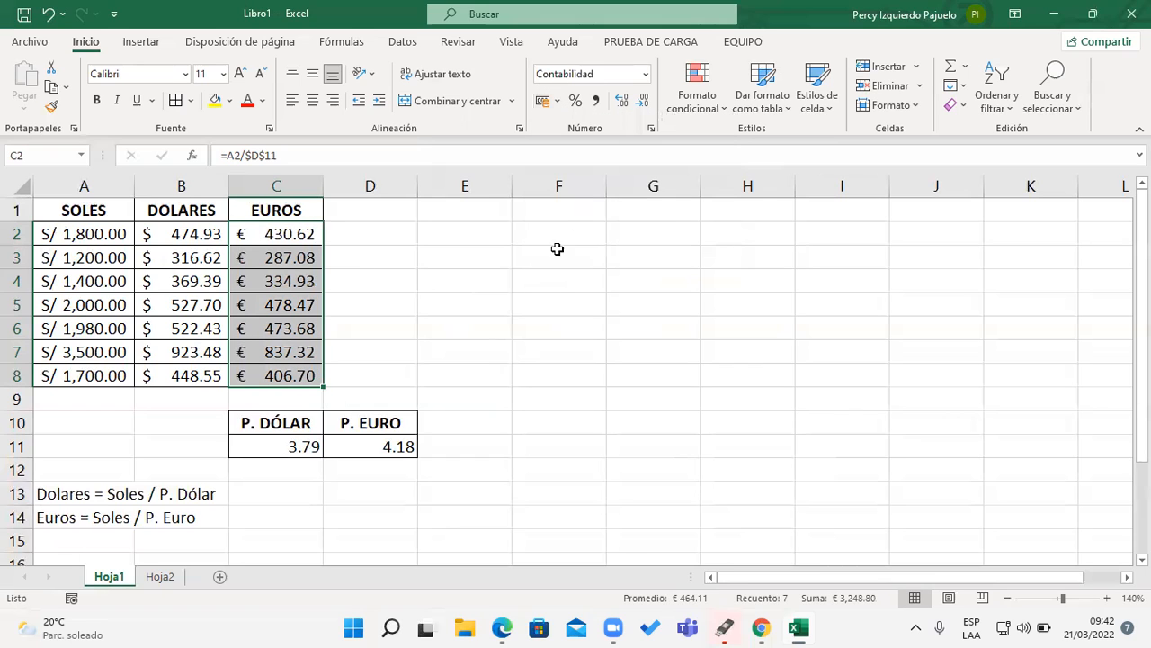
# Format the P. DÓLAR rate in C11 as accounting with the $ Español (Estados Unidos) symbol
pyautogui.click(288, 438)
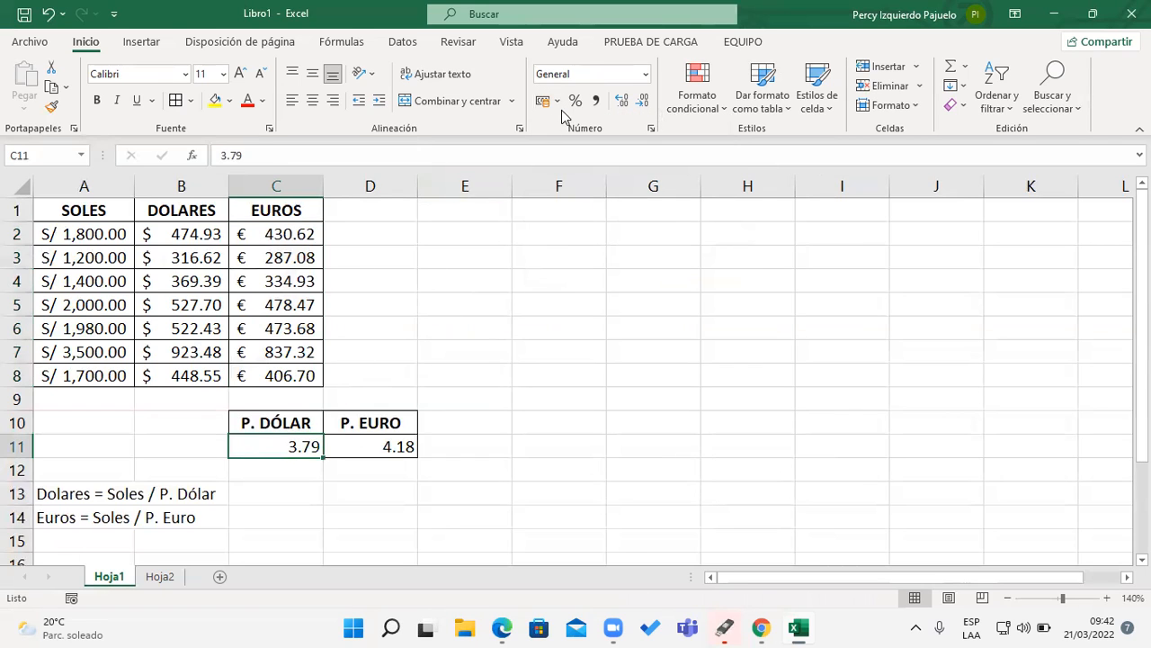
pyautogui.click(51, 109)
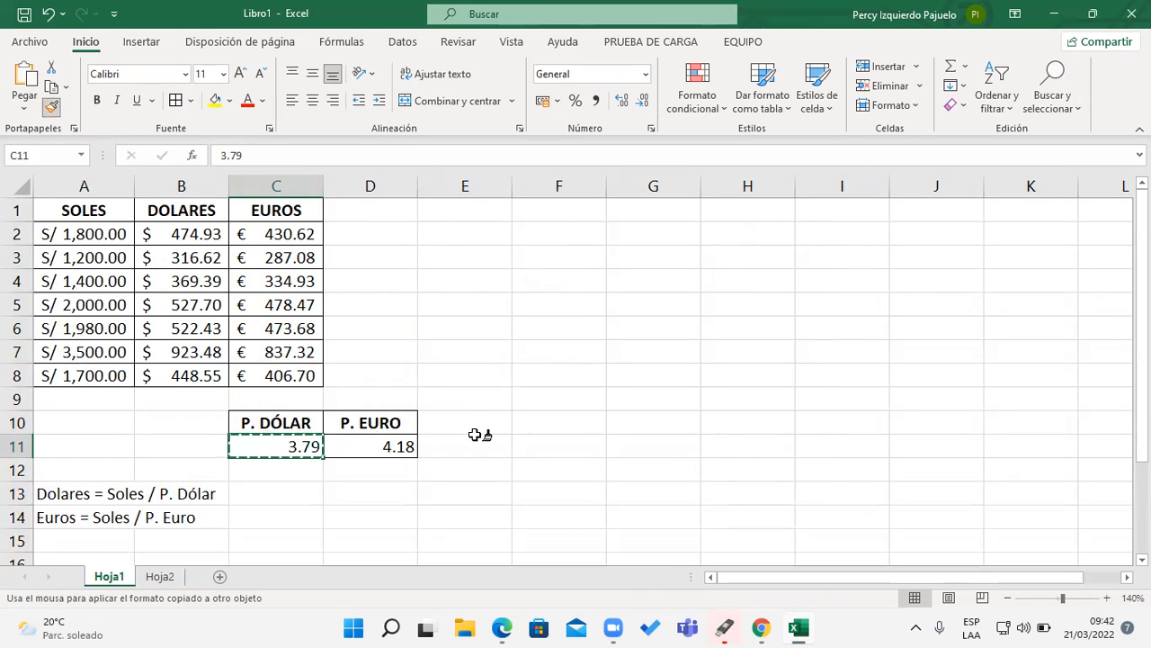
pyautogui.press('Escape')
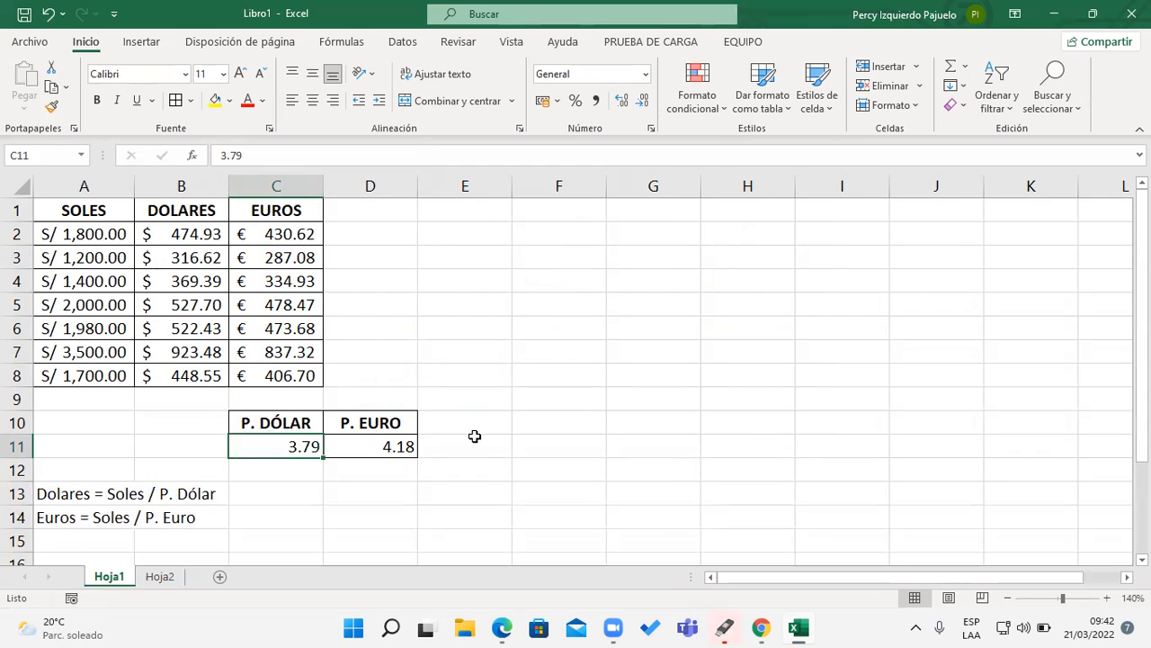
pyautogui.click(560, 101)
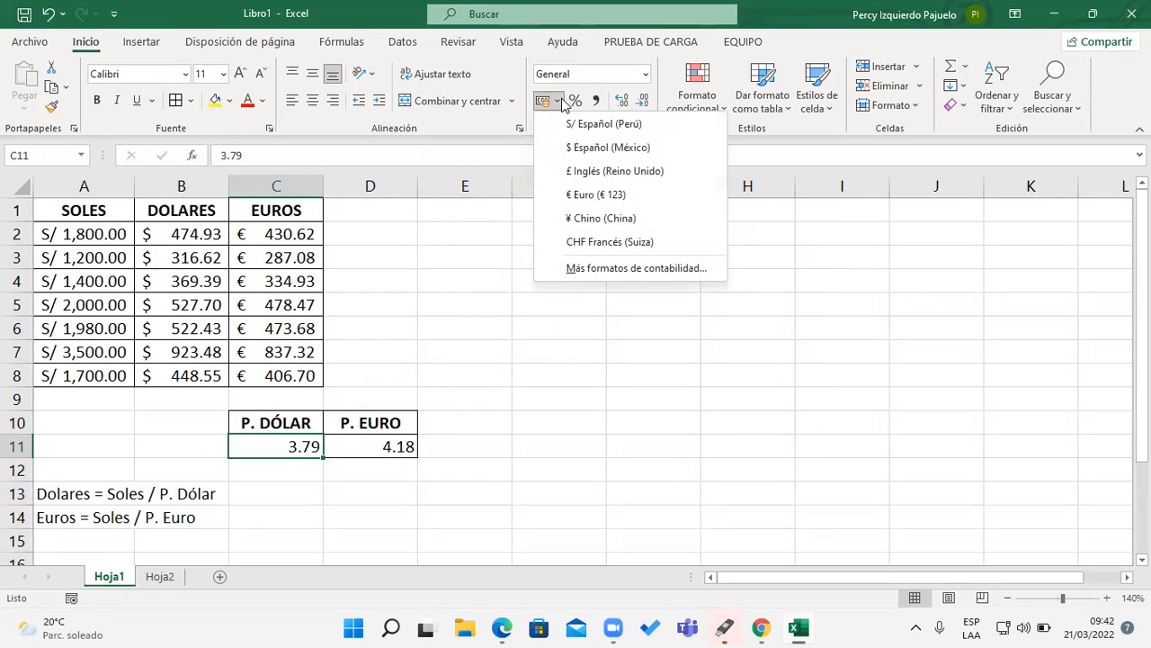
pyautogui.click(614, 268)
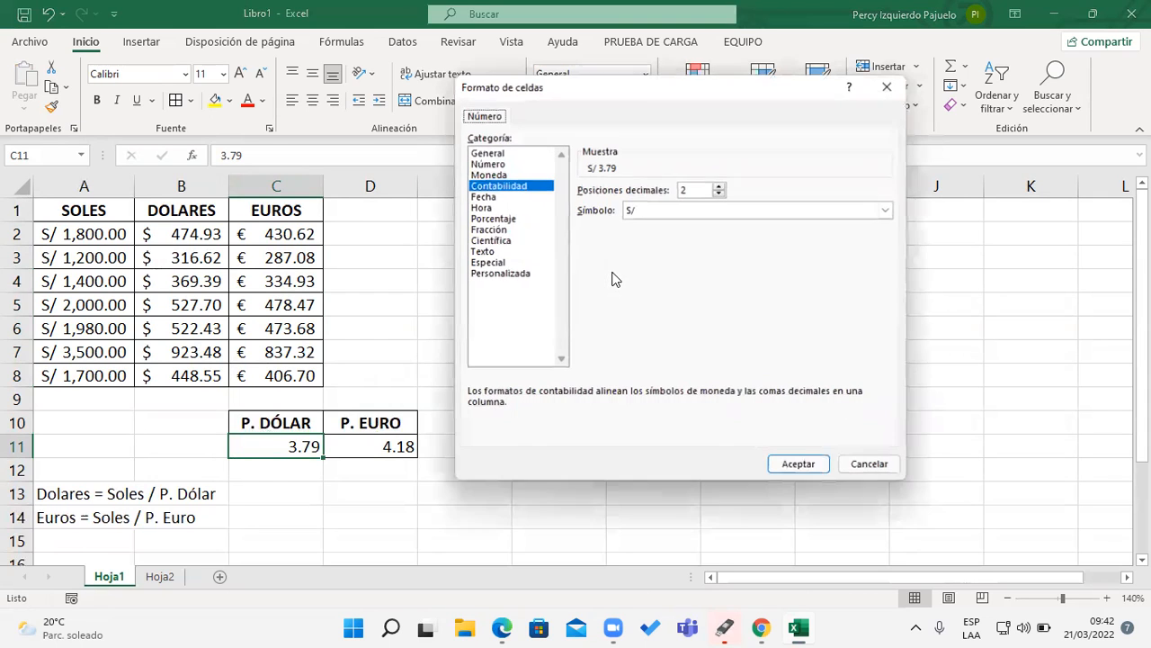
pyautogui.click(655, 211)
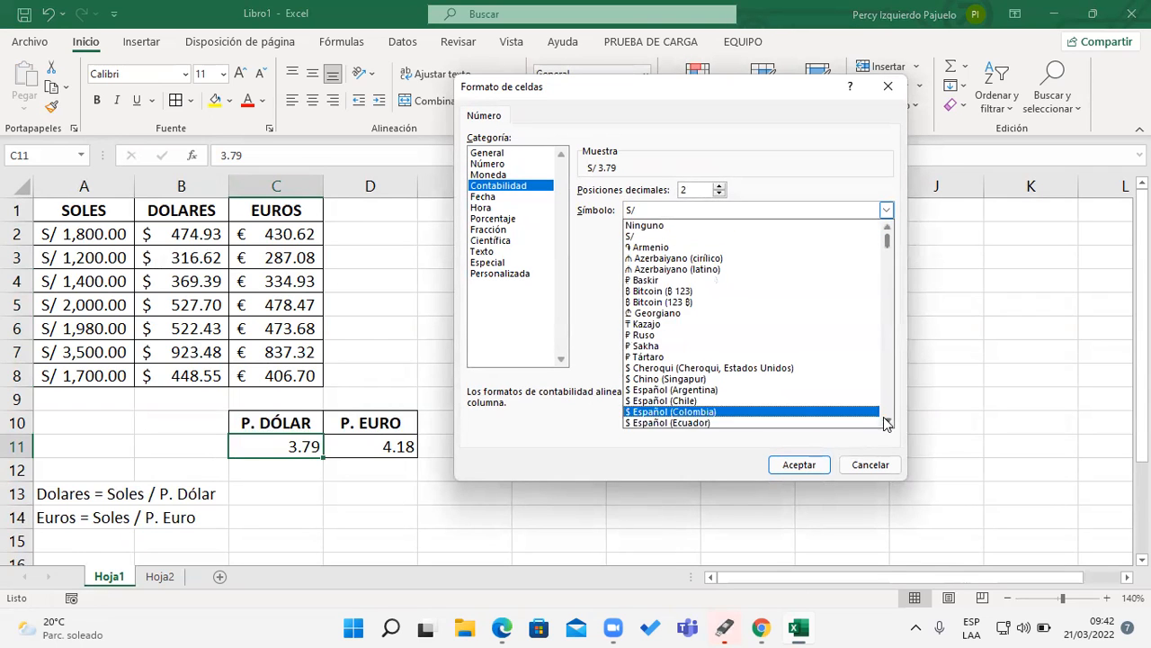
pyautogui.scroll(-4, 887, 421)
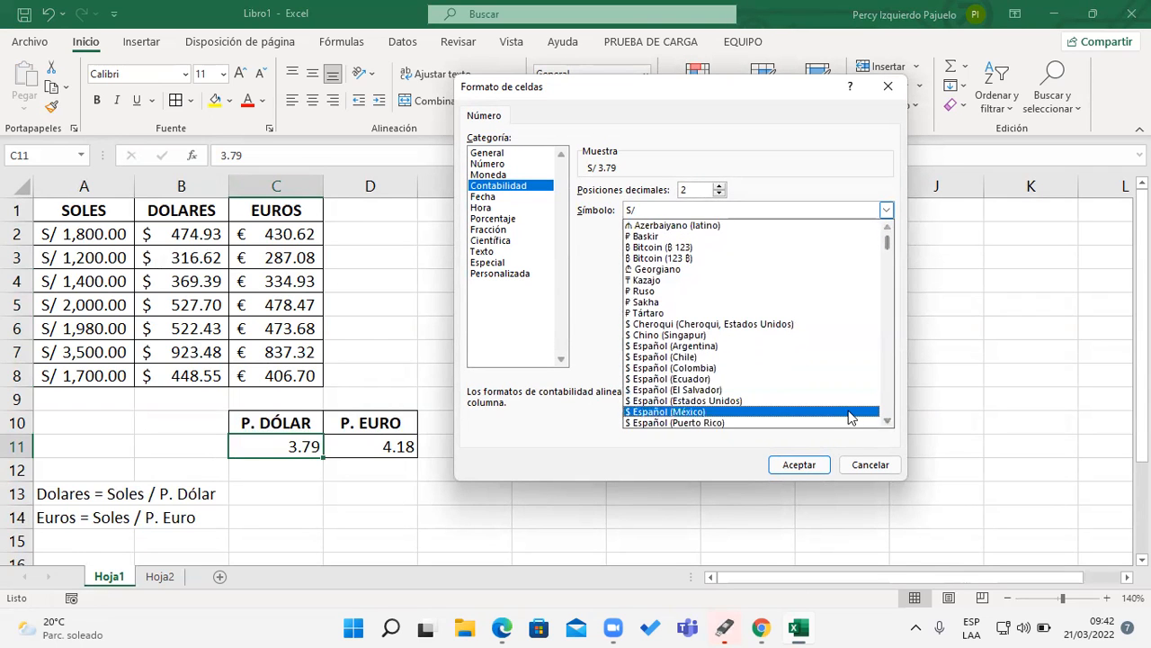
pyautogui.click(843, 402)
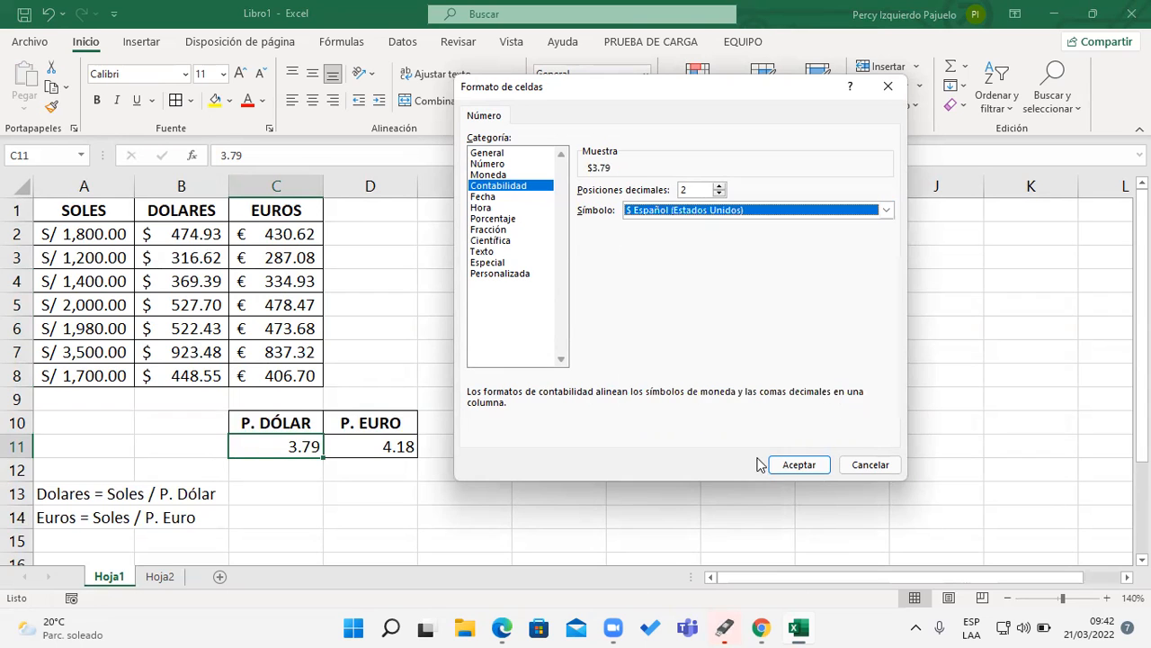
pyautogui.click(800, 462)
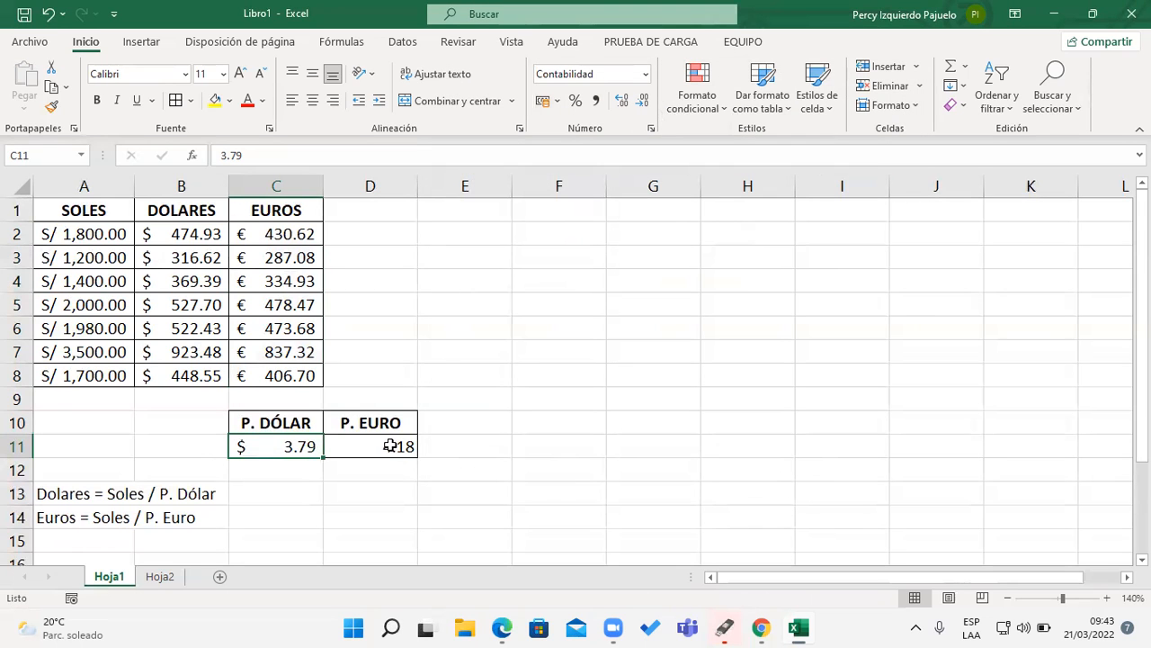
# Apply the € Euro (€ 123) accounting format to the P. EURO rate in D11
pyautogui.click(387, 445)
pyautogui.click(558, 101)
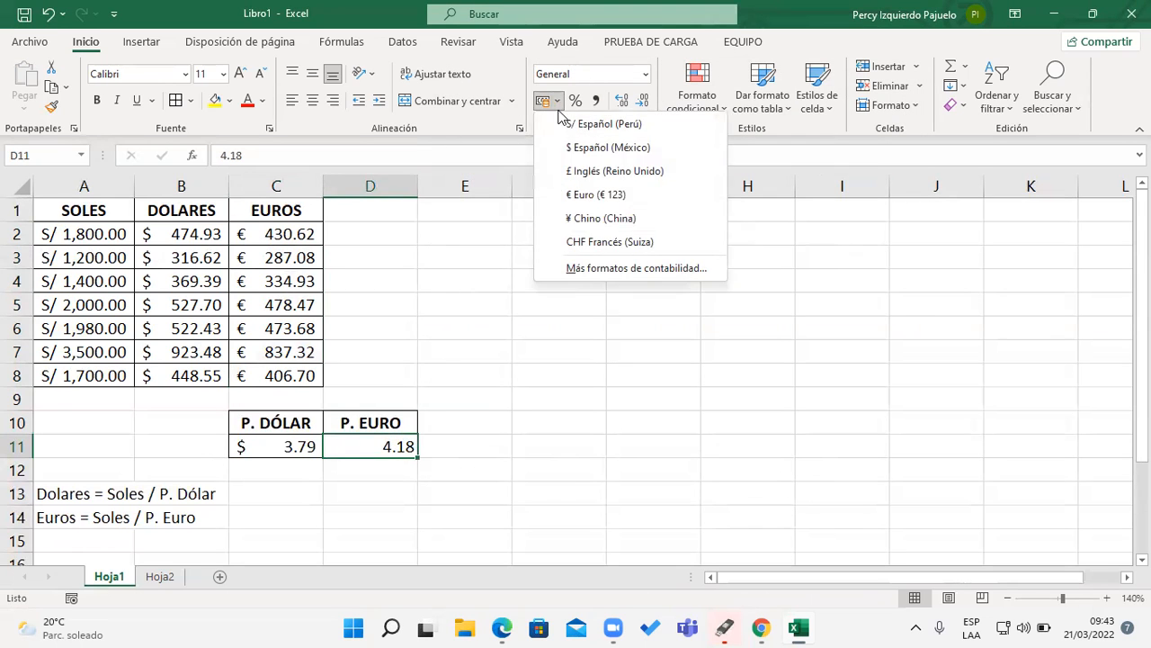
pyautogui.click(629, 195)
pyautogui.click(608, 333)
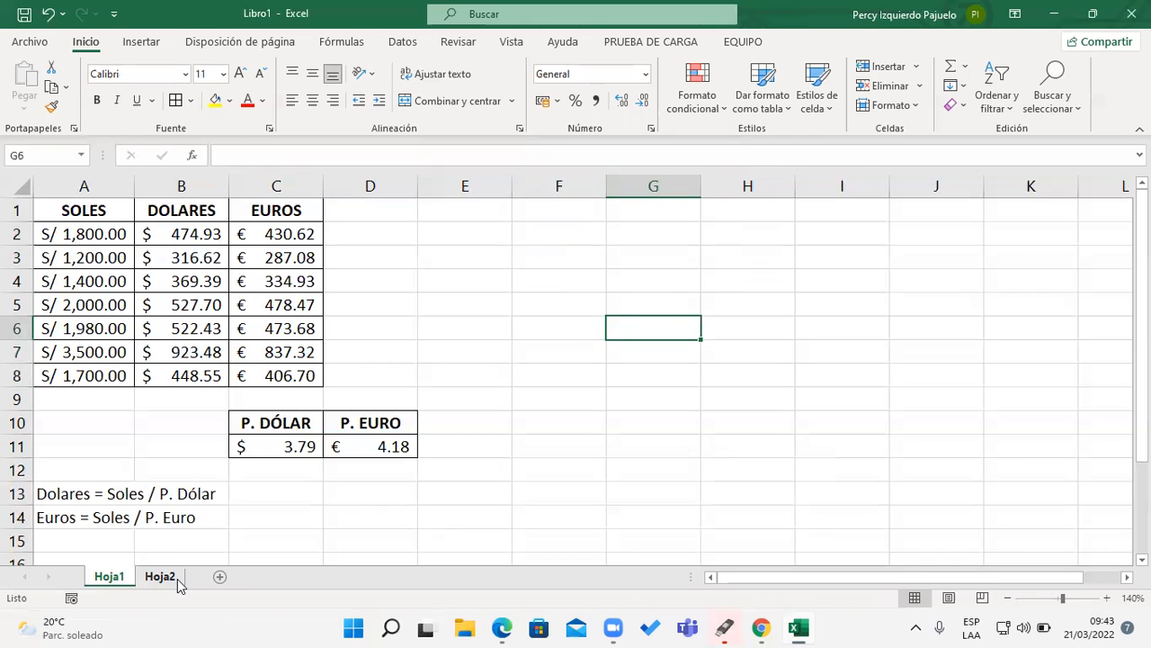
# Browse the list of accounting currency symbols for the EUROS amounts in C2:C8 without applying any of them
pyautogui.moveTo(283, 233); pyautogui.dragTo(292, 375)
pyautogui.click(556, 100)
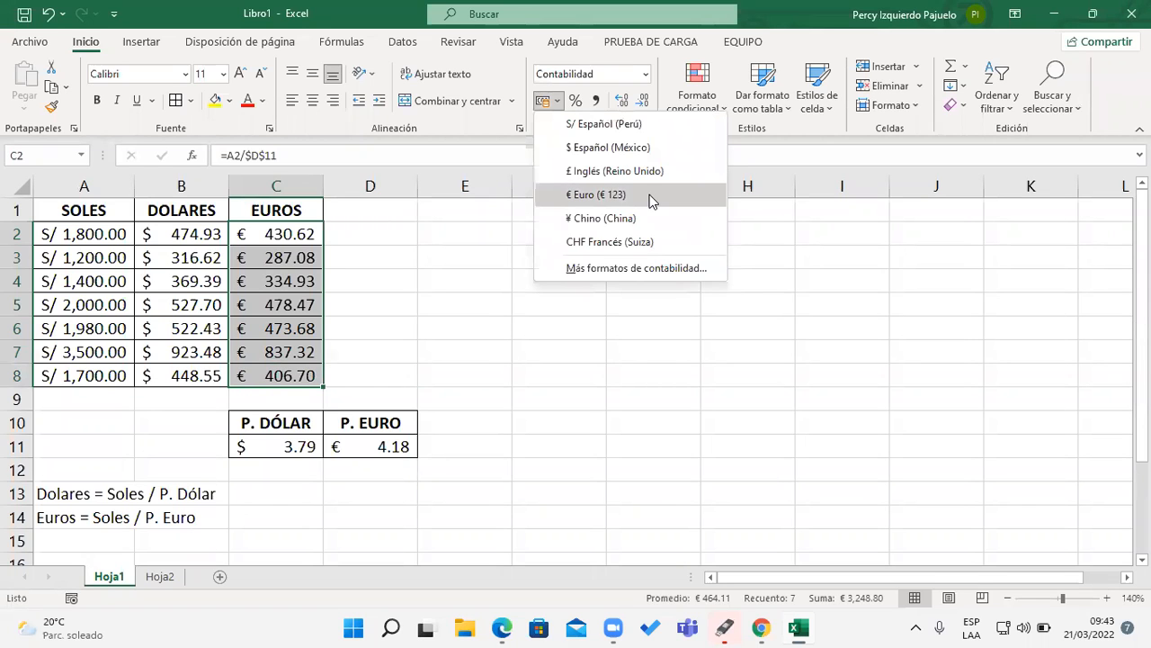
pyautogui.click(592, 268)
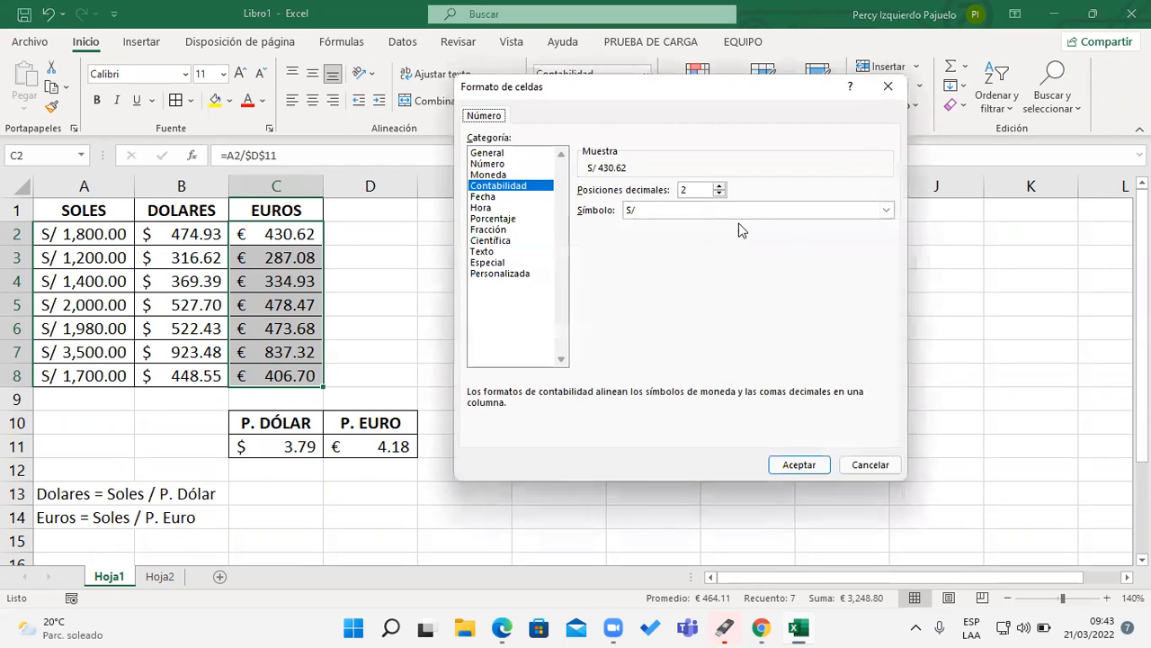
pyautogui.click(790, 211)
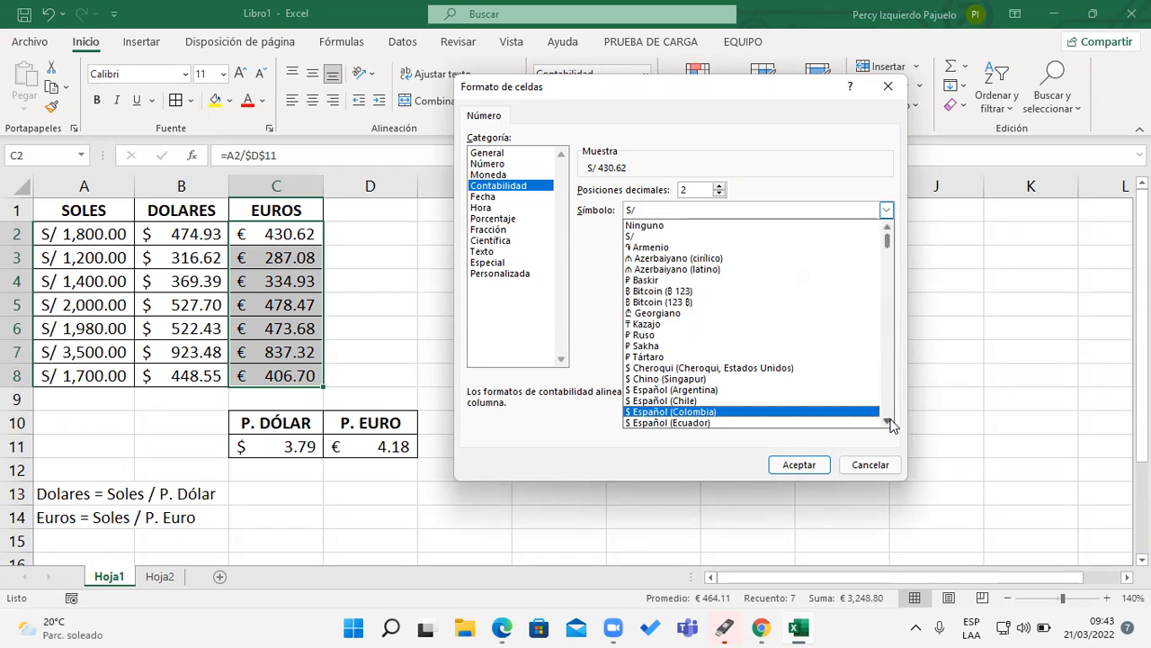
pyautogui.click(888, 421)
pyautogui.click(889, 422)
pyautogui.click(888, 422)
pyautogui.click(889, 422)
pyautogui.click(888, 422)
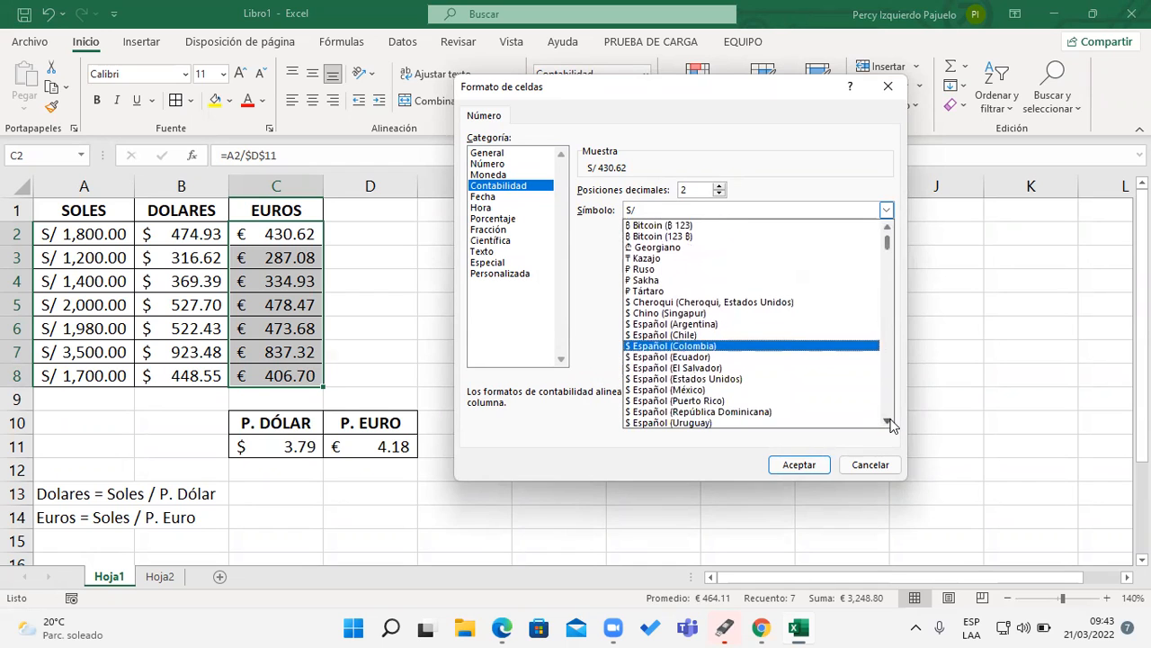
pyautogui.click(889, 422)
pyautogui.click(888, 422)
pyautogui.click(888, 422)
pyautogui.click(889, 421)
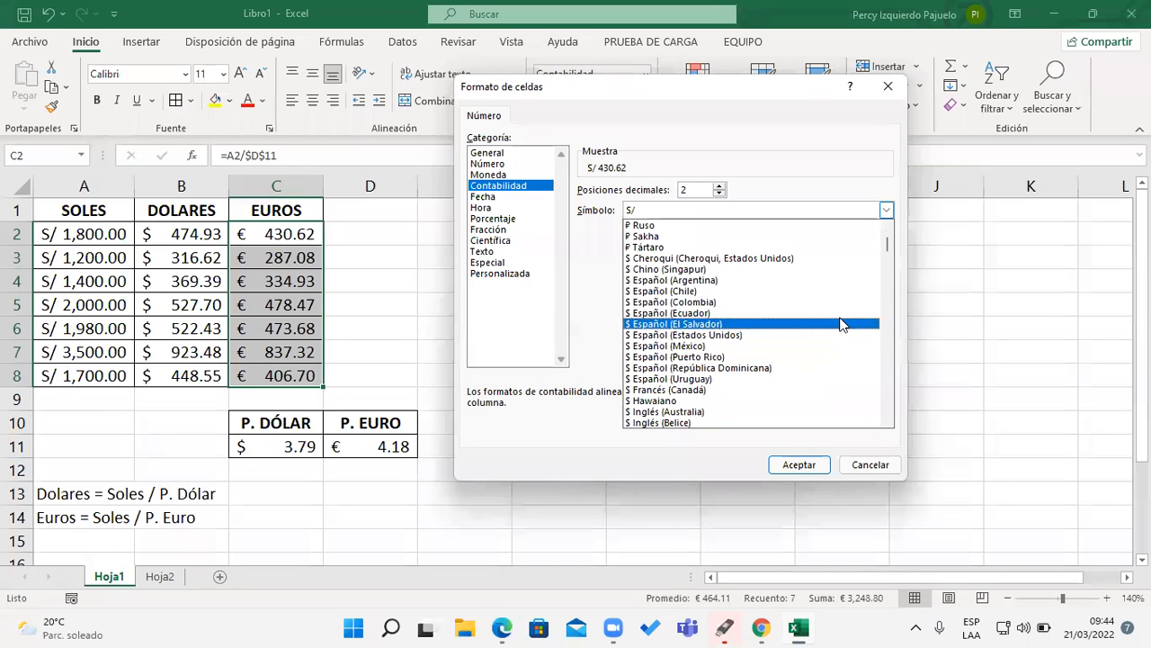
pyautogui.click(888, 424)
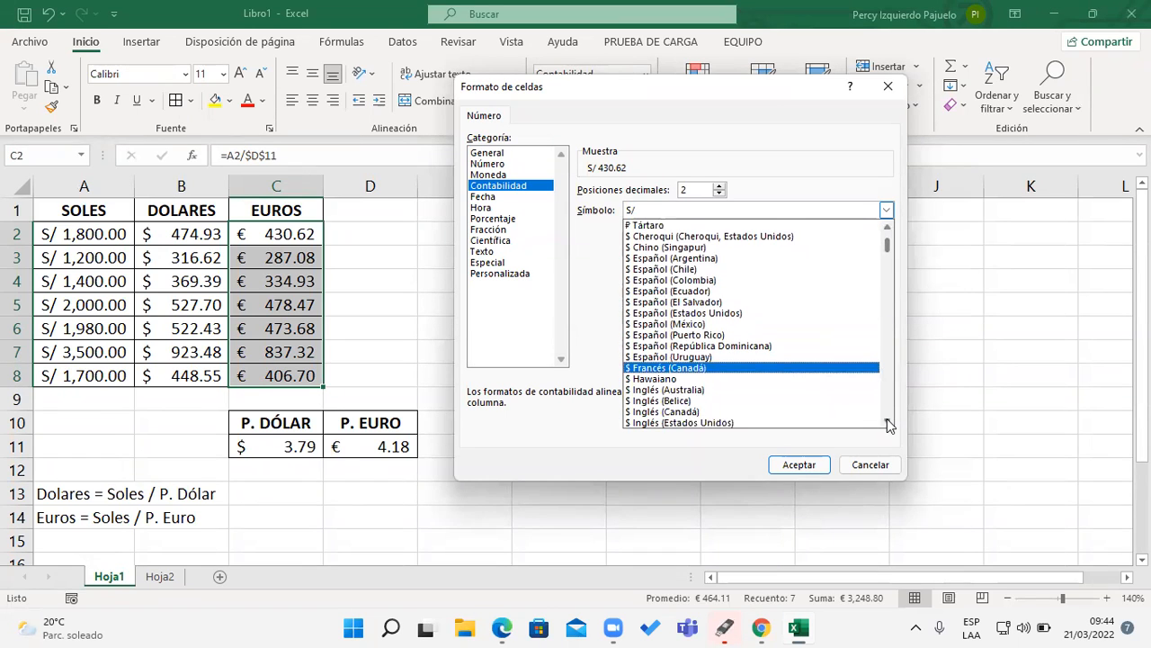
pyautogui.moveTo(888, 424); pyautogui.dragTo(887, 423)
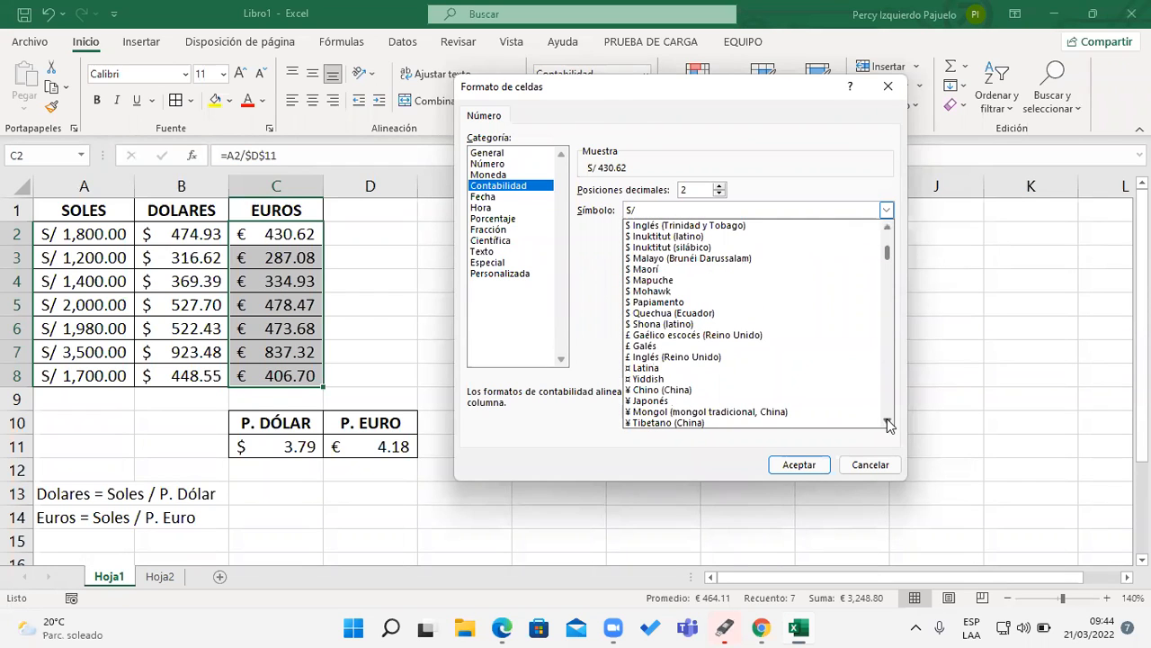
pyautogui.moveTo(888, 424); pyautogui.dragTo(888, 423)
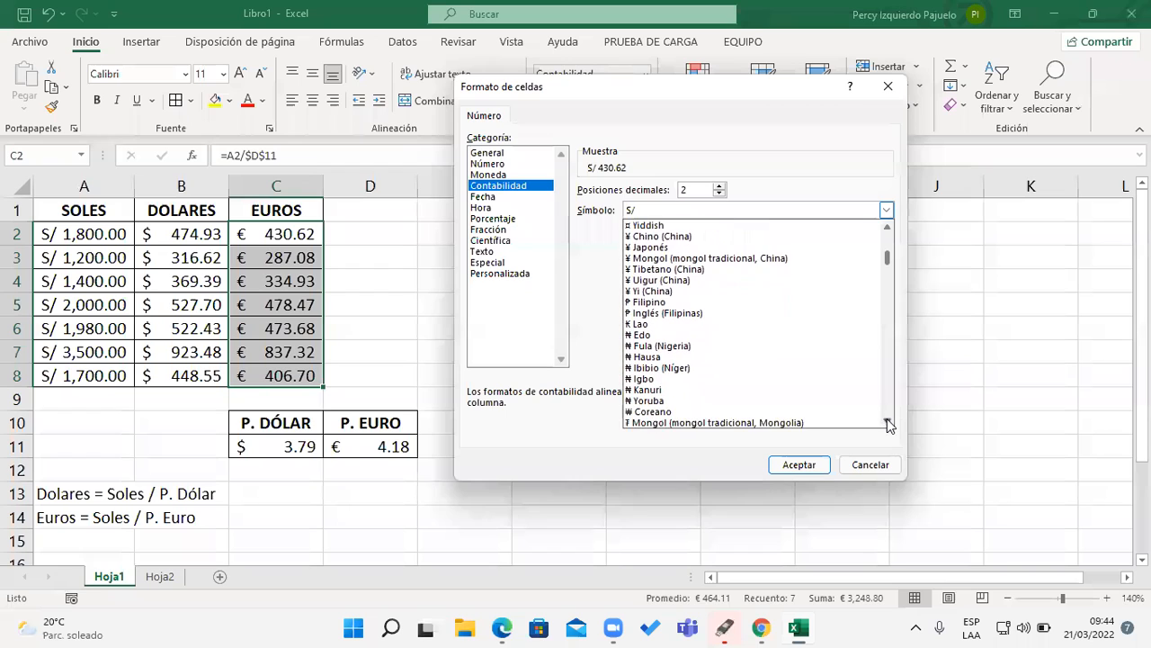
pyautogui.click(871, 465)
pyautogui.click(872, 465)
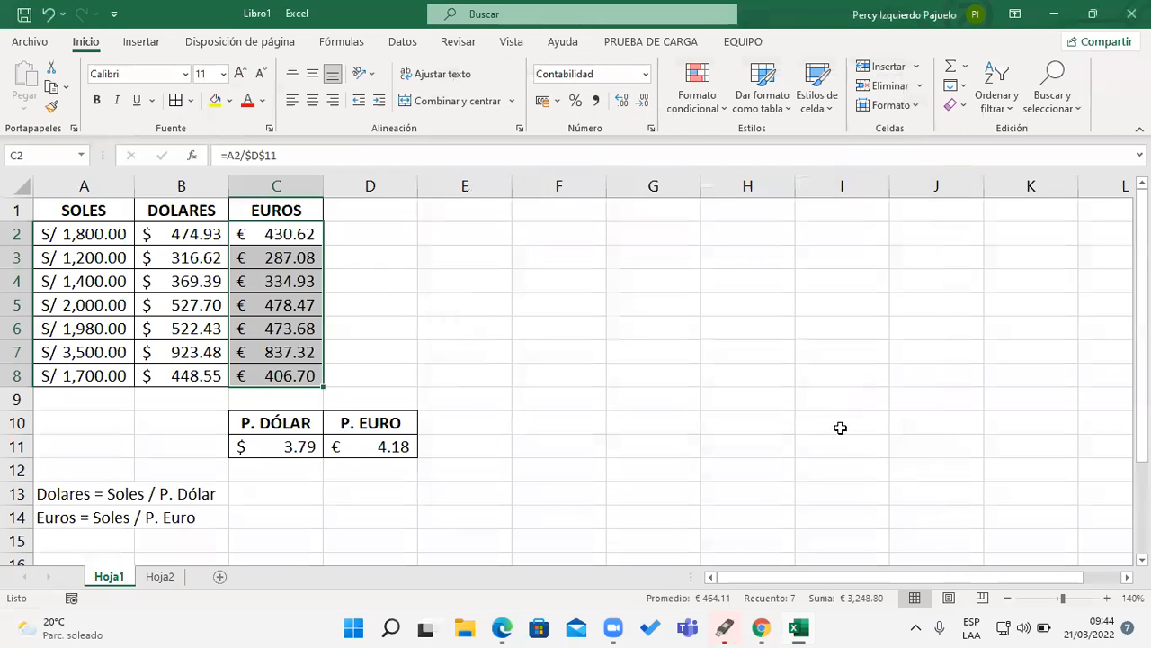
pyautogui.click(561, 307)
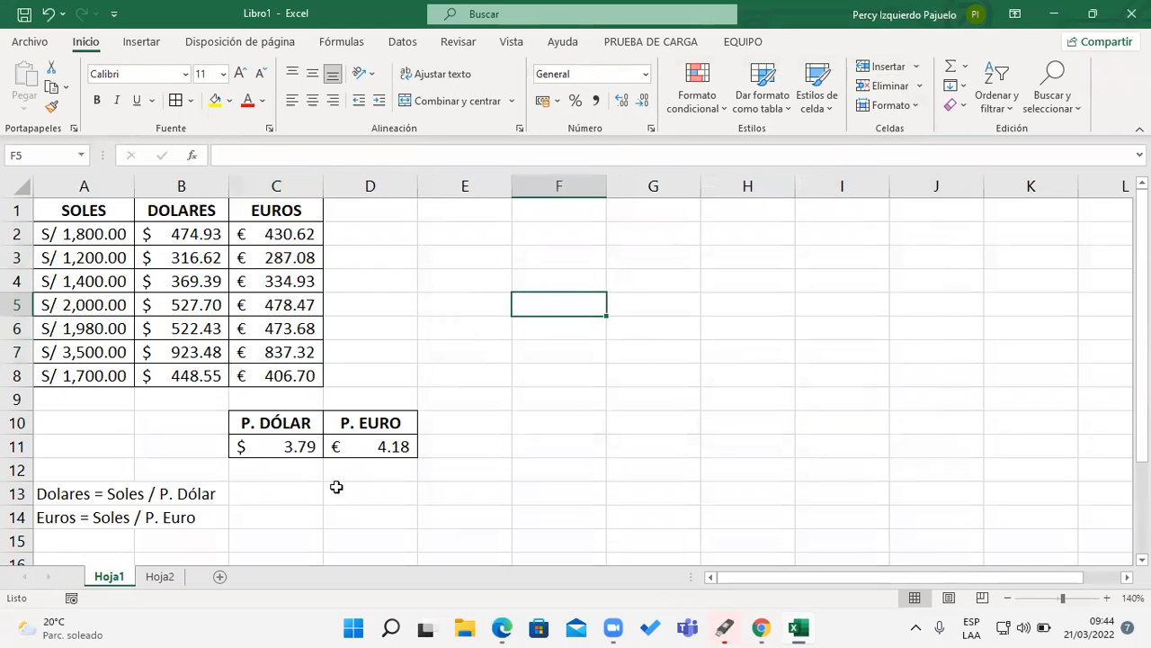
# On Hoja2, apply all borders to the percentage block G8:H9
pyautogui.click(159, 576)
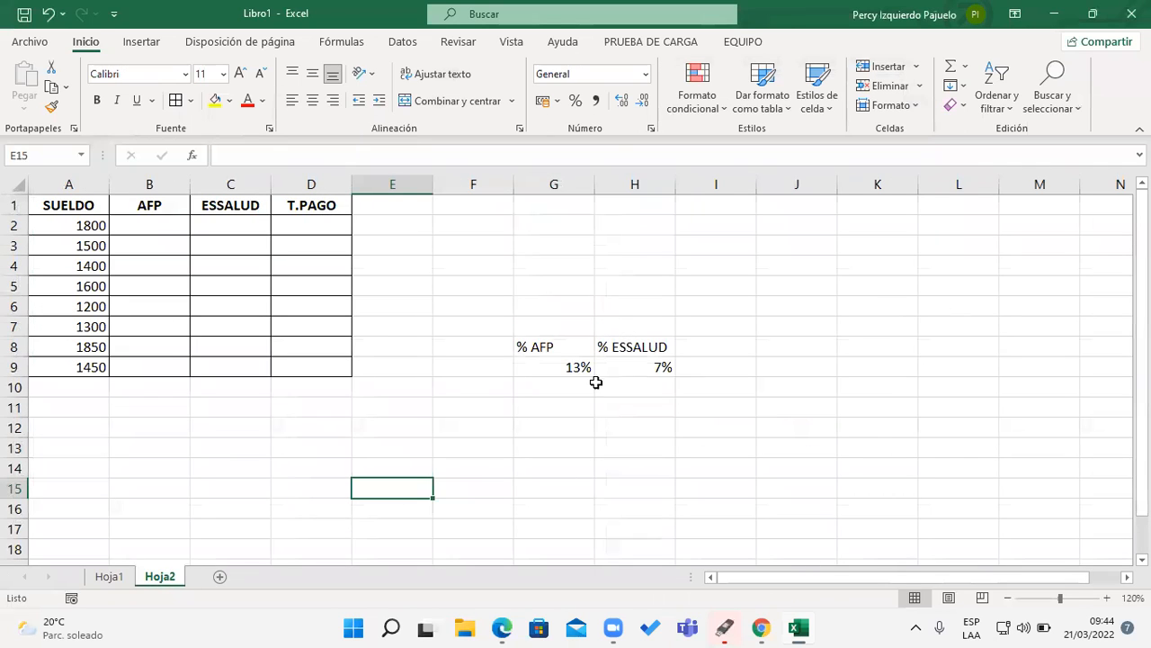
pyautogui.moveTo(543, 348); pyautogui.dragTo(653, 363)
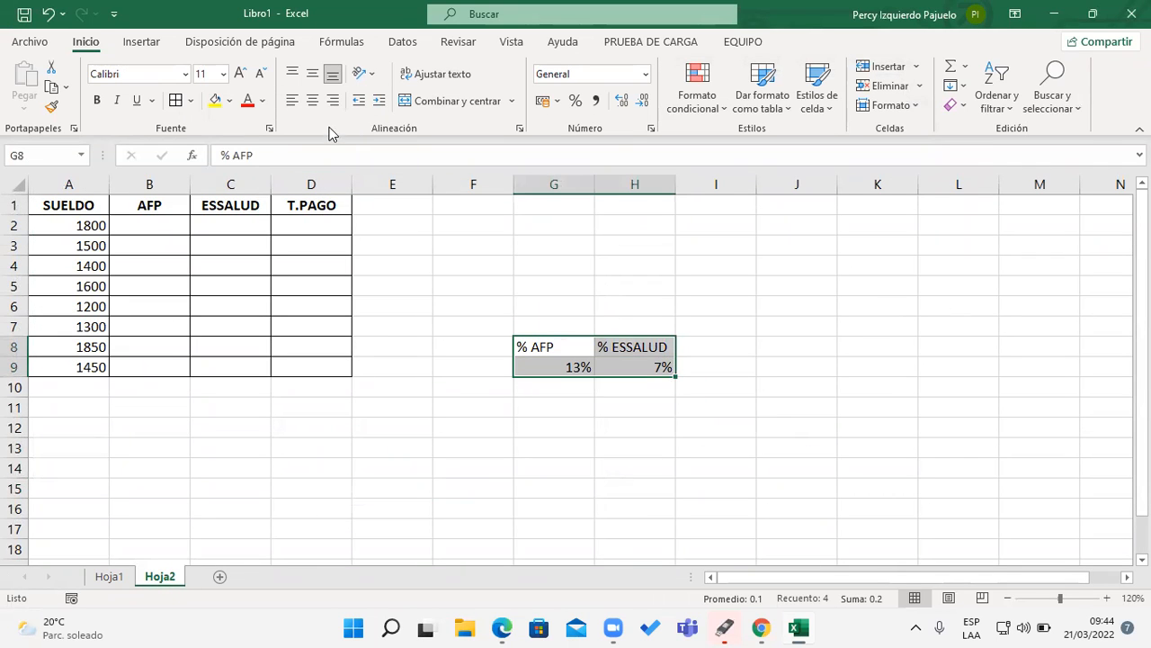
pyautogui.click(176, 100)
# Make the % AFP and % ESSALUD headings in G8:H8 bold and centered
pyautogui.moveTo(545, 345); pyautogui.dragTo(630, 345)
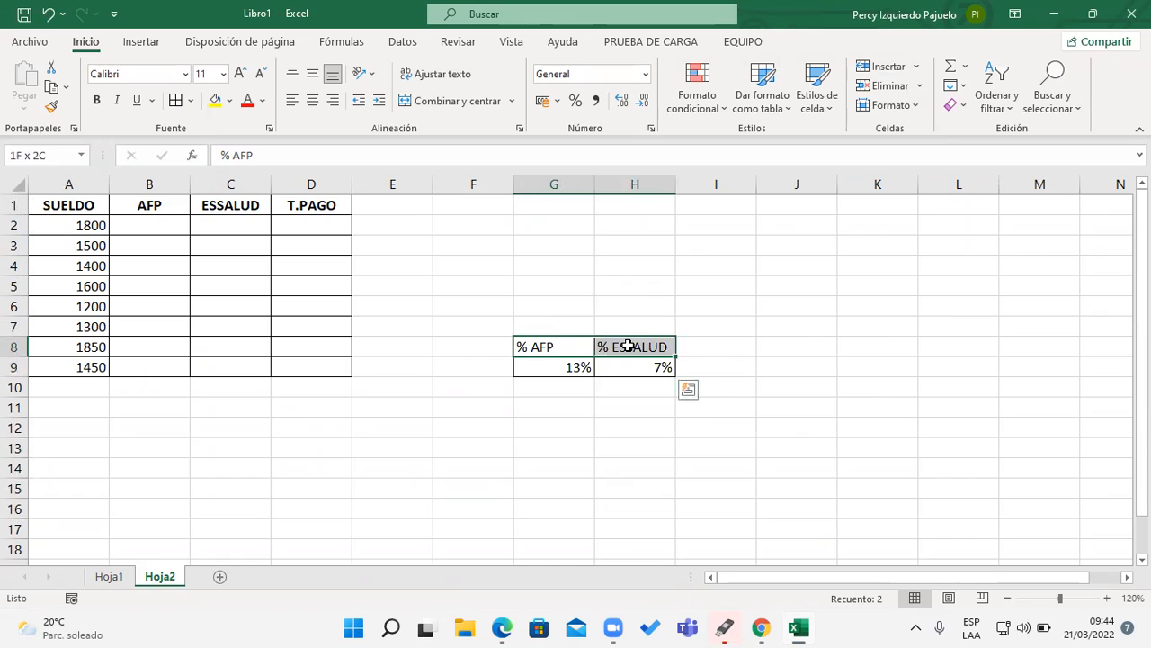
pyautogui.click(97, 100)
pyautogui.click(312, 106)
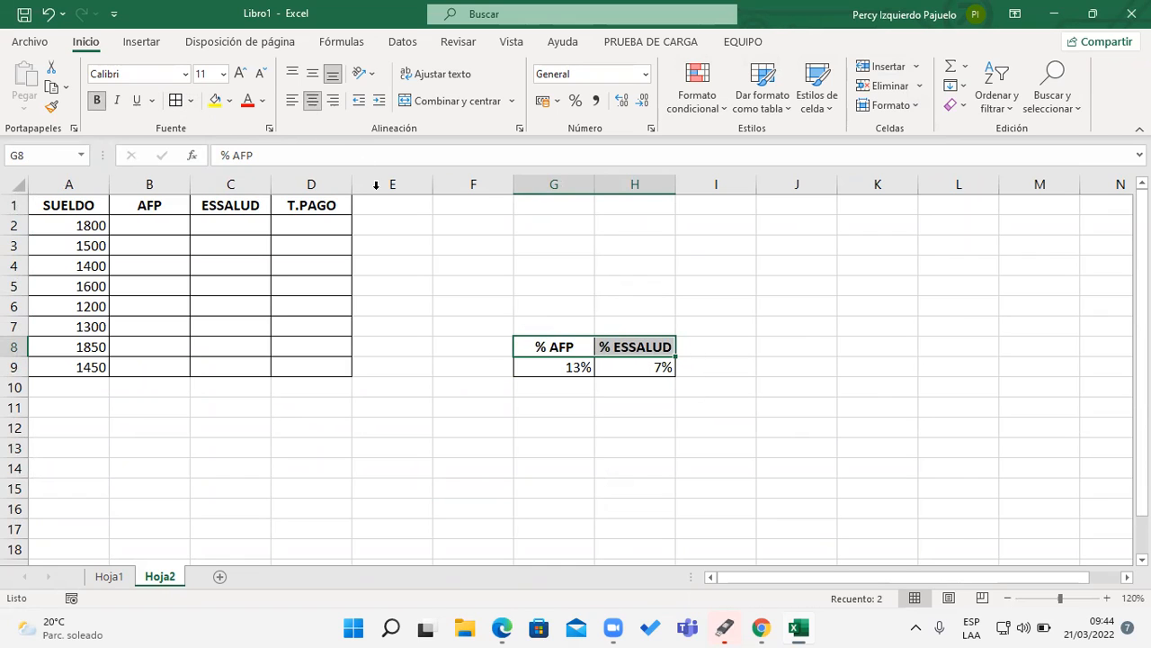
pyautogui.click(412, 225)
pyautogui.click(414, 448)
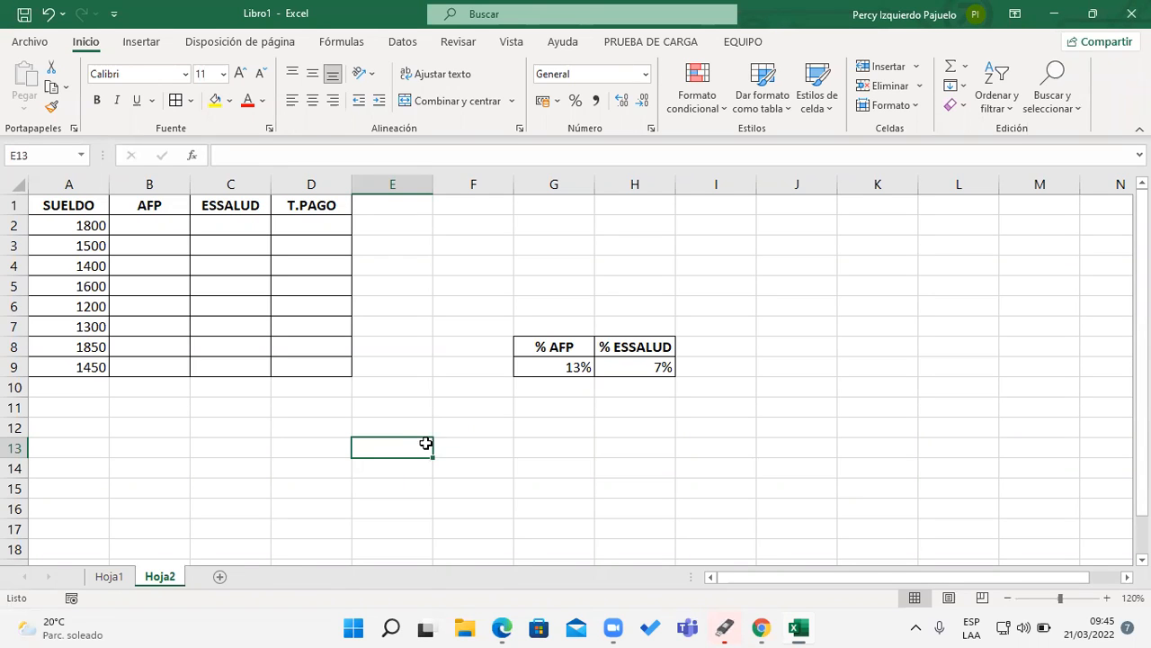
# Enter the note "AFP = Sueldo * %AFP" in A11 below the salary table
pyautogui.click(173, 231)
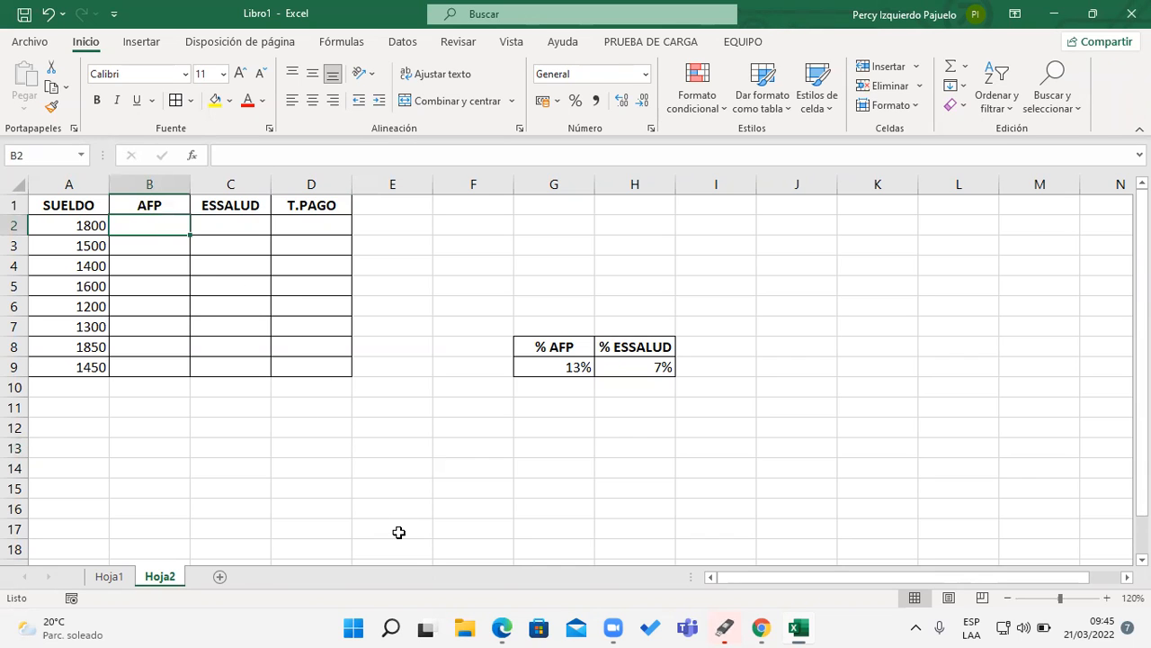
pyautogui.click(60, 405)
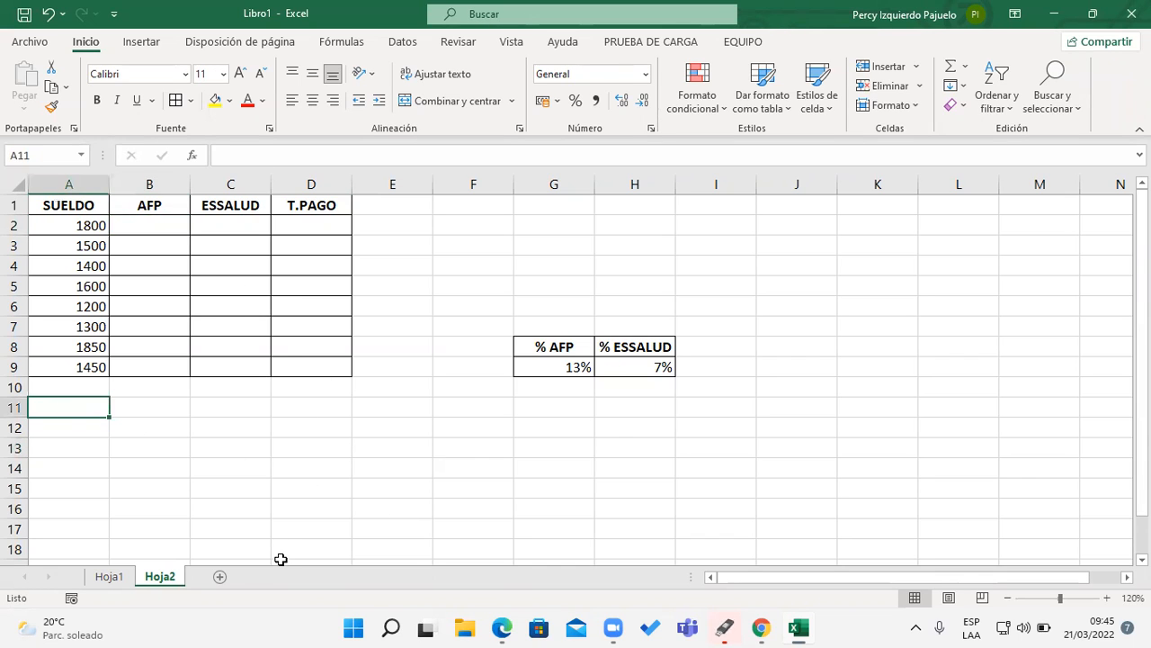
pyautogui.write('Afp ')
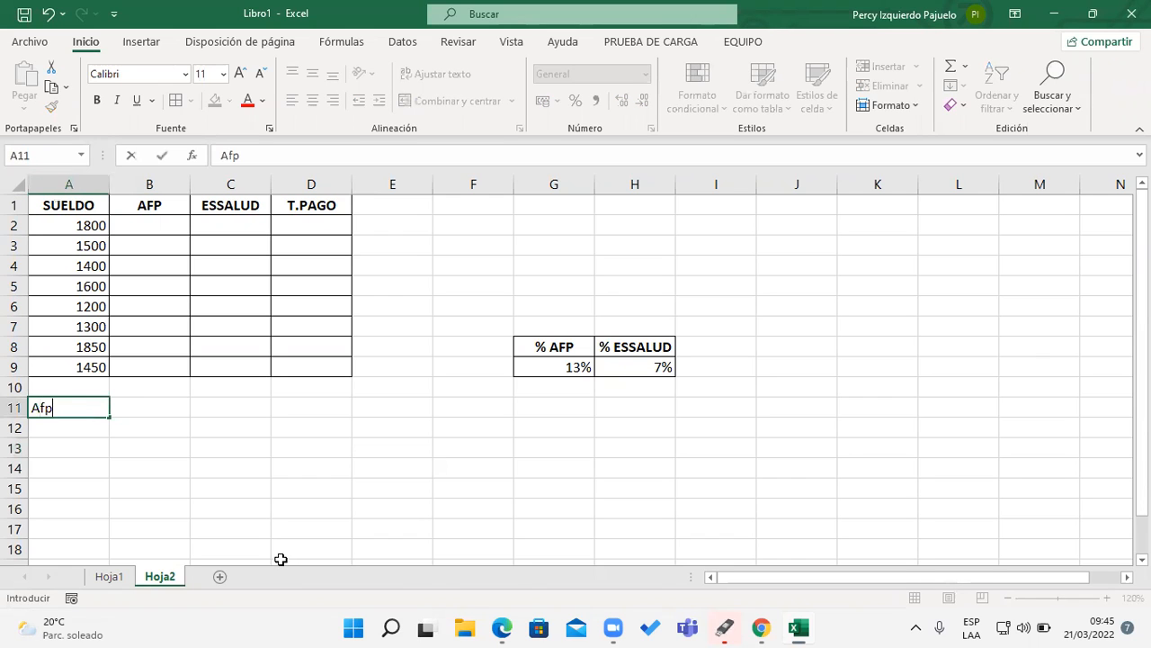
pyautogui.write('0')
pyautogui.write('sueldo')
pyautogui.press('BackSpace')
pyautogui.press('BackSpace')
pyautogui.press('BackSpace')
pyautogui.press('BackSpace')
pyautogui.press('BackSpace')
pyautogui.press('BackSpace')
pyautogui.press('BackSpace')
pyautogui.press('BackSpace')
pyautogui.press('BackSpace')
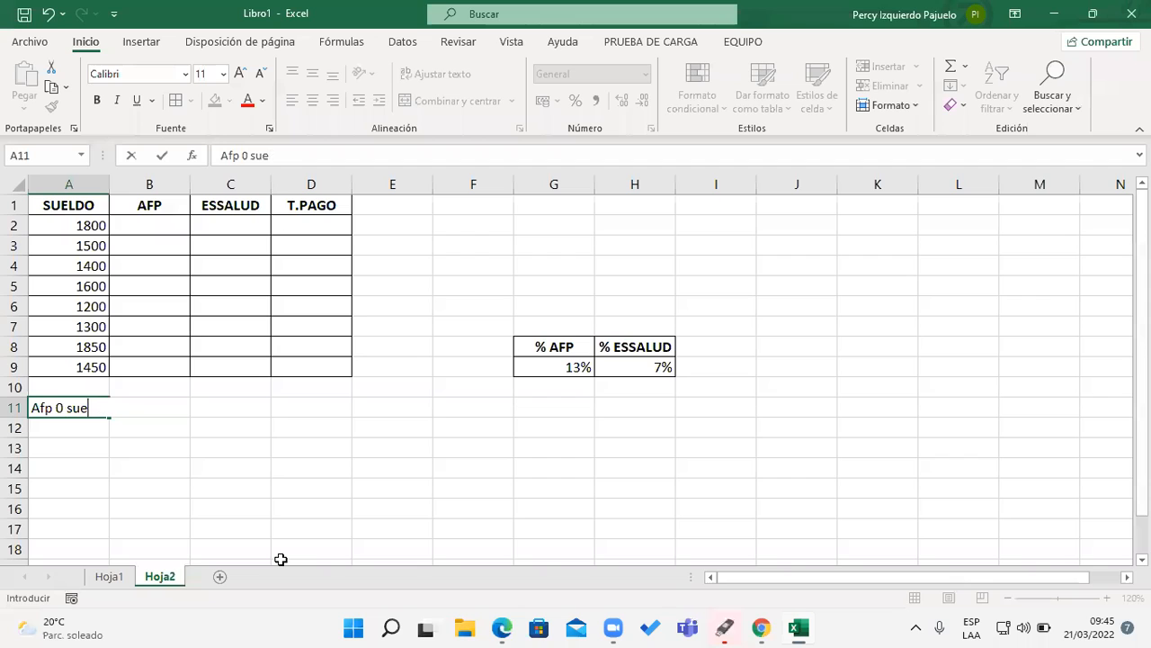
pyautogui.press('BackSpace')
pyautogui.press('BackSpace')
pyautogui.press('BackSpace')
pyautogui.write('A')
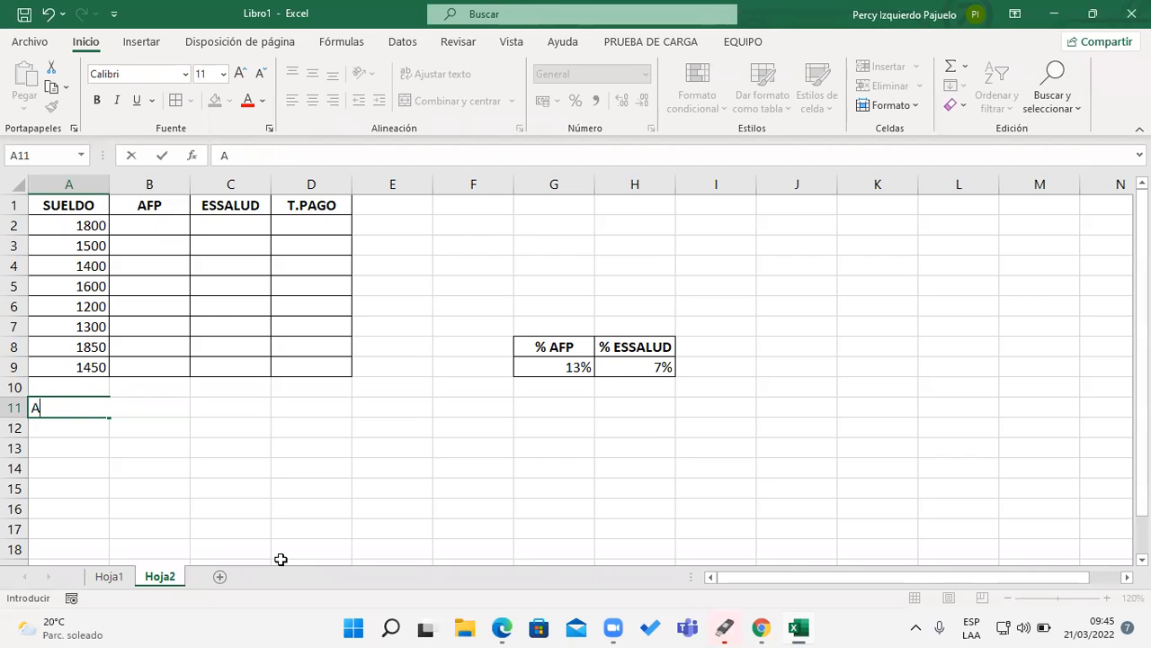
pyautogui.write('FP = Sueldo')
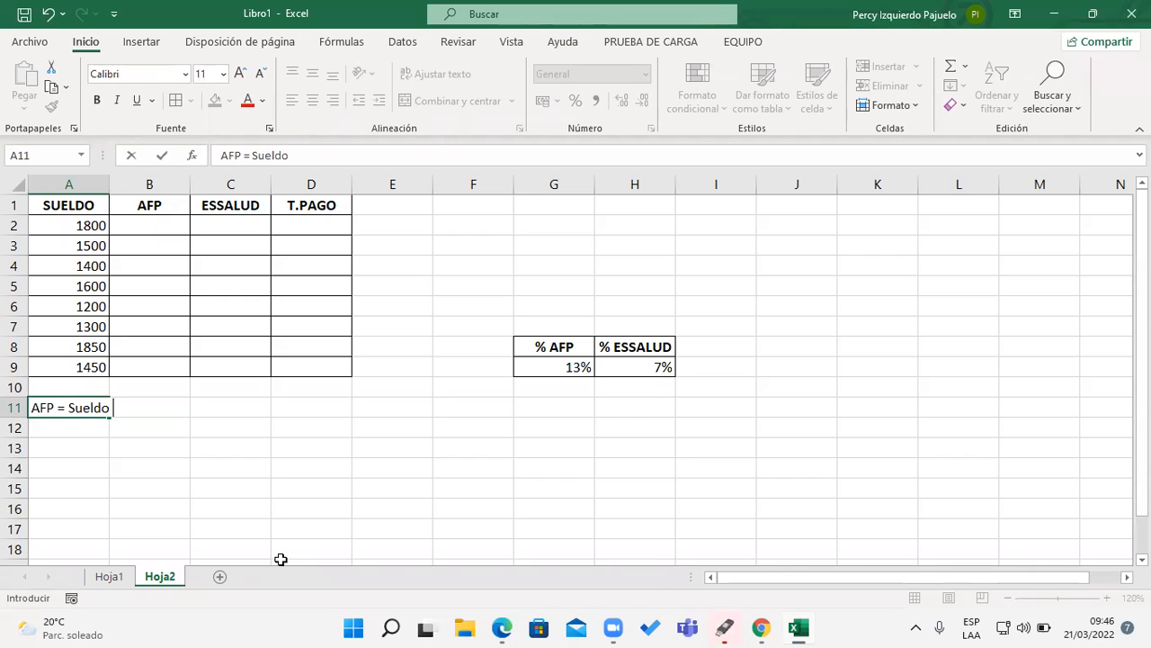
pyautogui.write(' * %AFP')
pyautogui.press('Return')
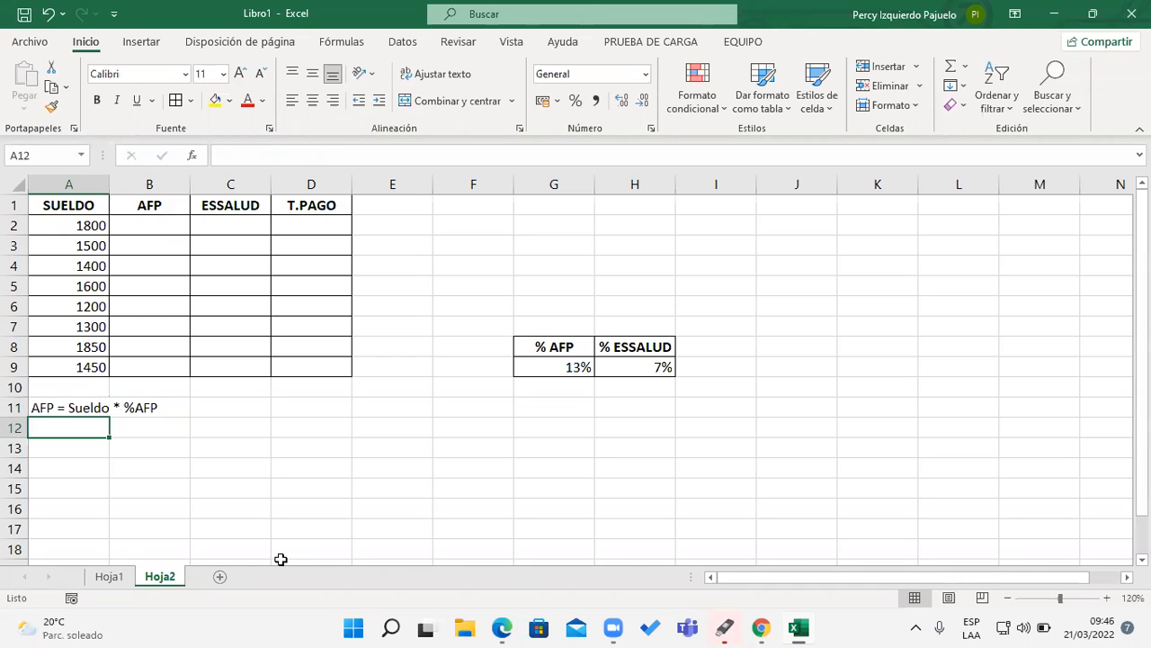
# Enter the note "ESSALUD = Sueldo * % ESSALUD" in A12
pyautogui.write('EES')
pyautogui.press('BackSpace')
pyautogui.press('BackSpace')
pyautogui.write('SSALUD')
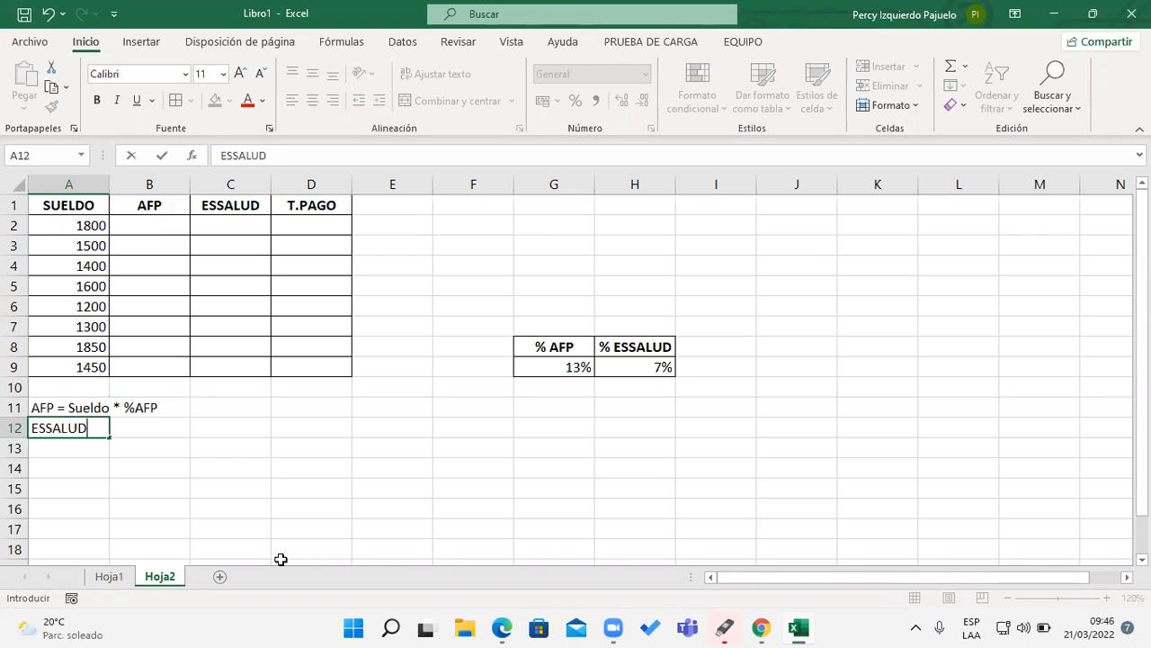
pyautogui.write(' = Sueldo *')
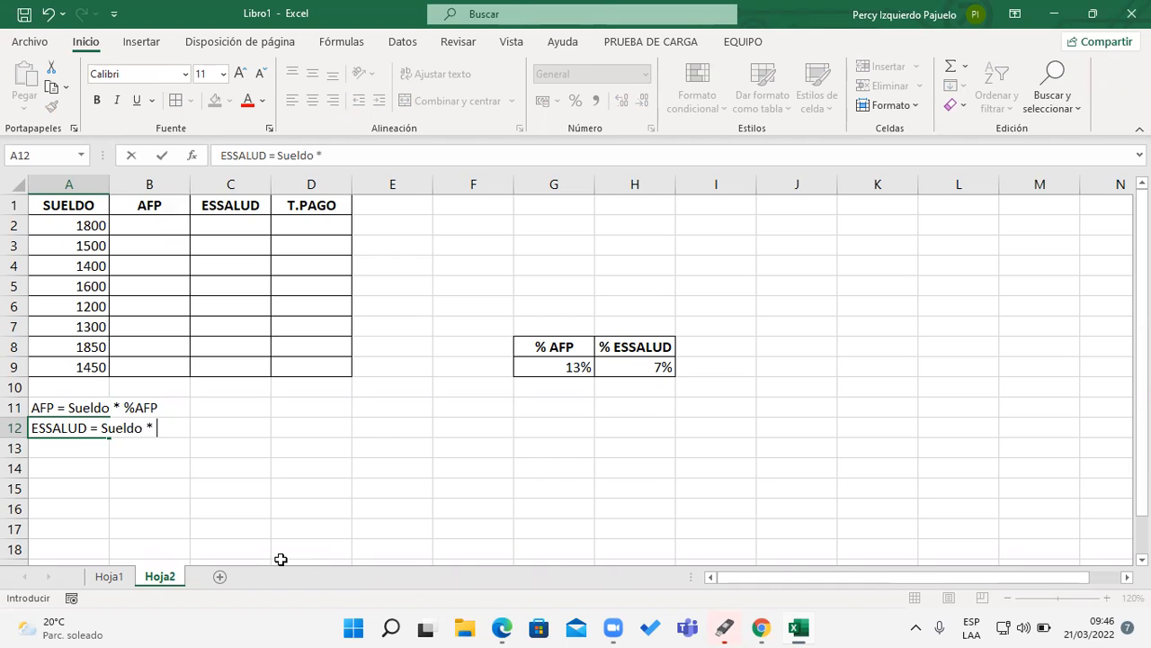
pyautogui.write(' % ESSALUD')
pyautogui.press('Return')
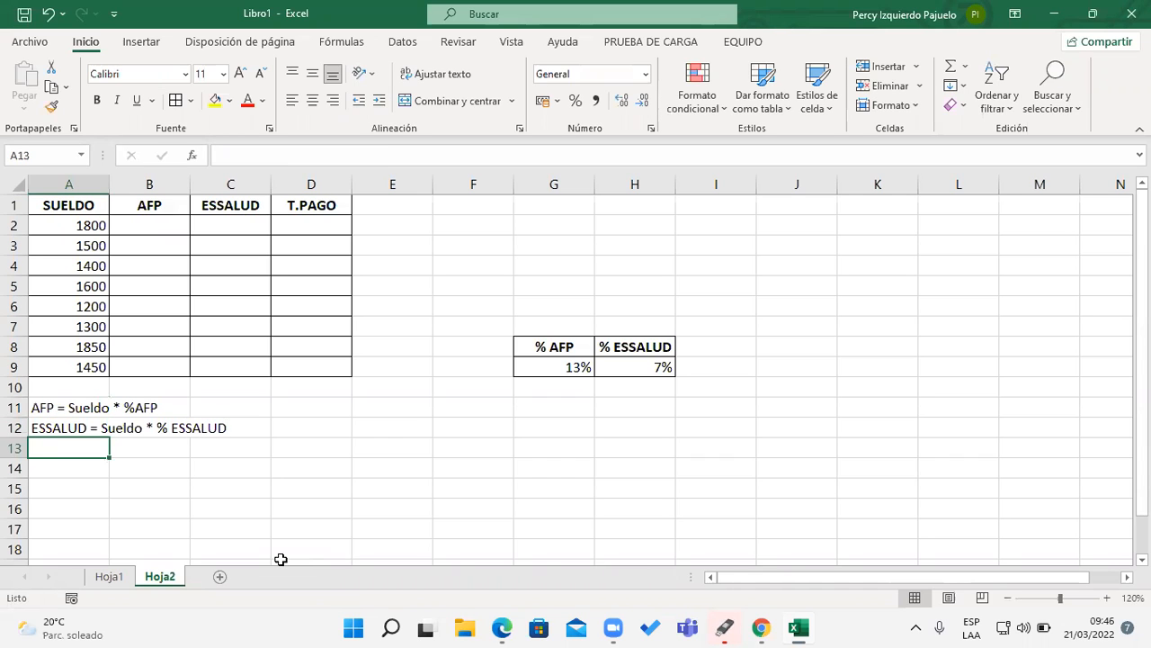
# Enter the note "T. pago = Sueldo - suma de los descuentos" in A13
pyautogui.write('T. pa')
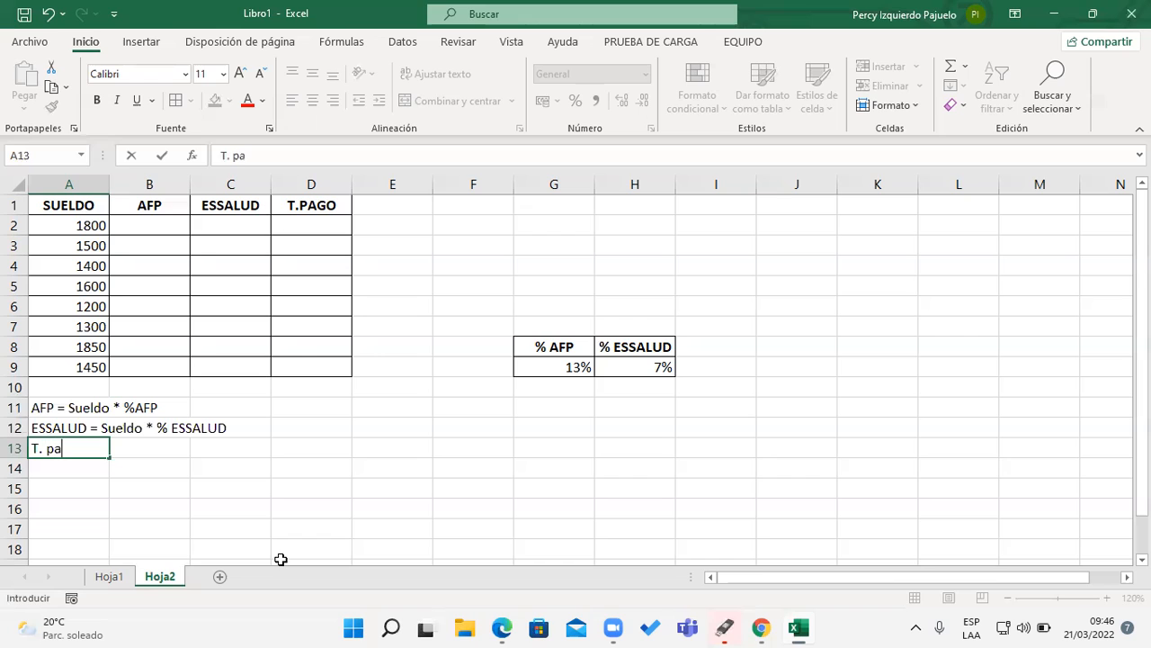
pyautogui.write('go = Sueldfo')
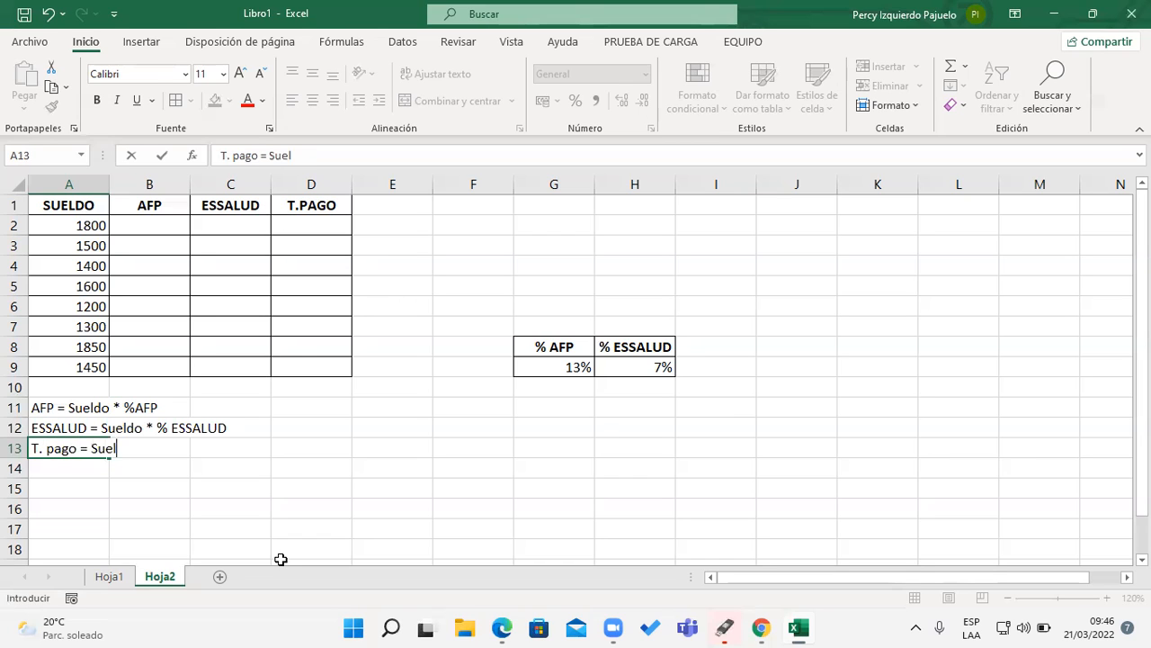
pyautogui.press('BackSpace')
pyautogui.press('BackSpace')
pyautogui.write('o - suma de los descuentos')
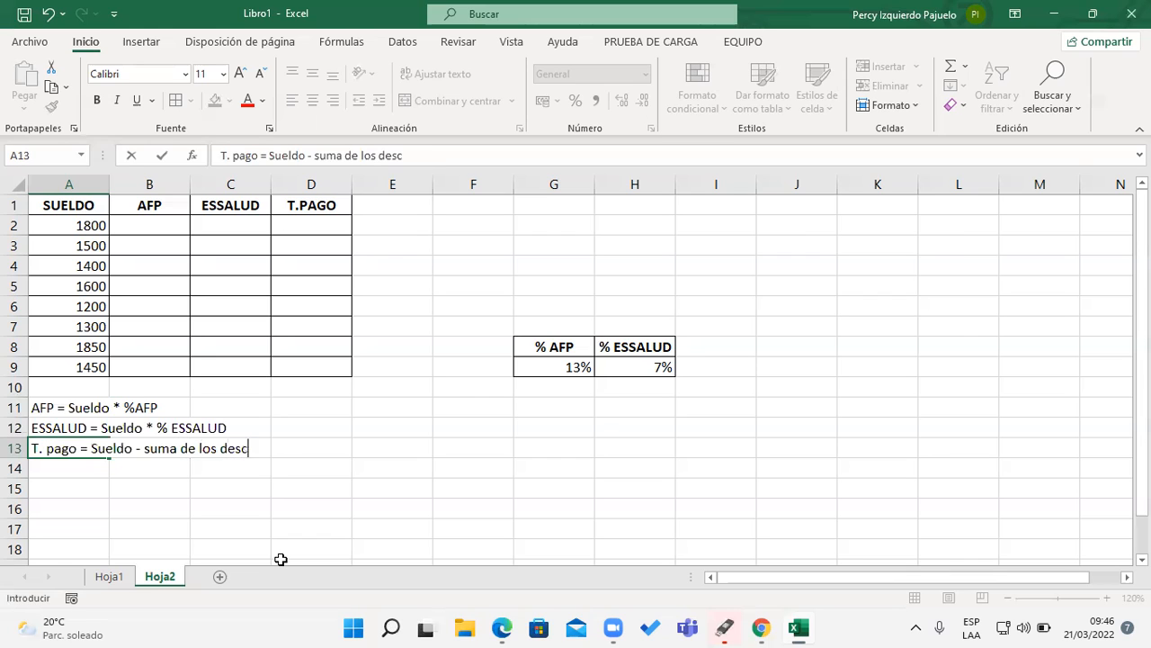
pyautogui.press('Return')
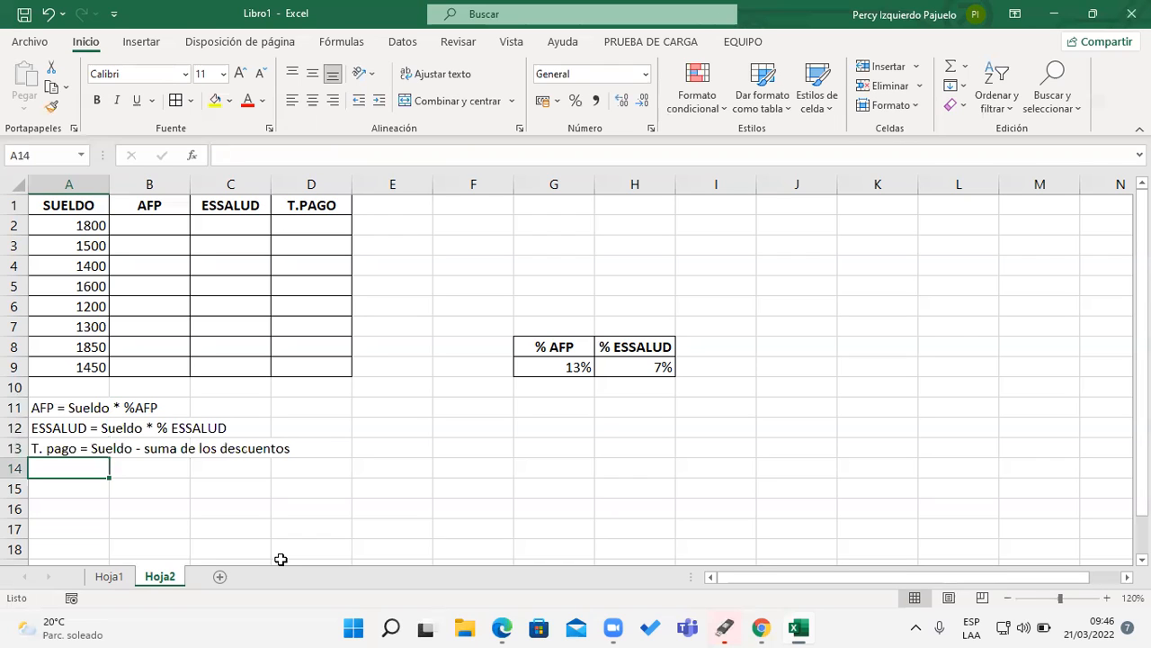
# Calculate the AFP amount for the first salary in B2 with the formula =G9*A2
pyautogui.click(161, 237)
pyautogui.click(151, 224)
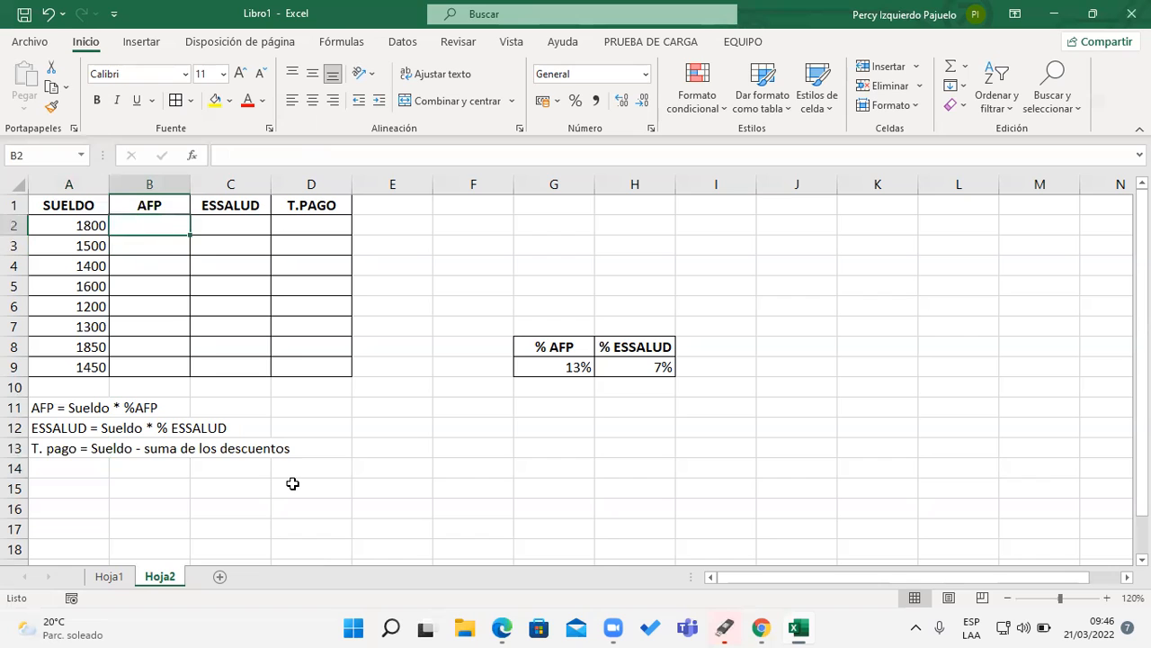
pyautogui.write('=')
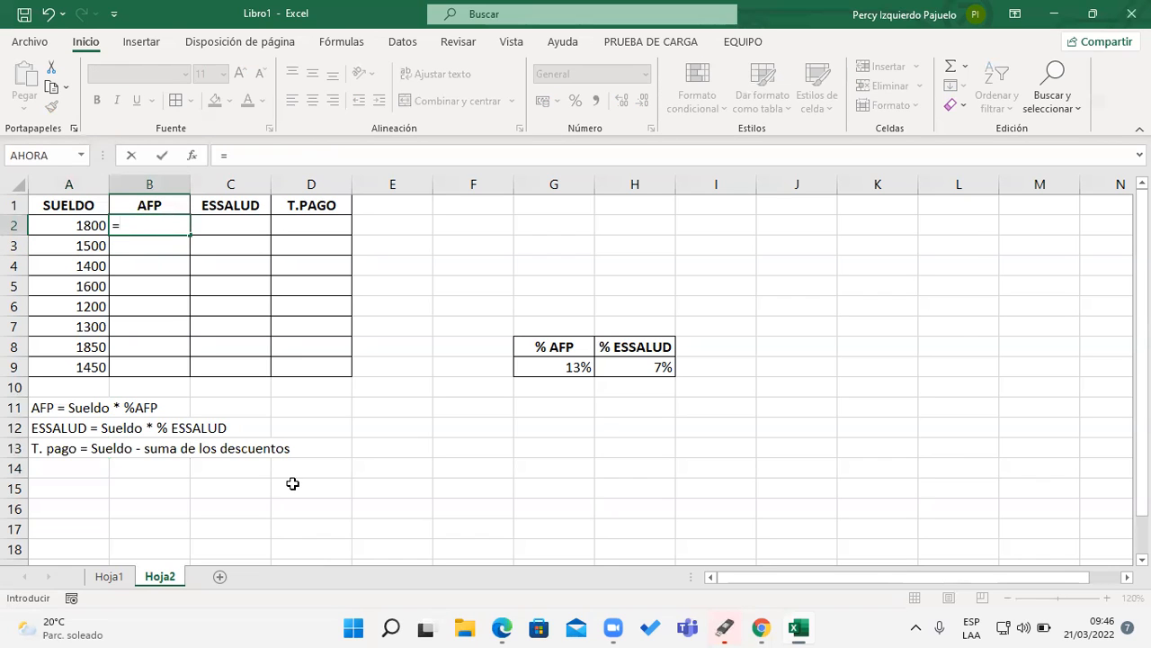
pyautogui.click(86, 224)
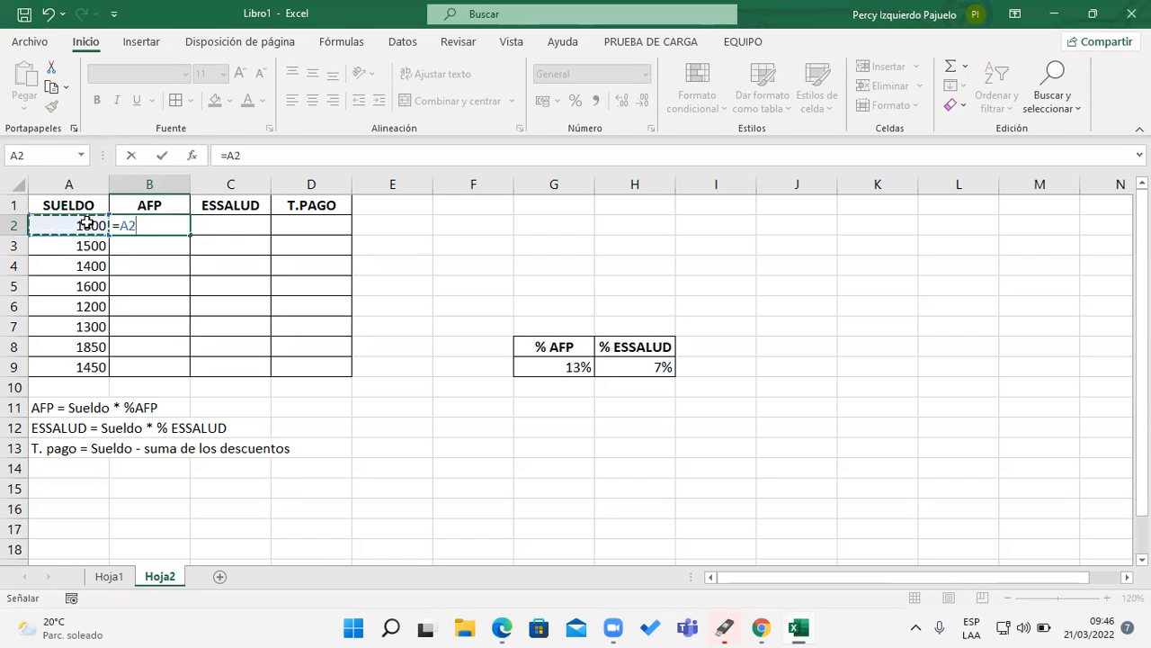
pyautogui.write('*')
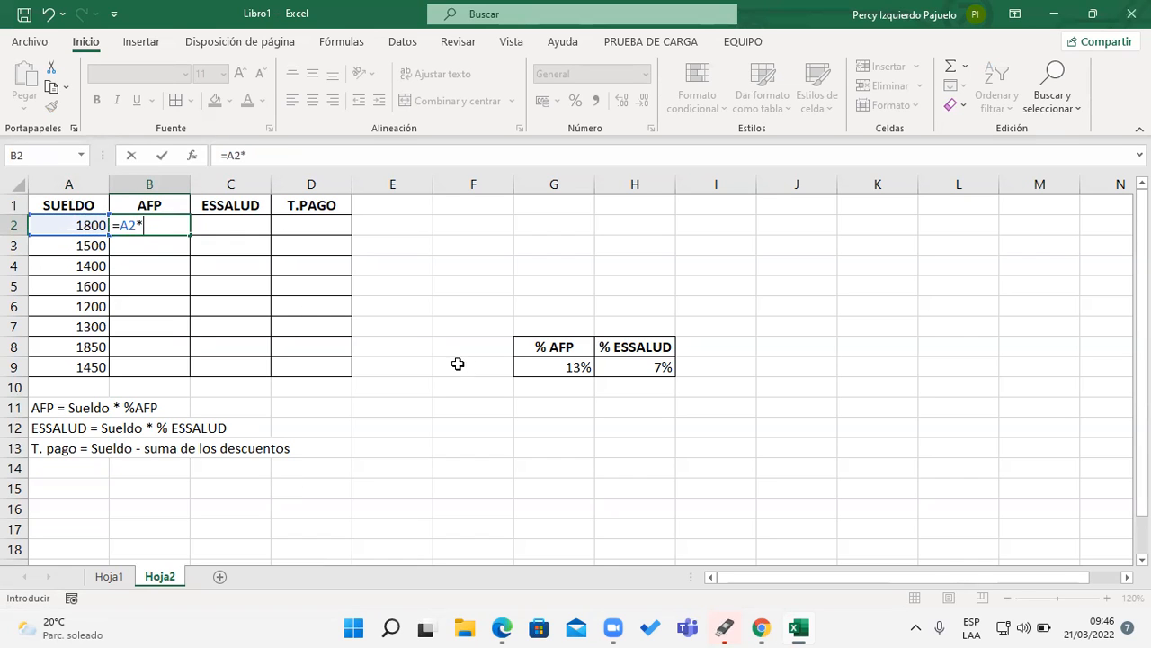
pyautogui.click(516, 368)
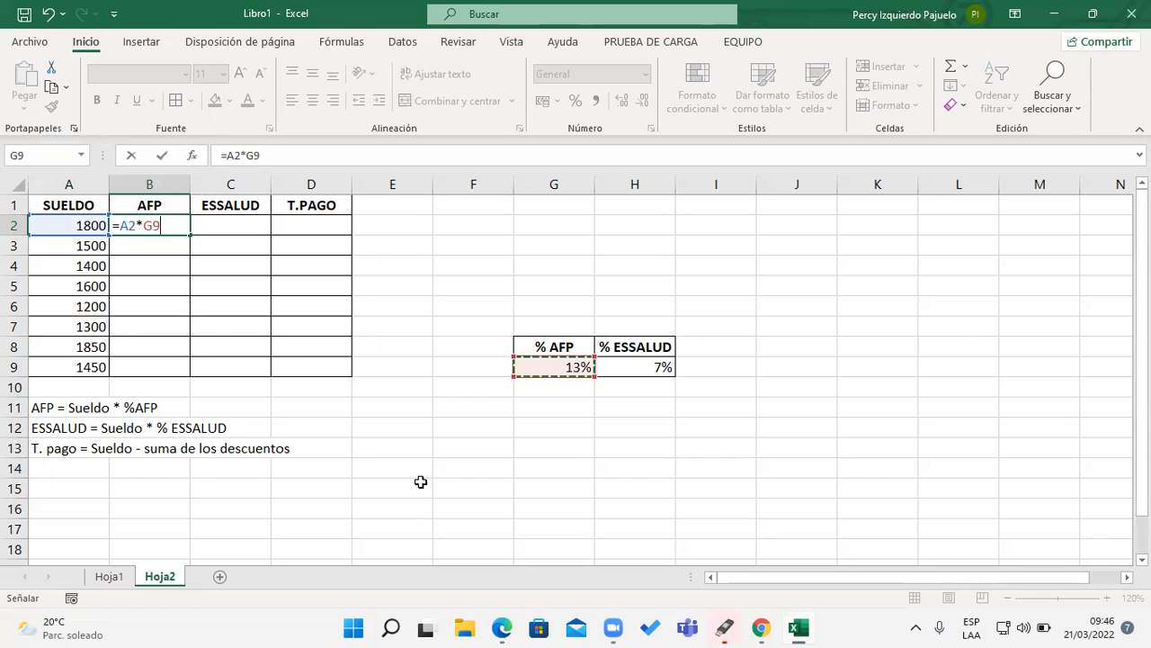
pyautogui.press('BackSpace')
pyautogui.press('BackSpace')
pyautogui.press('BackSpace')
pyautogui.press('BackSpace')
pyautogui.press('BackSpace')
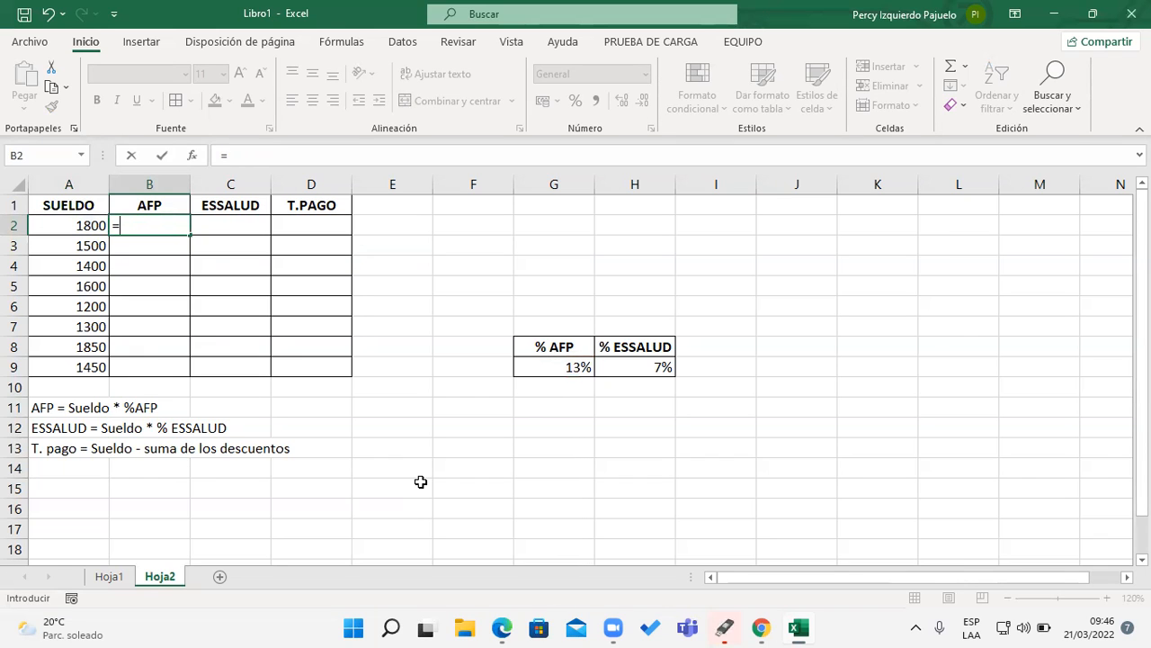
pyautogui.click(549, 369)
pyautogui.write('*')
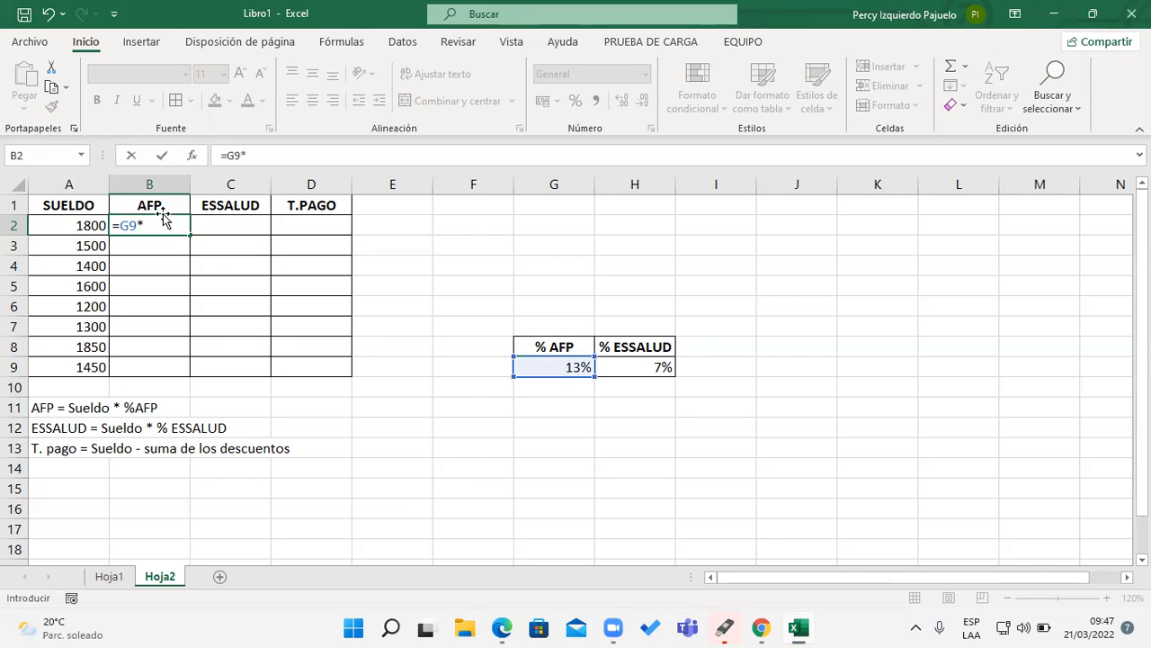
pyautogui.click(92, 226)
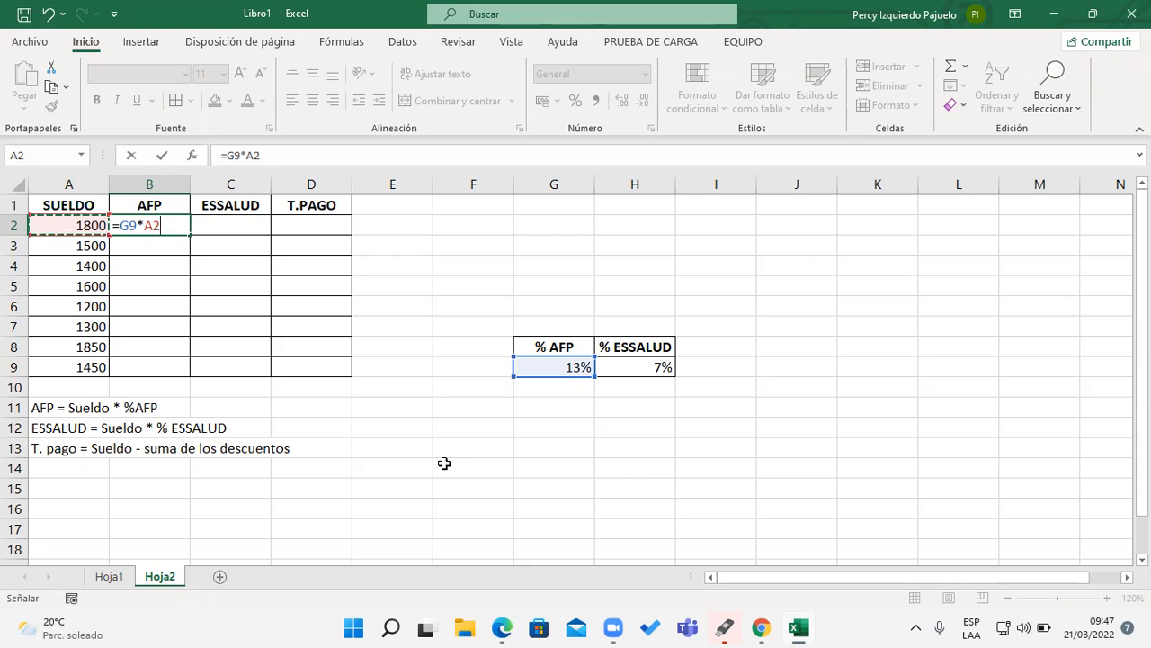
pyautogui.press('Return')
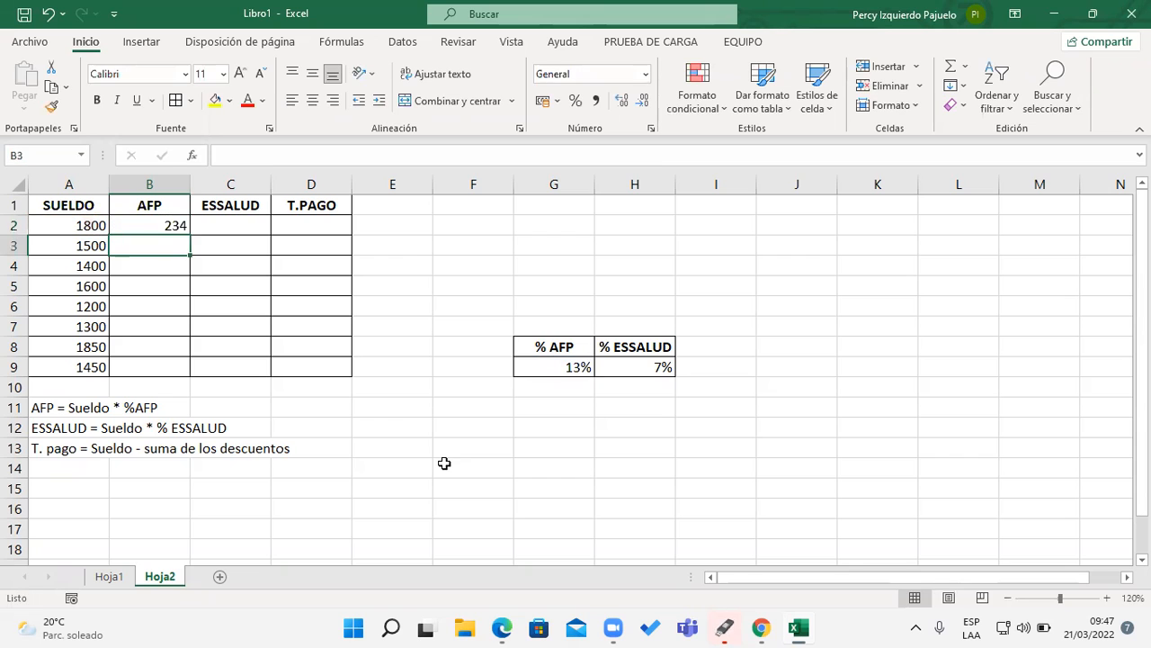
# Fill the AFP formula with its relative G9 reference from B2 down to B9 and inspect the copied formula in B9
pyautogui.click(185, 226)
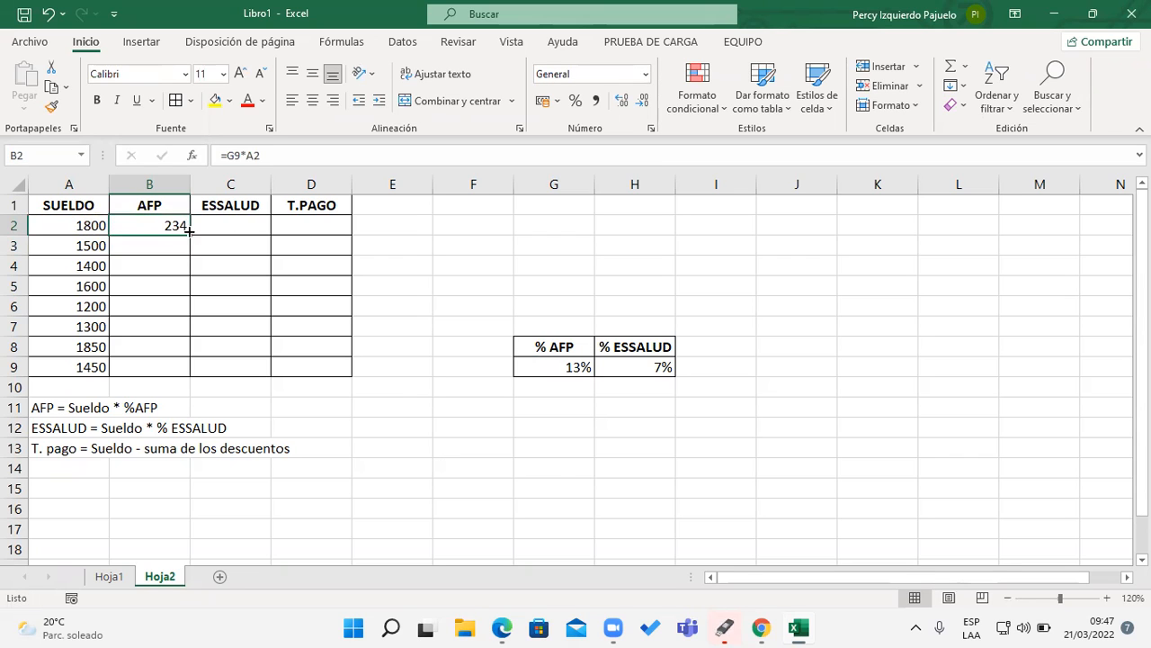
pyautogui.moveTo(188, 231); pyautogui.dragTo(191, 373)
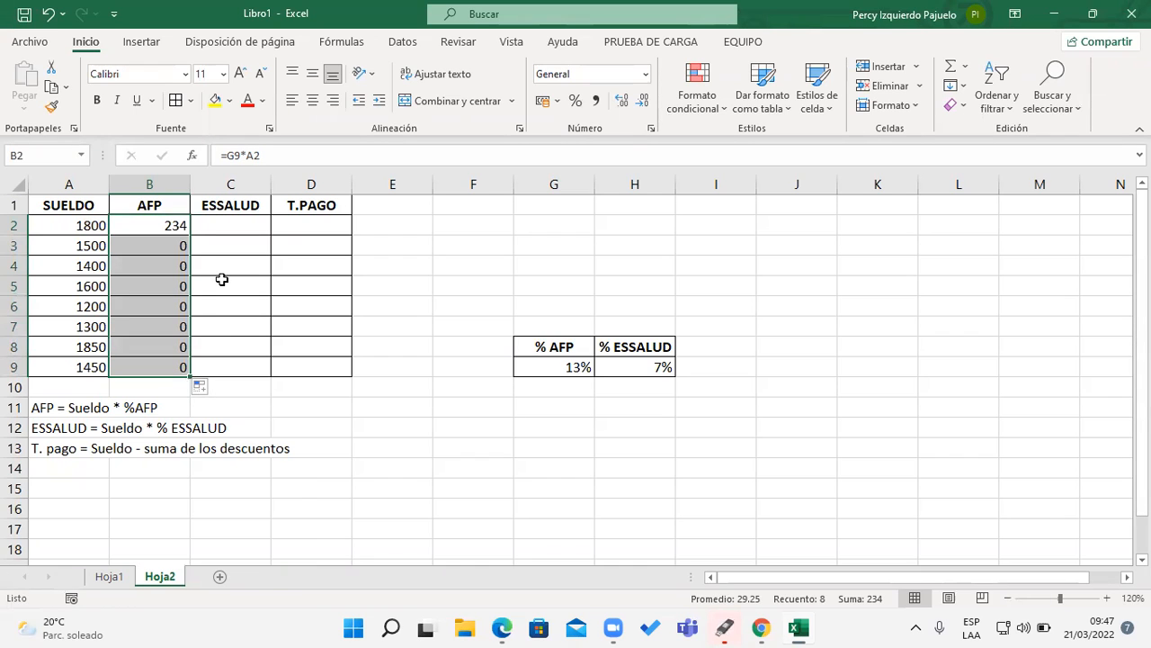
pyautogui.click(158, 221)
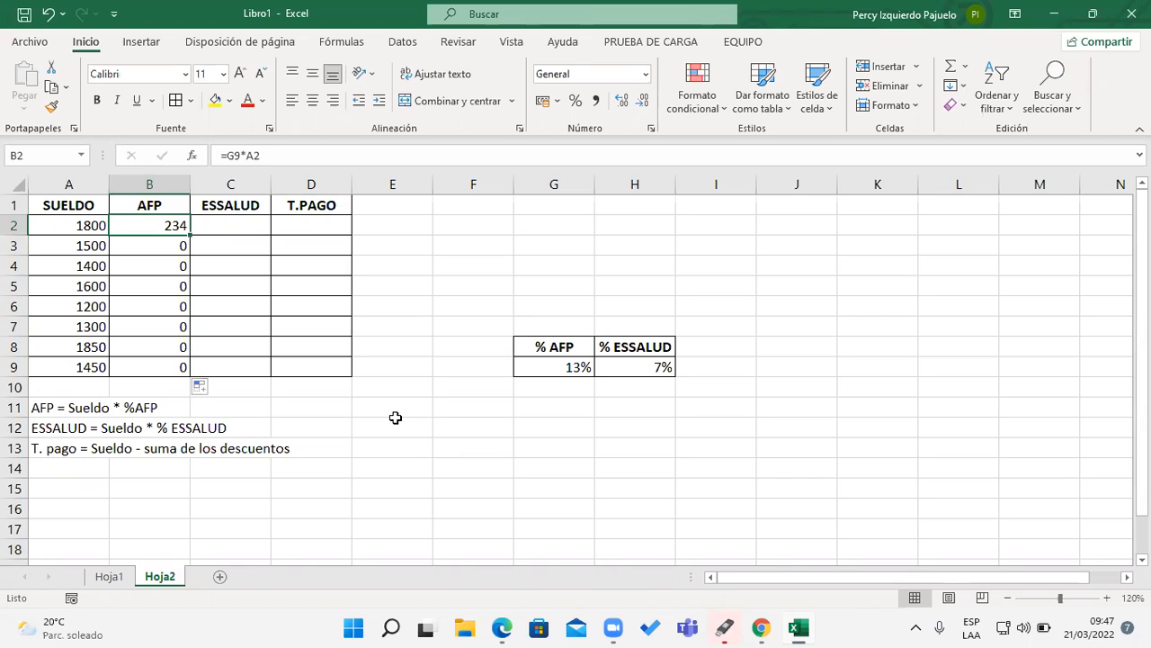
pyautogui.doubleClick(147, 365)
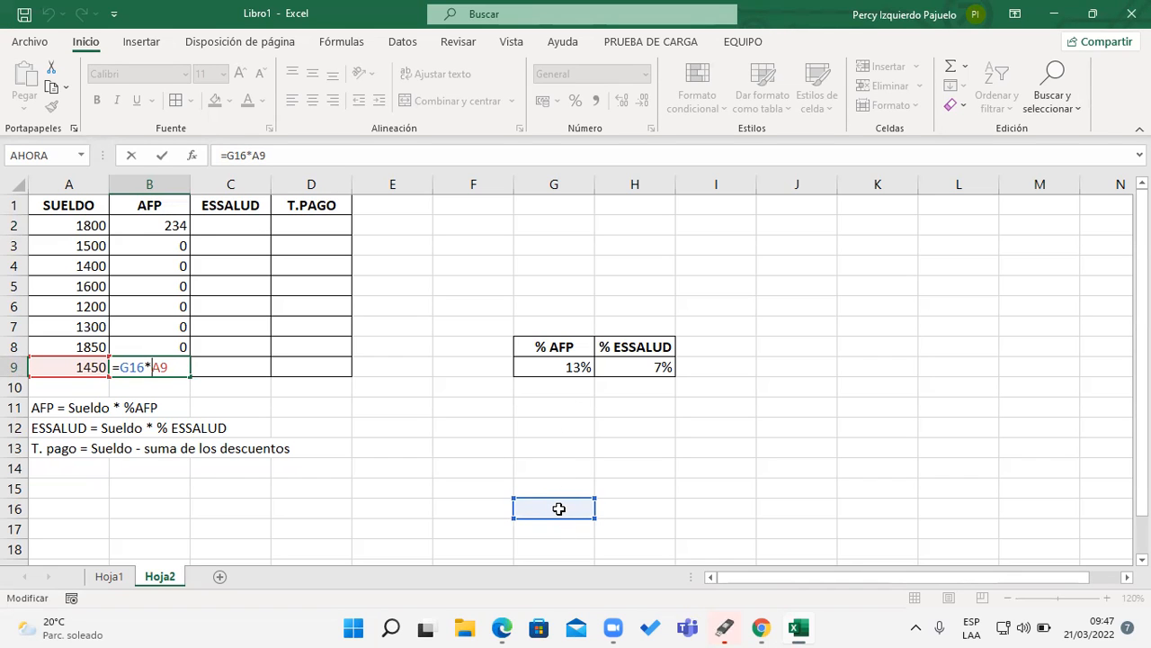
pyautogui.press('Return')
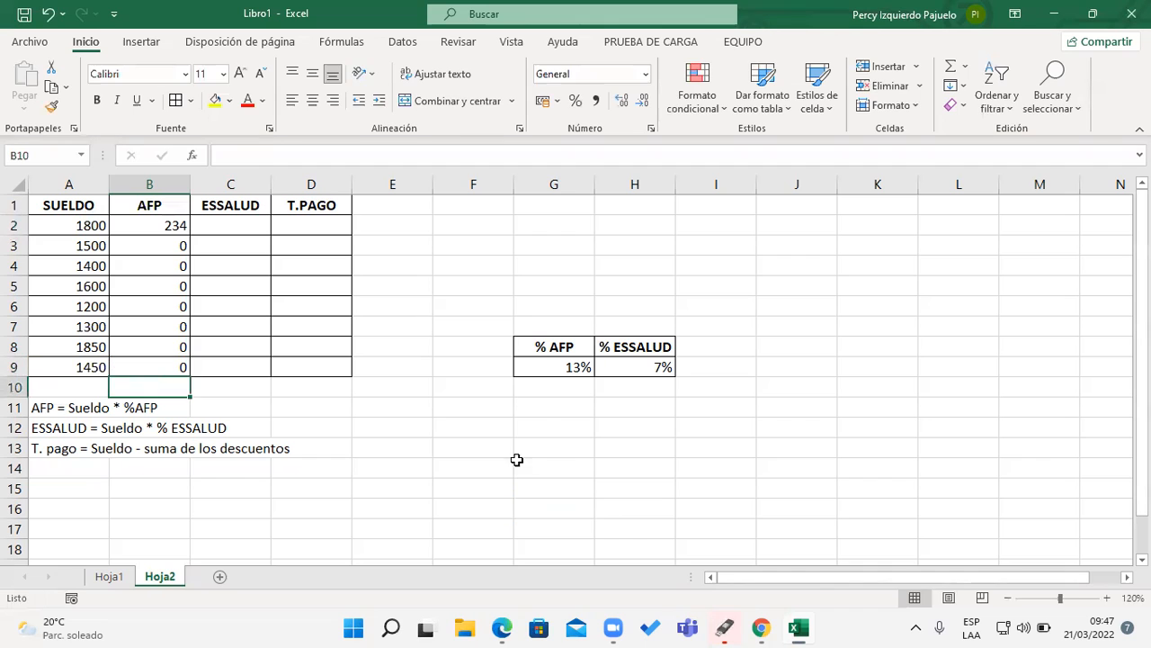
# Make the % AFP reference in B2 absolute, so the formula reads =$G$9*A2
pyautogui.doubleClick(184, 228)
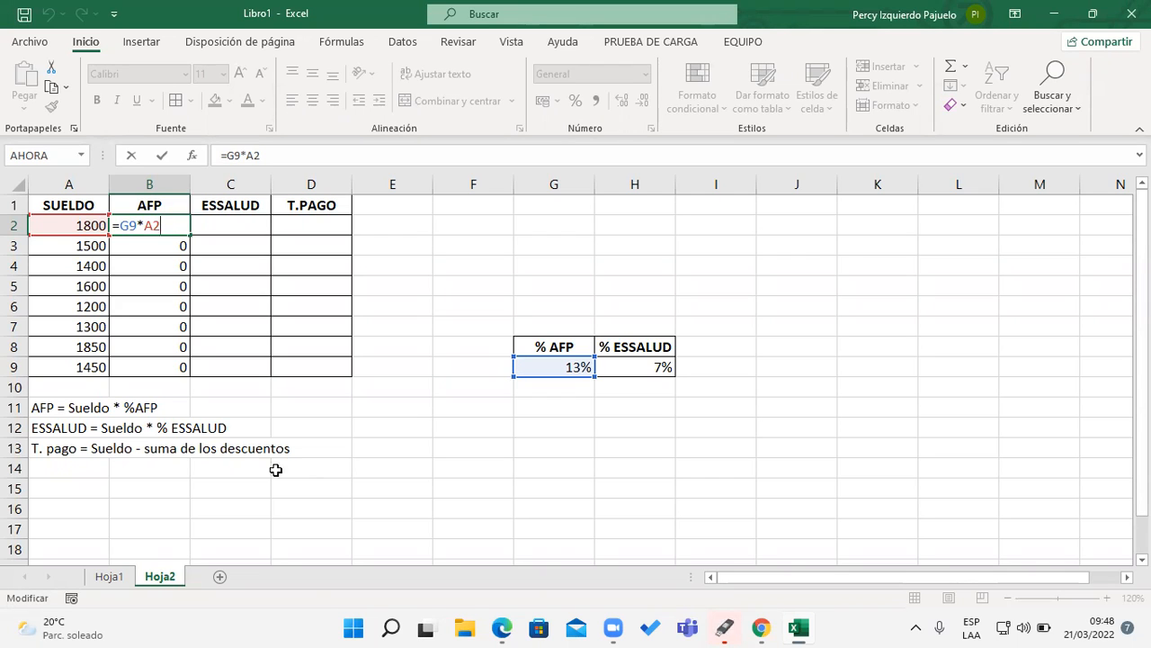
pyautogui.press('Left')
pyautogui.press('Left')
pyautogui.press('Left')
pyautogui.press('Left')
pyautogui.press('F4')
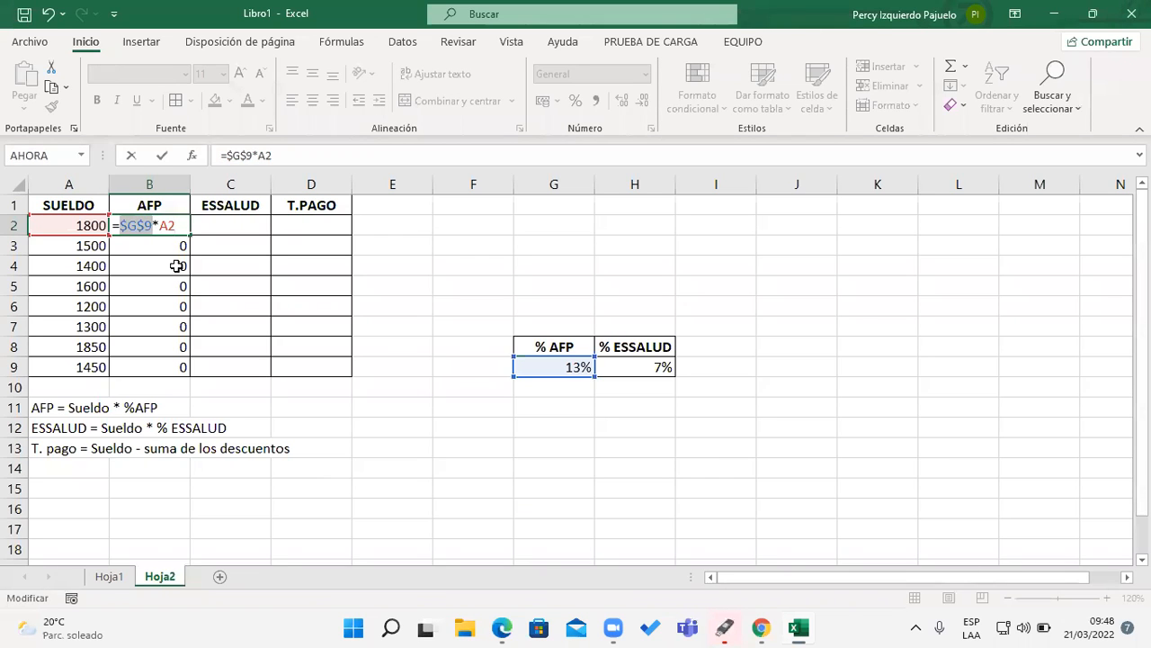
pyautogui.press('Return')
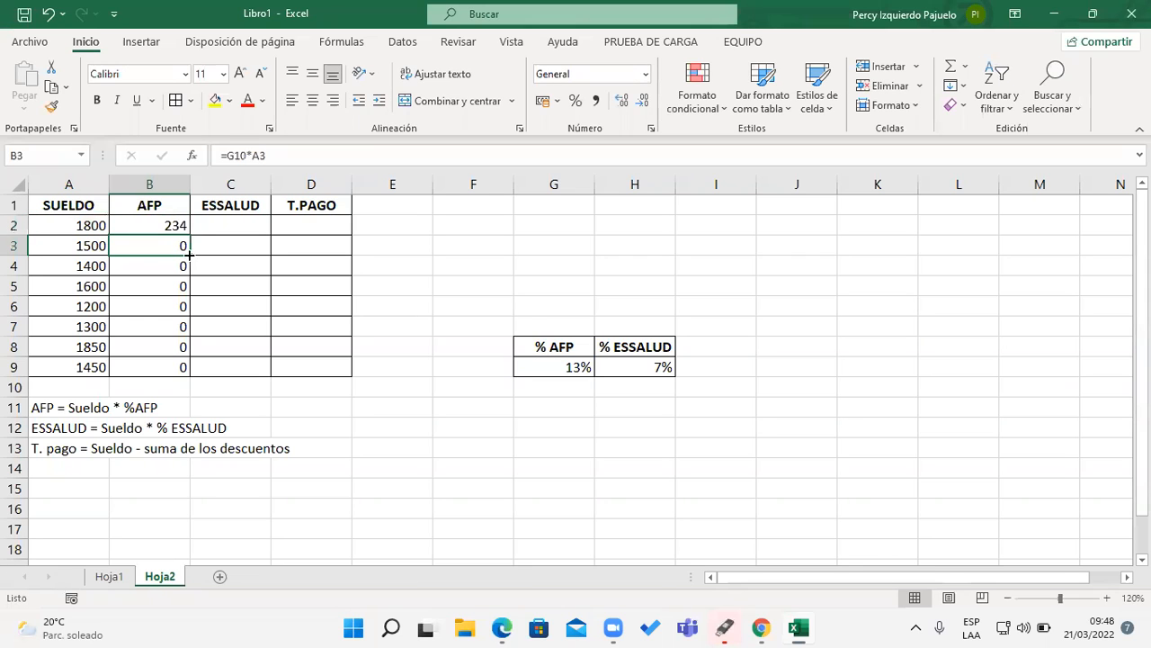
# Fill the AFP formula with the absolute reference from B2 down to B9
pyautogui.click(179, 226)
pyautogui.moveTo(190, 233); pyautogui.dragTo(193, 371)
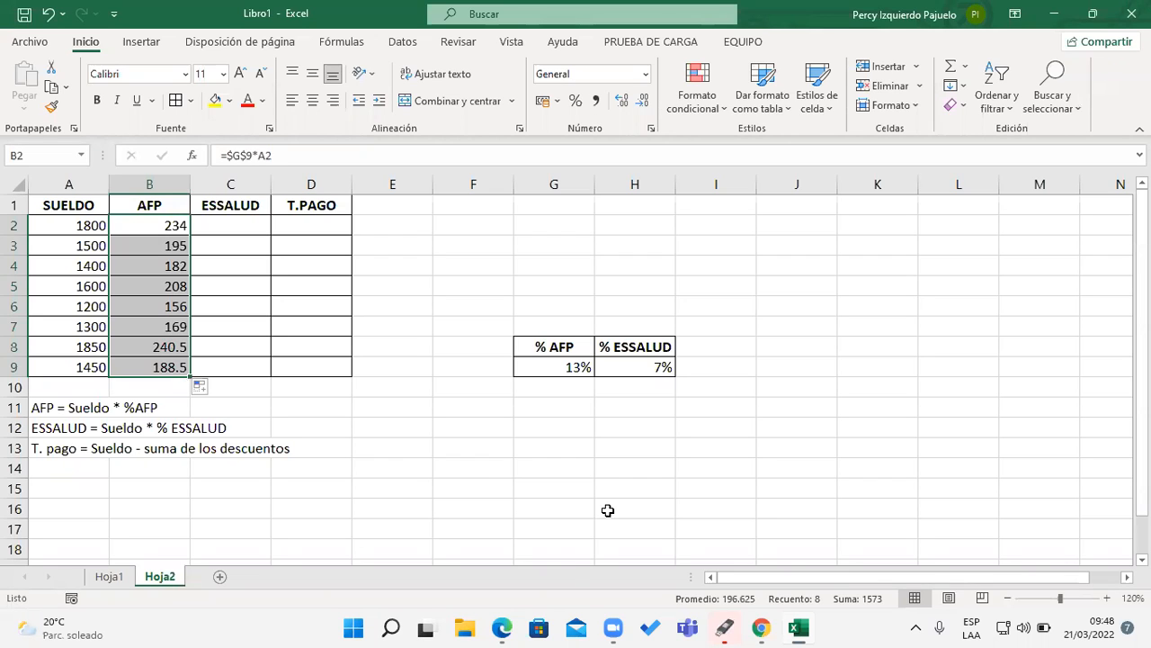
pyautogui.click(281, 581)
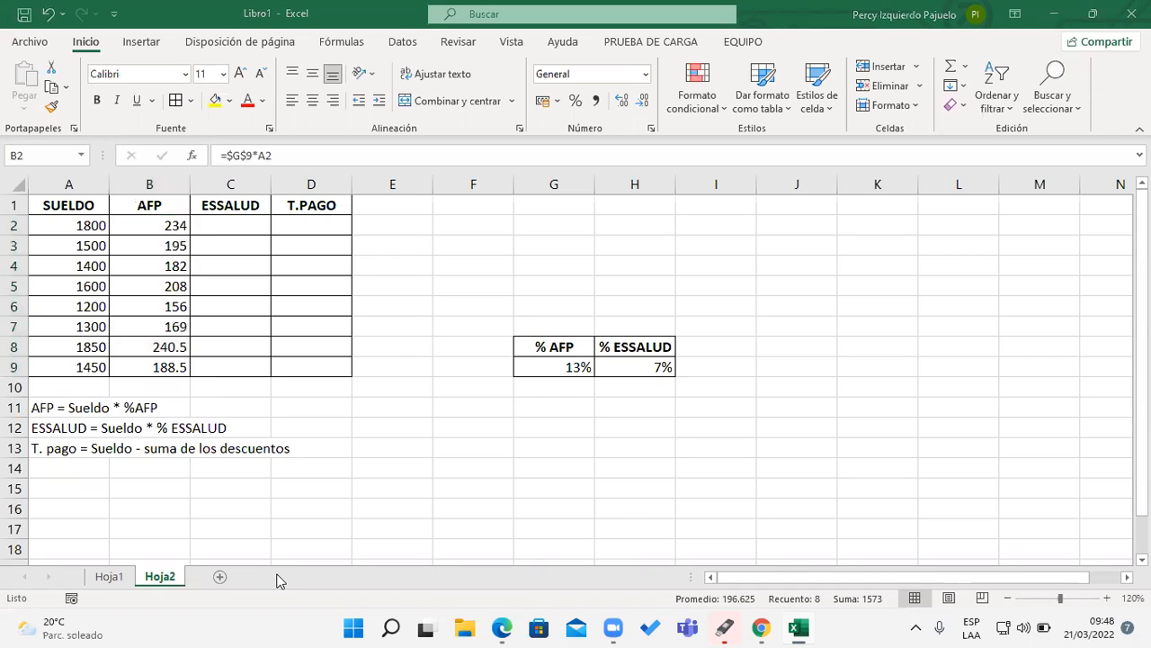